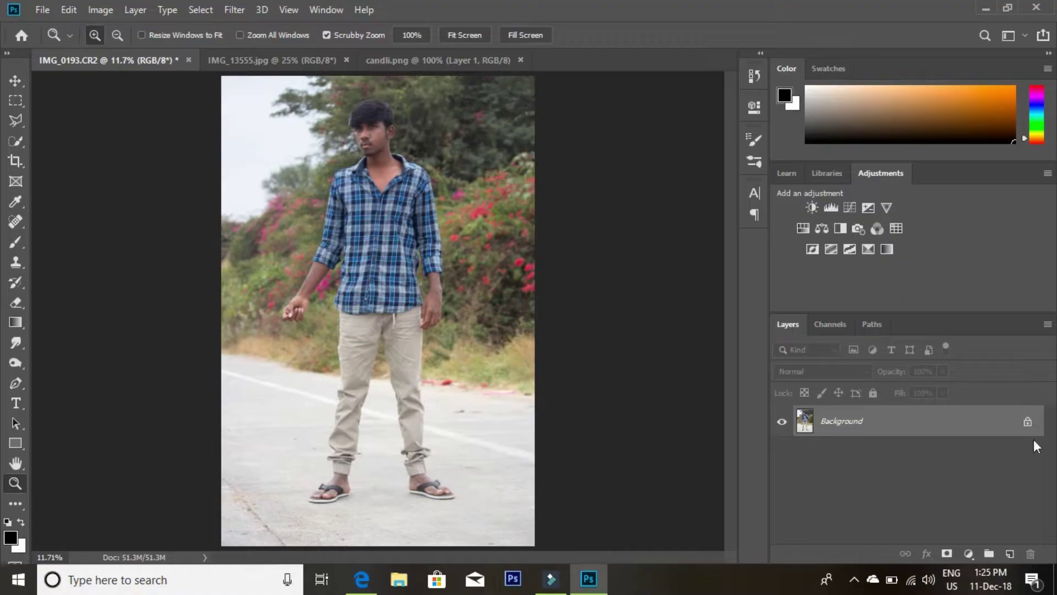
Duplicate the Background layer as Background copy, hide the original, and zoom in on the shirt edge.
drag(1030, 432, 1009, 554)
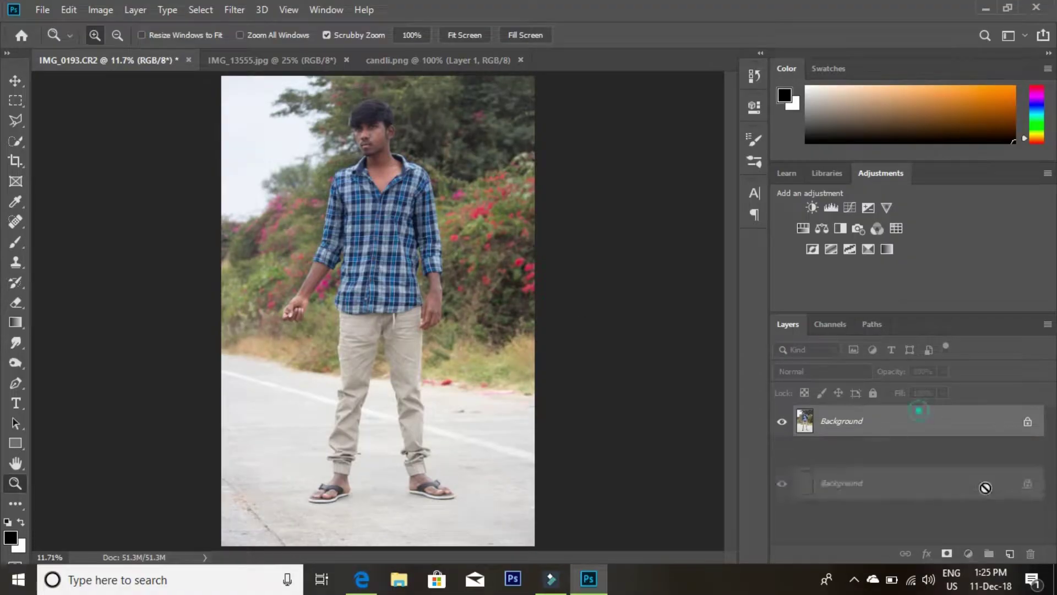
click(783, 453)
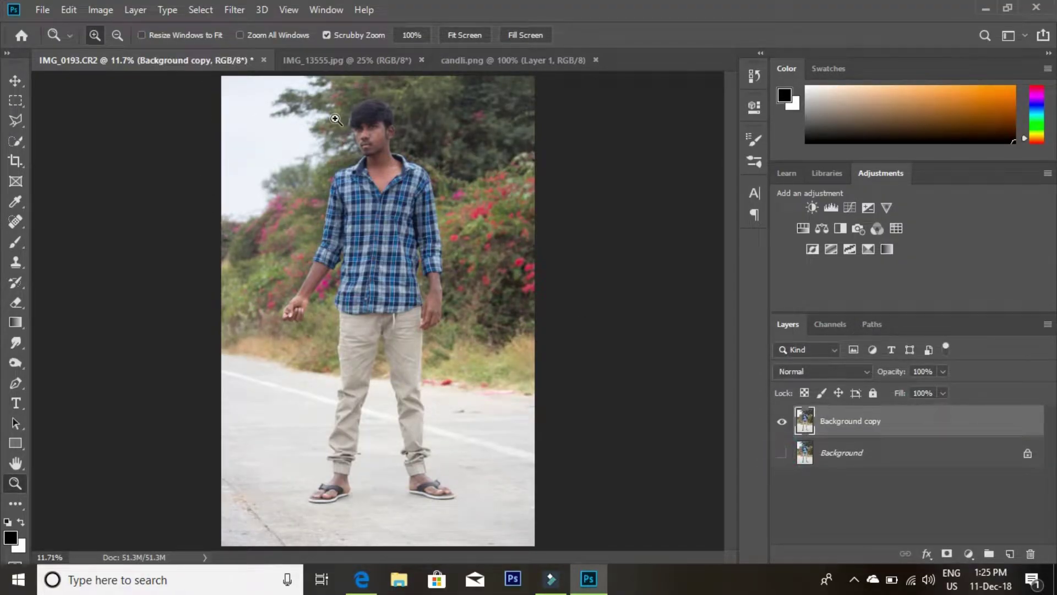
mouse_move(231, 244)
mouse_down()
mouse_move(493, 255)
mouse_move(356, 222)
mouse_up()
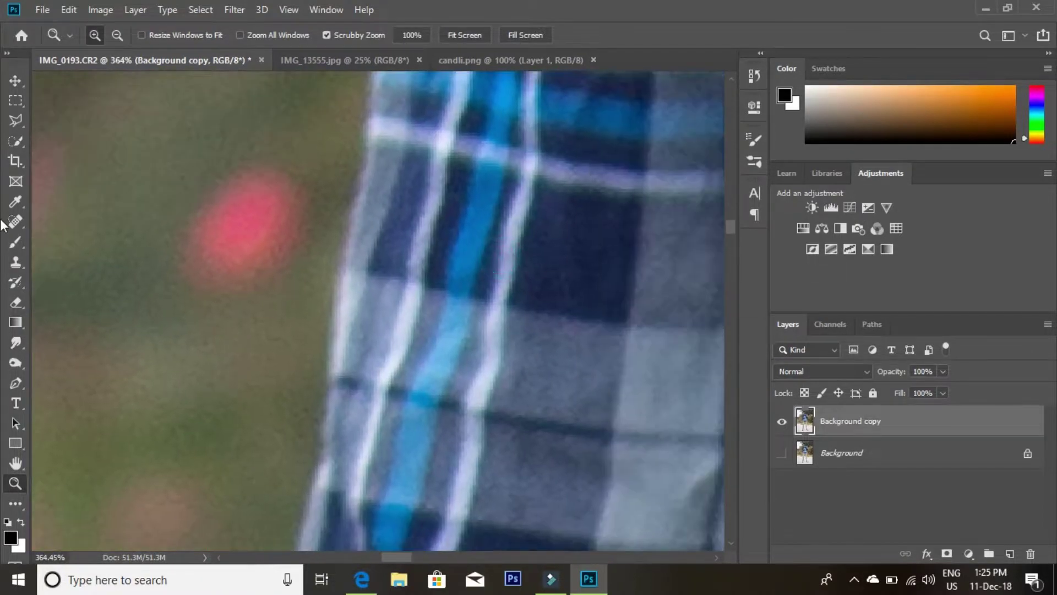
Start a Magnetic Lasso outline at the shirt edge and trace it up across the shoulder.
click(15, 120)
click(325, 425)
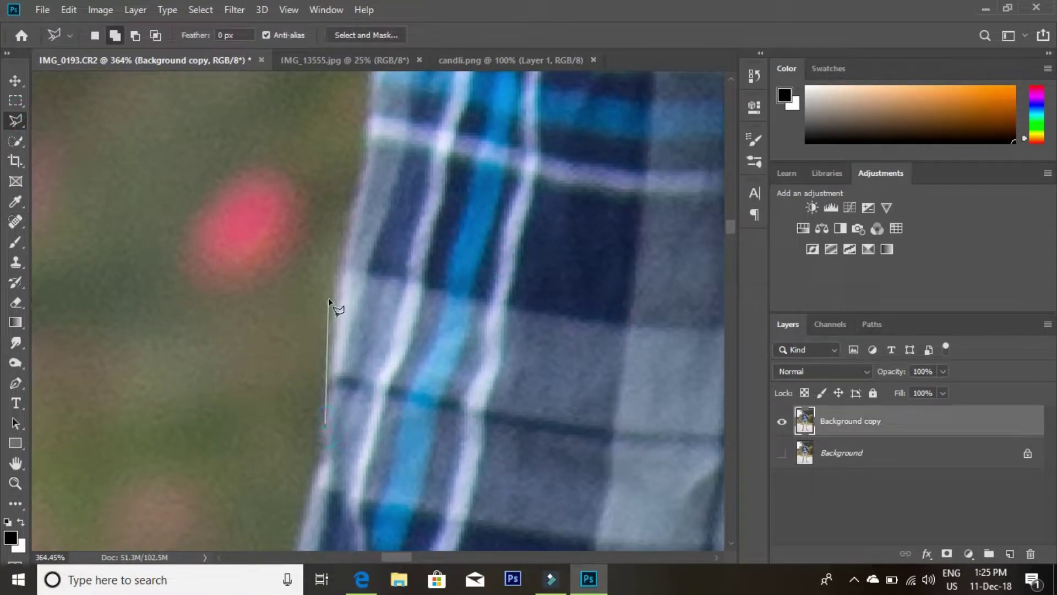
drag(367, 158, 343, 236)
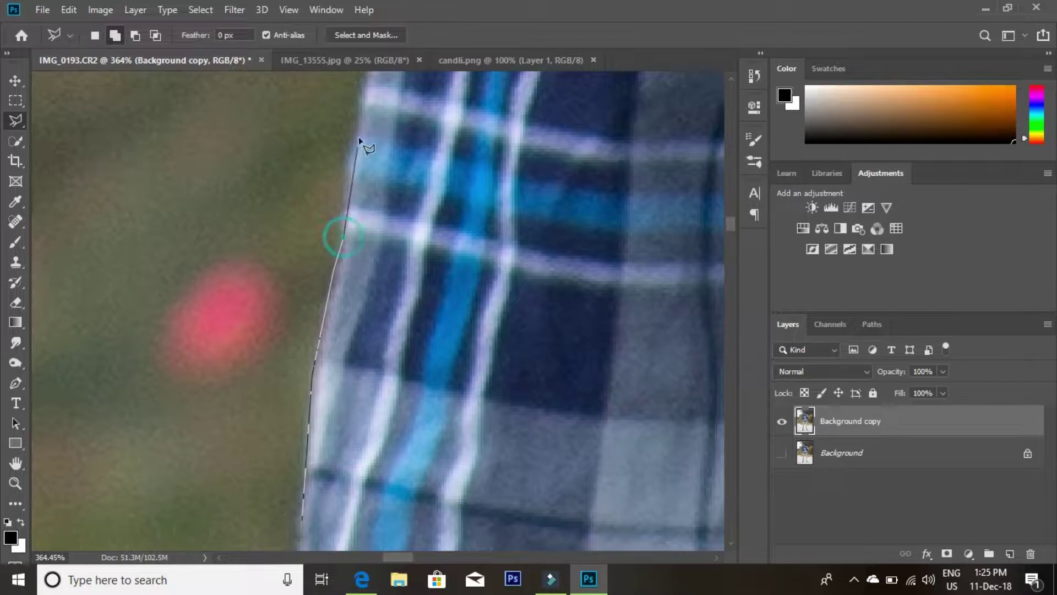
drag(362, 146, 345, 308)
drag(365, 146, 316, 407)
click(349, 220)
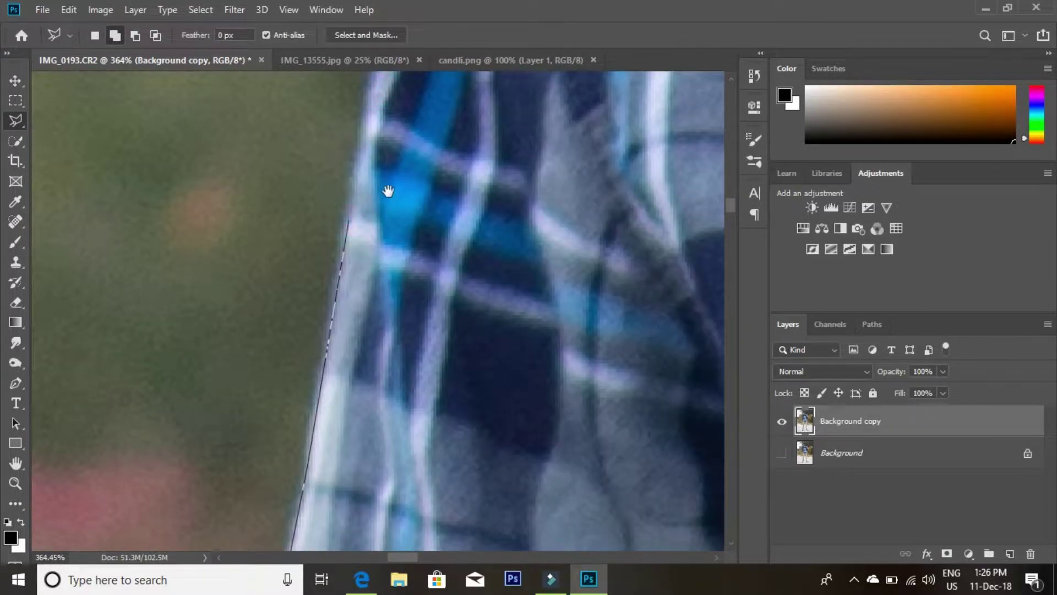
drag(368, 237, 347, 162)
mouse_move(366, 93)
mouse_down()
mouse_move(319, 236)
mouse_move(314, 309)
mouse_up()
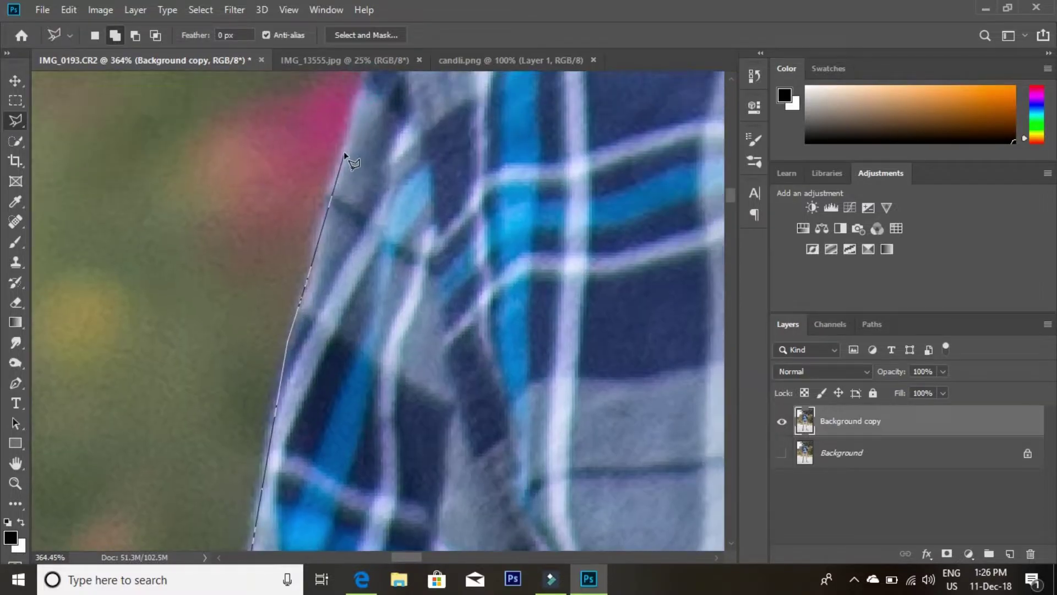
drag(361, 83, 337, 236)
click(337, 224)
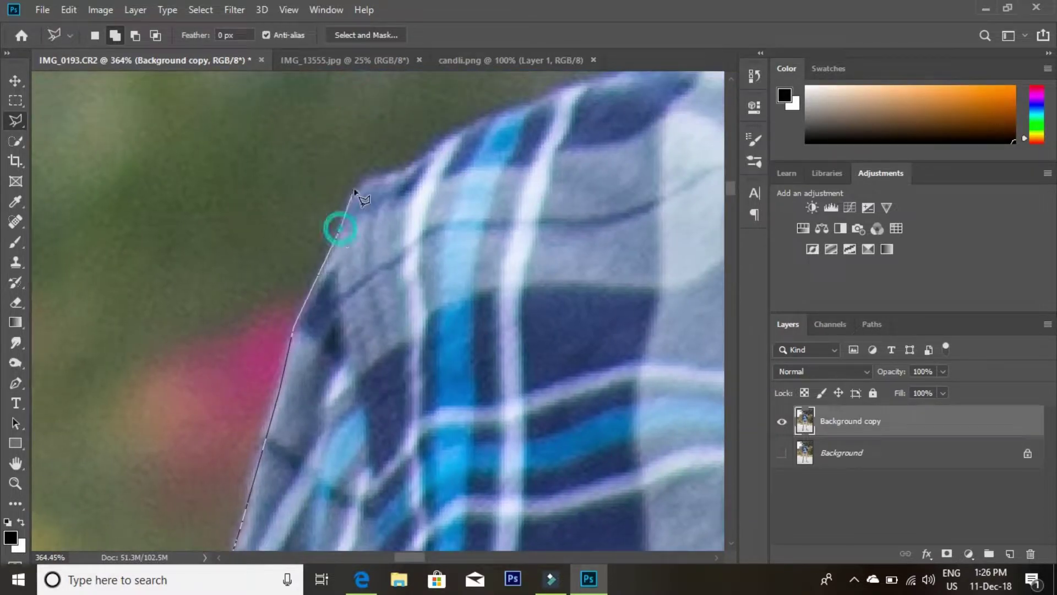
click(394, 174)
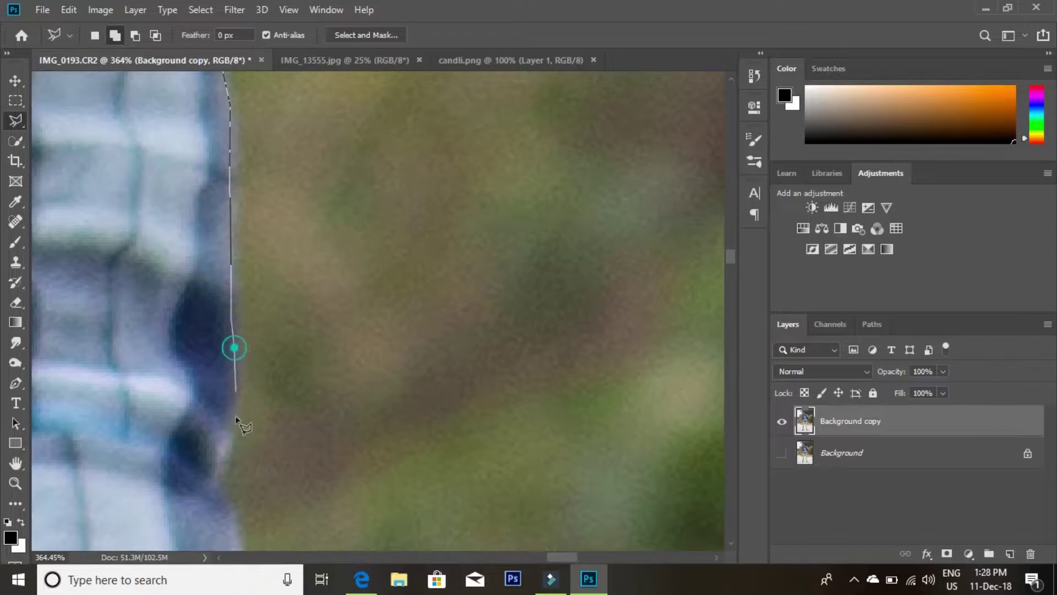
Continue the outline down the far side of the shirt and sleeve to where the arm begins.
drag(216, 495, 206, 350)
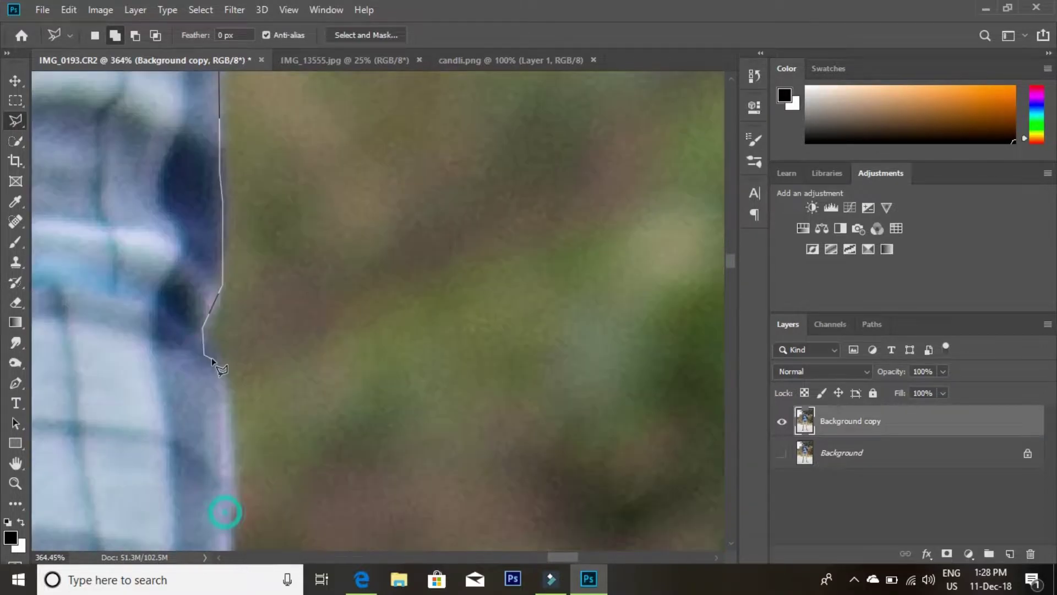
drag(229, 467, 201, 335)
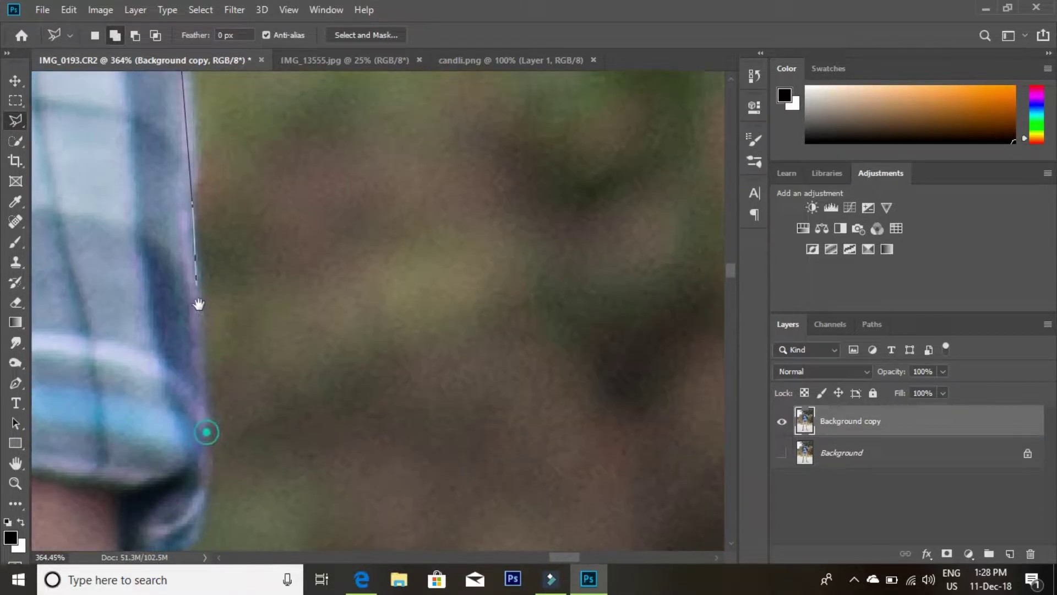
drag(203, 404, 203, 305)
drag(207, 529, 206, 300)
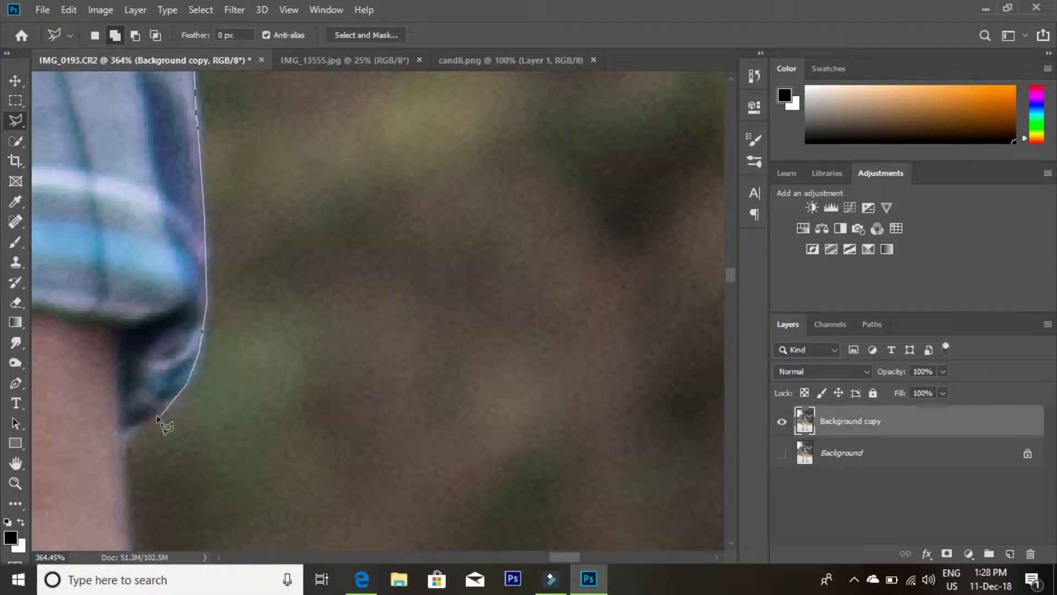
click(144, 421)
drag(125, 438, 124, 246)
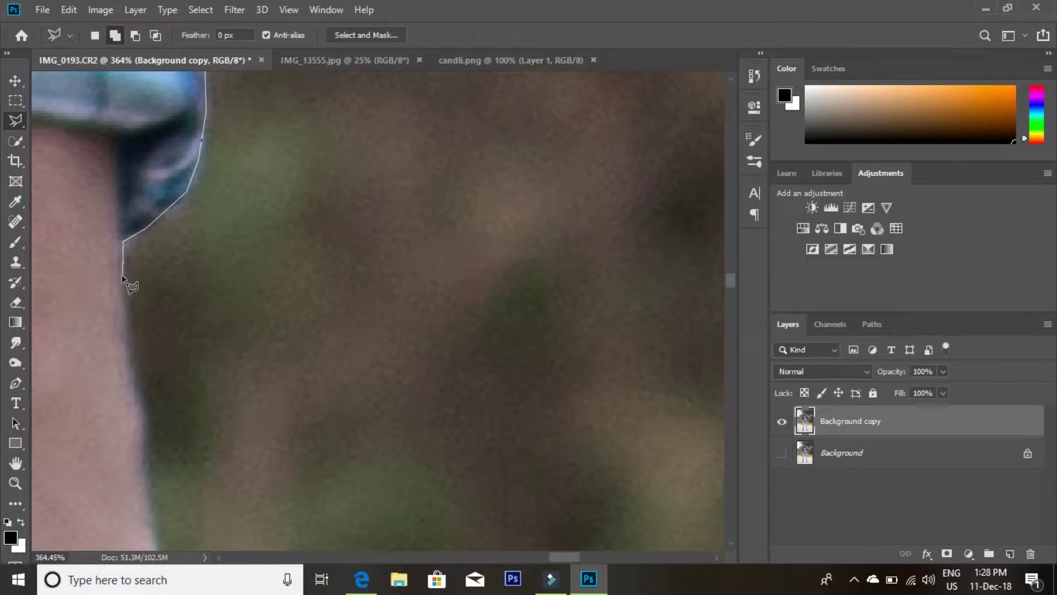
drag(137, 376, 135, 238)
click(142, 280)
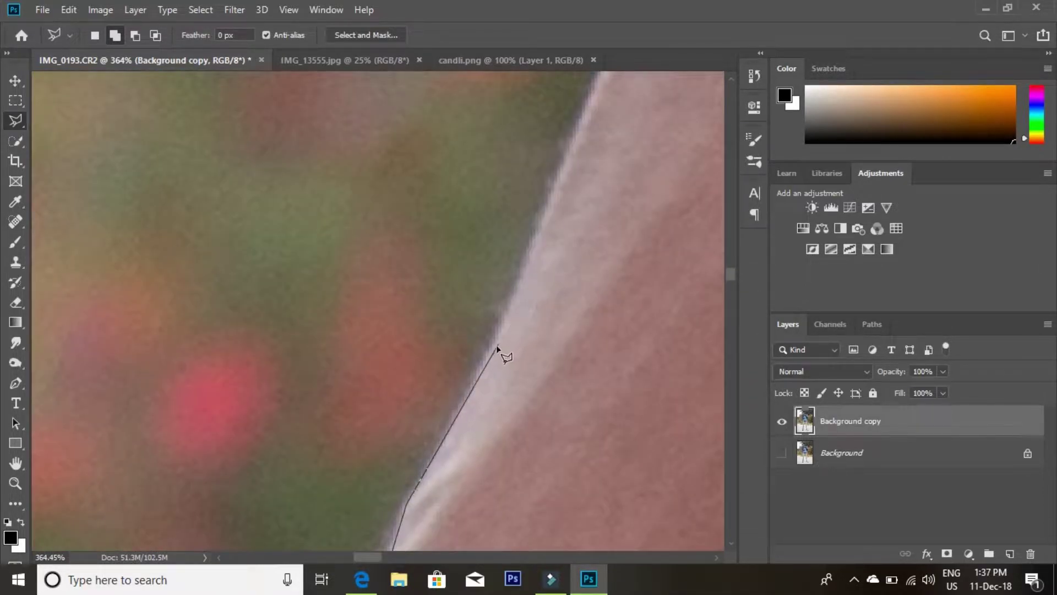
Trace the outline along the forearm, sleeve cuff and sleeve edge.
click(486, 354)
click(552, 177)
drag(569, 137, 553, 234)
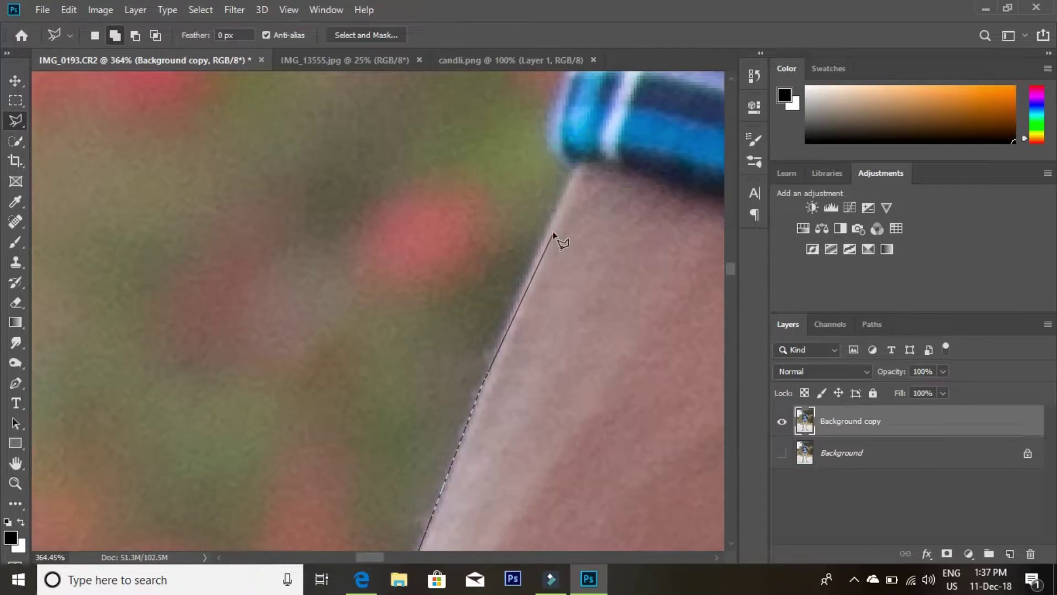
click(552, 226)
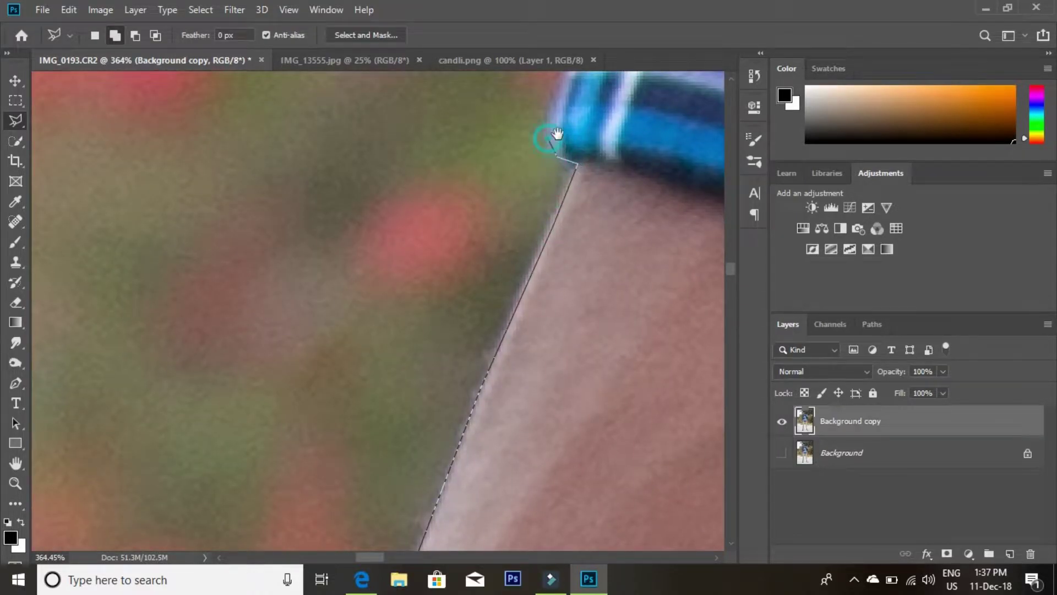
drag(557, 133, 497, 342)
mouse_move(566, 160)
mouse_down()
mouse_move(495, 354)
mouse_move(536, 300)
mouse_up()
click(514, 323)
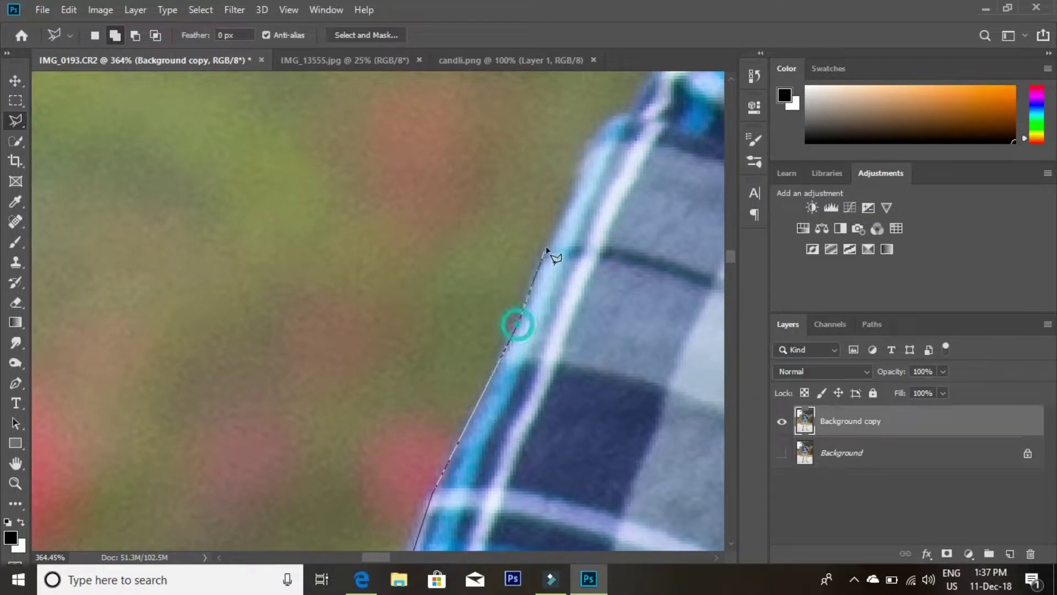
drag(547, 252, 538, 316)
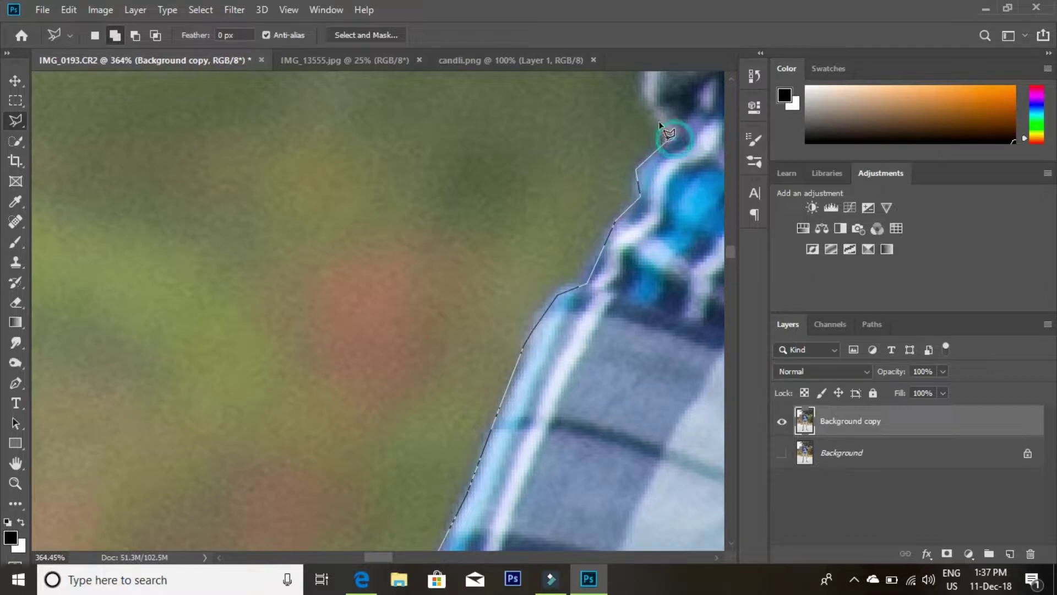
Follow the shirt edge back to the starting point and close the outline into a selection.
drag(656, 111, 620, 313)
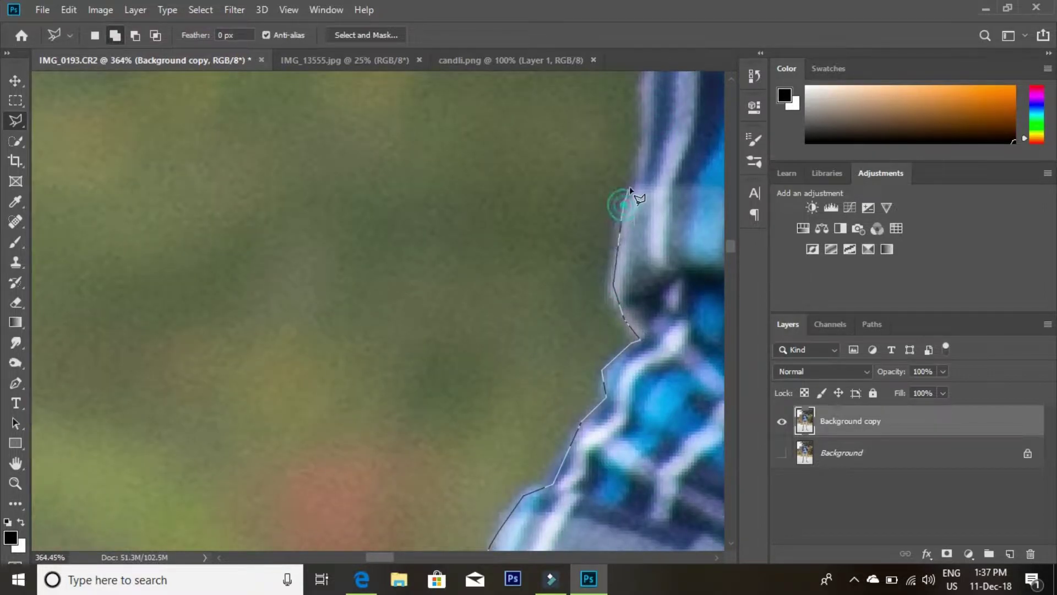
drag(628, 200, 597, 299)
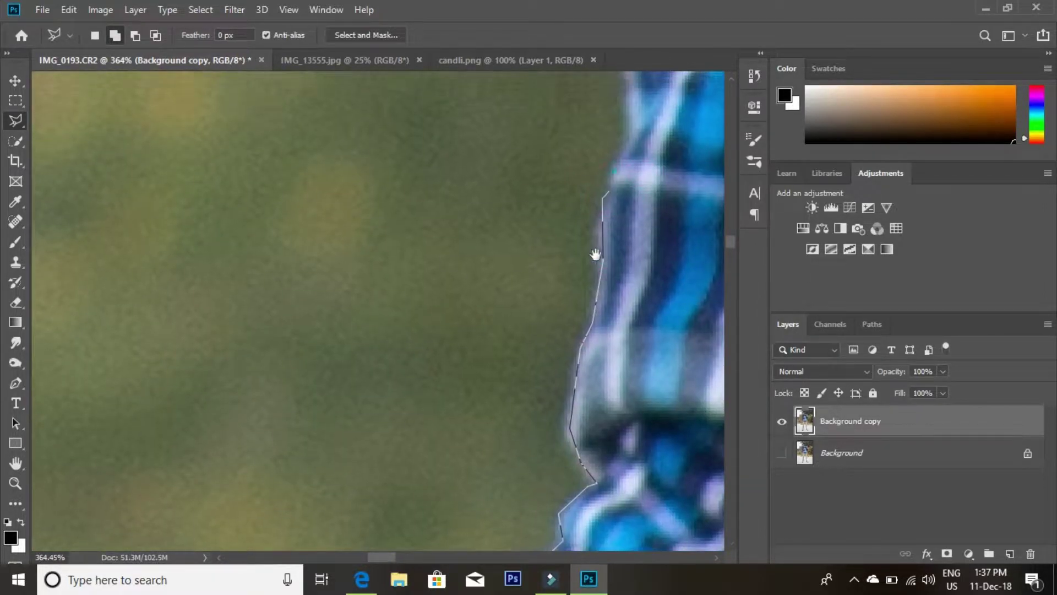
drag(602, 194, 594, 248)
drag(608, 175, 593, 246)
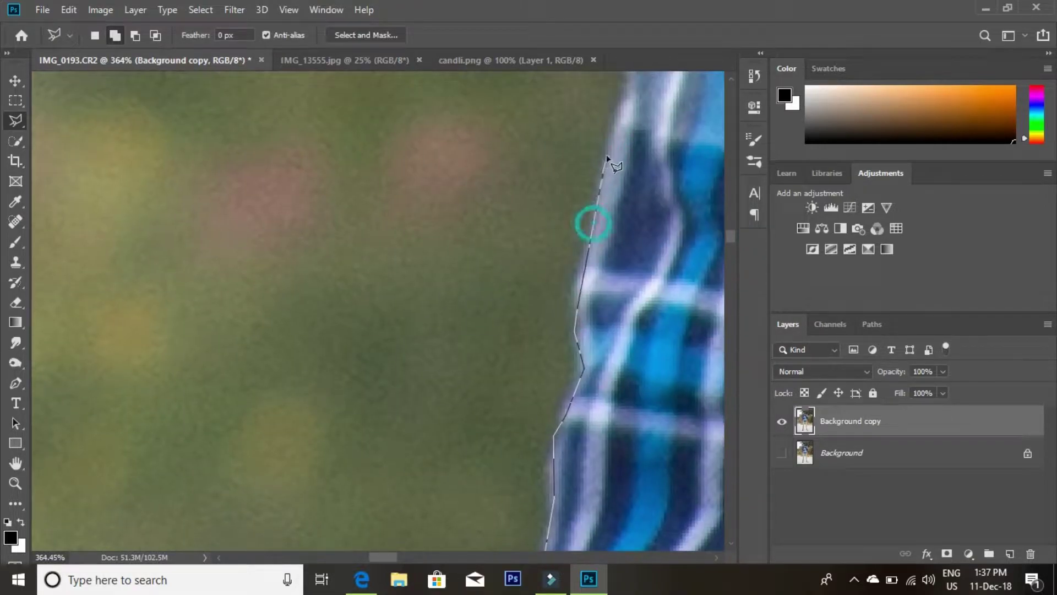
drag(571, 330, 549, 407)
double_click(549, 379)
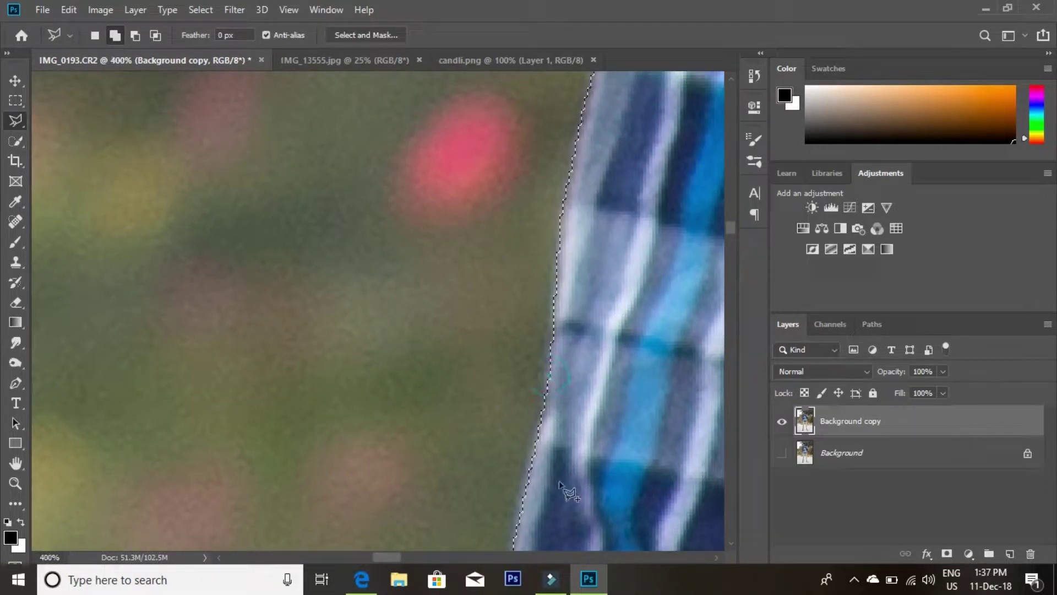
key(z)
right_click(181, 378)
Zoom in on the man's hair and bring up Select and Mask with the Quick Selection tool.
click(218, 388)
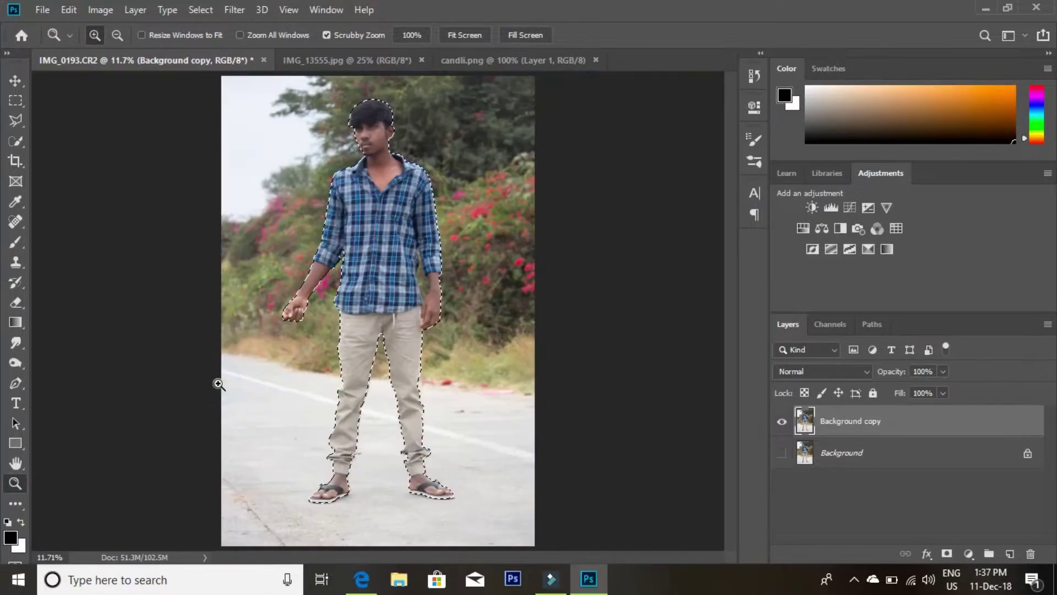
mouse_move(366, 107)
mouse_down()
mouse_move(406, 259)
mouse_move(480, 210)
mouse_up()
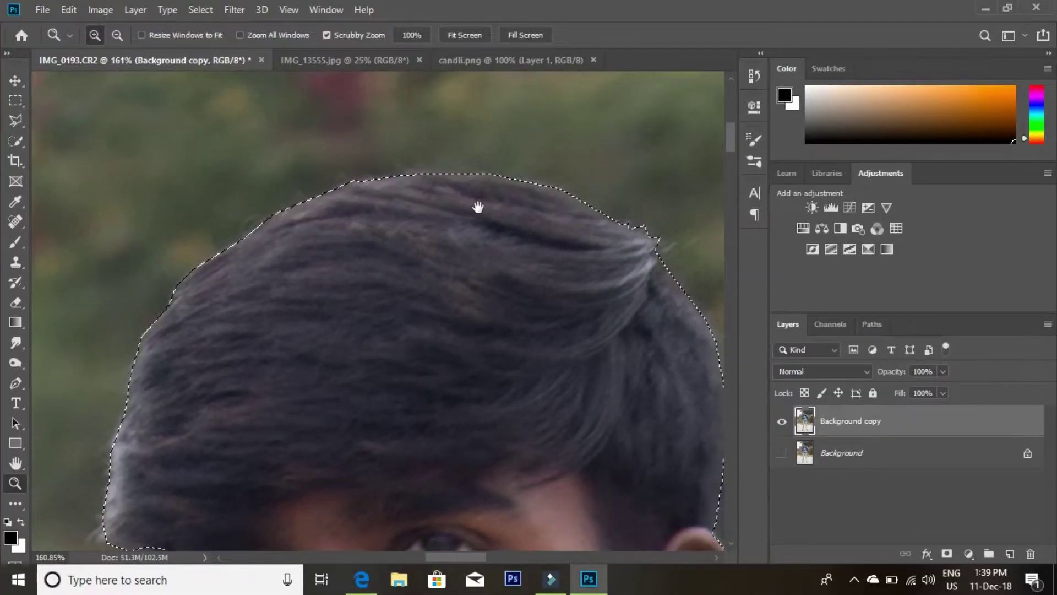
click(15, 137)
click(478, 34)
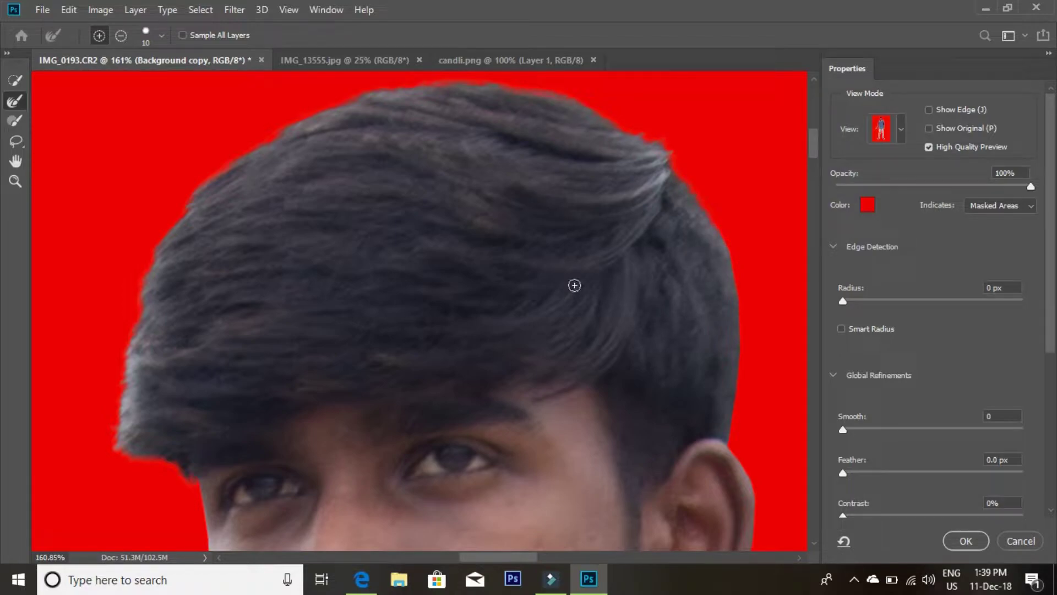
Refine the mask edge along the man's chin.
scroll(575, 285, up, 2)
scroll(574, 284, right, 3)
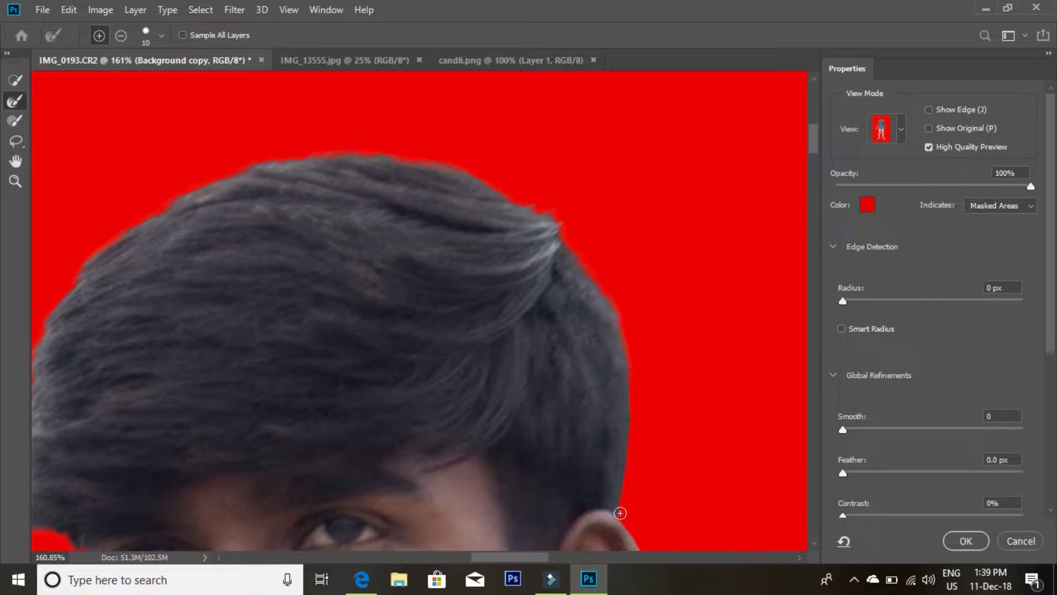
scroll(536, 395, down, 5)
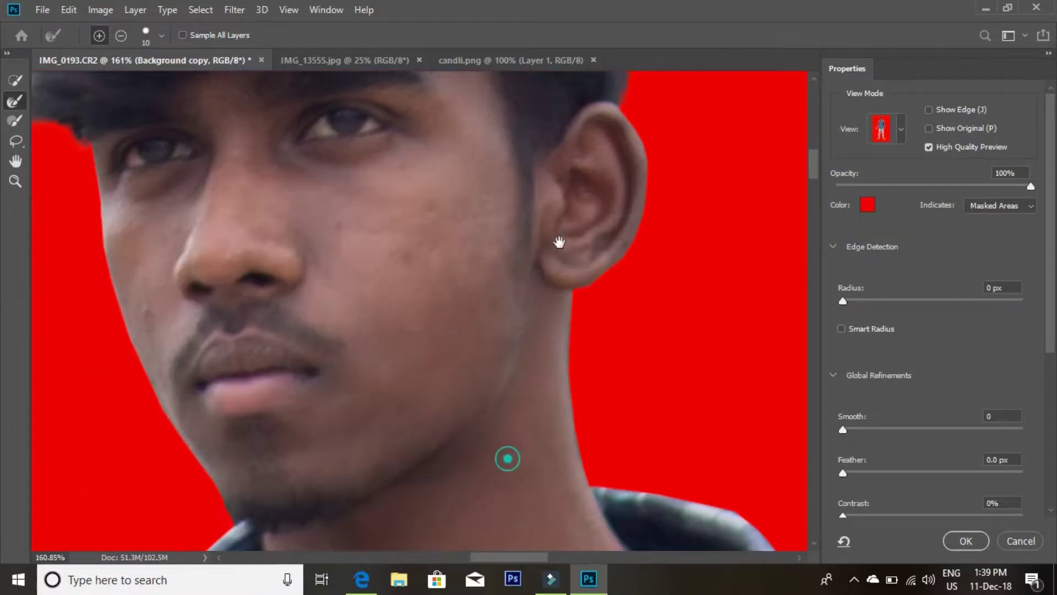
scroll(508, 456, down, 3)
scroll(508, 455, left, 1)
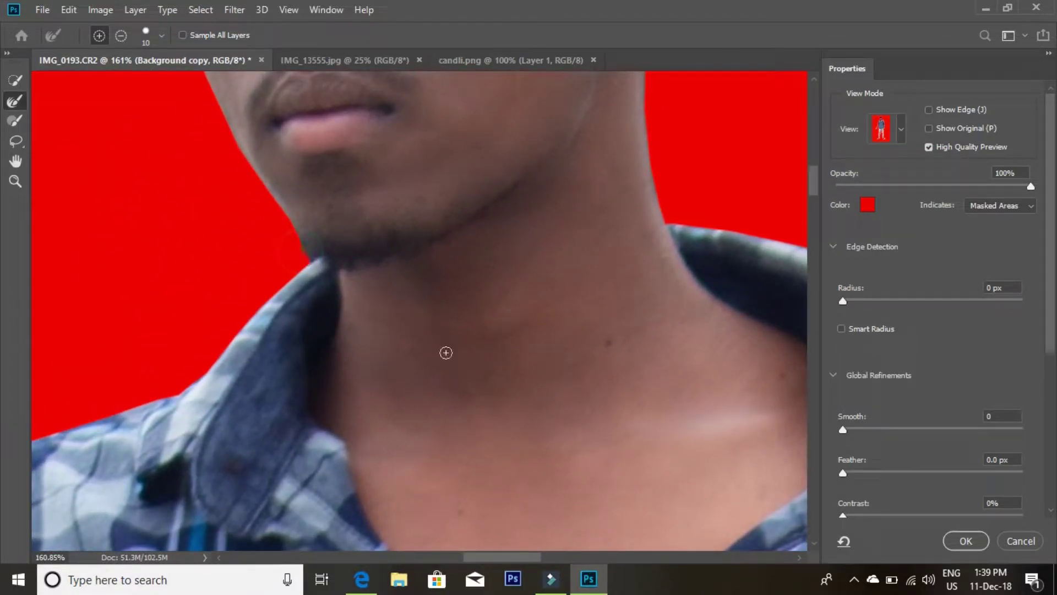
click(304, 254)
scroll(298, 286, up, 2)
scroll(258, 289, up, 4)
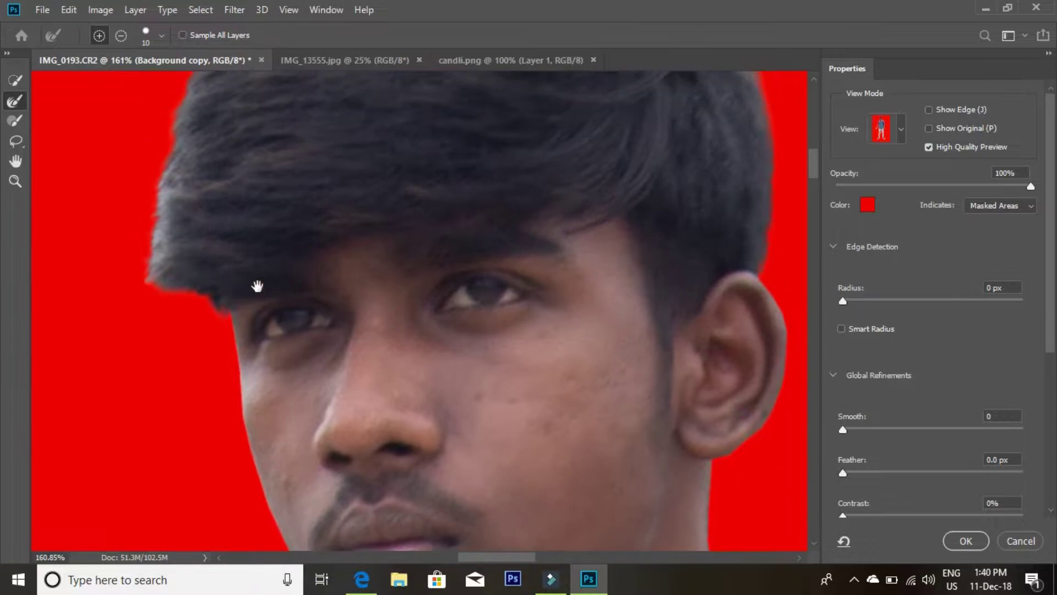
Refine the cutout edge along the hair, up to the top of the head.
click(206, 301)
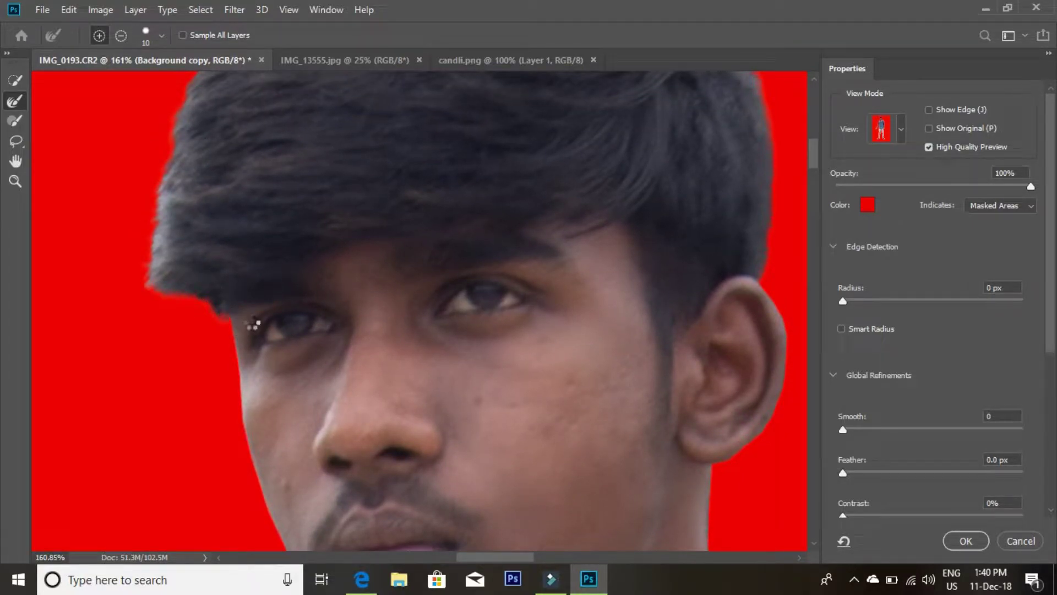
mouse_move(223, 320)
mouse_down()
mouse_move(394, 324)
mouse_move(390, 208)
mouse_move(448, 354)
mouse_up()
scroll(448, 341, down, 5)
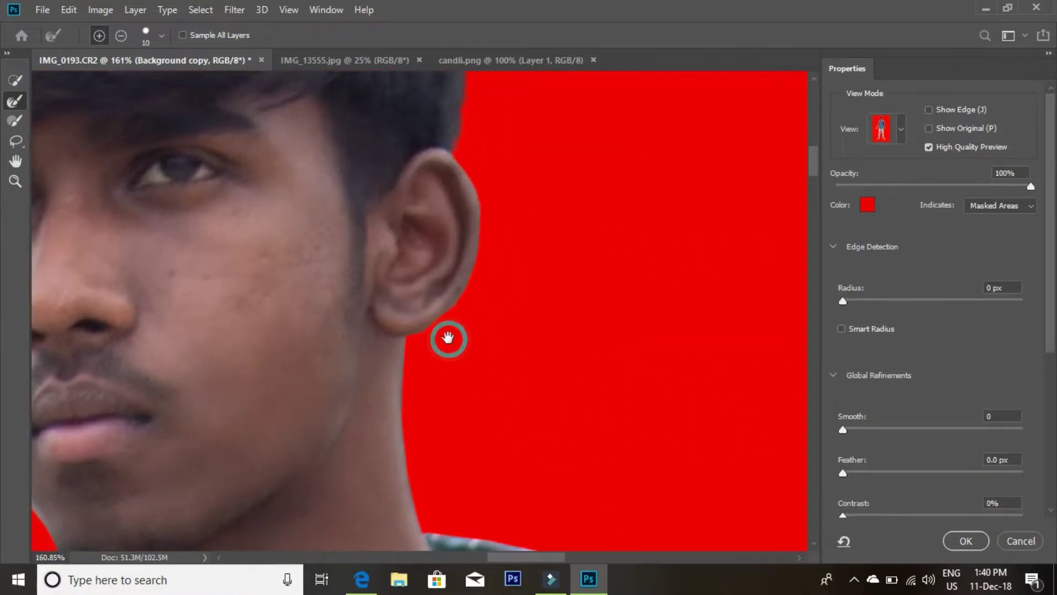
scroll(398, 197, up, 4)
drag(396, 189, 482, 354)
scroll(481, 354, down, 3)
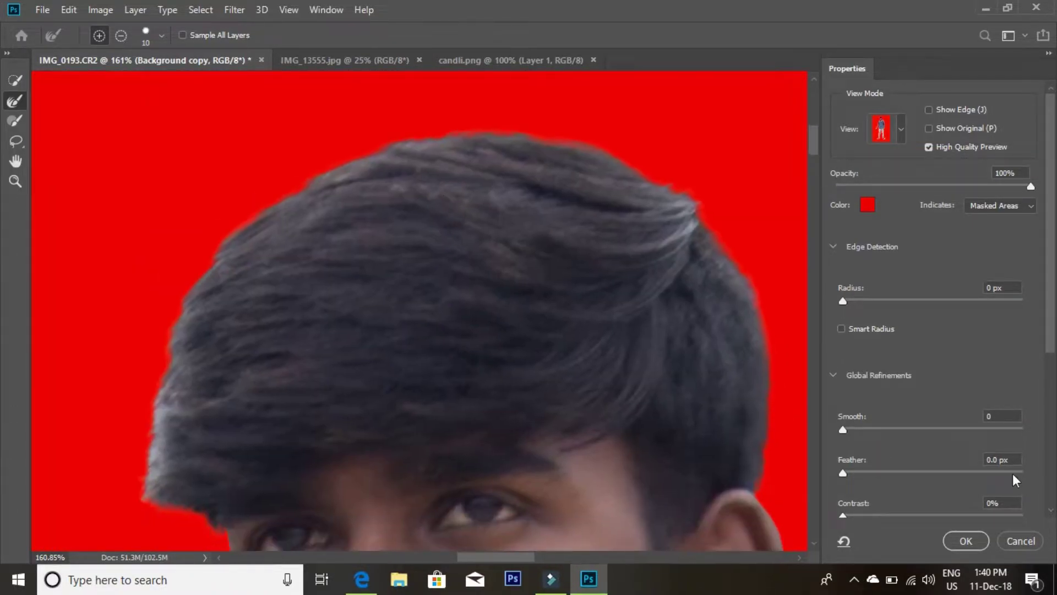
scroll(926, 443, down, 1)
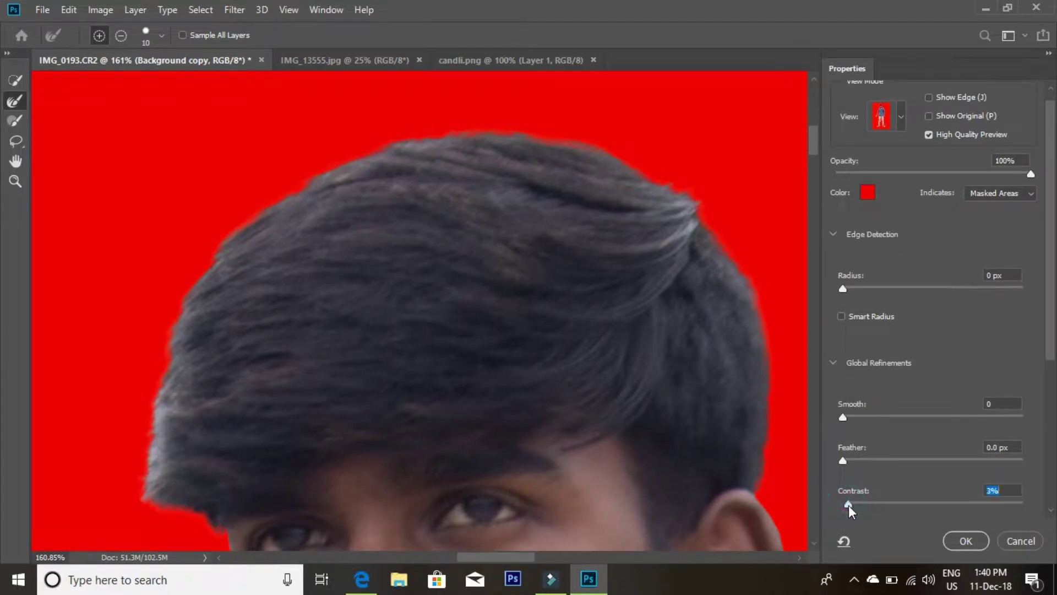
scroll(881, 498, down, 3)
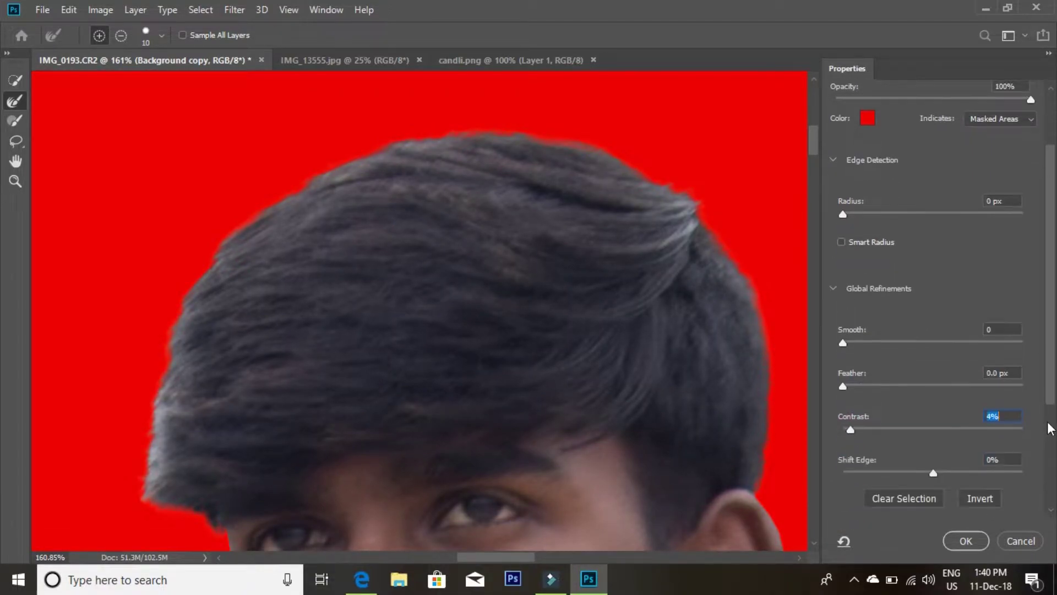
scroll(914, 493, down, 4)
scroll(936, 487, down, 2)
Output the refinement as a layer mask, zoom out, and switch to the IMG_13555.jpg poster.
click(936, 487)
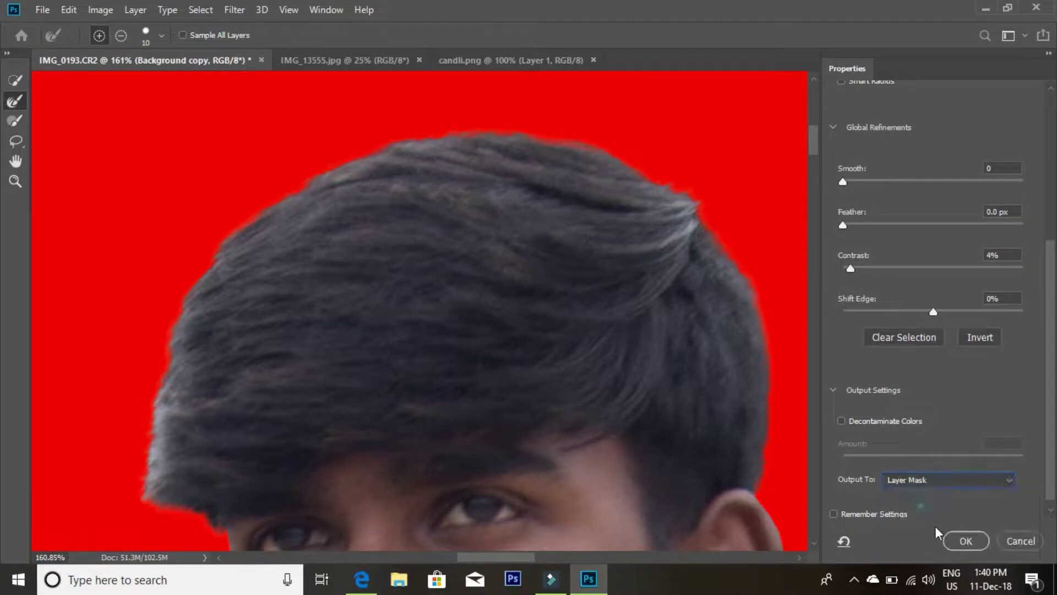
click(964, 541)
key(z)
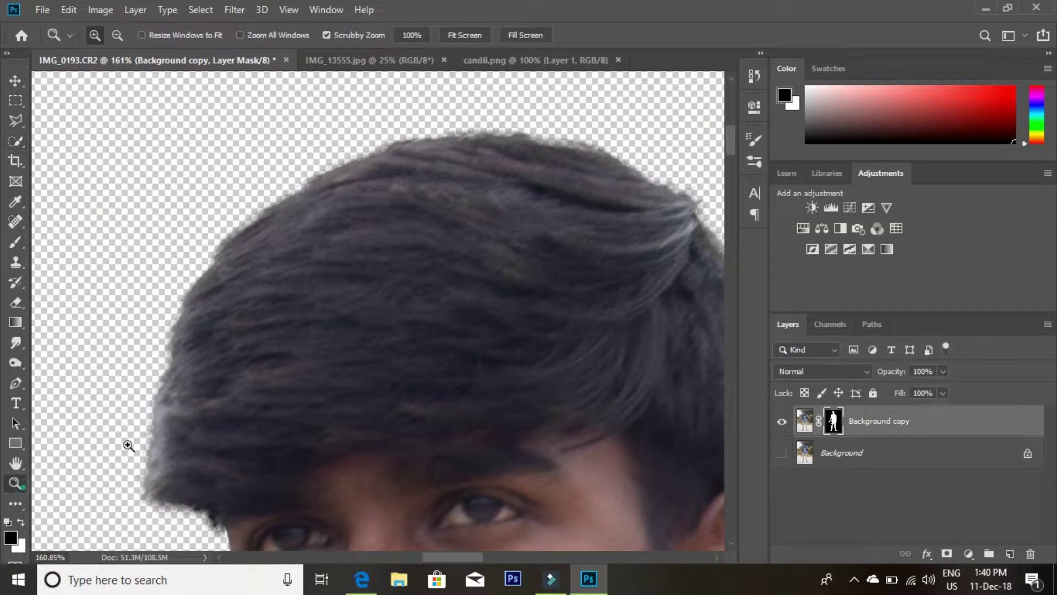
key(ctrl+0)
click(531, 59)
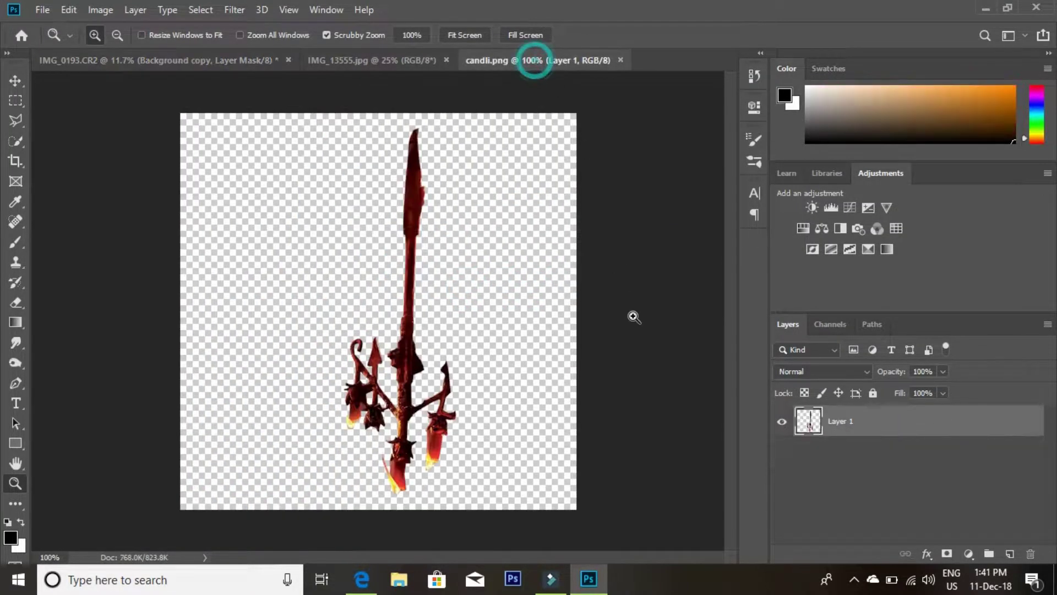
click(397, 58)
click(16, 81)
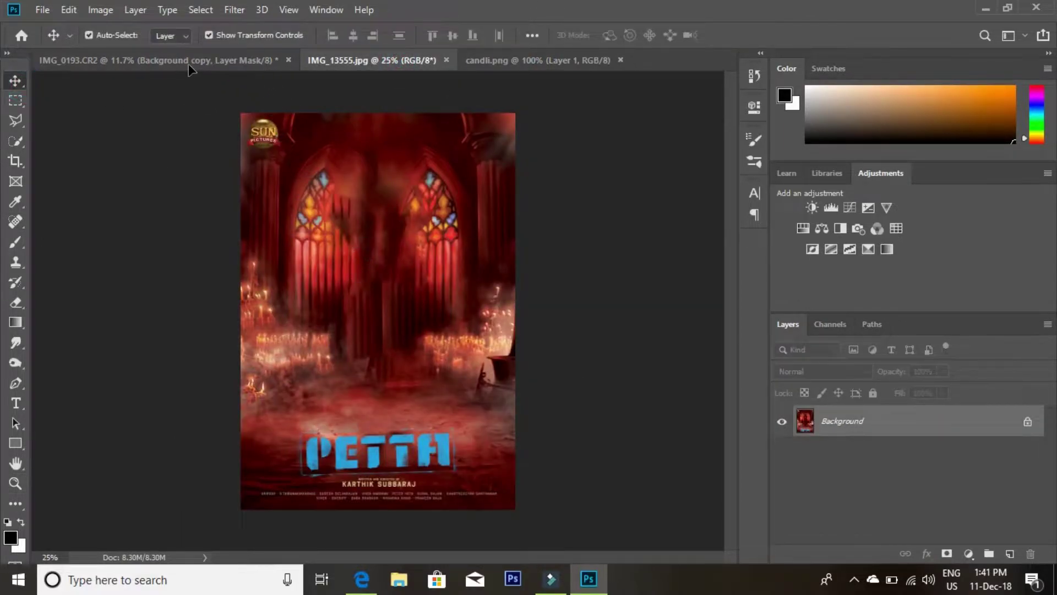
Bring the PETTA poster in as Layer 1, scaled to 241.72% and centred on the canvas.
drag(337, 260, 379, 214)
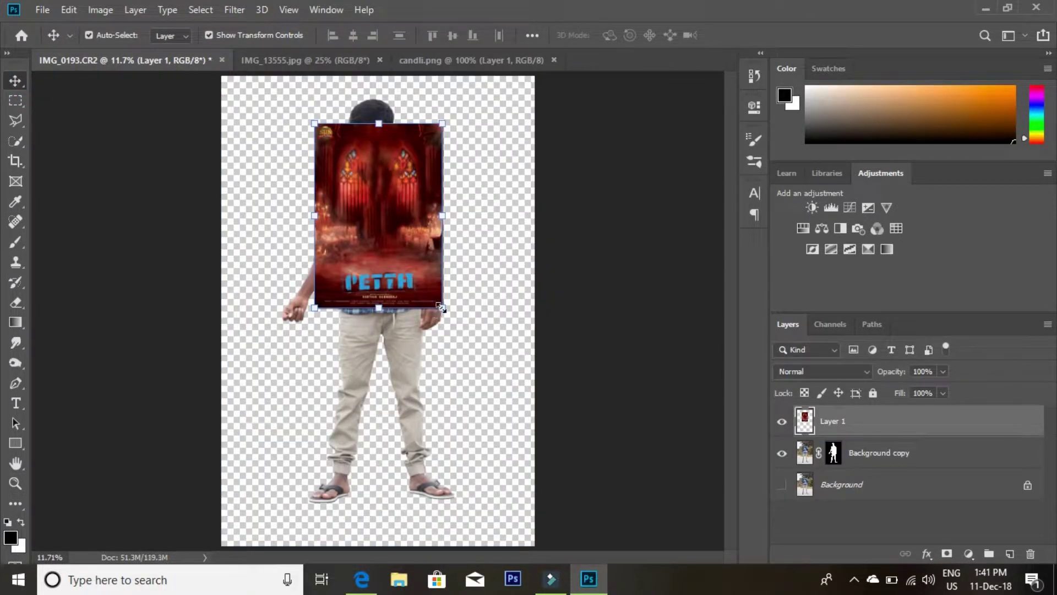
drag(441, 307, 520, 433)
drag(424, 279, 329, 217)
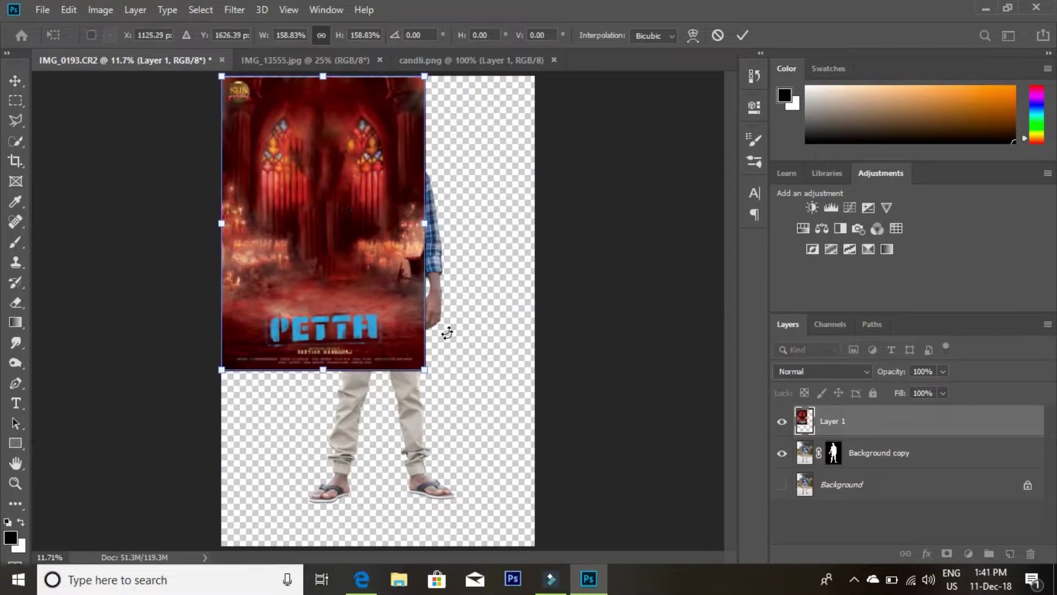
mouse_move(423, 371)
mouse_down()
mouse_move(546, 523)
mouse_move(537, 521)
mouse_up()
mouse_move(436, 424)
mouse_down()
mouse_move(434, 435)
mouse_move(433, 424)
mouse_up()
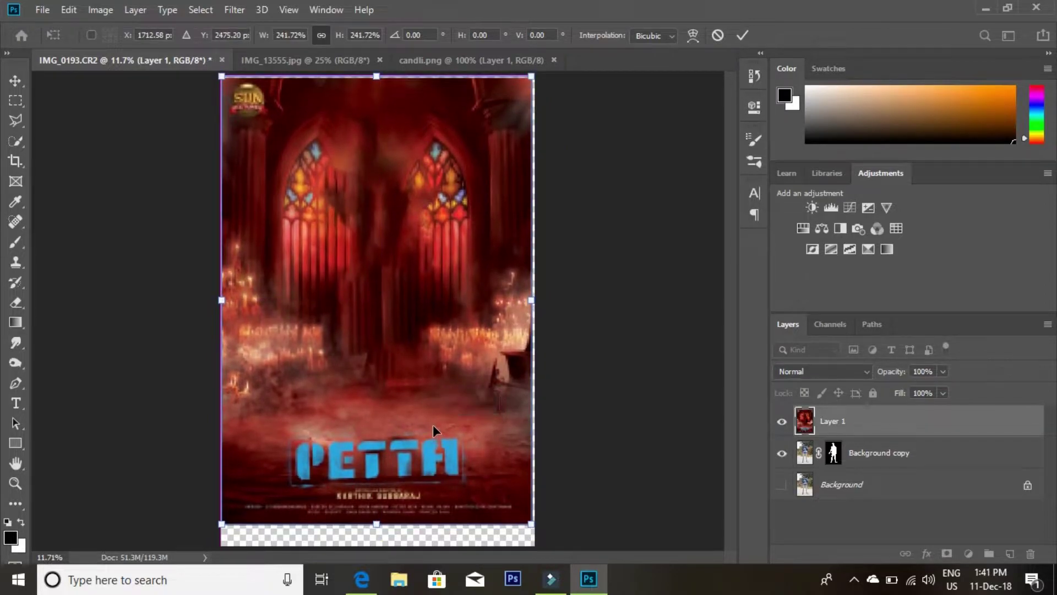
click(746, 38)
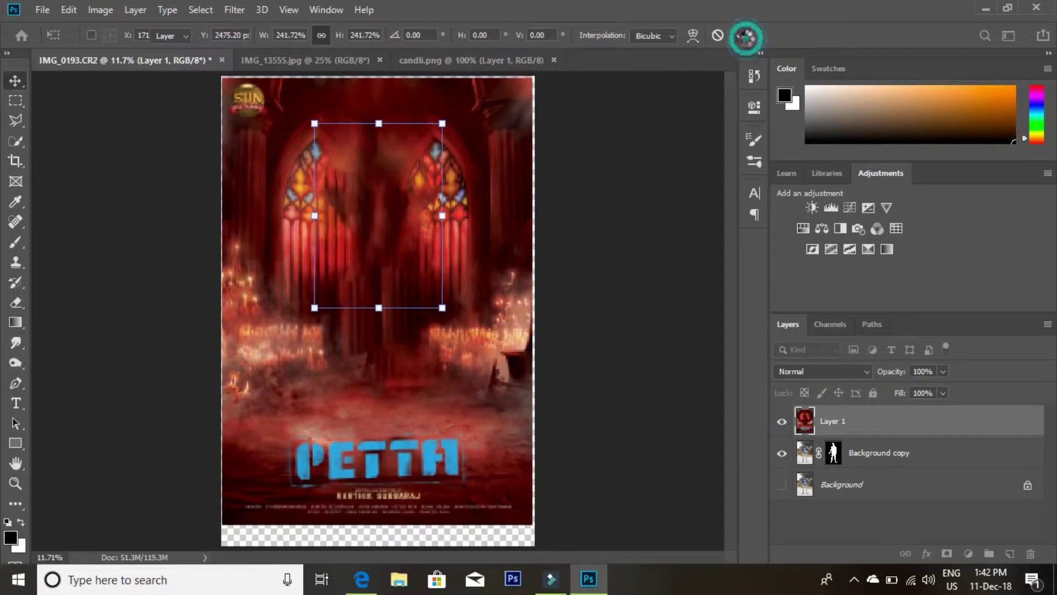
click(15, 165)
Crop the canvas's bottom and right edges to the poster's boundaries.
drag(379, 549, 379, 532)
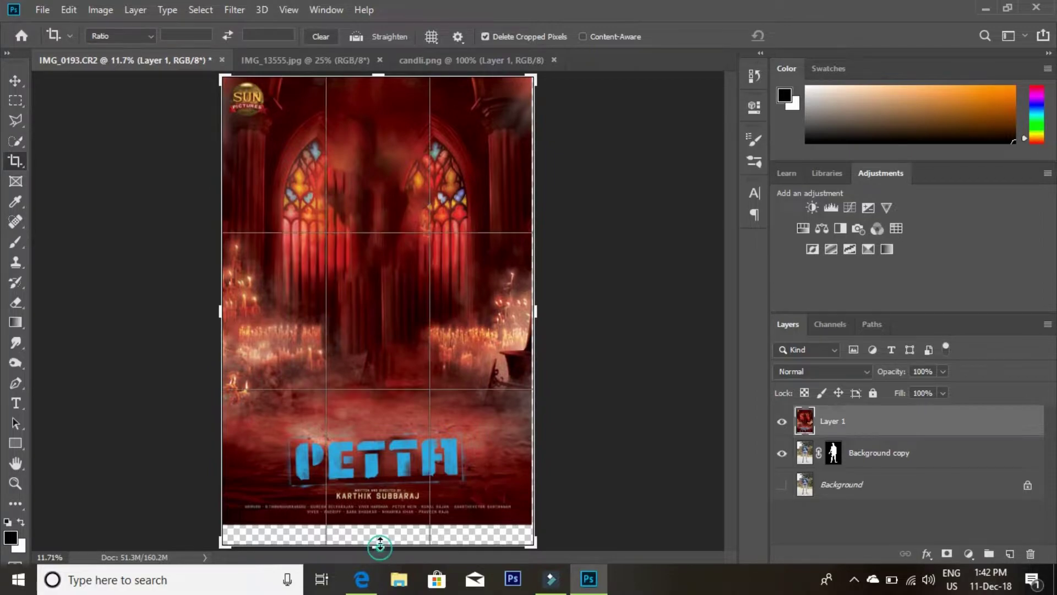
drag(540, 309, 538, 312)
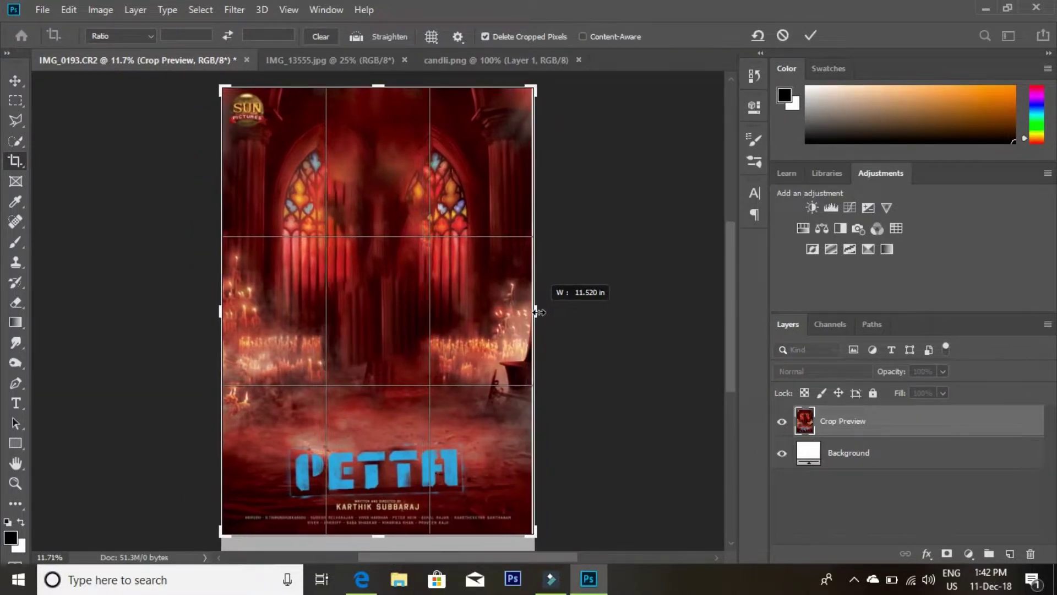
drag(533, 313, 534, 312)
drag(394, 81, 388, 87)
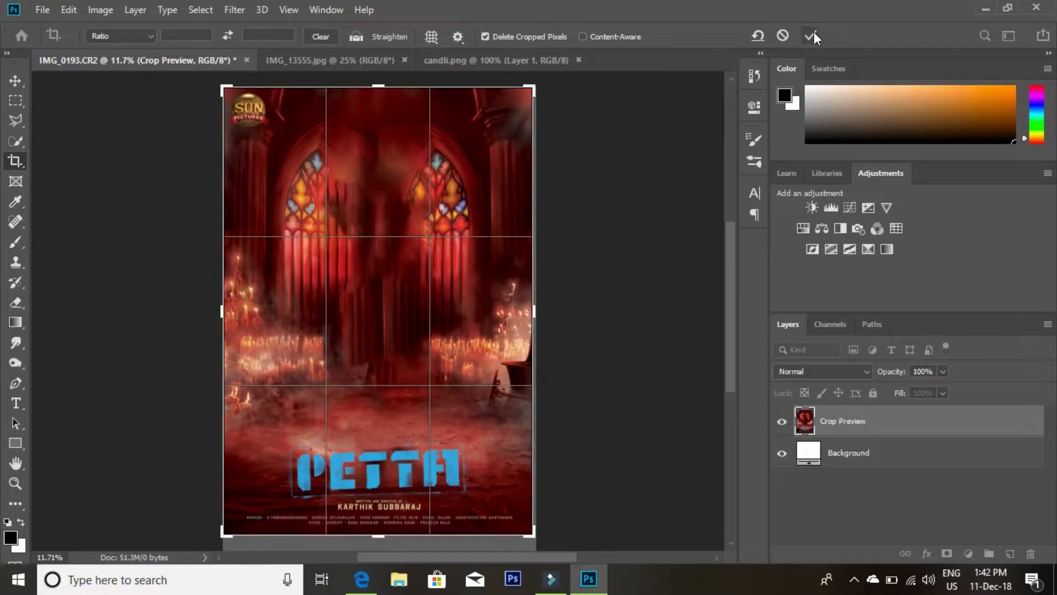
click(809, 36)
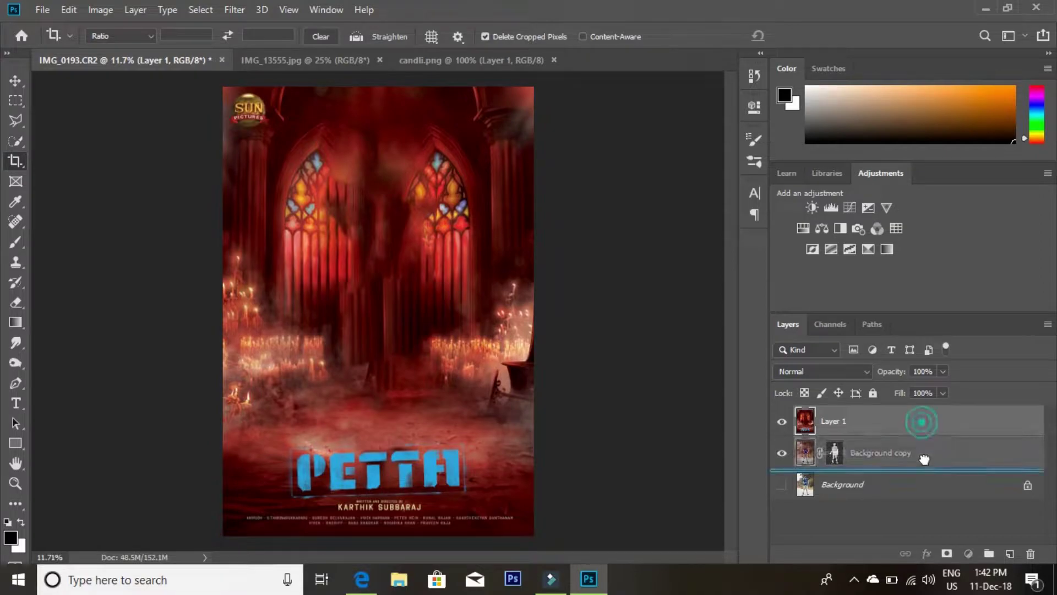
Place Layer 1 beneath Background copy and scale the man's cutout layer to 90%.
drag(960, 451, 882, 452)
key(ctrl+t)
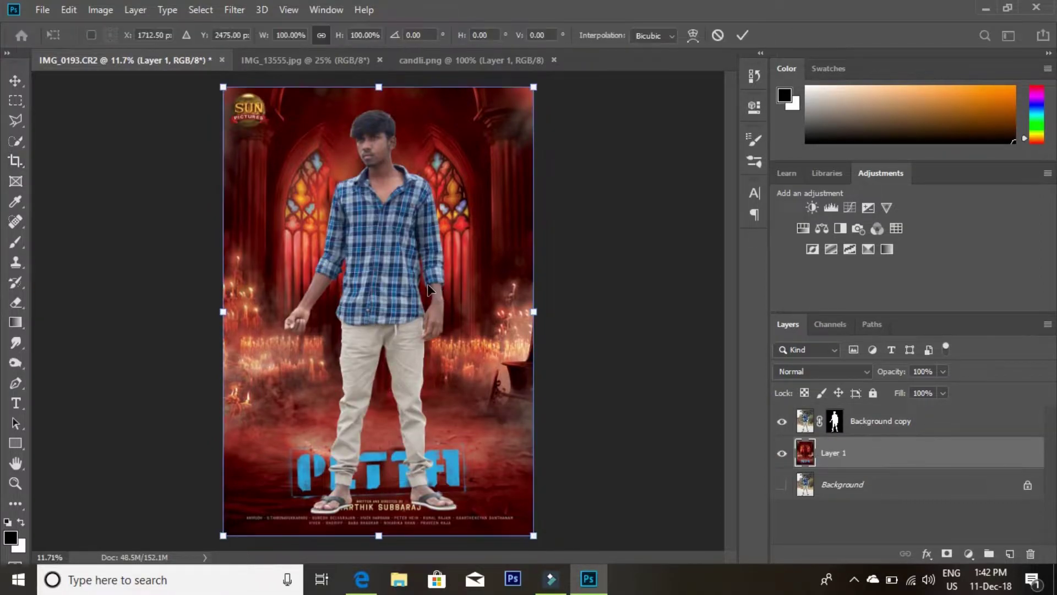
click(922, 424)
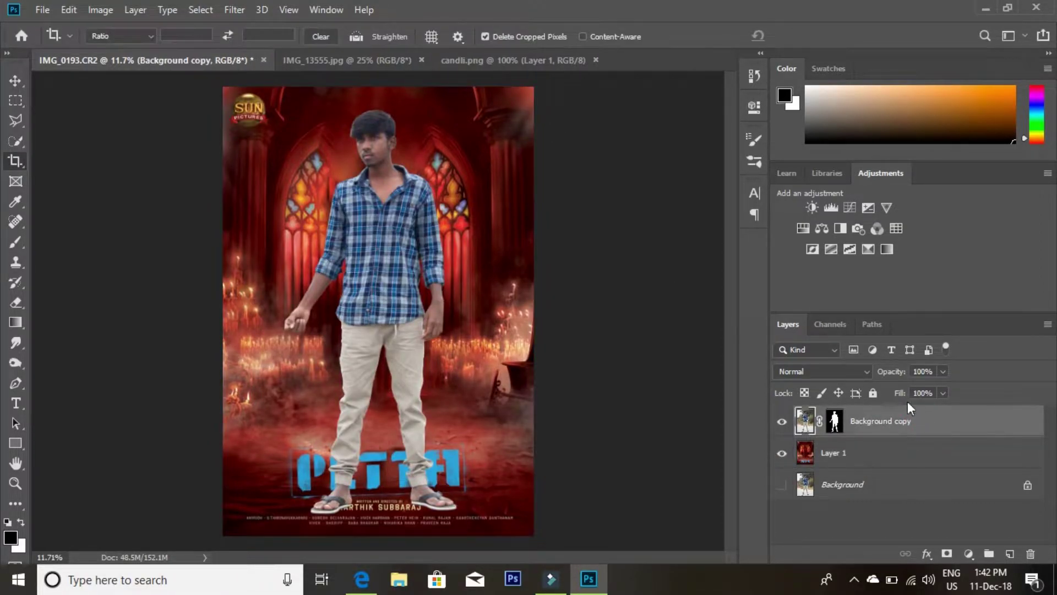
key(ctrl+t)
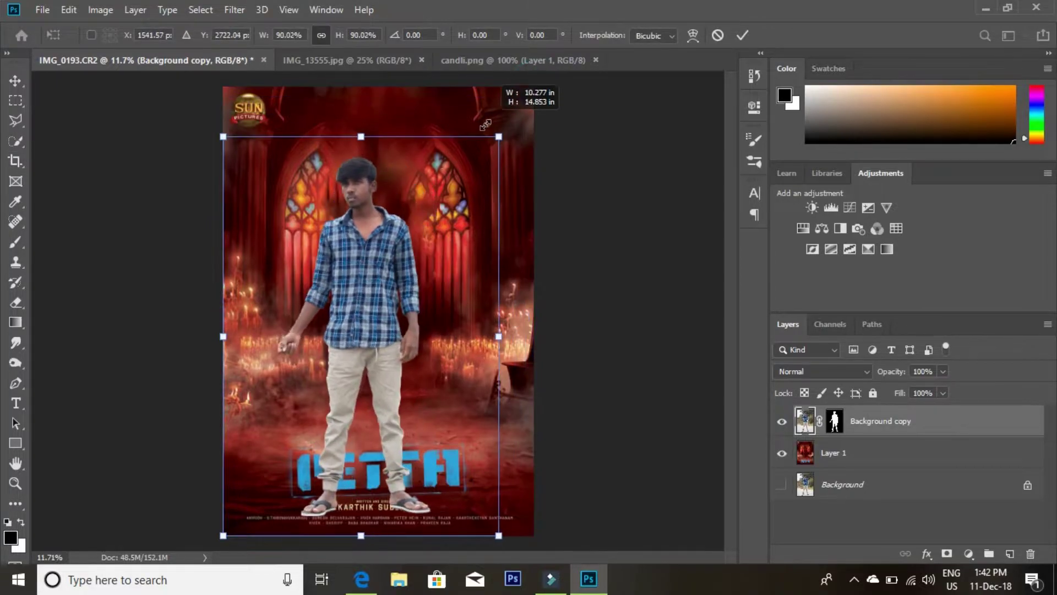
drag(533, 81, 507, 111)
key(Return)
key(z)
drag(495, 171, 536, 178)
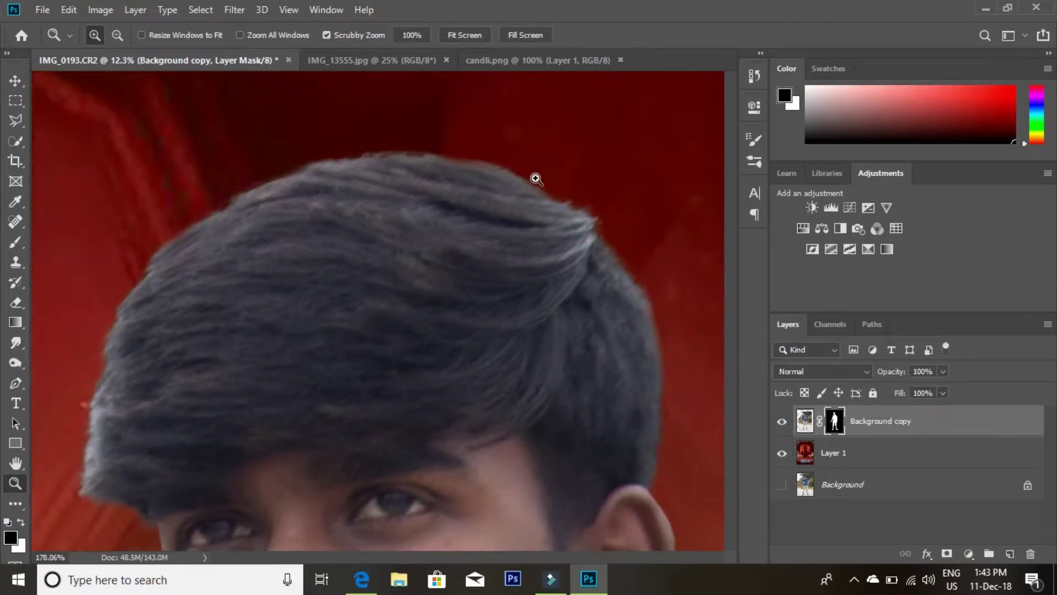
Set up a small Soft Light brush for painting on the man's mask.
click(16, 242)
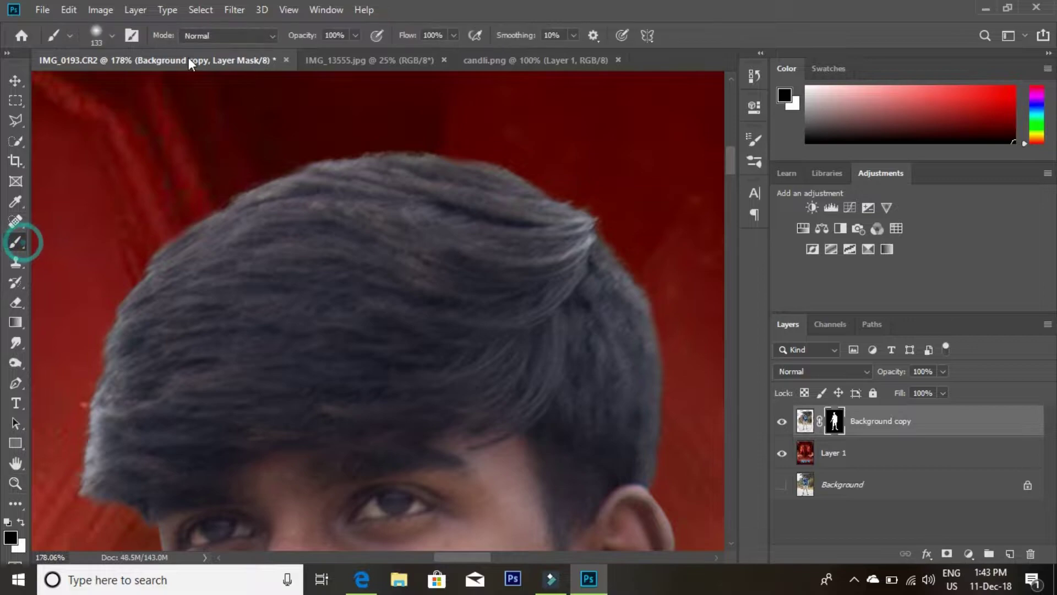
click(226, 35)
click(209, 261)
right_click(278, 217)
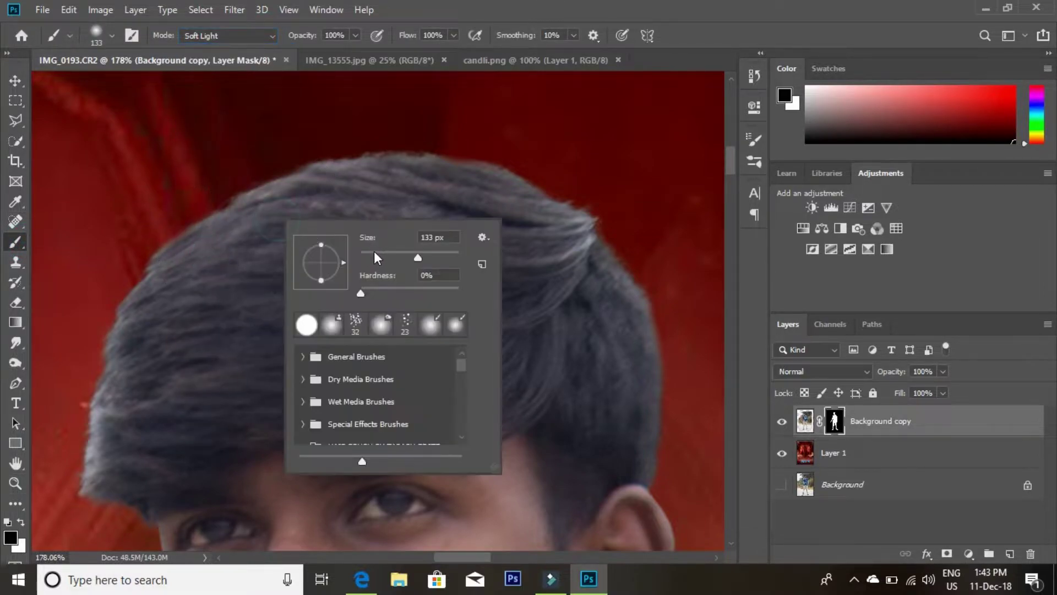
drag(385, 257, 373, 257)
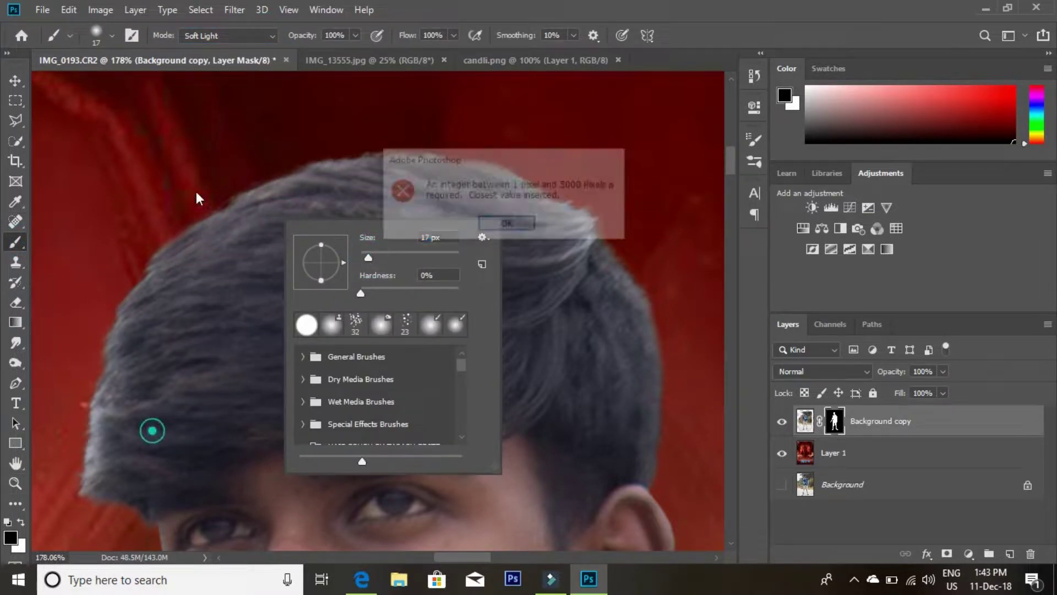
Inspect the mask edges along the right side of the head, ear and face.
scroll(288, 276, down, 3)
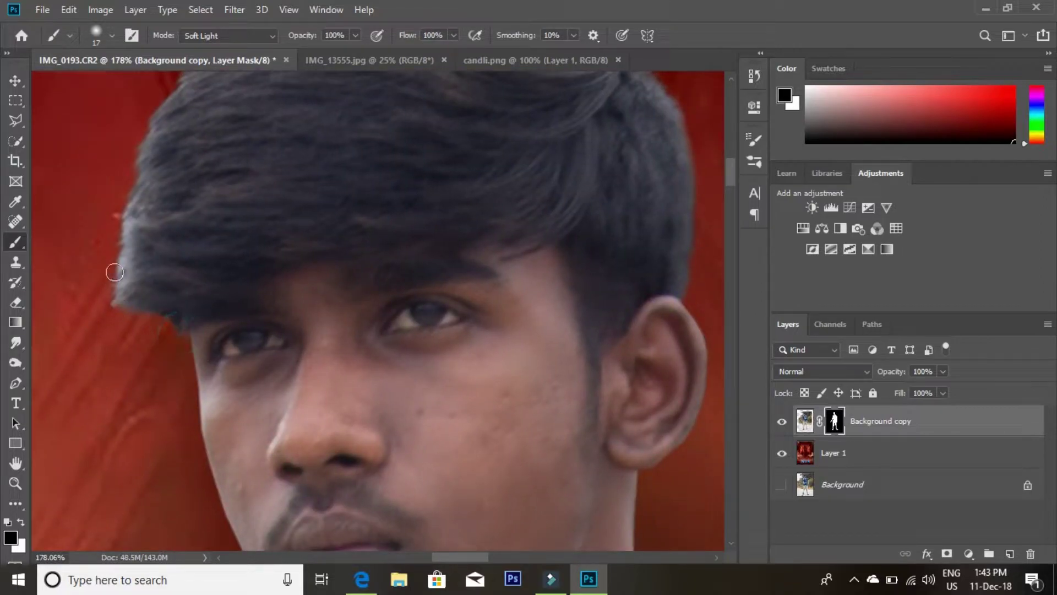
scroll(158, 158, up, 2)
scroll(160, 157, up, 2)
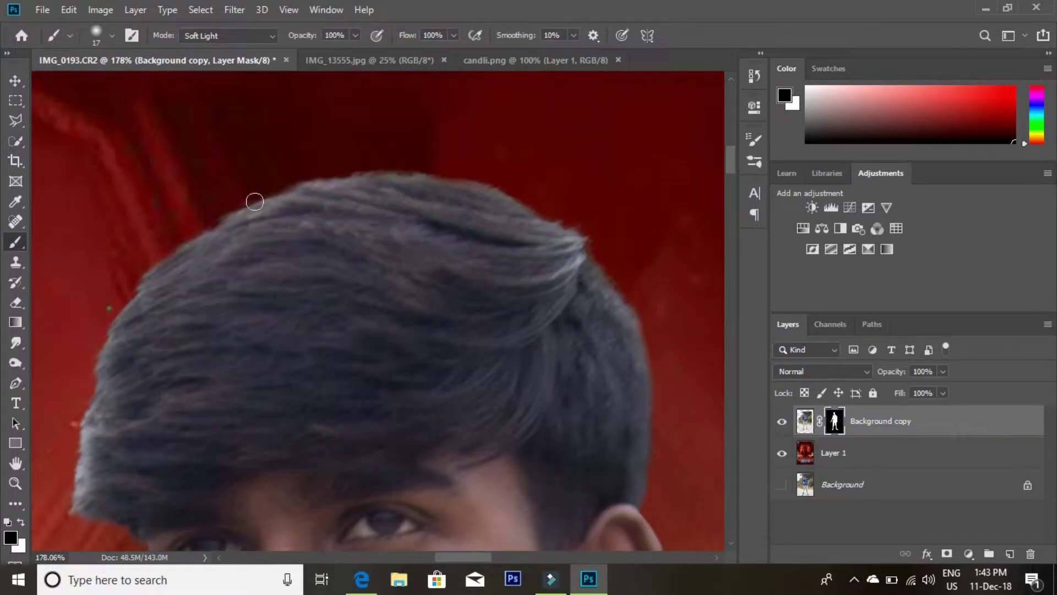
drag(398, 184, 420, 165)
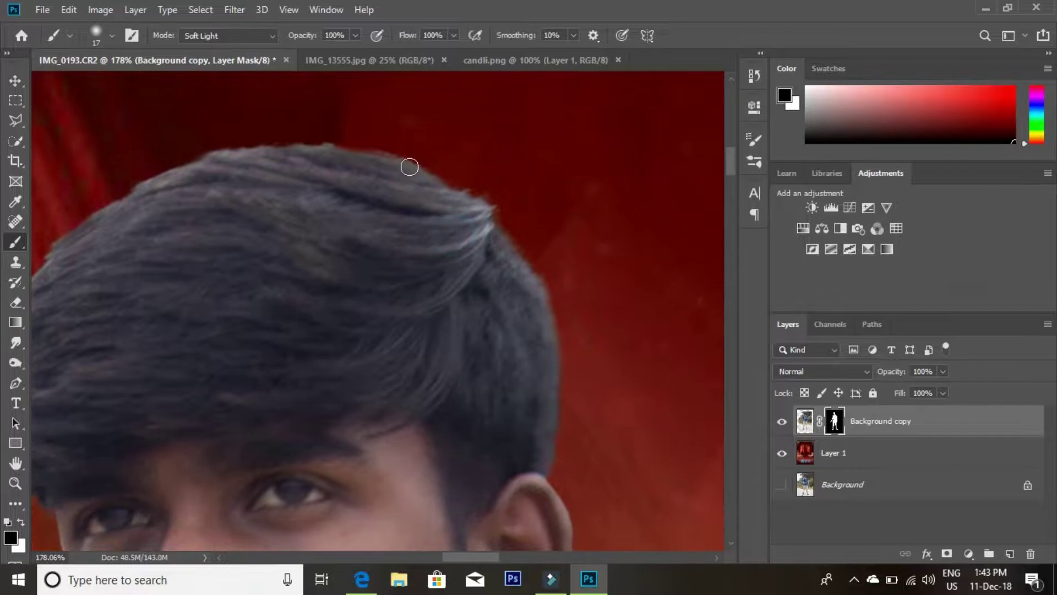
drag(499, 230, 440, 163)
drag(510, 267, 487, 207)
drag(496, 305, 494, 226)
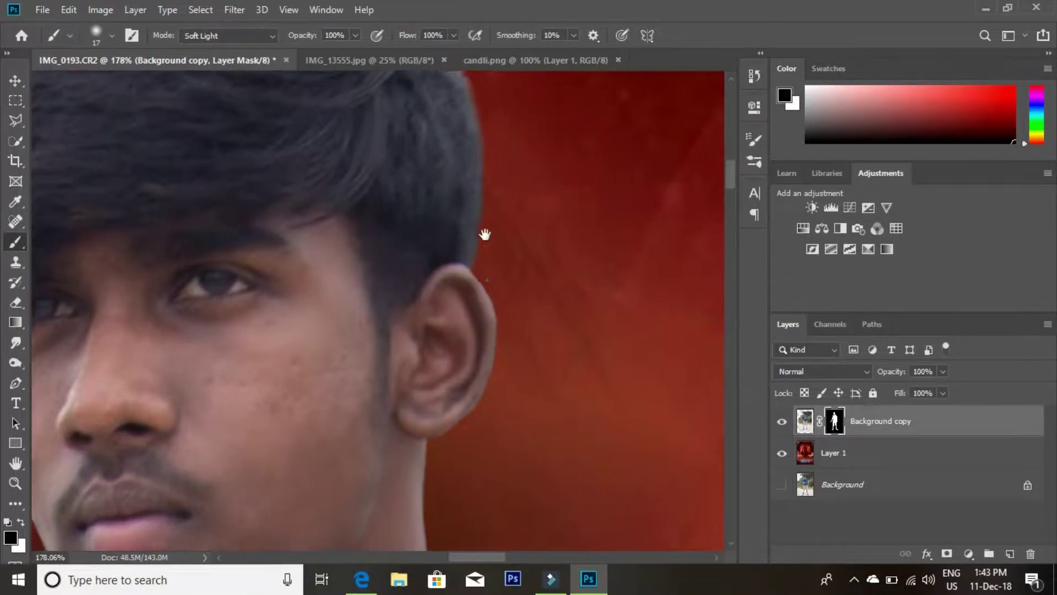
drag(514, 341, 512, 246)
Inspect the mask edges around the mouth, chin, collar, eye and nose.
drag(131, 418, 278, 345)
drag(201, 373, 248, 255)
drag(457, 285, 482, 199)
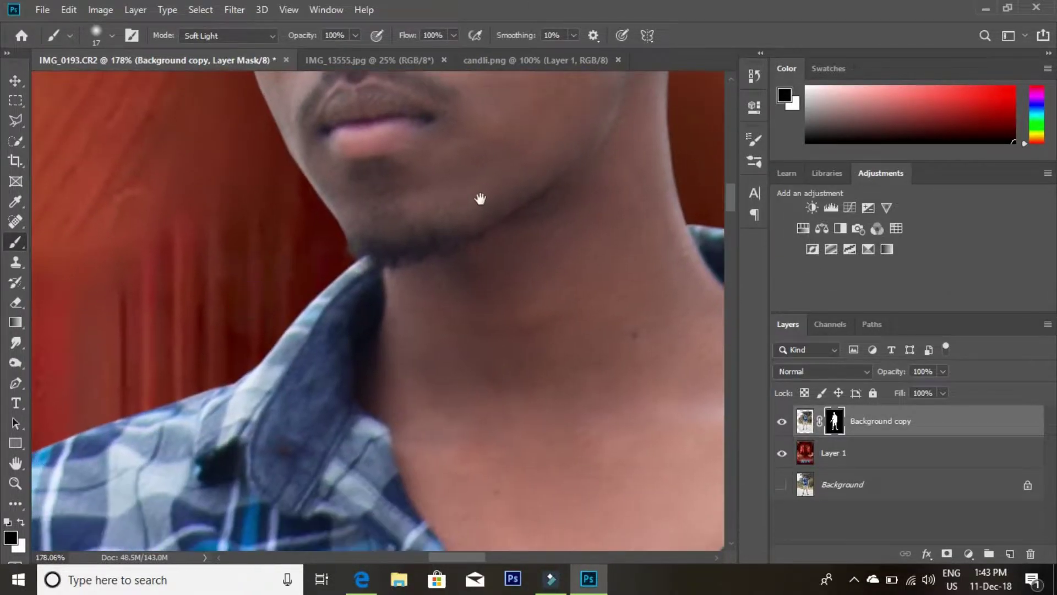
drag(310, 240, 278, 350)
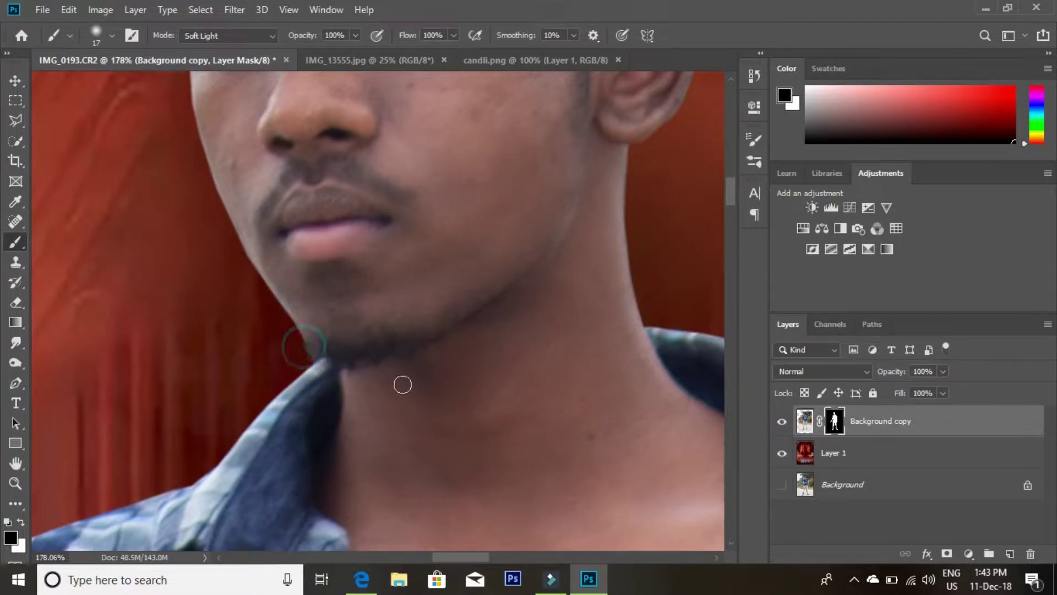
drag(479, 217, 431, 295)
drag(563, 216, 553, 258)
Fit the whole poster in the window and select Layer 1.
key(z)
right_click(372, 335)
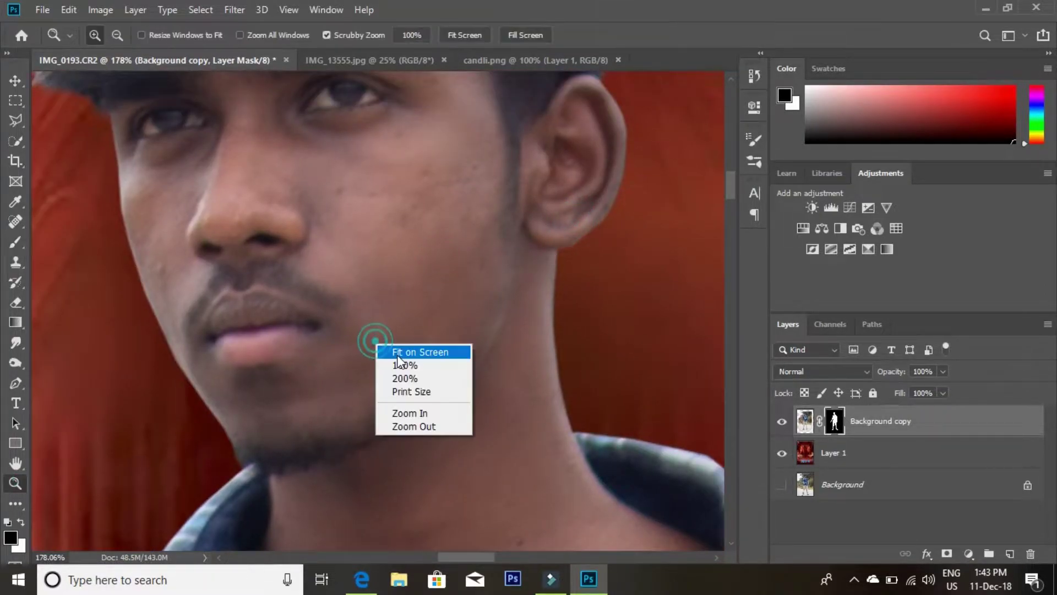
click(385, 346)
right_click(404, 190)
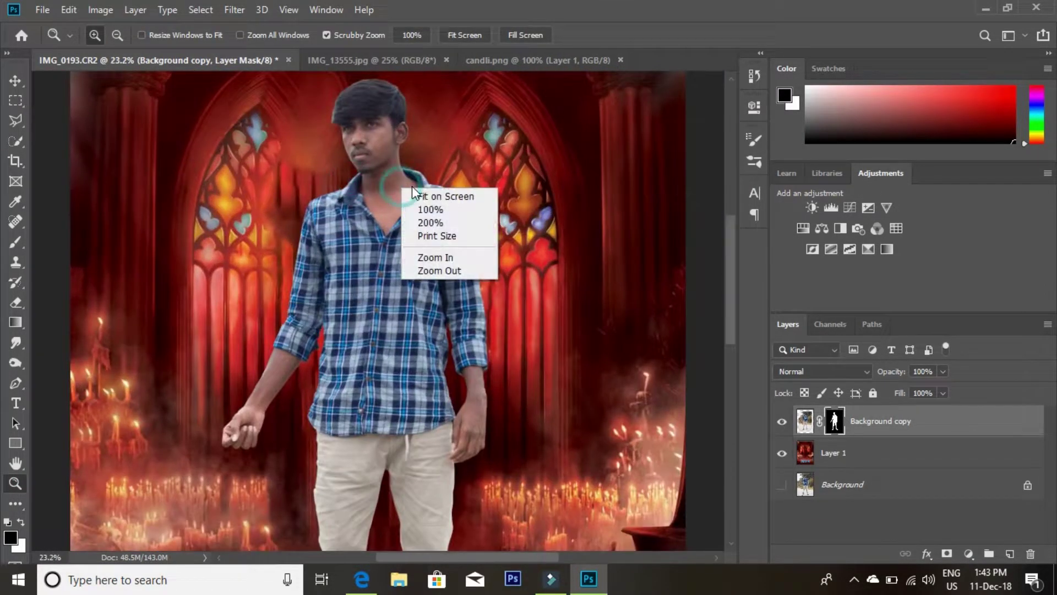
click(440, 197)
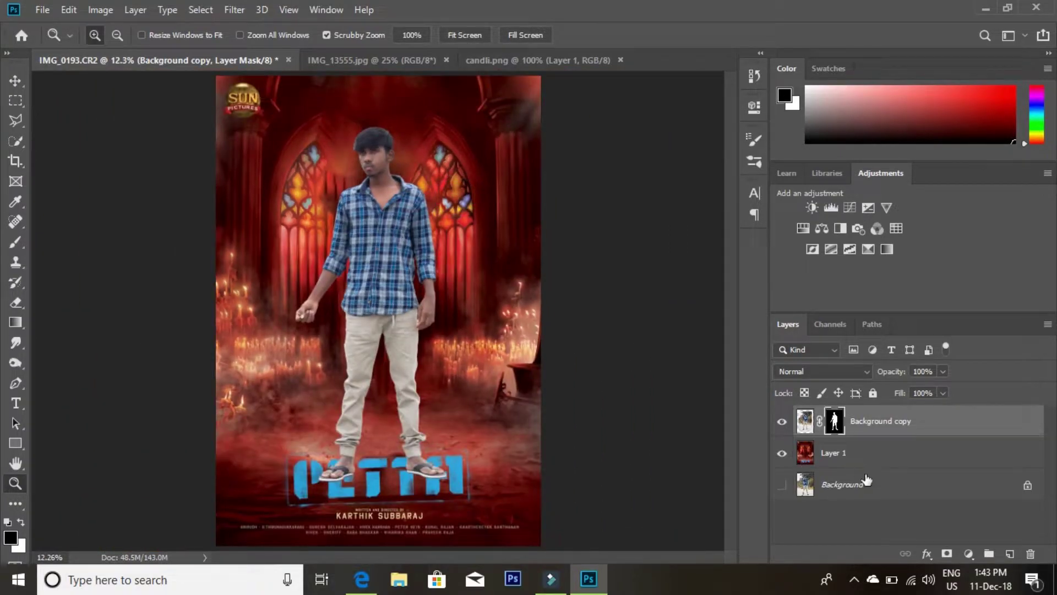
click(880, 459)
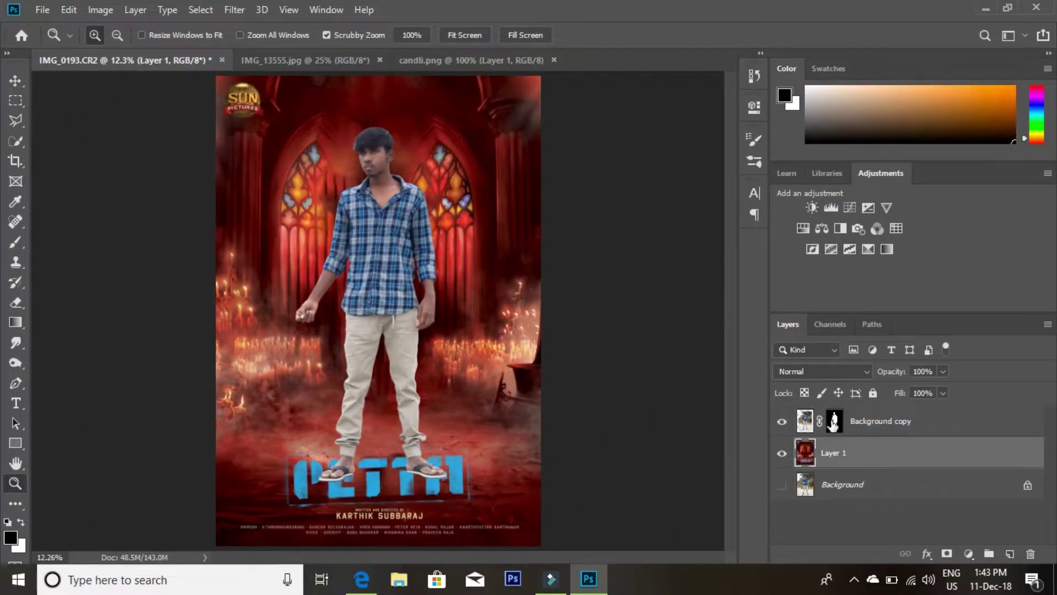
Apply the layer mask permanently to the Background copy layer.
right_click(834, 421)
click(881, 319)
click(811, 459)
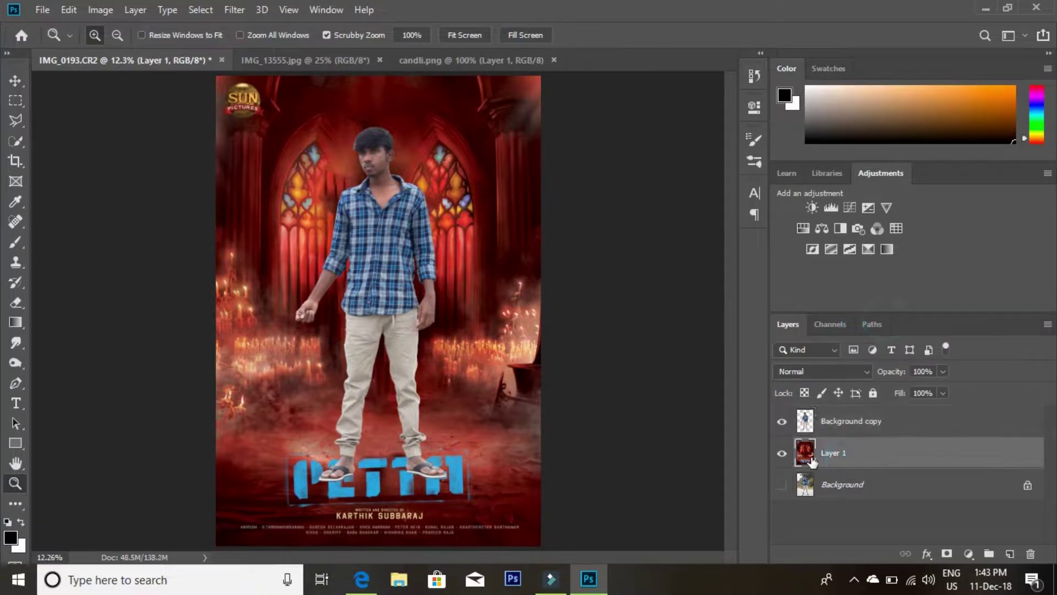
Test the man's layer at 13% opacity against the poster, then restore it to 100%.
click(914, 422)
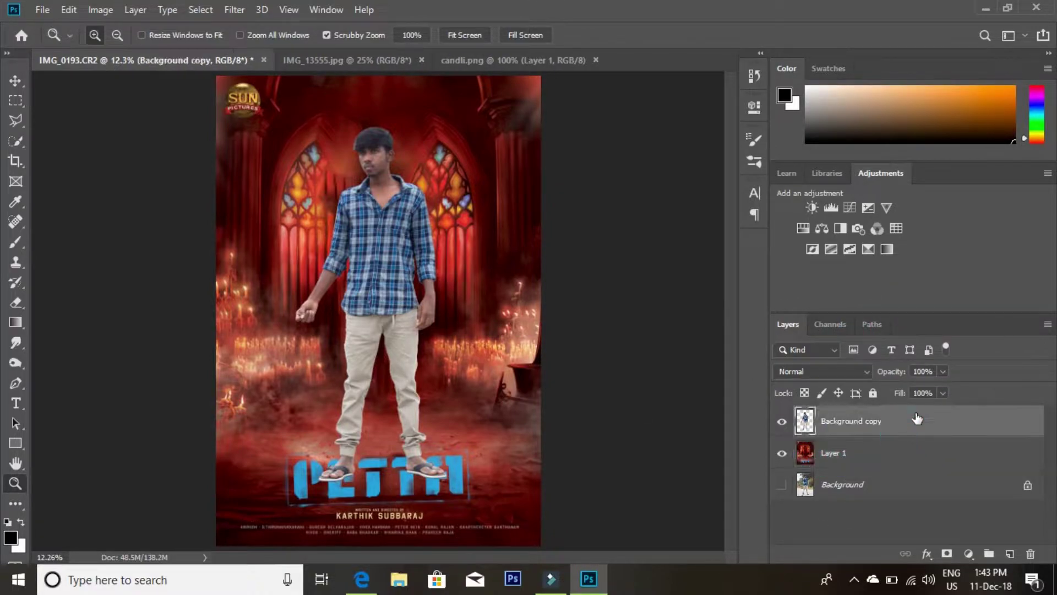
drag(940, 390, 881, 391)
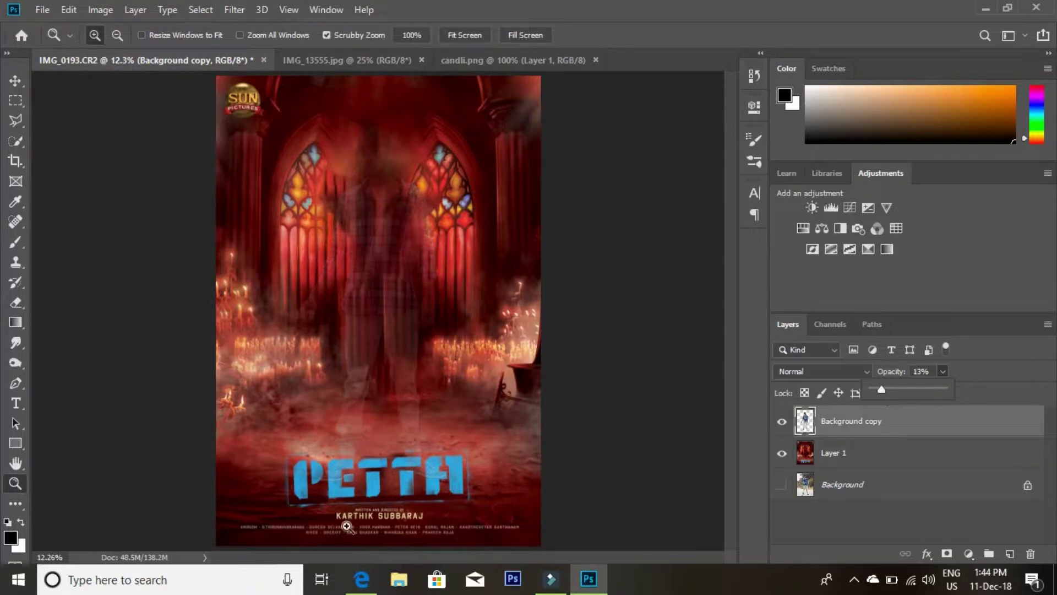
mouse_move(321, 484)
mouse_down()
mouse_move(378, 457)
mouse_move(420, 350)
mouse_up()
right_click(434, 346)
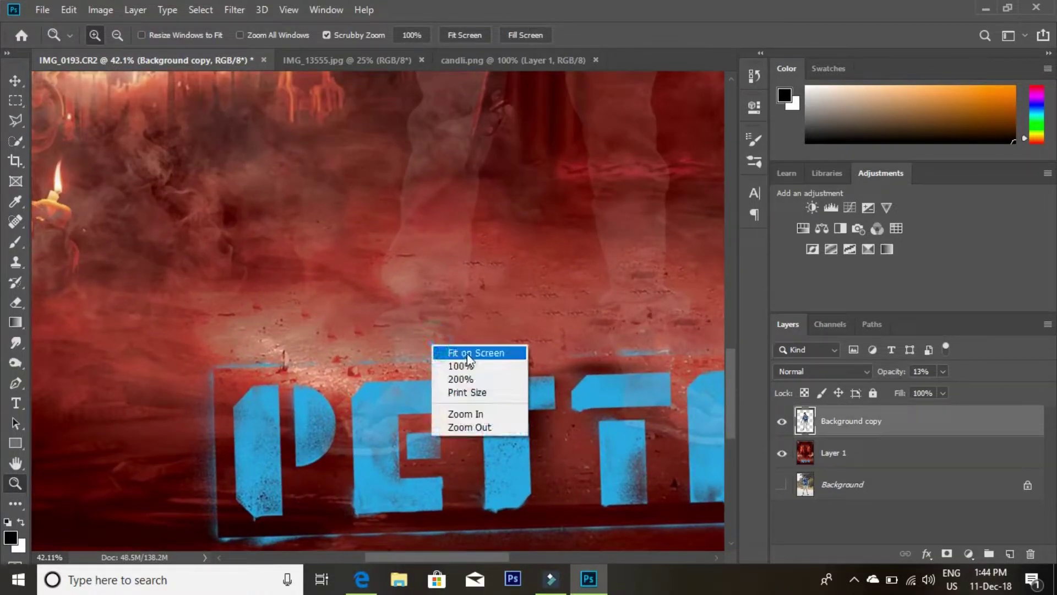
click(466, 352)
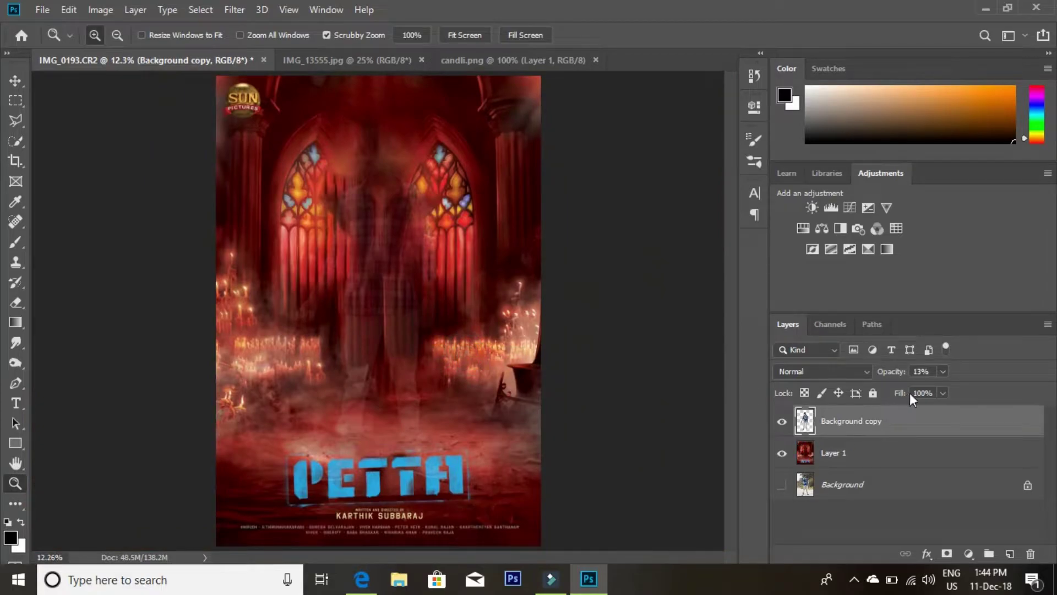
drag(946, 371, 944, 388)
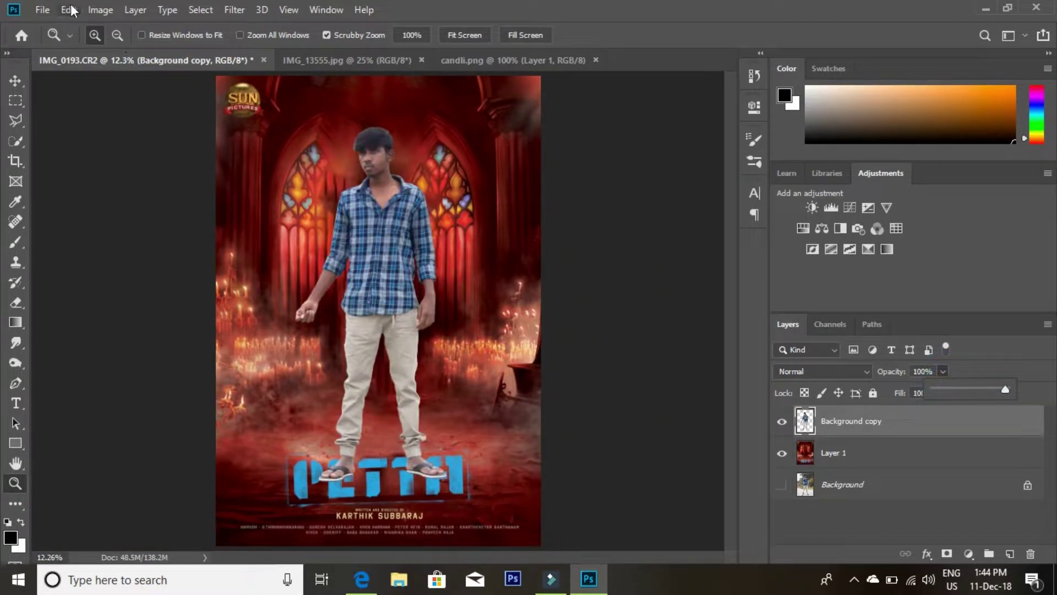
Apply Shadows/Highlights to the man's layer with Shadows at 14% and Highlights at 0%.
click(100, 10)
mouse_move(124, 50)
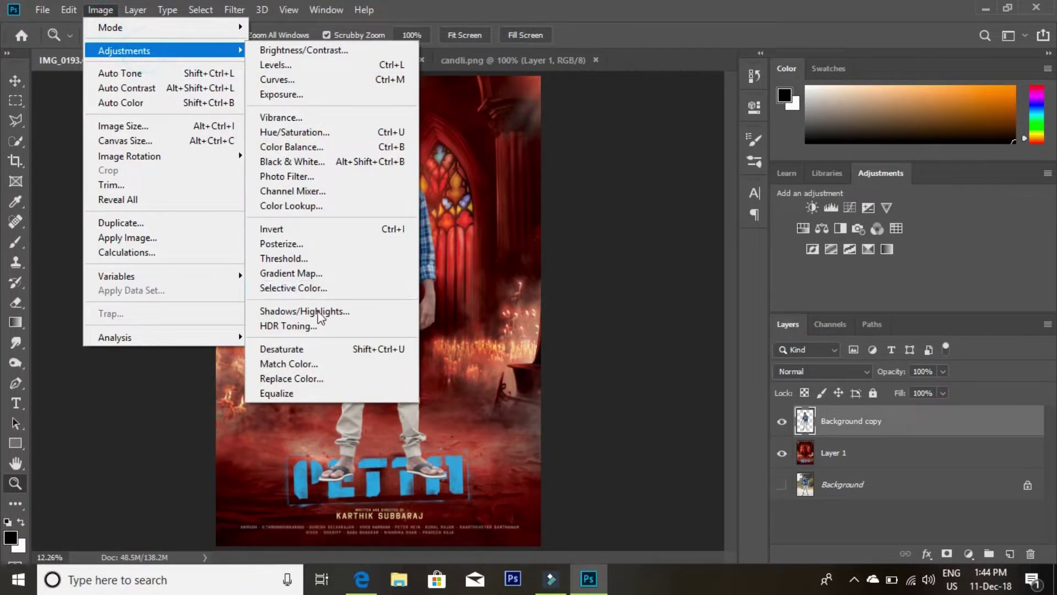
click(318, 311)
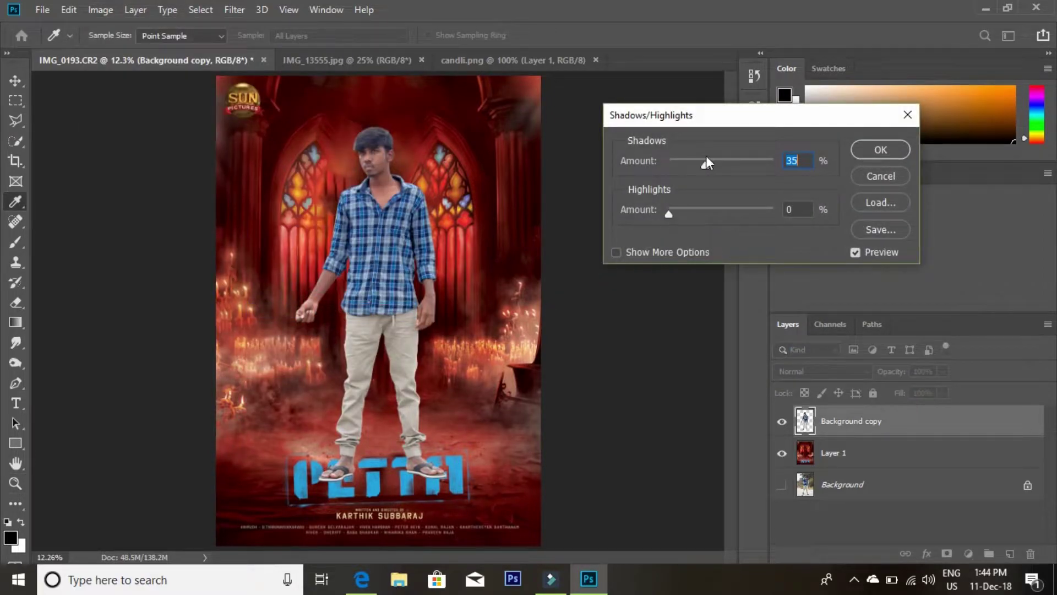
drag(703, 164, 686, 173)
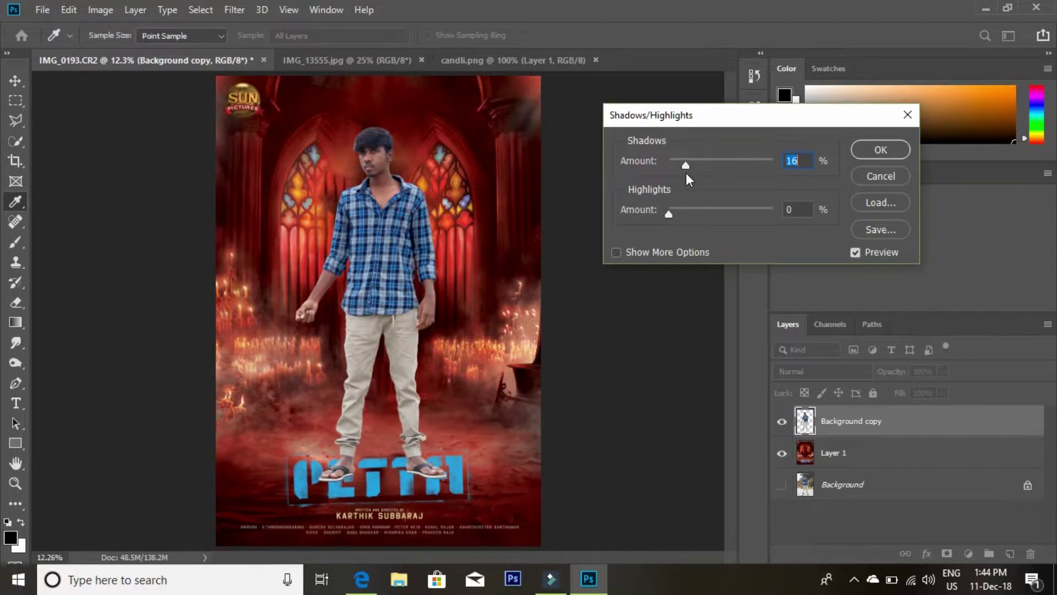
drag(682, 174, 685, 178)
mouse_move(670, 215)
mouse_down()
mouse_move(692, 214)
mouse_move(651, 216)
mouse_up()
click(895, 148)
Apply a Selective Color adjustment to the man's Reds, setting Black to -28%.
key(z)
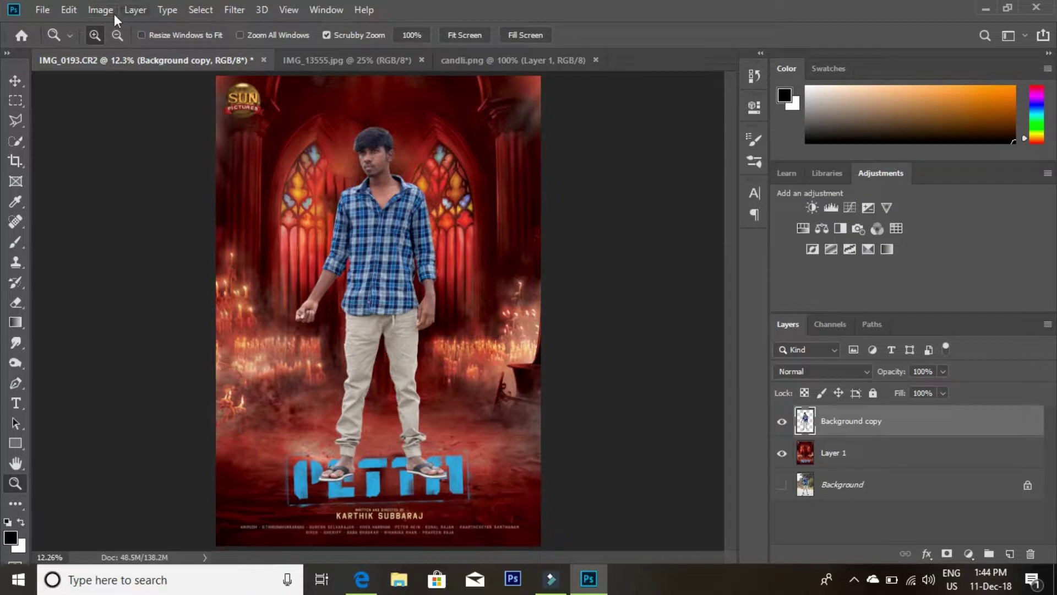
click(105, 9)
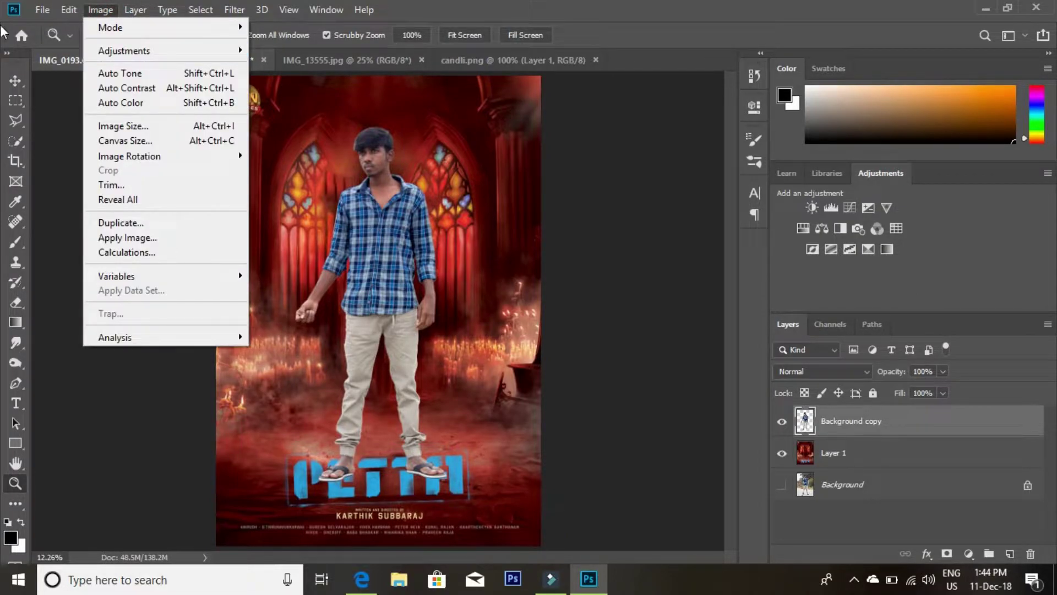
click(217, 69)
click(235, 10)
click(104, 16)
click(102, 11)
mouse_move(124, 51)
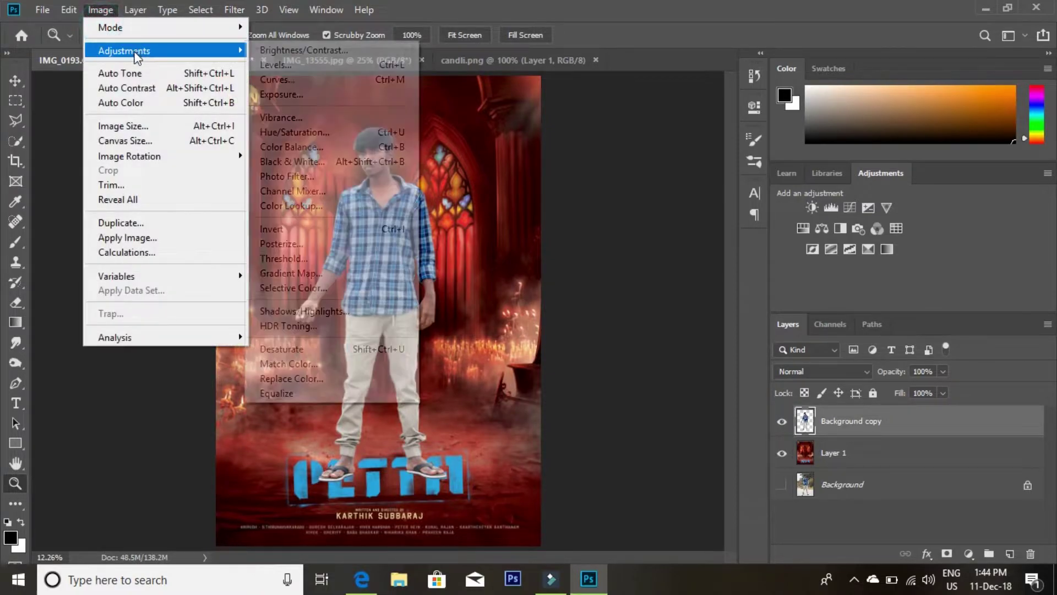
click(339, 290)
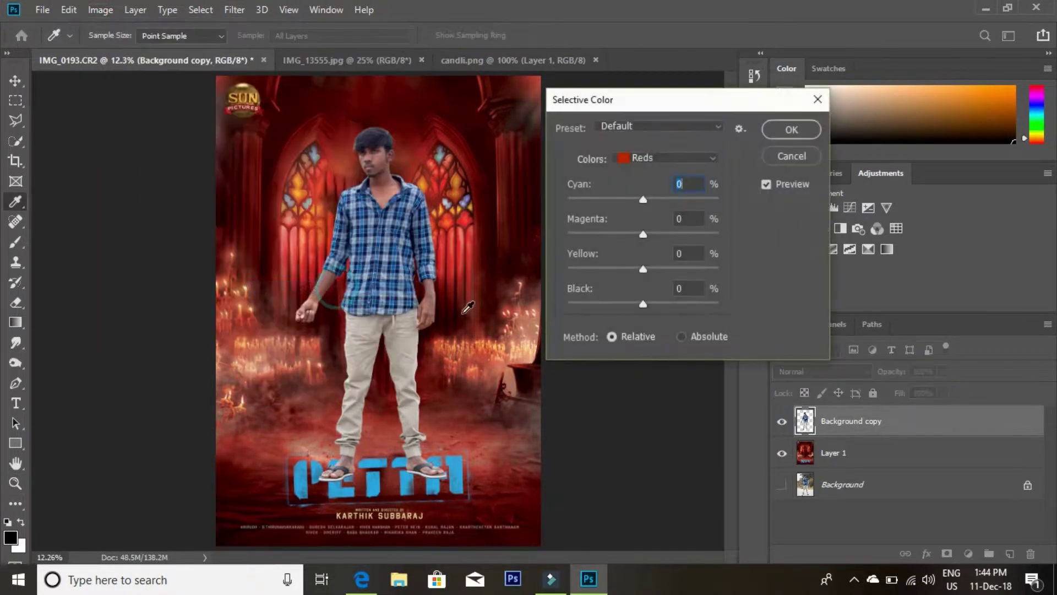
click(633, 304)
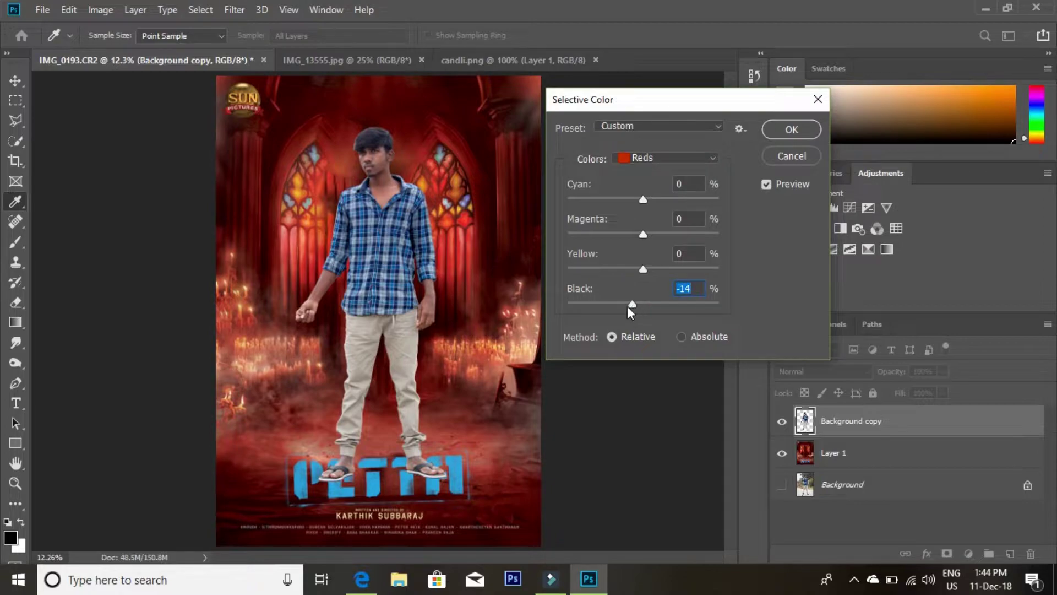
drag(628, 307, 623, 305)
click(788, 131)
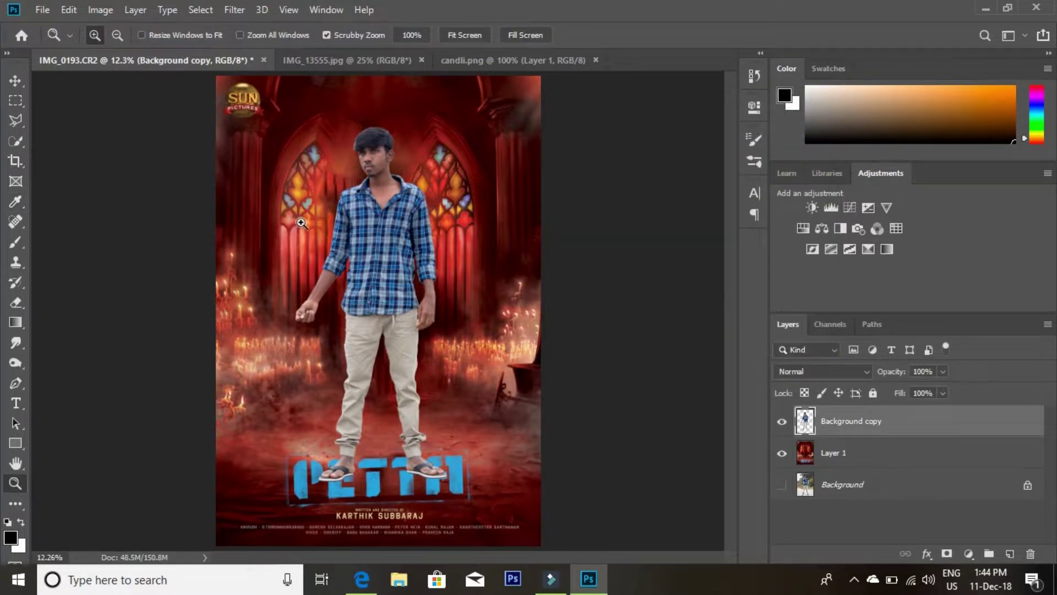
click(389, 165)
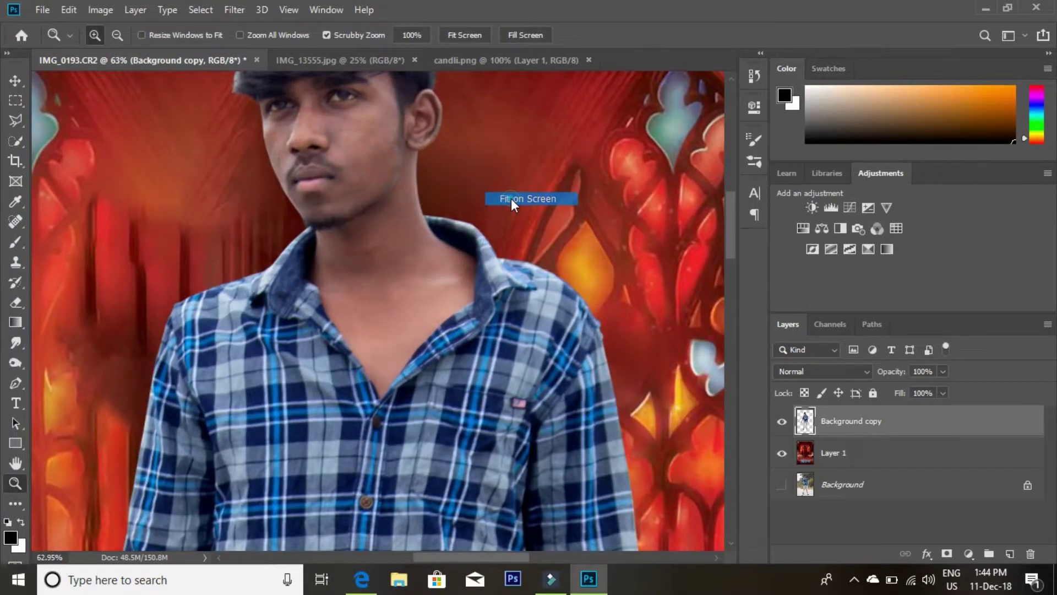
Copy the trident from candli.png into the poster as Layer 2, converting its colours.
key(ctrl+0)
click(498, 60)
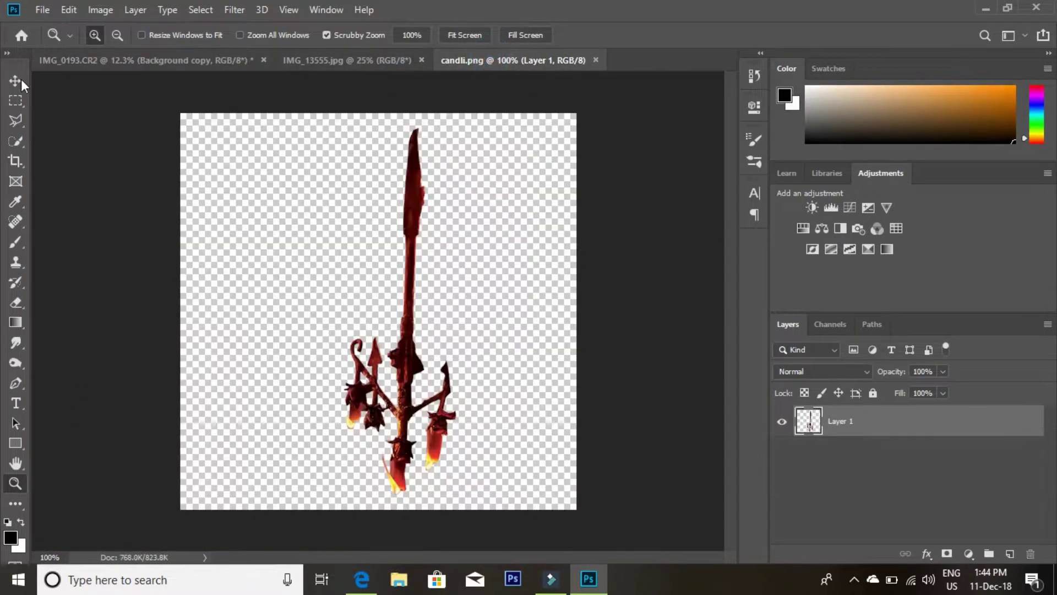
click(16, 80)
drag(379, 223, 153, 74)
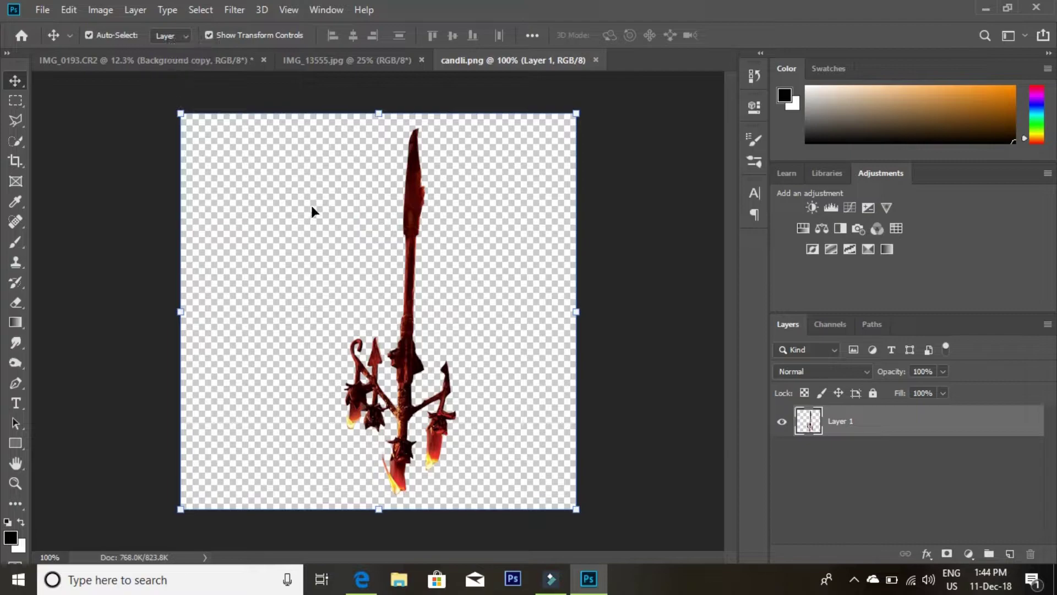
drag(409, 253, 308, 278)
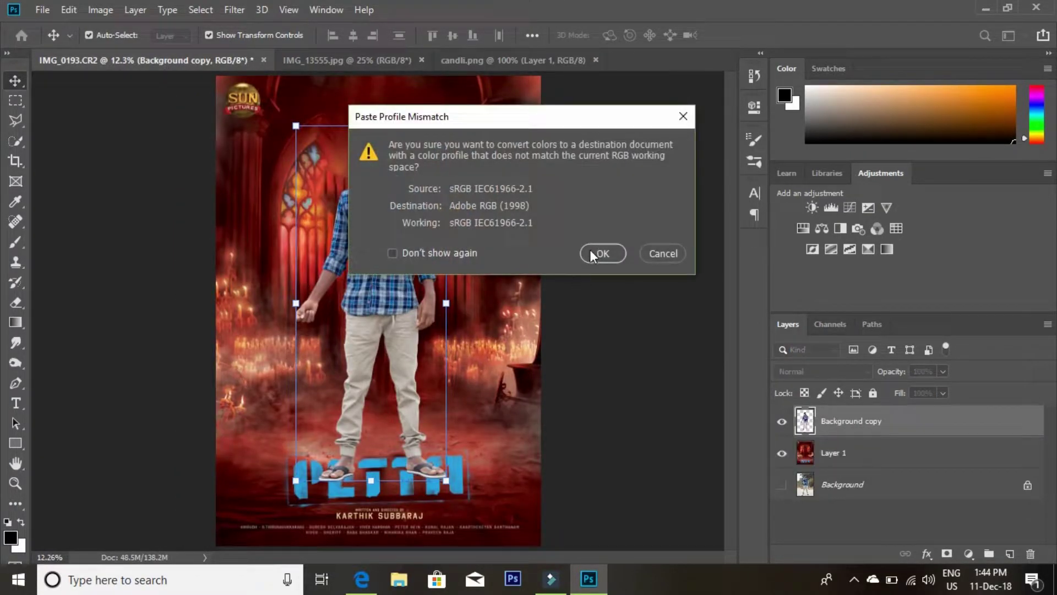
click(592, 253)
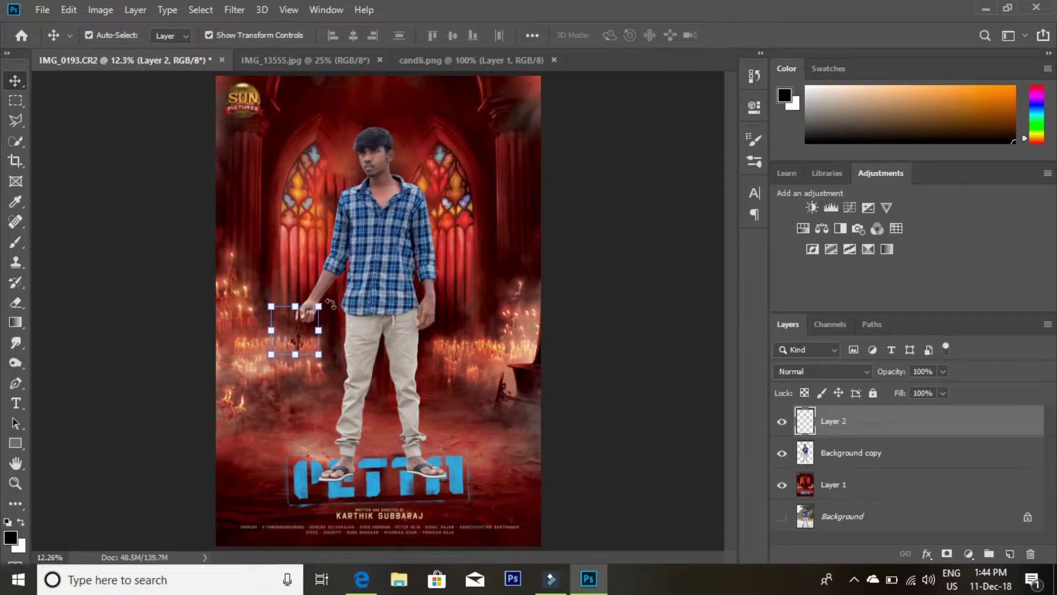
Rotate the trident and move it toward the man's hand.
mouse_move(330, 303)
mouse_down()
mouse_move(339, 323)
mouse_move(365, 280)
mouse_up()
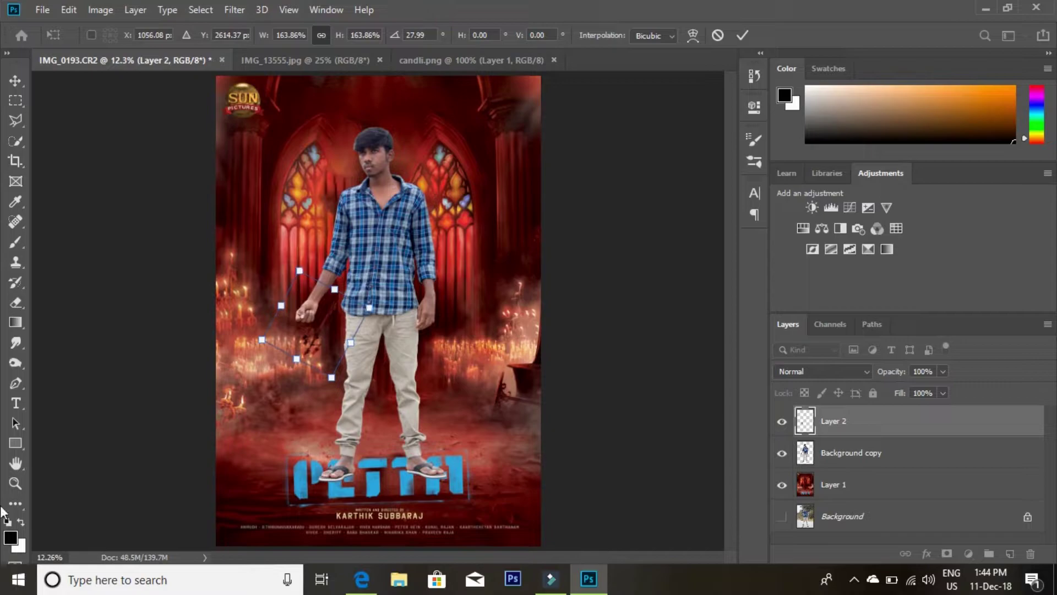
click(15, 483)
mouse_move(336, 340)
mouse_down()
mouse_move(424, 330)
mouse_move(331, 306)
mouse_up()
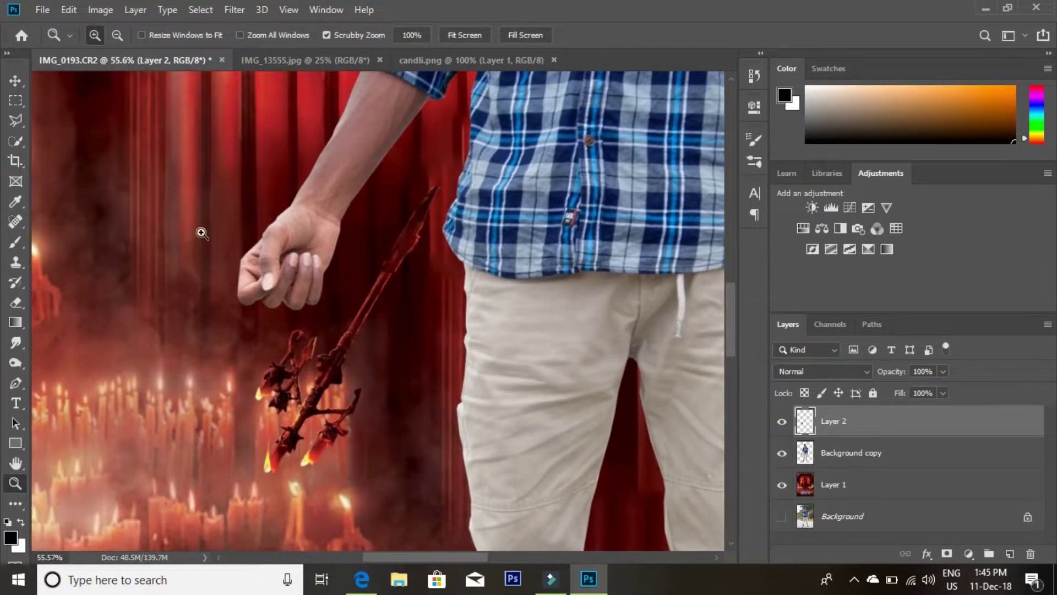
key(ctrl+t)
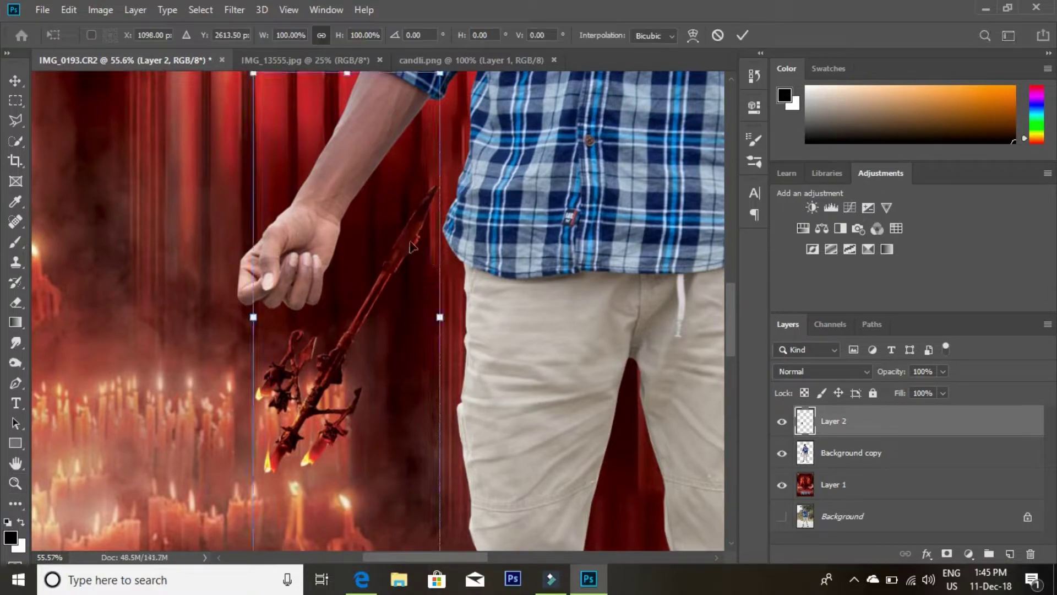
mouse_move(330, 292)
mouse_down()
mouse_move(203, 286)
mouse_move(190, 305)
mouse_up()
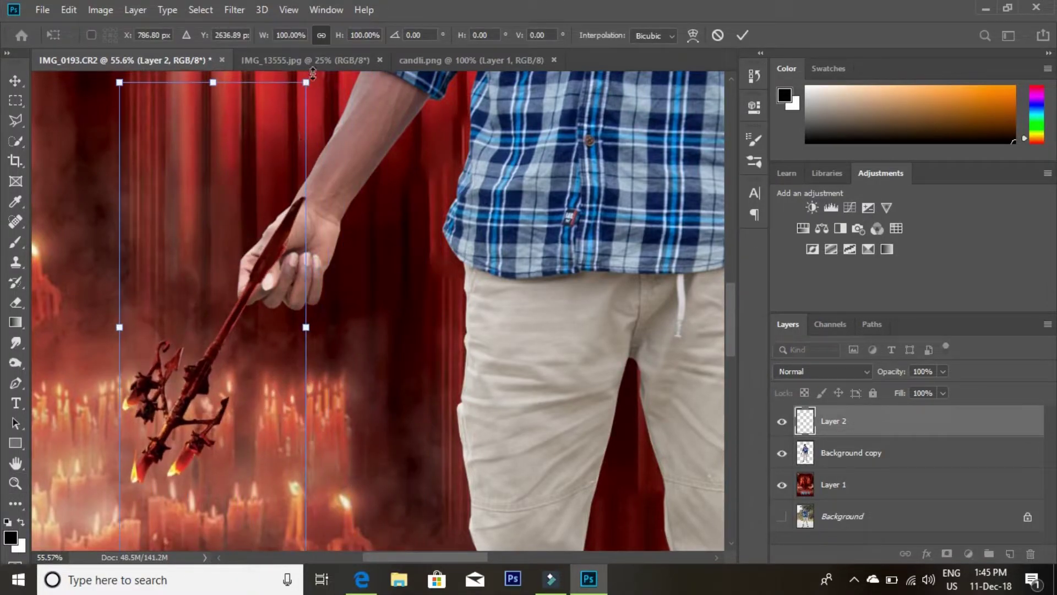
drag(317, 81, 385, 148)
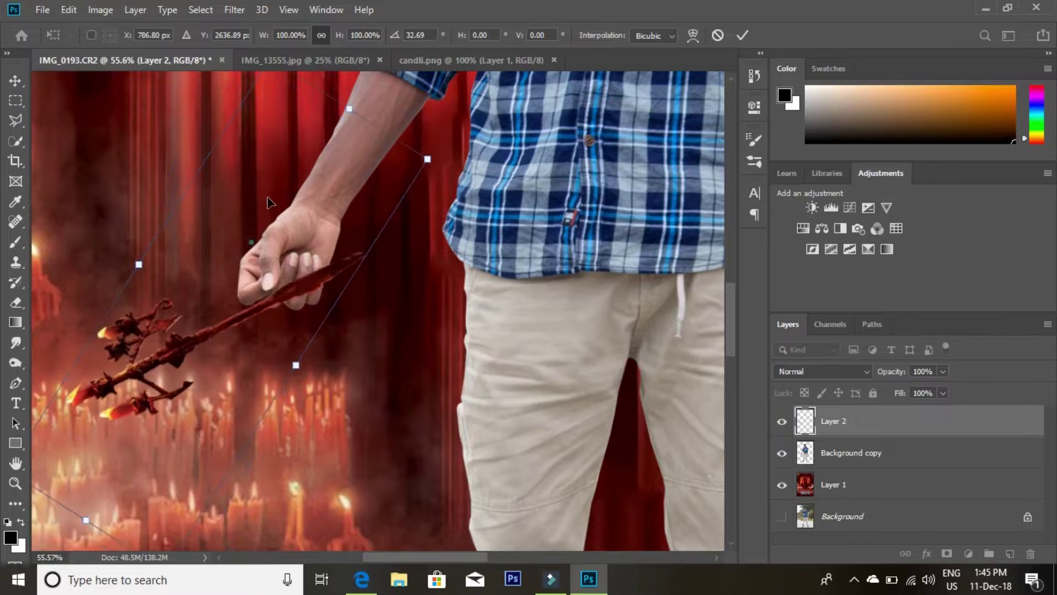
drag(253, 232, 270, 198)
Enlarge the trident to about 183.87%, place it in his hand, and commit the transform.
scroll(470, 397, down, 2)
scroll(471, 396, left, 5)
drag(445, 423, 448, 528)
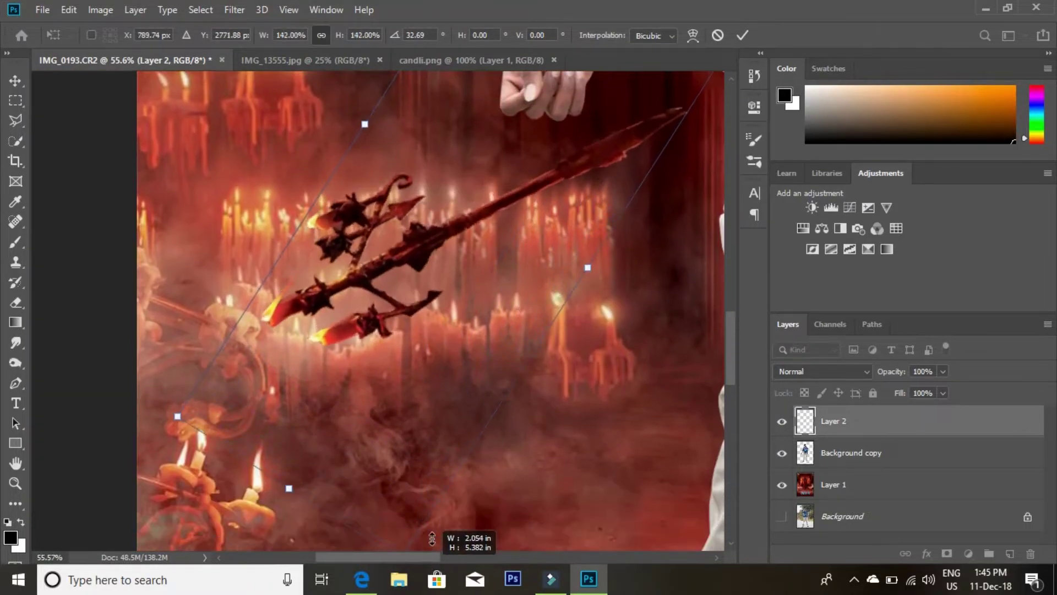
scroll(449, 330, up, 2)
drag(466, 270, 449, 253)
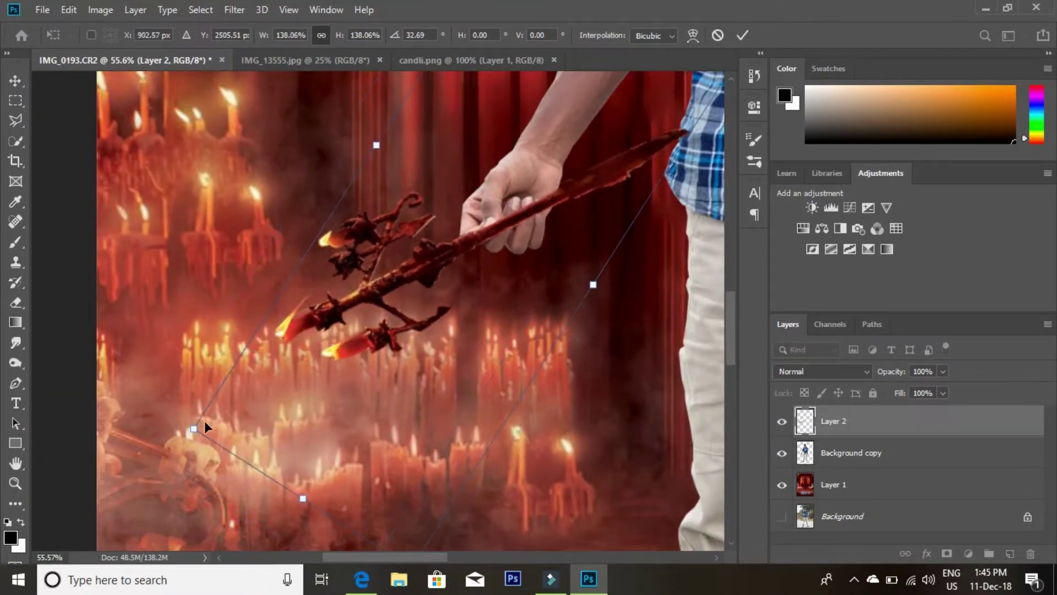
drag(135, 447, 93, 465)
mouse_move(324, 356)
mouse_down()
mouse_move(342, 326)
mouse_move(330, 322)
mouse_up()
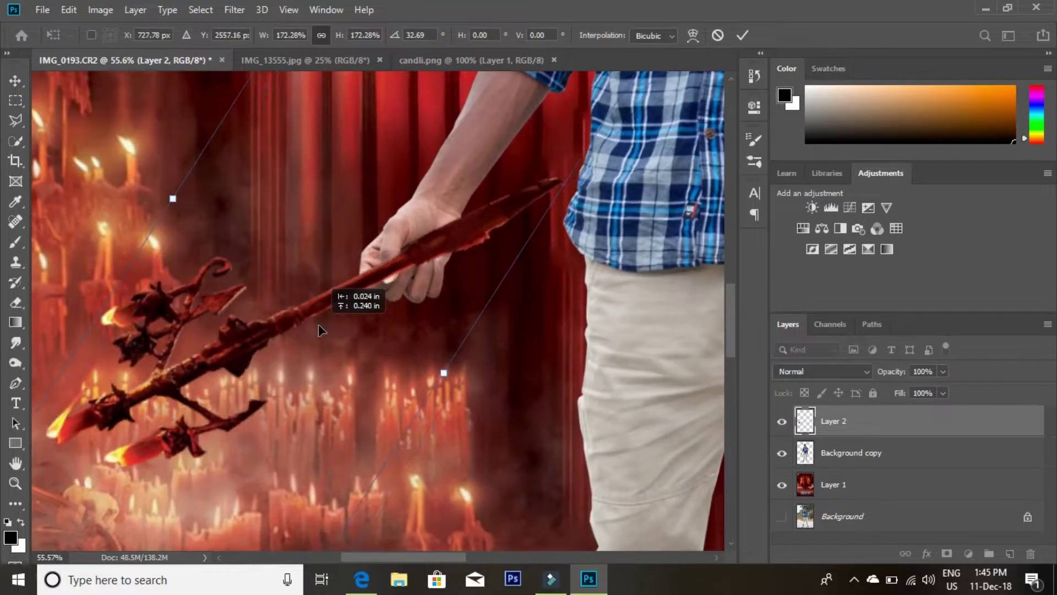
scroll(331, 323, up, 2)
drag(633, 77, 650, 55)
mouse_move(251, 285)
mouse_down()
mouse_move(337, 268)
mouse_move(312, 280)
mouse_up()
click(742, 36)
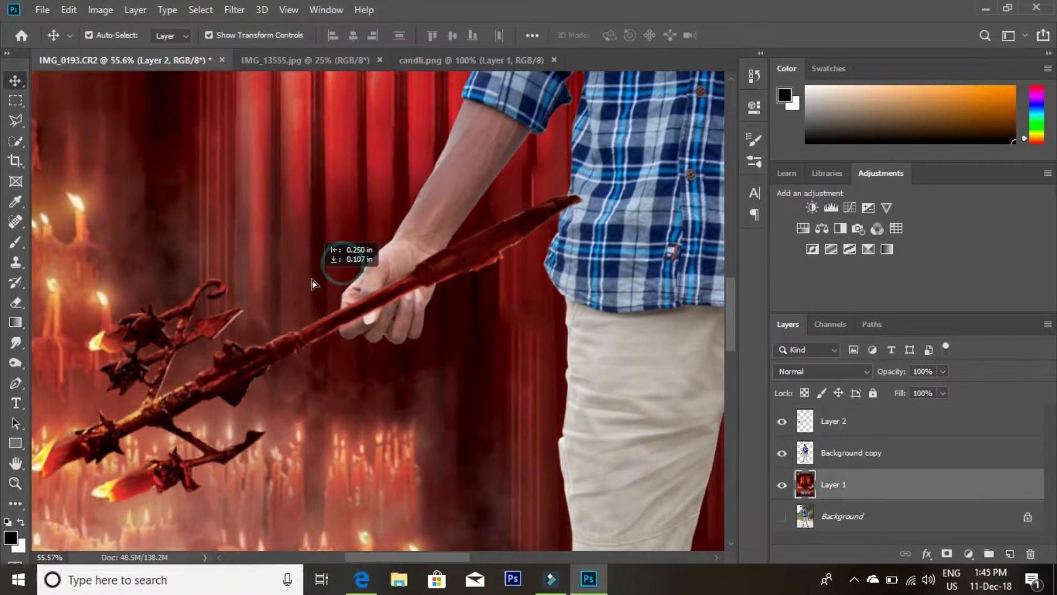
Undo the accidental background move and nudge the trident into the grip.
key(ctrl+z)
click(837, 421)
drag(449, 270, 426, 294)
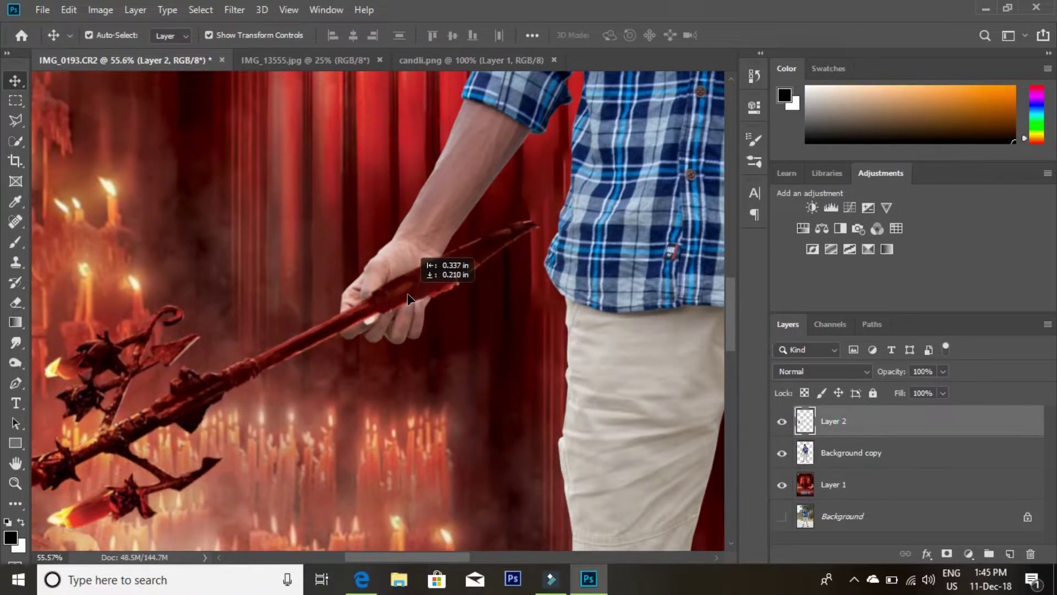
key(z)
key(ctrl+0)
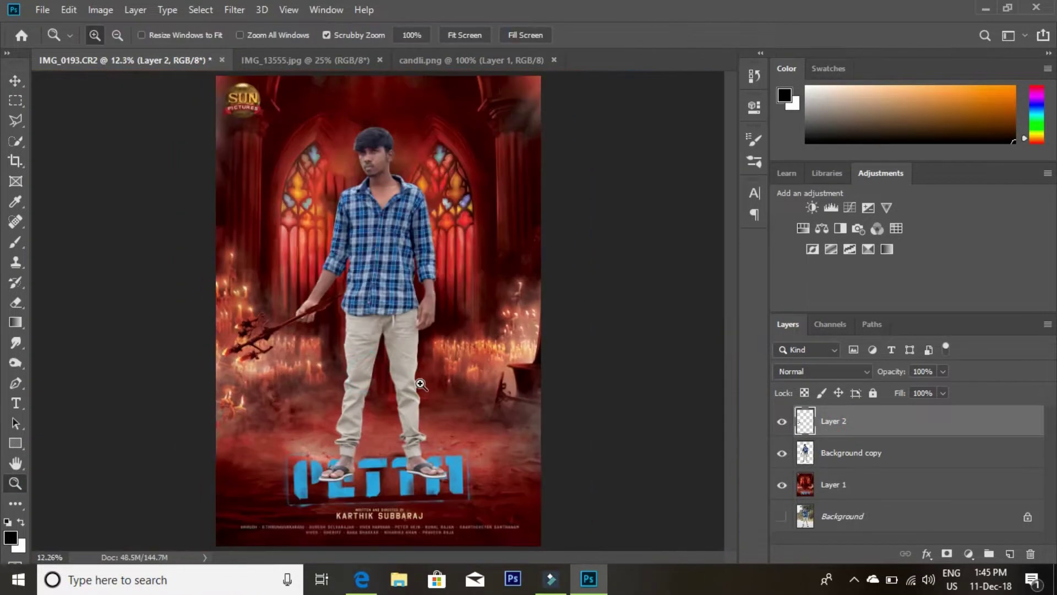
drag(313, 311, 614, 404)
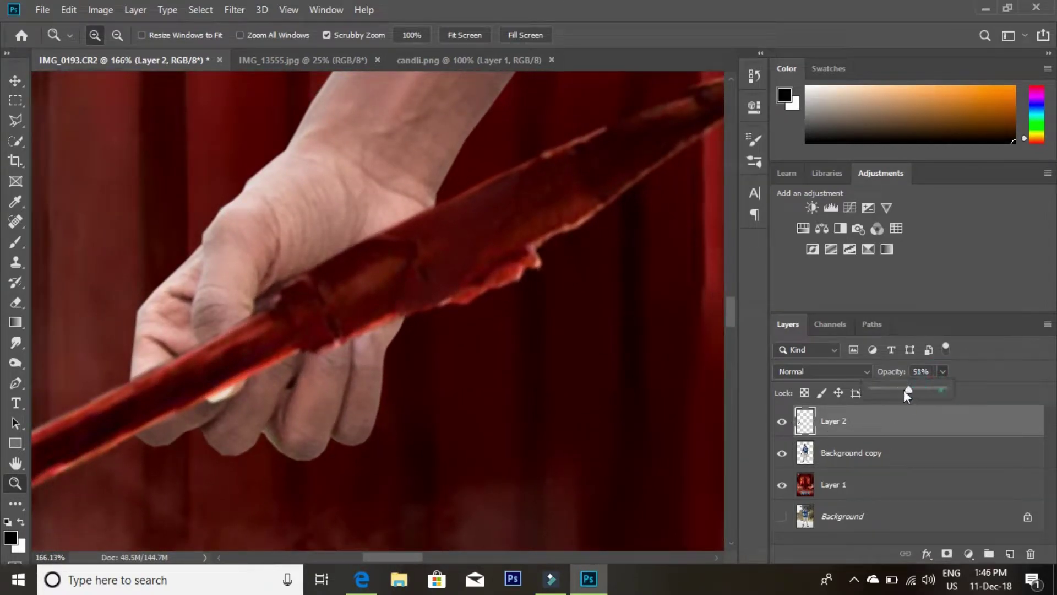
Fade the trident and lasso the fingers where they overlap it.
drag(907, 389, 899, 390)
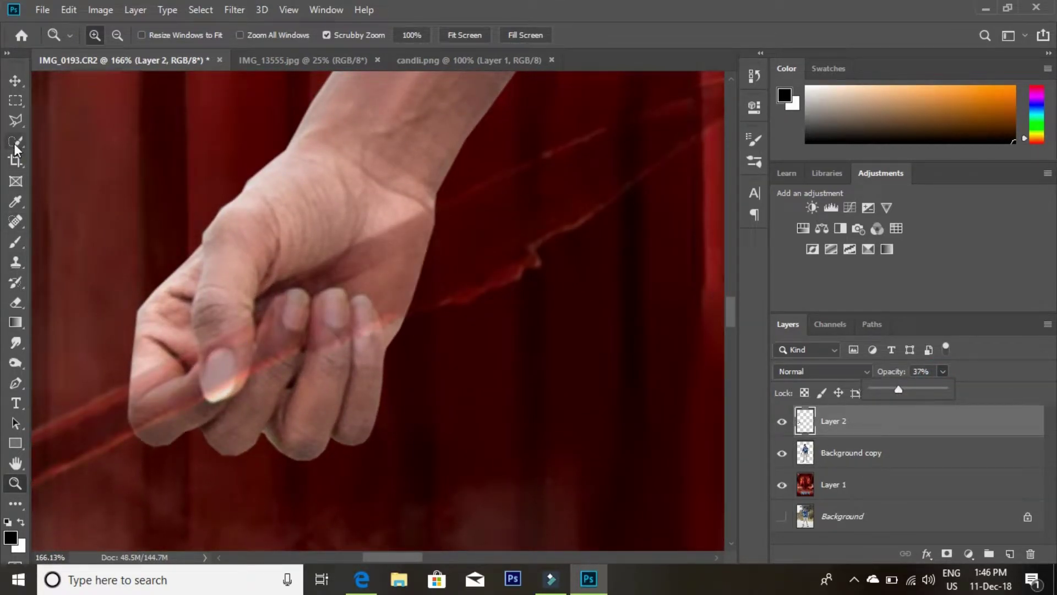
click(15, 120)
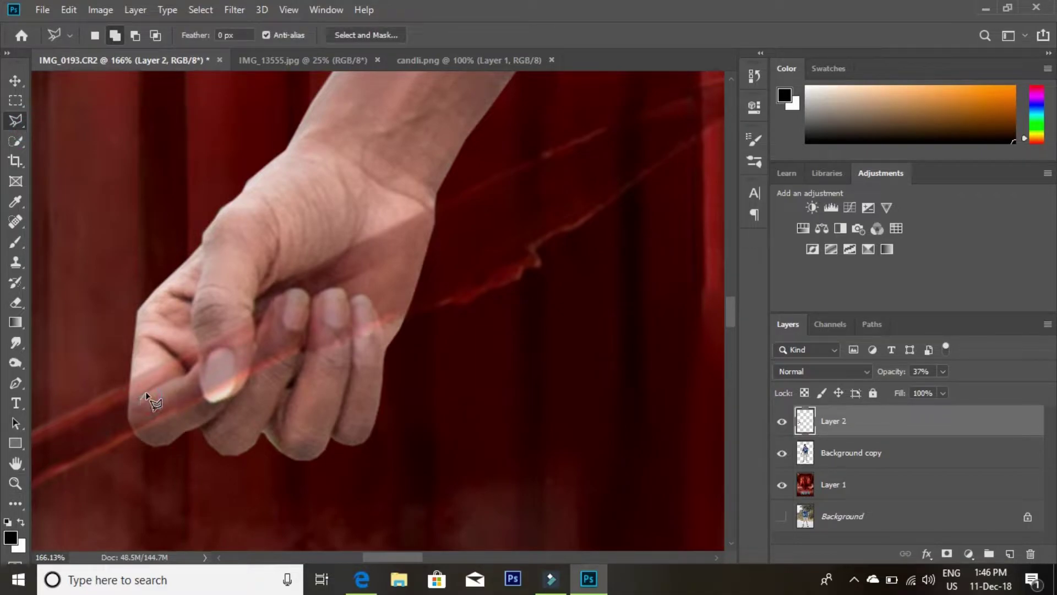
click(143, 396)
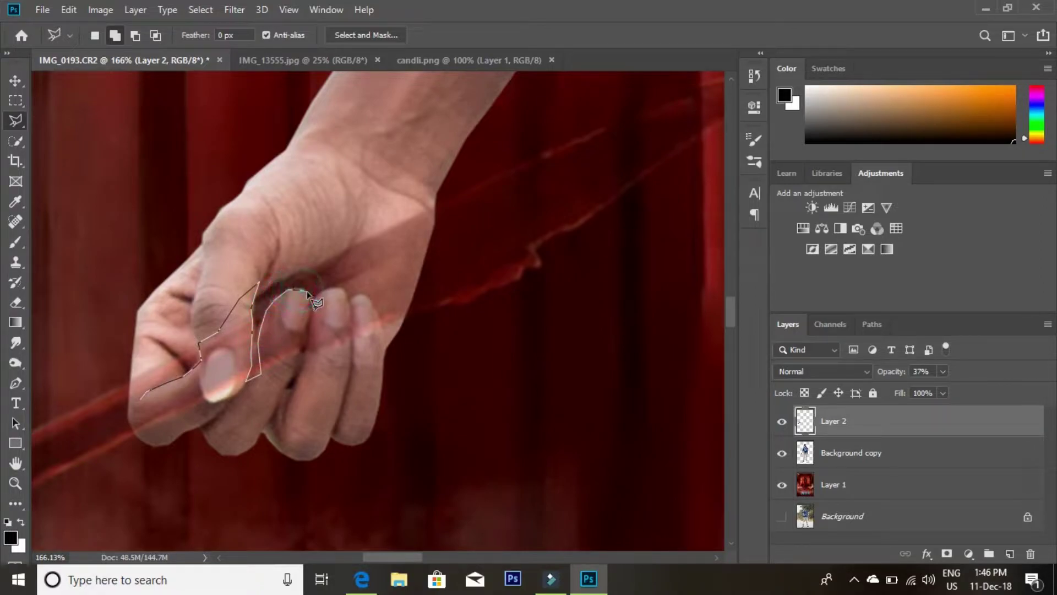
click(303, 353)
click(347, 290)
click(143, 397)
Remove the trident over the fingers and erase leftover remnants along the fingertips.
click(943, 371)
drag(941, 389, 988, 390)
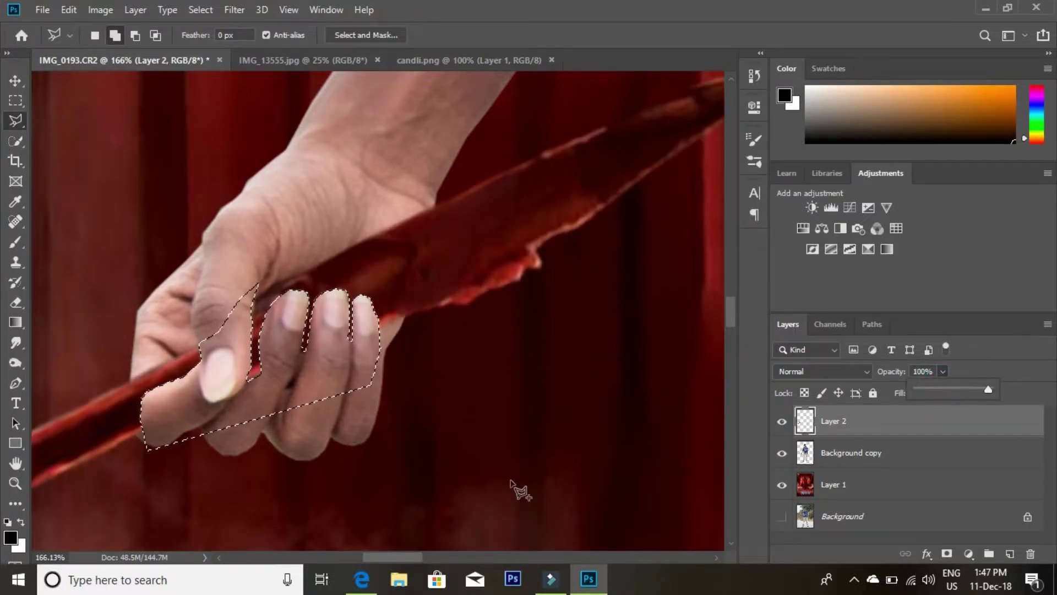
key(ctrl+d)
key(z)
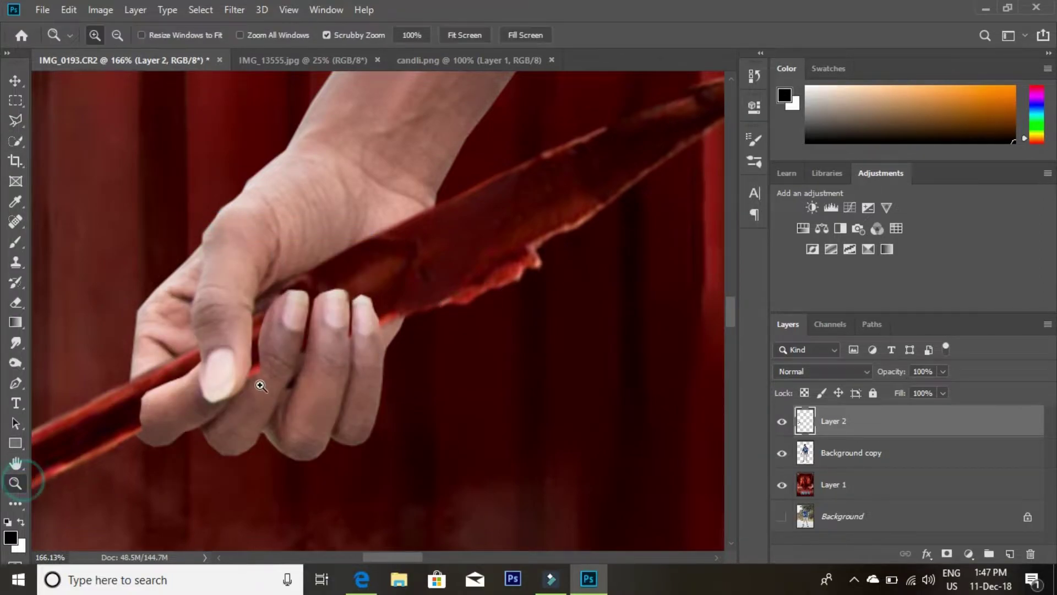
drag(261, 385, 308, 385)
key(e)
right_click(421, 311)
key(Escape)
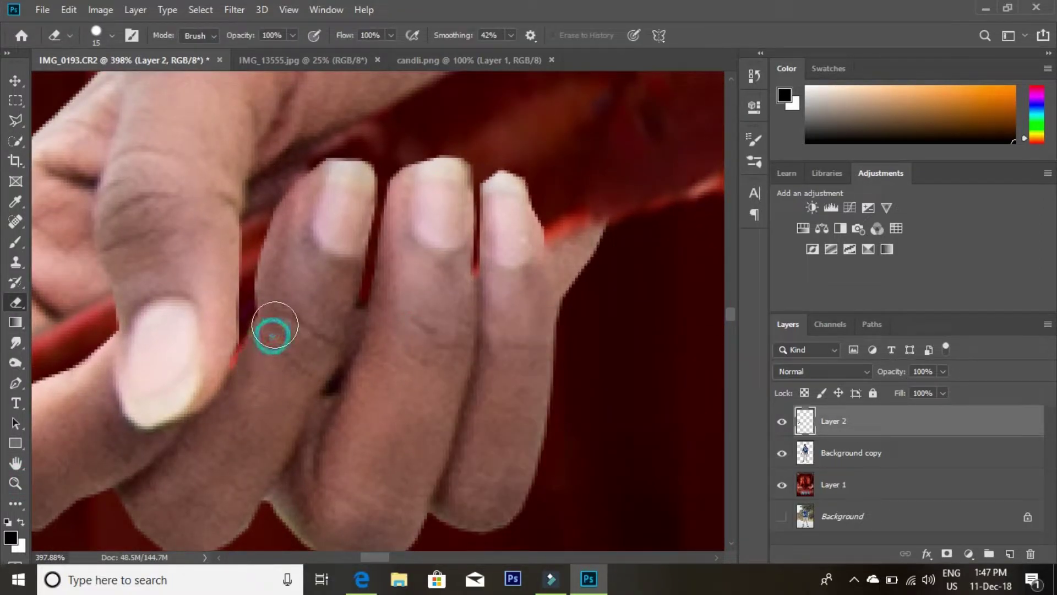
drag(274, 334, 278, 298)
click(501, 240)
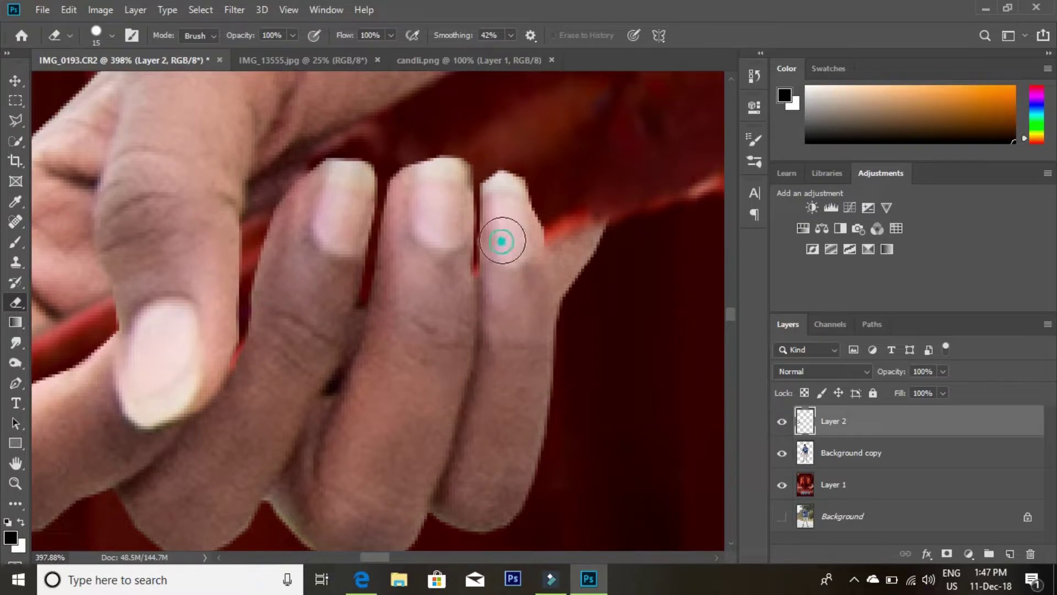
Fade the trident again and lasso the thumb tip overlapping it.
drag(196, 400, 463, 303)
drag(941, 388, 898, 388)
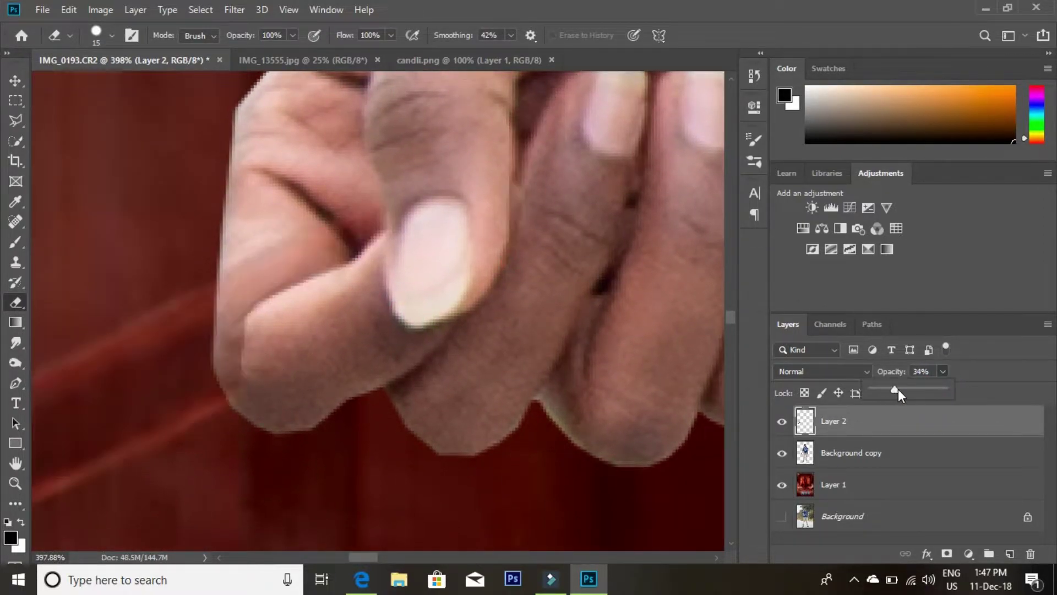
click(15, 120)
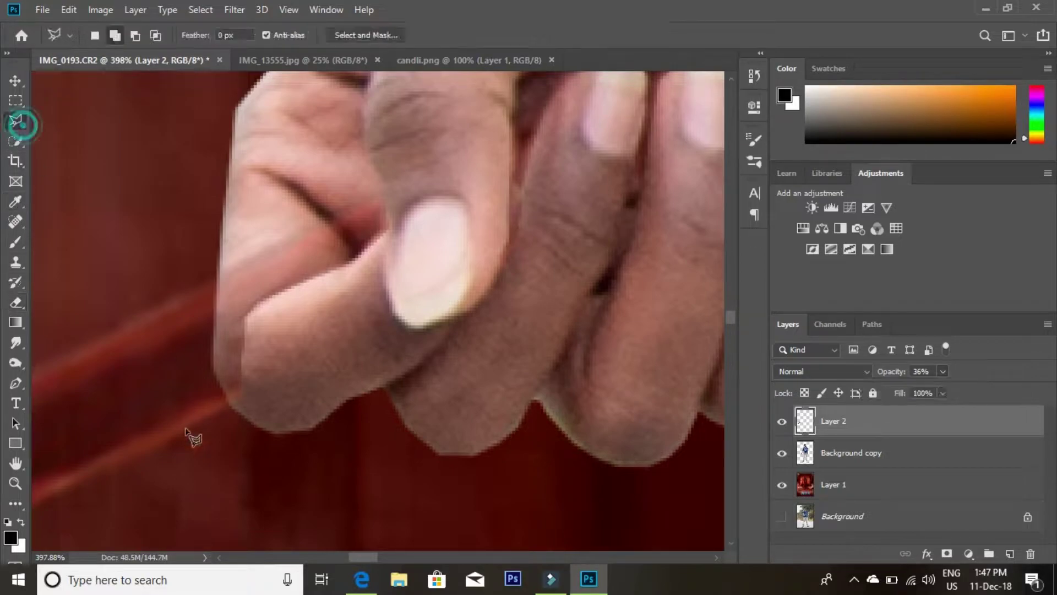
click(196, 452)
click(228, 398)
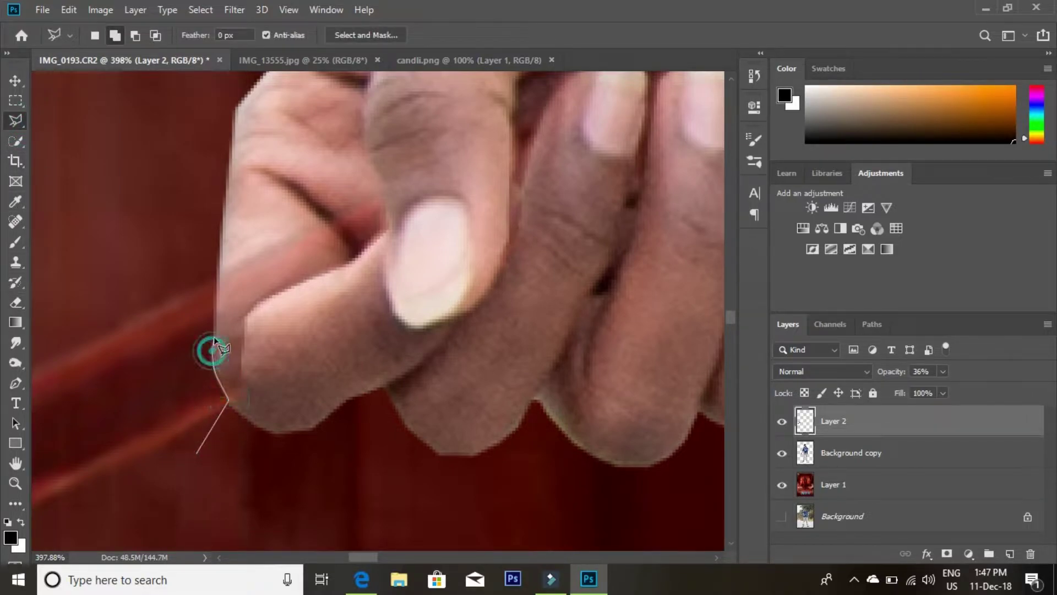
click(248, 317)
Cut the trident away over the thumb, restore Layer 2 to 100% opacity, and select Background copy.
click(267, 402)
click(219, 456)
drag(943, 371, 989, 389)
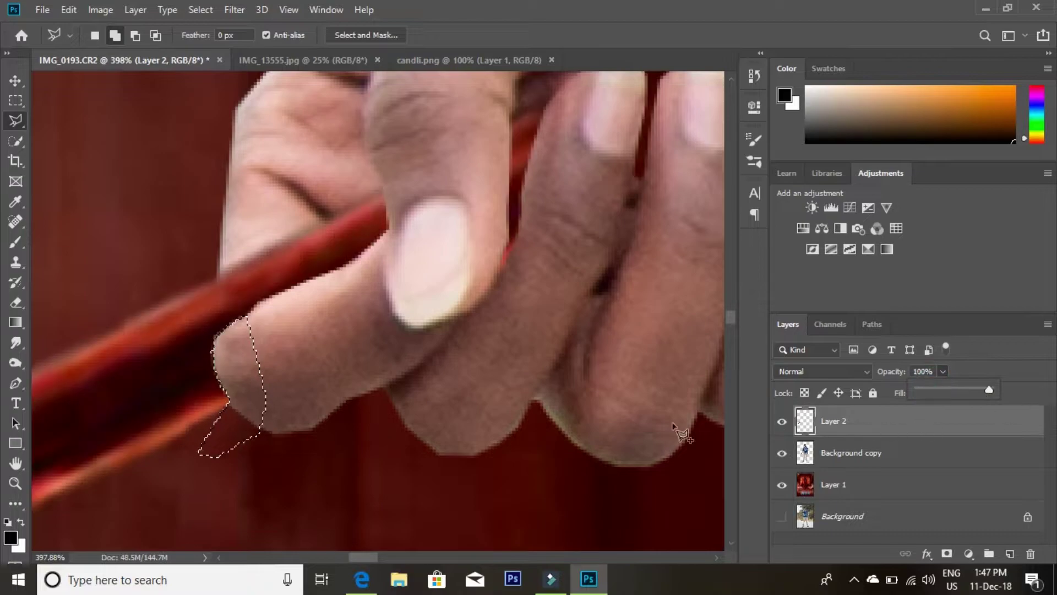
key(z)
key(ctrl+1)
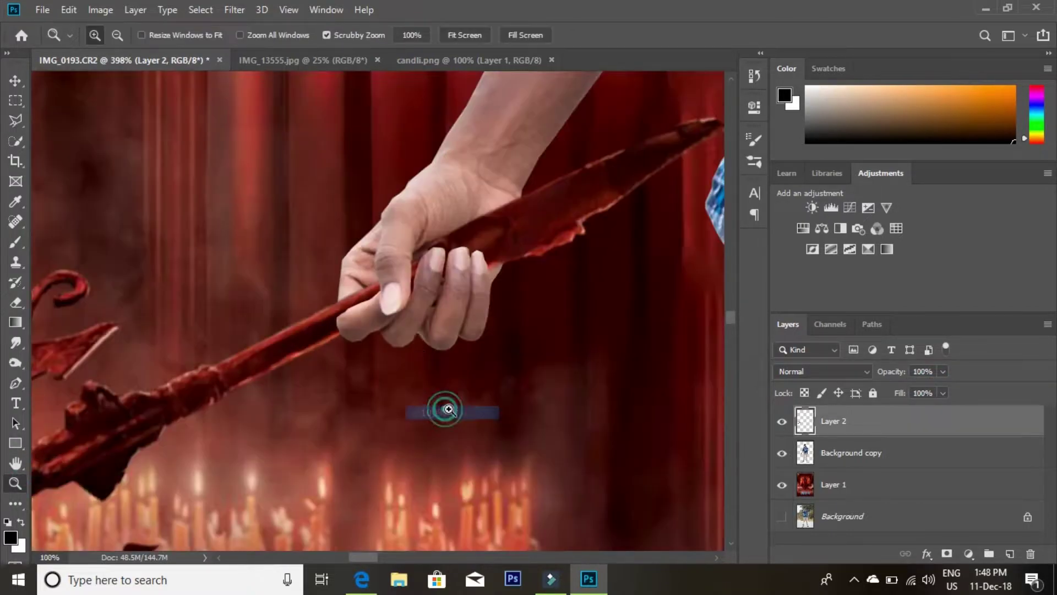
mouse_move(448, 409)
mouse_down()
mouse_move(289, 332)
mouse_move(385, 292)
mouse_up()
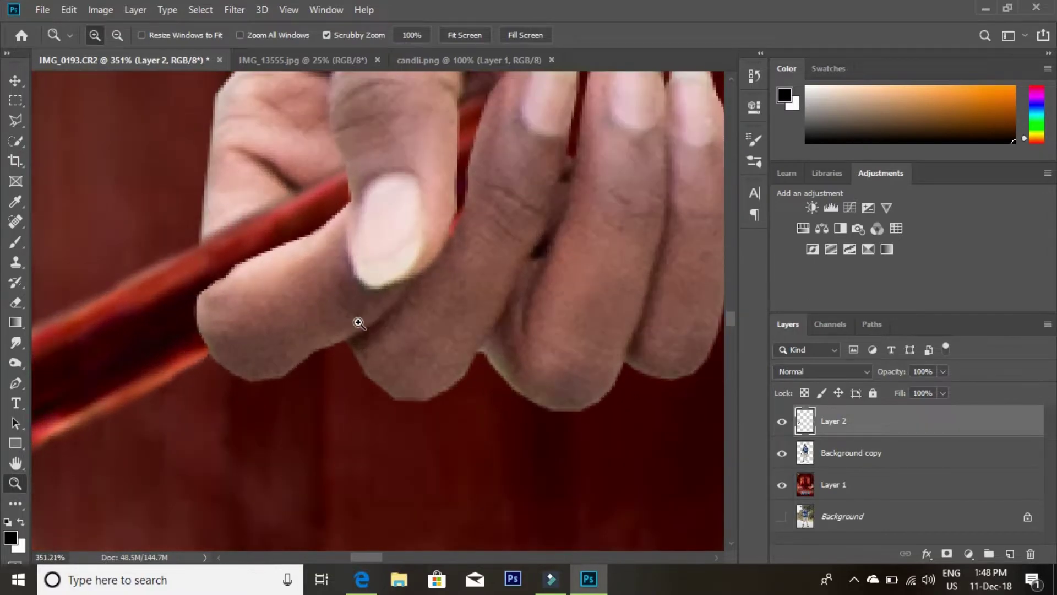
right_click(335, 331)
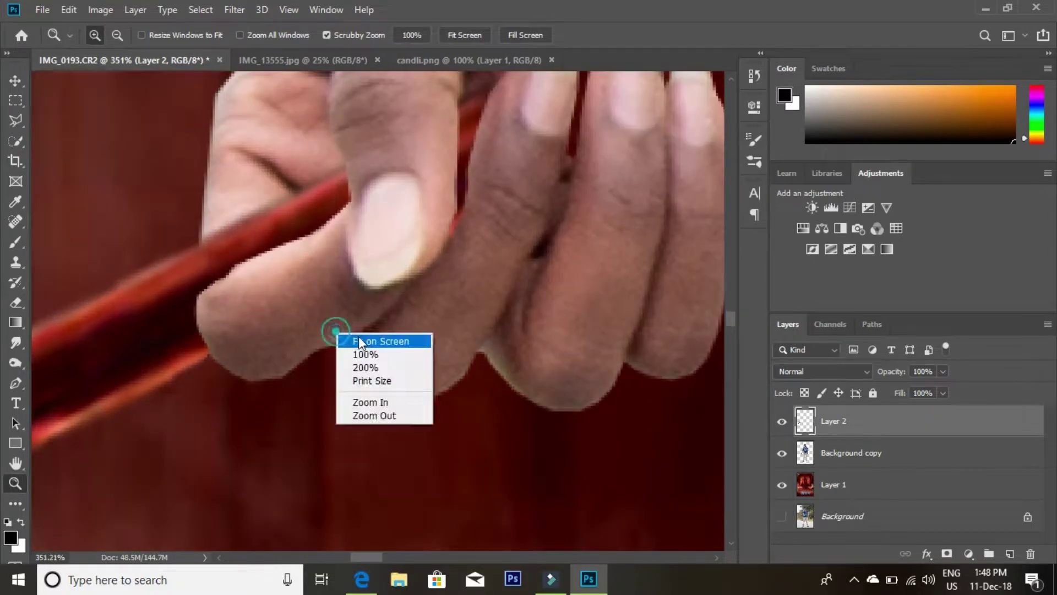
click(370, 341)
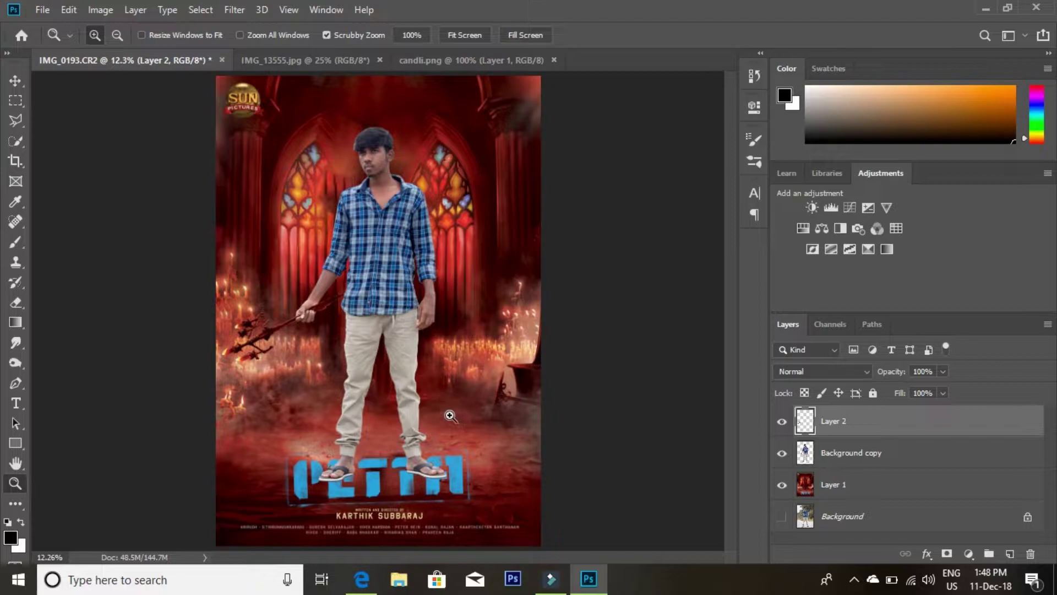
click(909, 451)
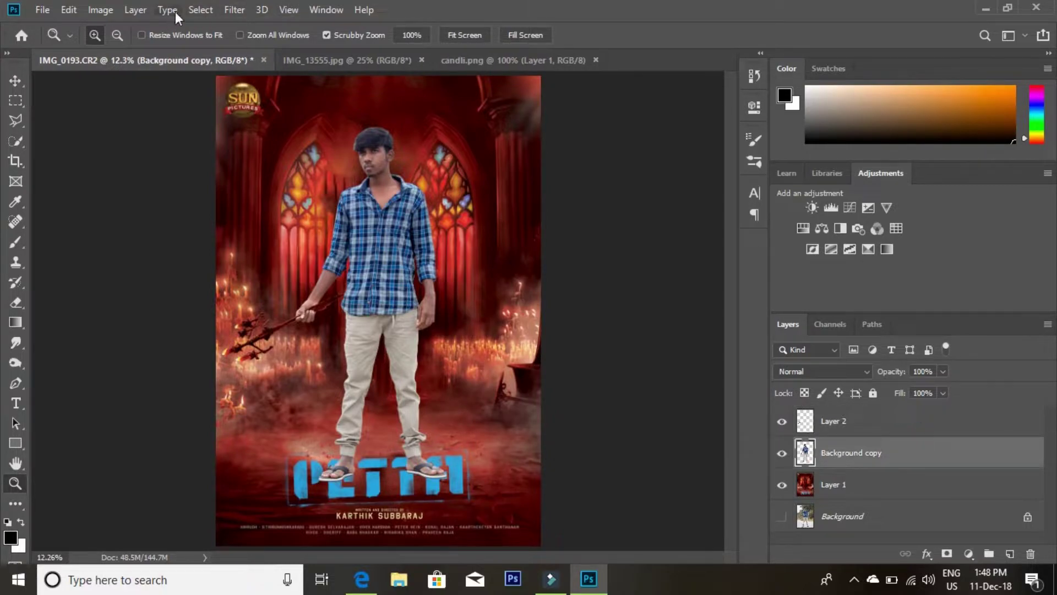
Apply the Camera Raw filter to the man, lowering highlights, deepening shadows and adjusting whites/blacks.
click(242, 11)
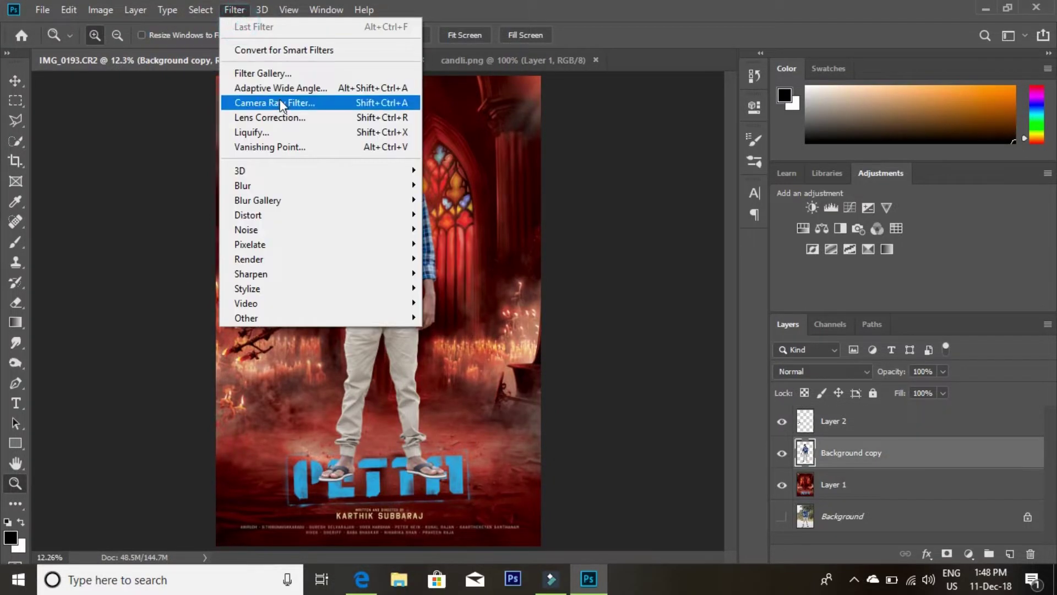
click(286, 105)
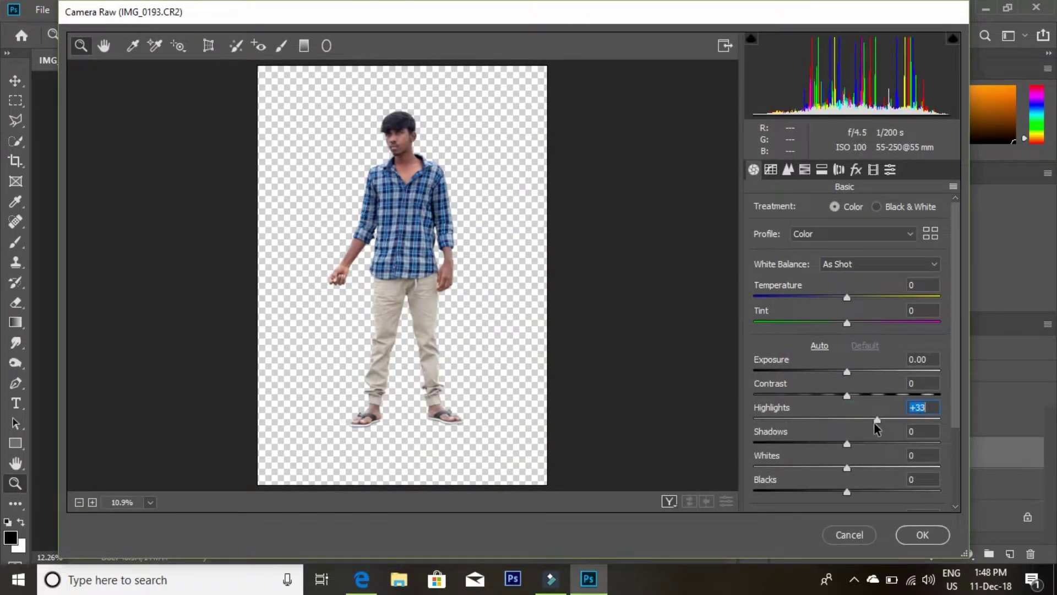
mouse_move(881, 421)
mouse_down()
mouse_move(806, 421)
mouse_move(860, 395)
mouse_up()
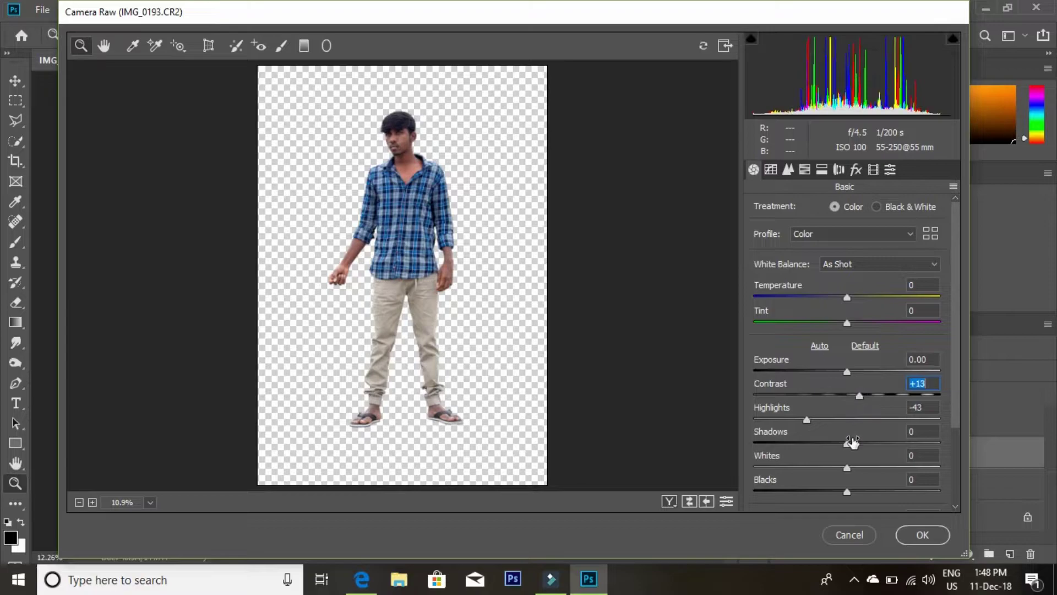
mouse_move(846, 443)
mouse_down()
mouse_move(820, 444)
mouse_move(871, 468)
mouse_move(816, 492)
mouse_move(862, 468)
mouse_move(815, 468)
mouse_move(869, 499)
mouse_up()
mouse_move(815, 467)
mouse_down()
mouse_move(776, 484)
mouse_move(791, 490)
mouse_up()
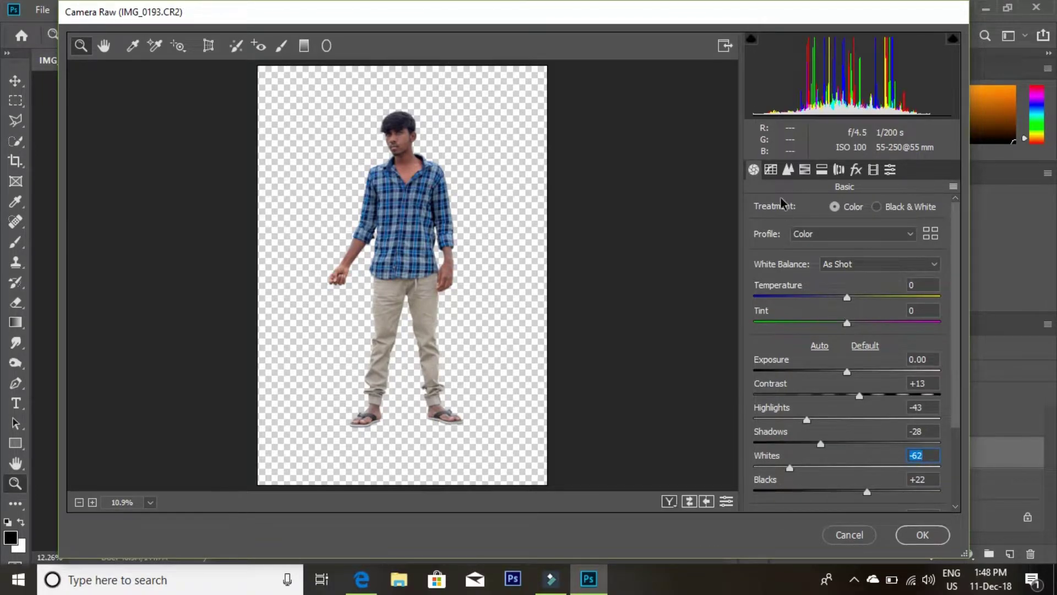
Brighten the Reds +35 and Oranges +27 in Camera Raw's HSL luminance.
click(770, 169)
click(788, 169)
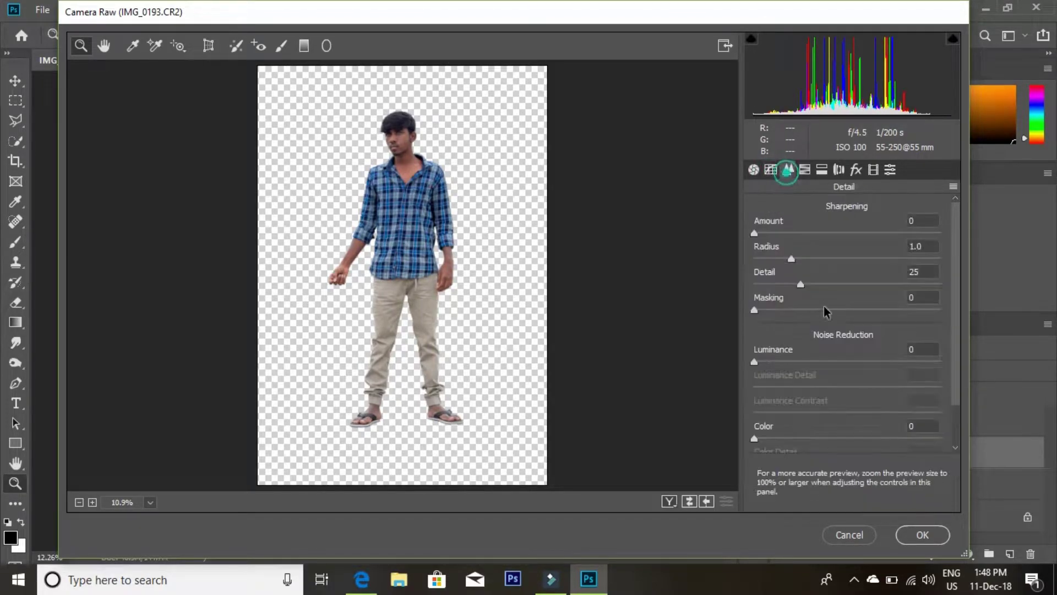
click(804, 170)
mouse_move(852, 292)
mouse_down()
mouse_move(876, 293)
mouse_move(894, 268)
mouse_move(884, 272)
mouse_up()
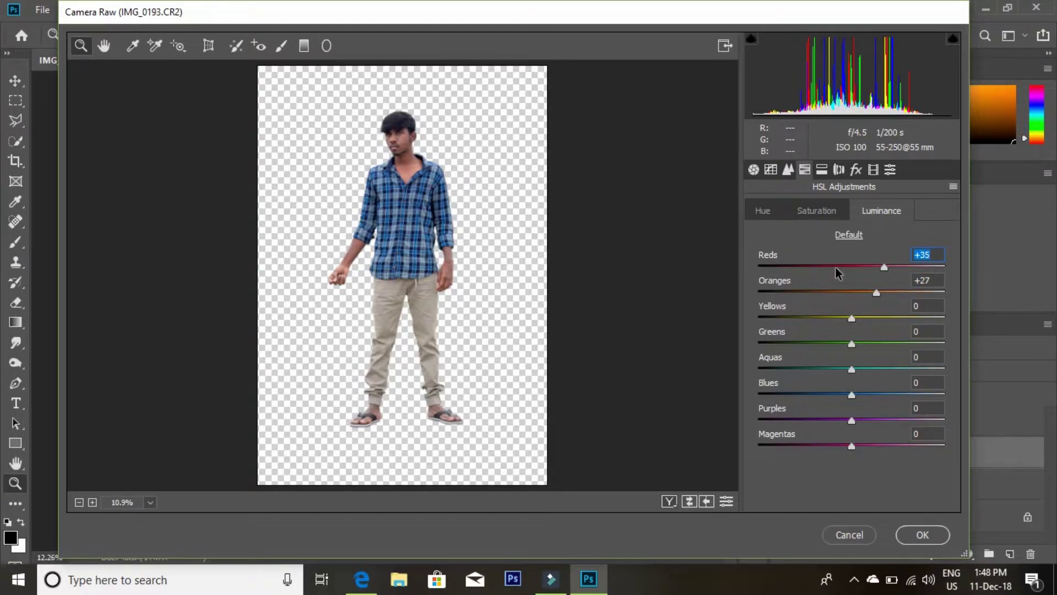
Desaturate Aquas to -8 and Blues to -5, then apply Camera Raw.
click(827, 212)
drag(850, 397, 845, 369)
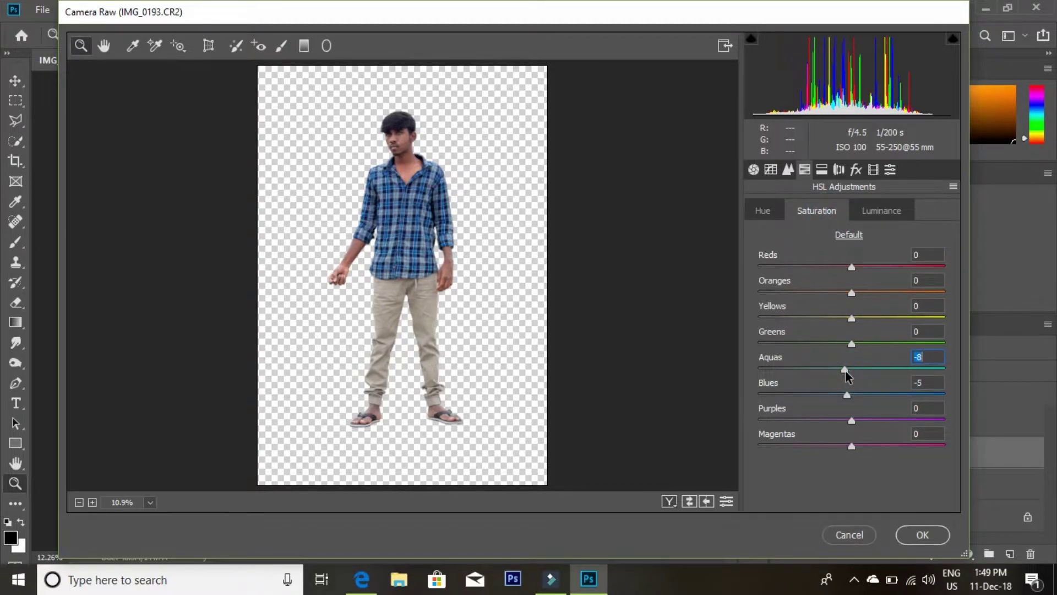
click(926, 536)
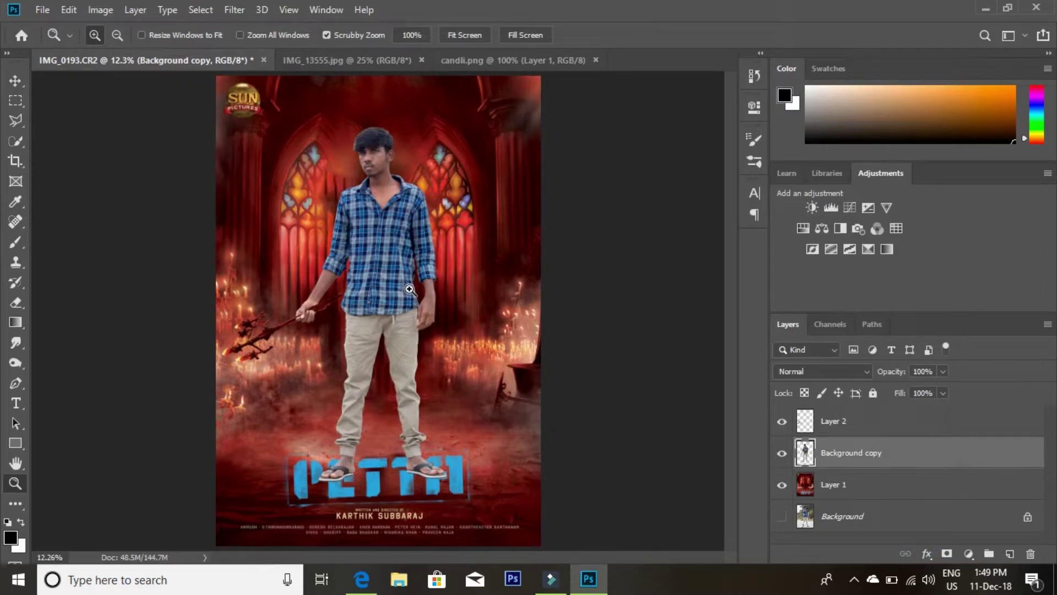
click(301, 326)
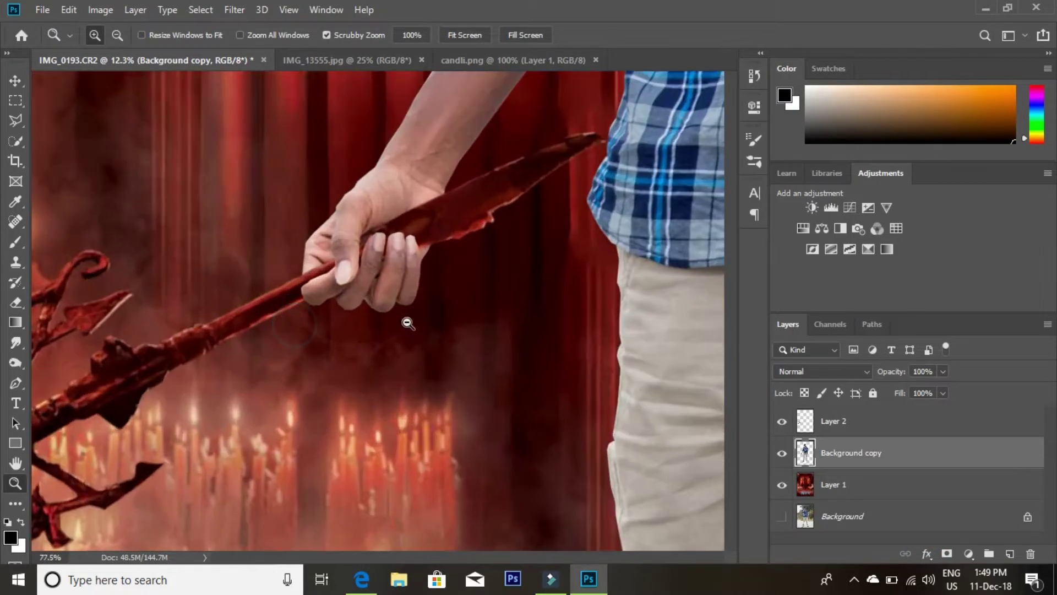
right_click(406, 324)
click(421, 333)
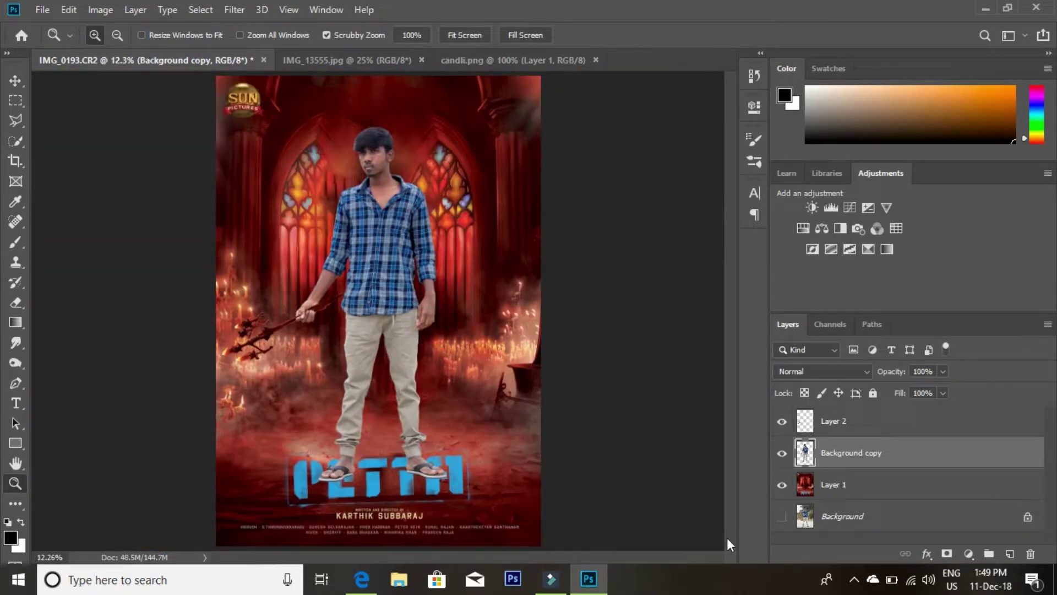
Drop the Background copy opacity to 40% to reveal the PETTA letters under the feet.
drag(427, 504, 485, 504)
drag(377, 444, 477, 361)
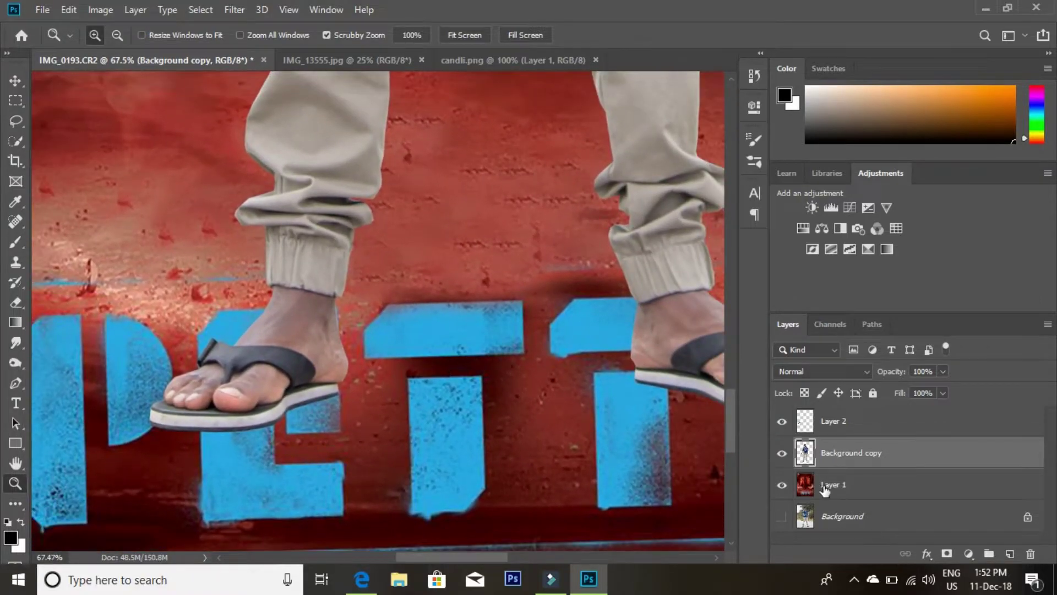
click(824, 487)
click(851, 452)
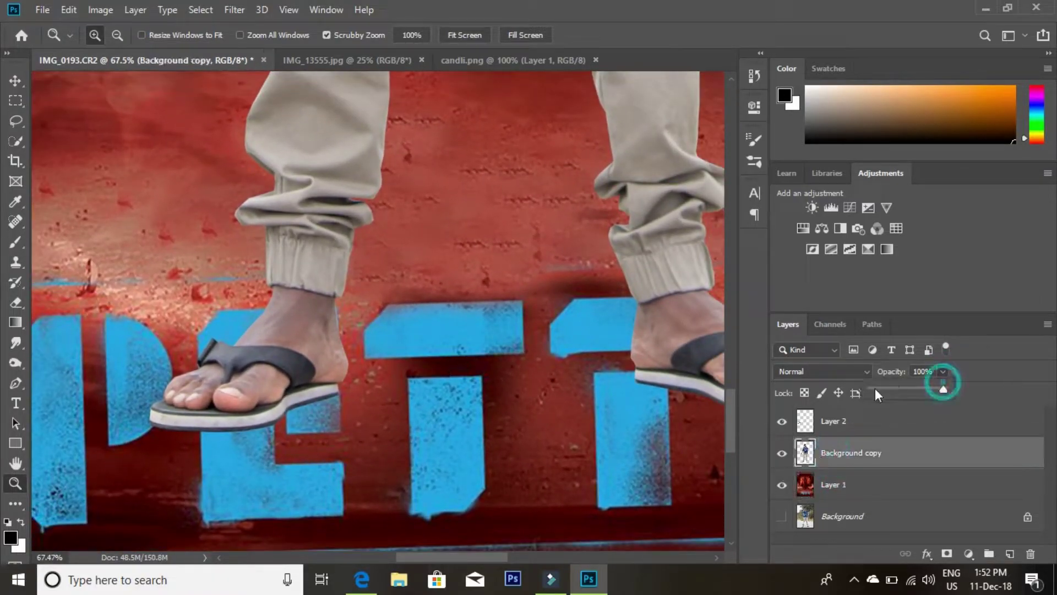
drag(943, 371, 901, 389)
click(833, 484)
scroll(276, 401, up, 3)
Polygonal-lasso the E's upper part and middle bar behind the foot on Layer 1.
click(15, 120)
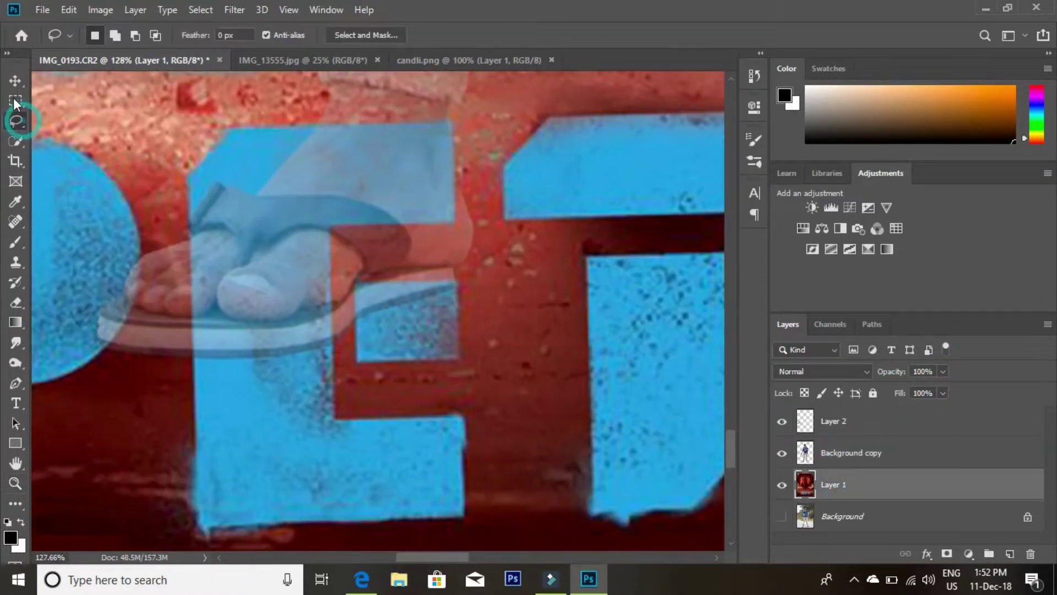
click(188, 176)
click(195, 376)
click(331, 373)
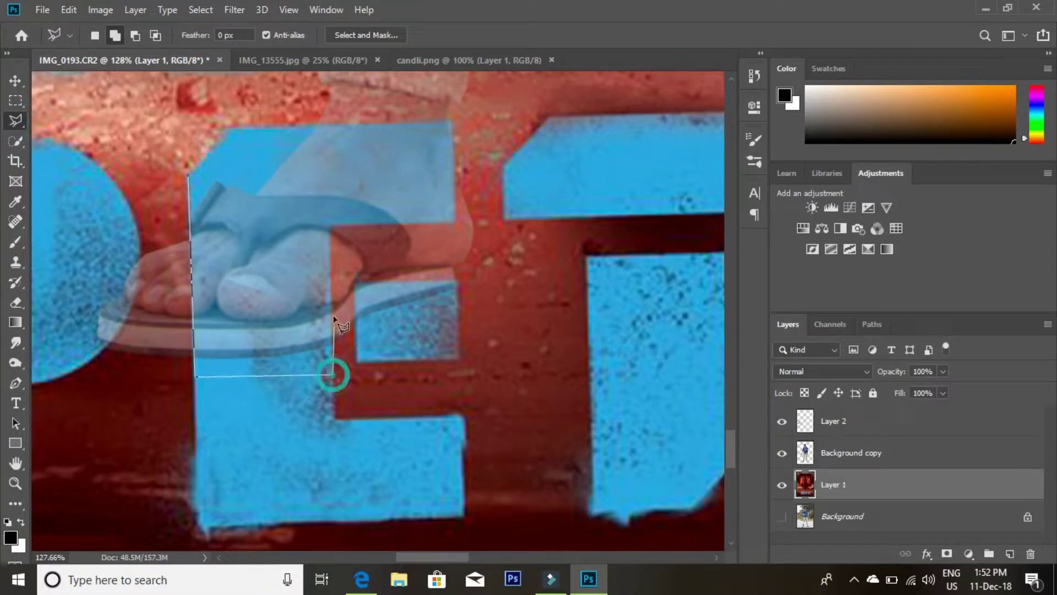
click(329, 226)
click(453, 223)
click(452, 122)
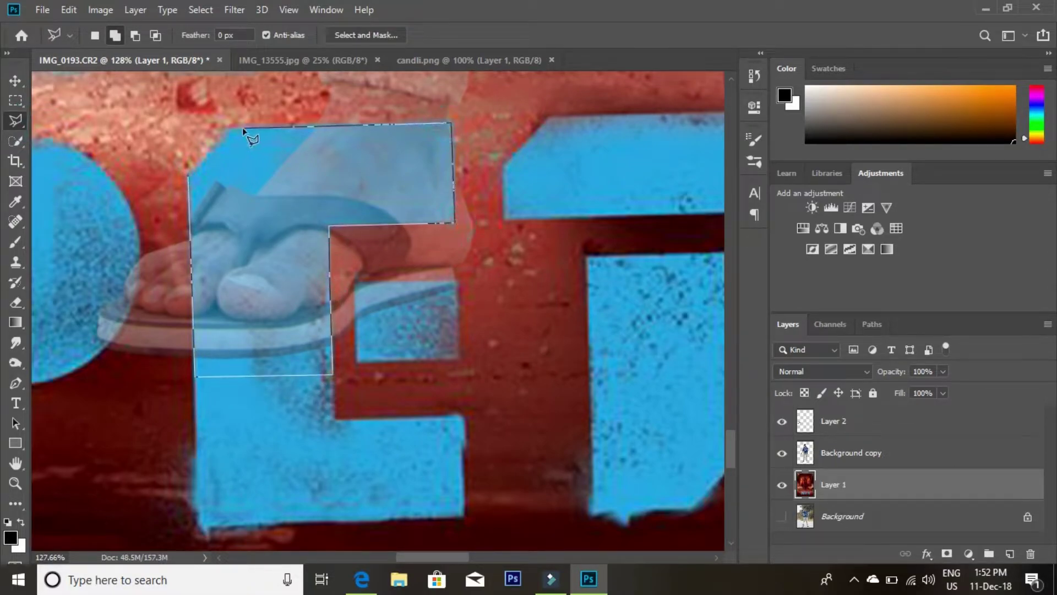
click(188, 176)
click(246, 271)
click(246, 349)
click(346, 347)
click(346, 271)
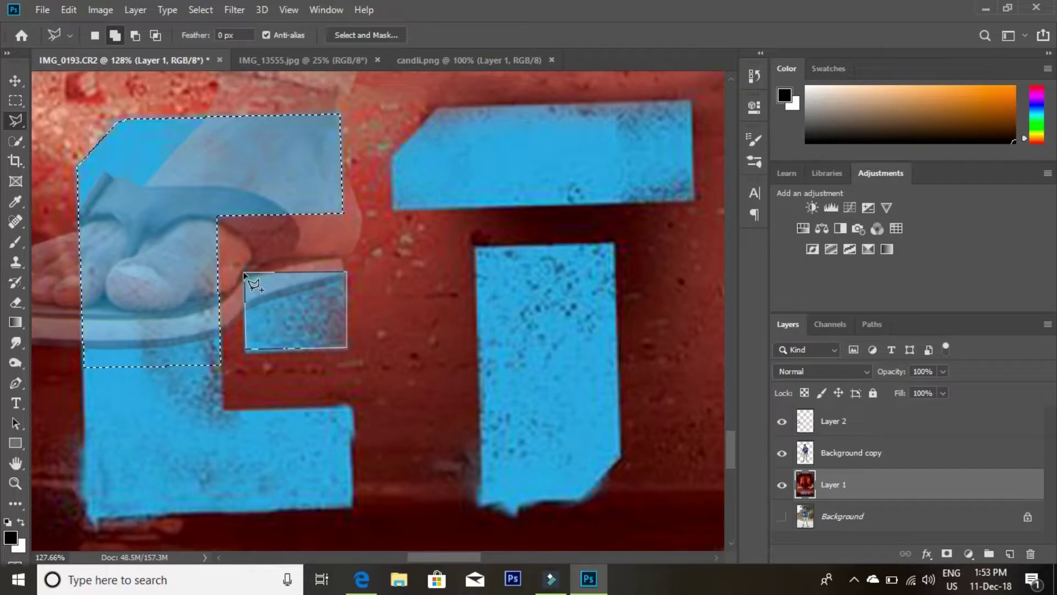
Select the T's top bar under the other foot and leg.
click(244, 273)
click(332, 233)
click(500, 230)
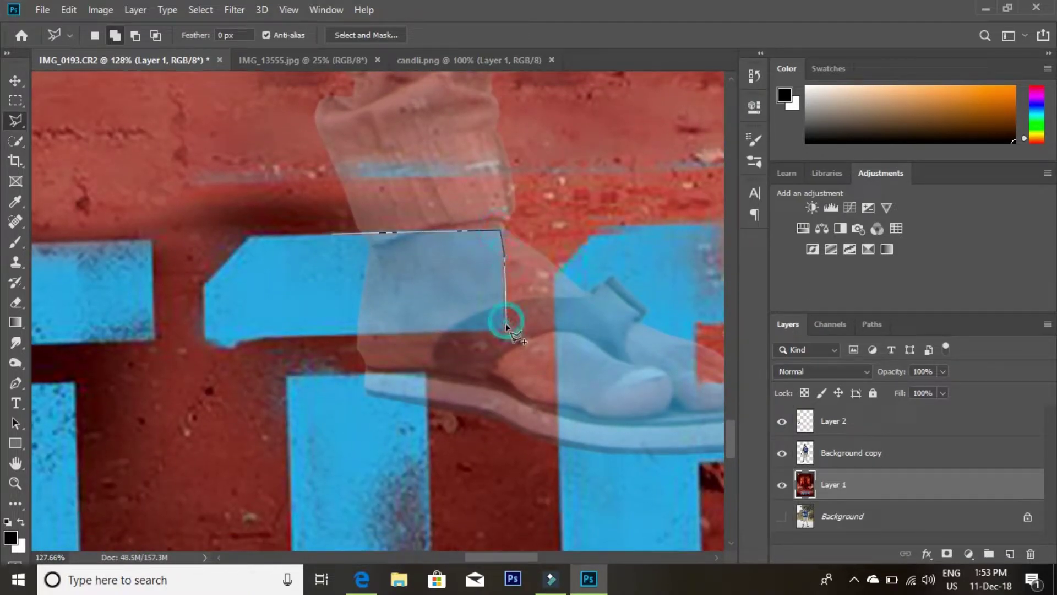
double_click(356, 334)
mouse_move(208, 385)
mouse_down()
mouse_move(415, 264)
mouse_move(170, 263)
mouse_up()
click(299, 245)
click(361, 244)
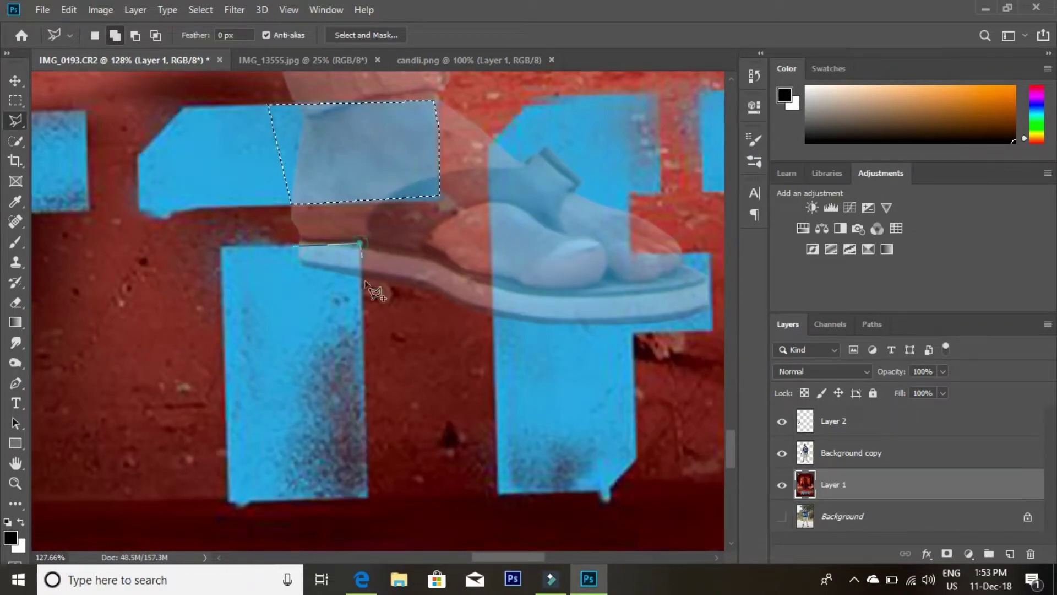
click(360, 315)
double_click(288, 306)
Outline the letter and its notch behind the right foot.
click(385, 191)
click(390, 366)
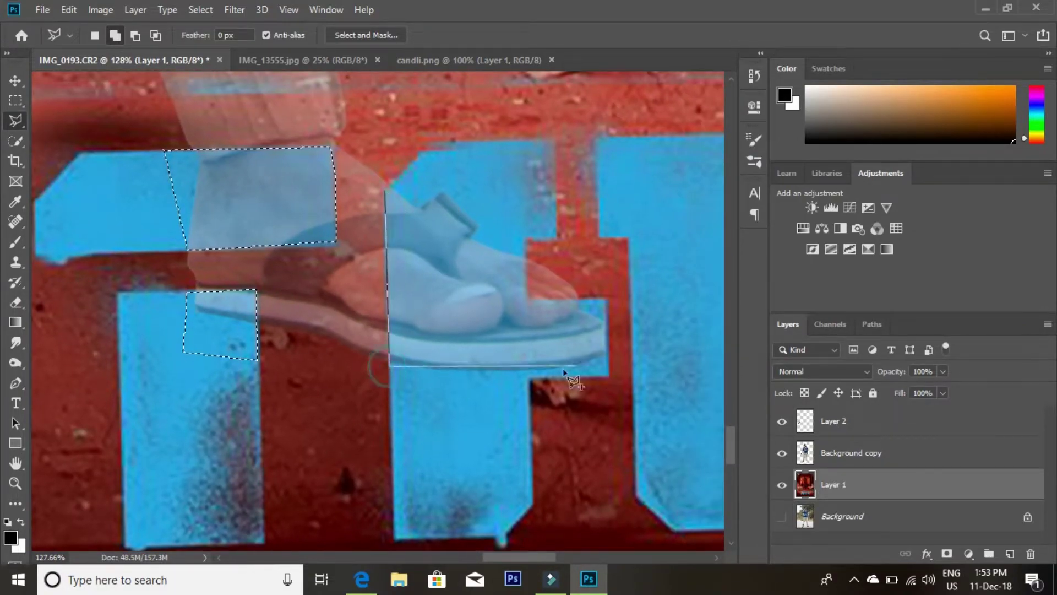
click(526, 387)
click(529, 379)
click(608, 373)
click(606, 300)
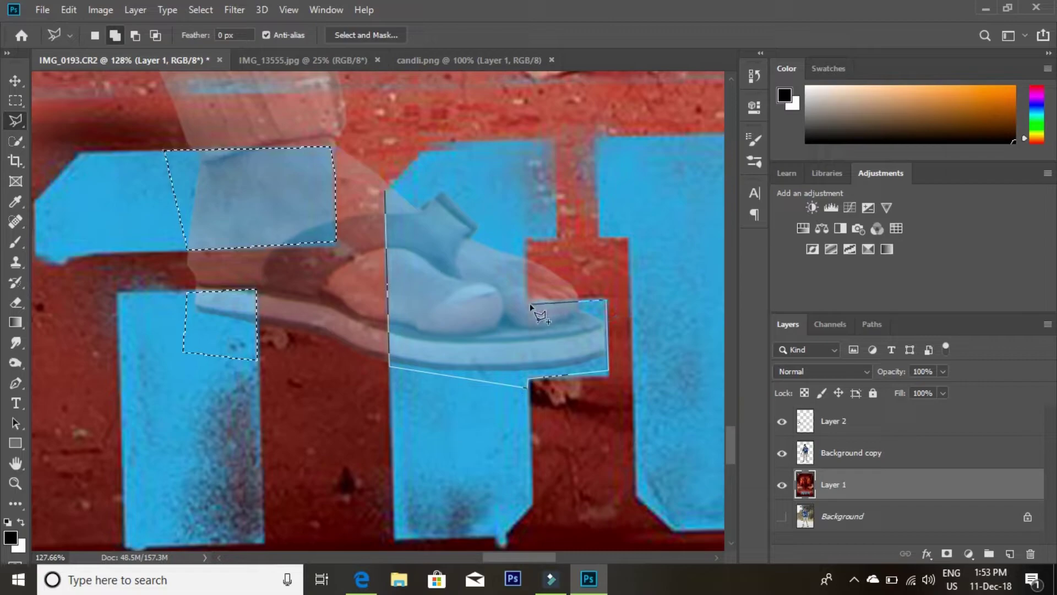
click(527, 304)
click(524, 238)
click(555, 144)
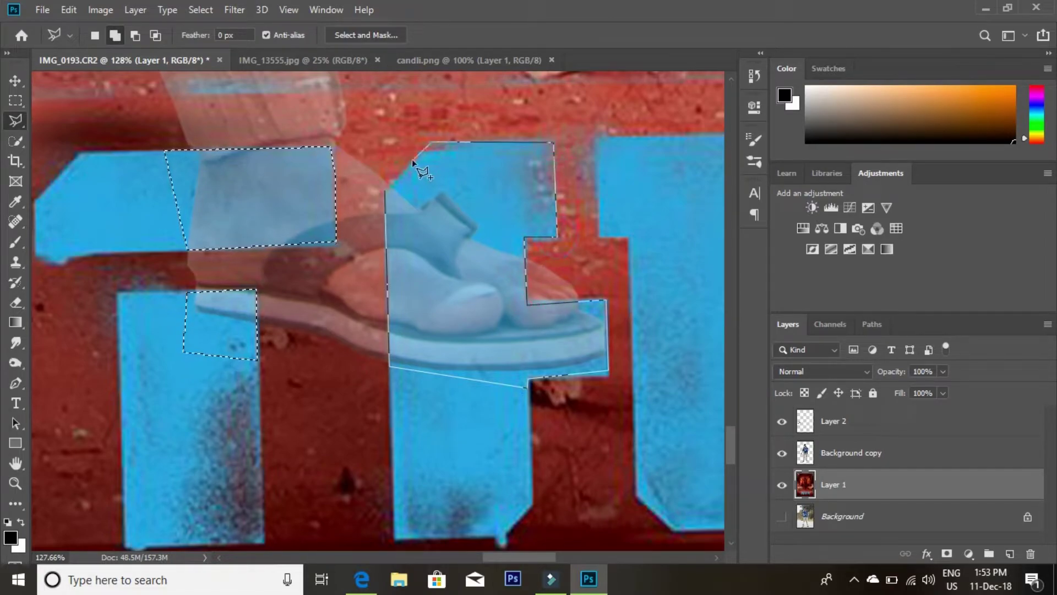
click(385, 191)
Add the D-shaped letter part to the selection and fit the poster on screen.
click(193, 160)
click(197, 403)
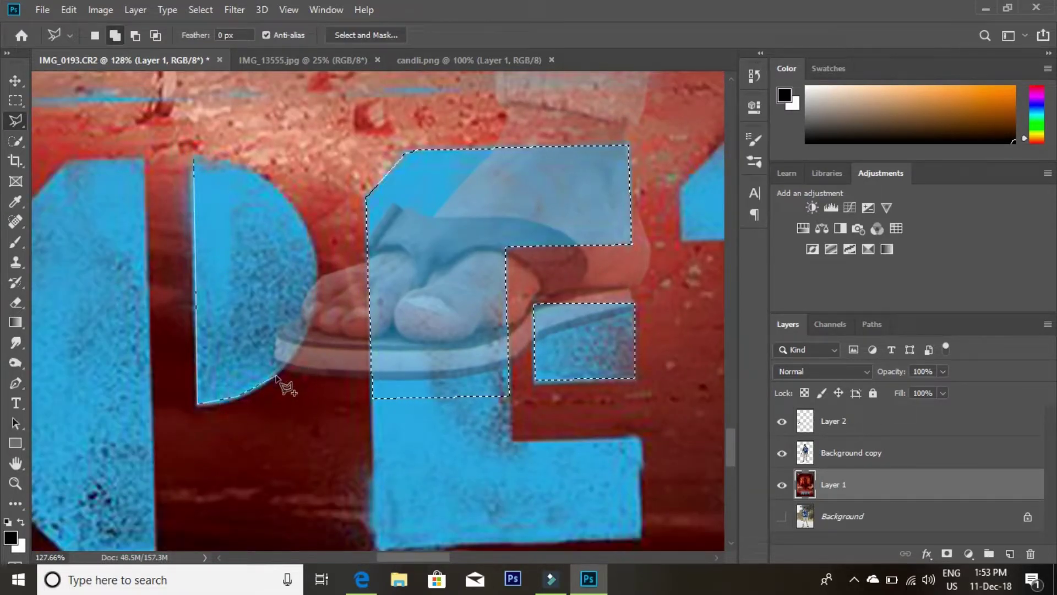
click(275, 379)
click(316, 305)
click(317, 270)
click(300, 217)
click(278, 190)
click(242, 168)
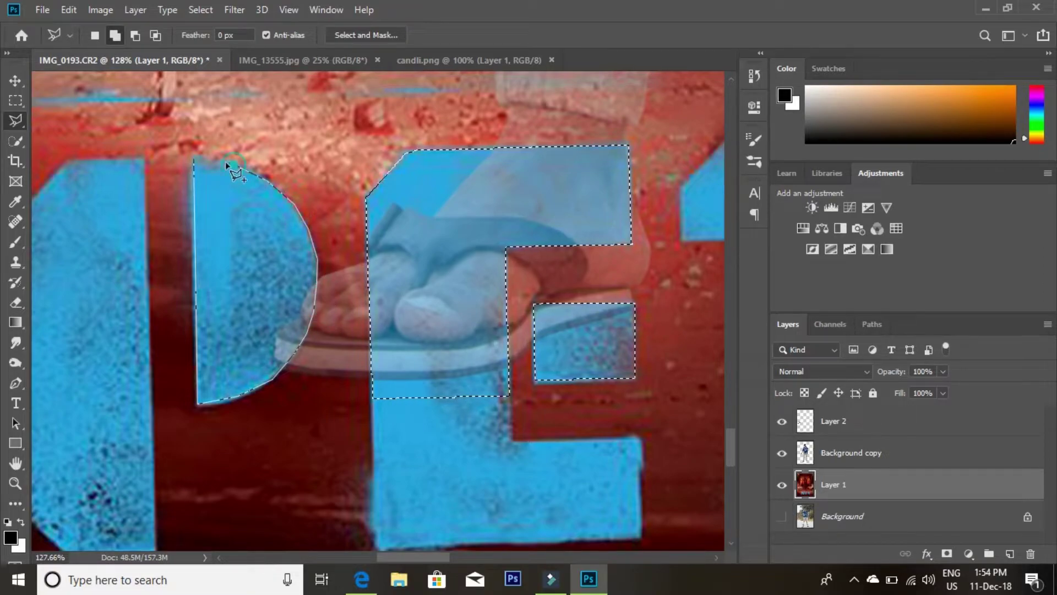
click(192, 159)
key(z)
right_click(279, 375)
click(314, 393)
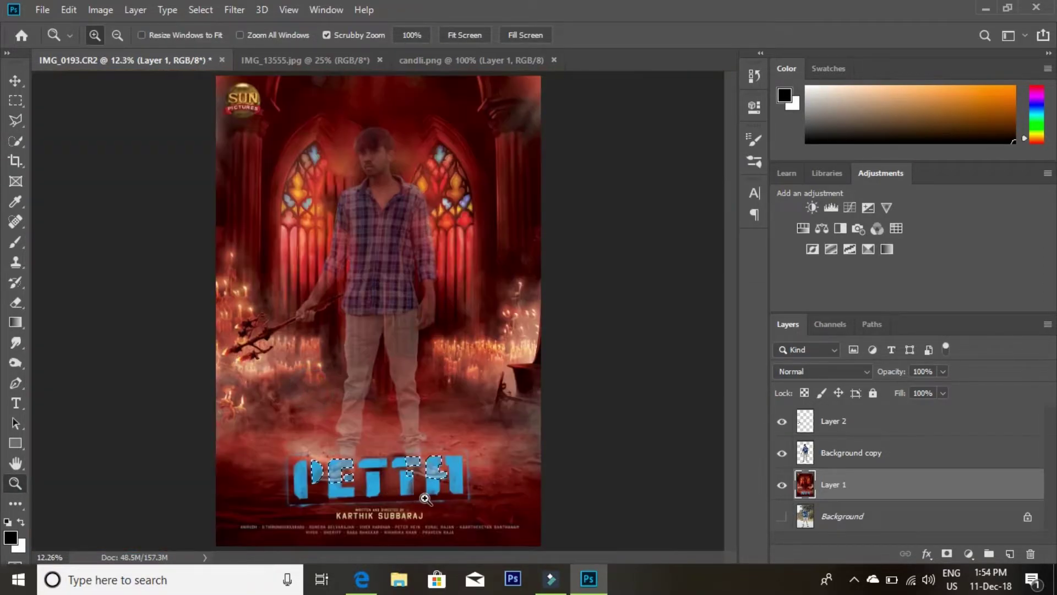
Copy the selected letter parts to Layer 3, restore 100% opacity, and move Layer 3 above Background copy.
key(ctrl+j)
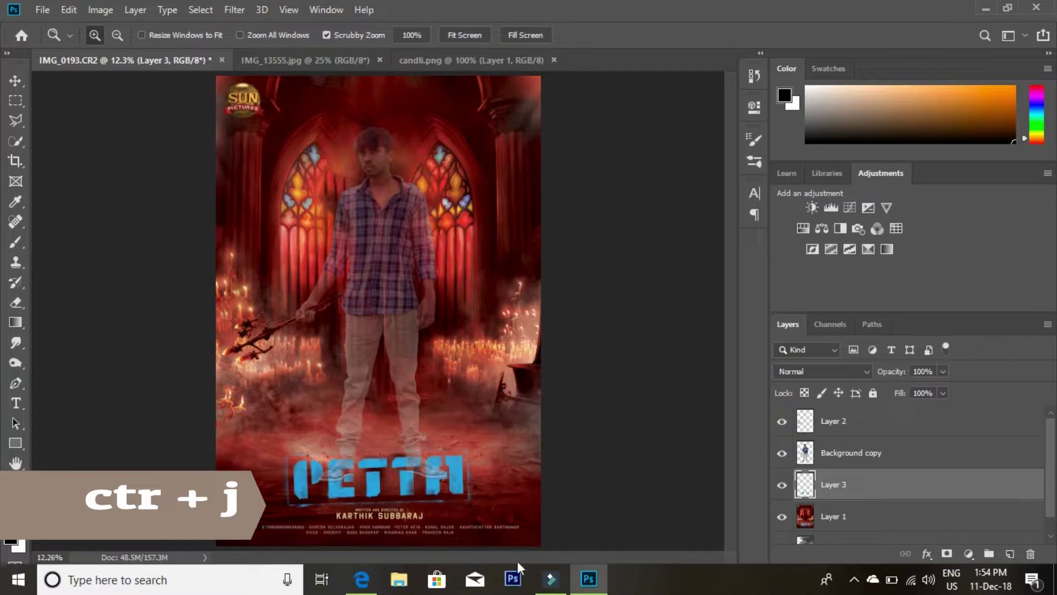
drag(380, 498, 407, 496)
click(942, 371)
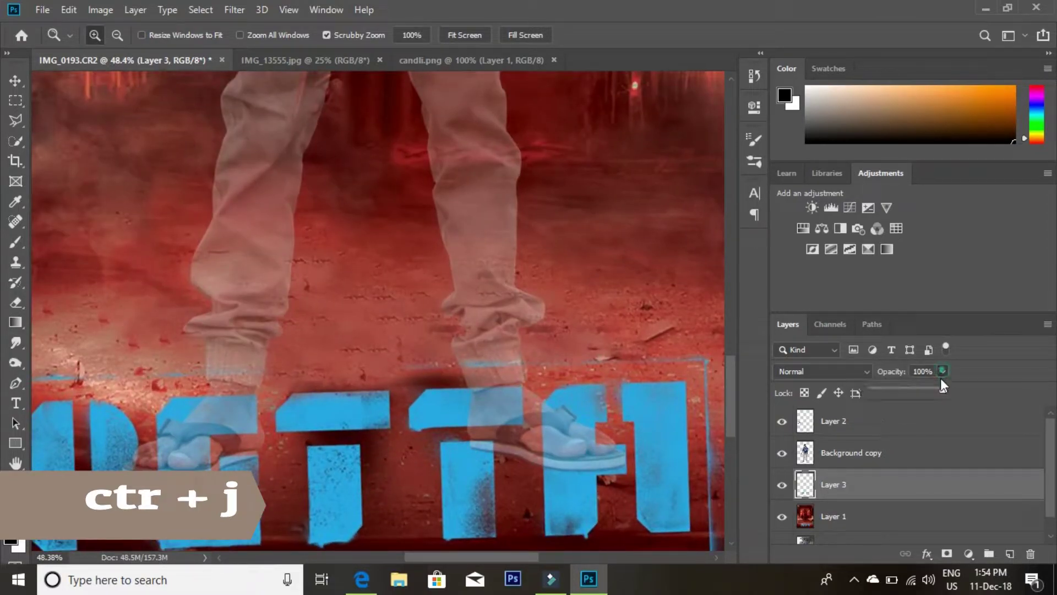
click(884, 452)
click(942, 371)
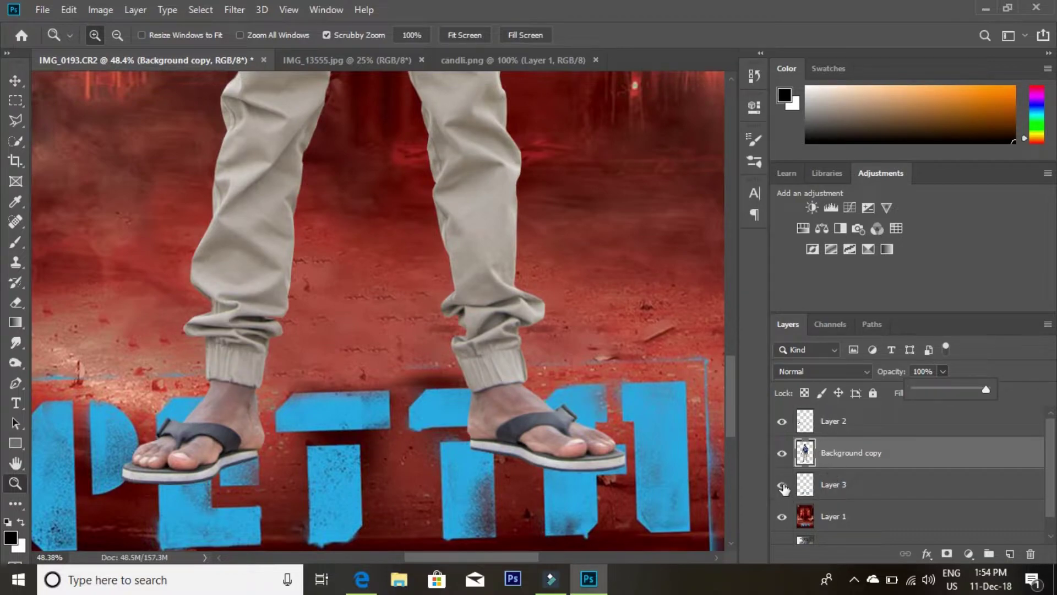
drag(792, 484, 855, 445)
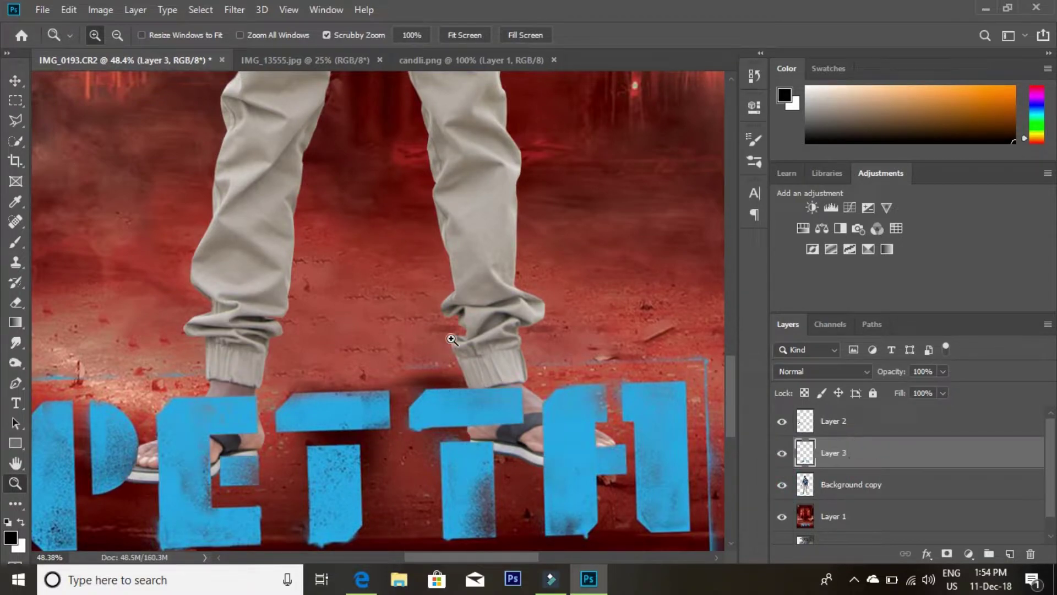
scroll(510, 345, down, 5)
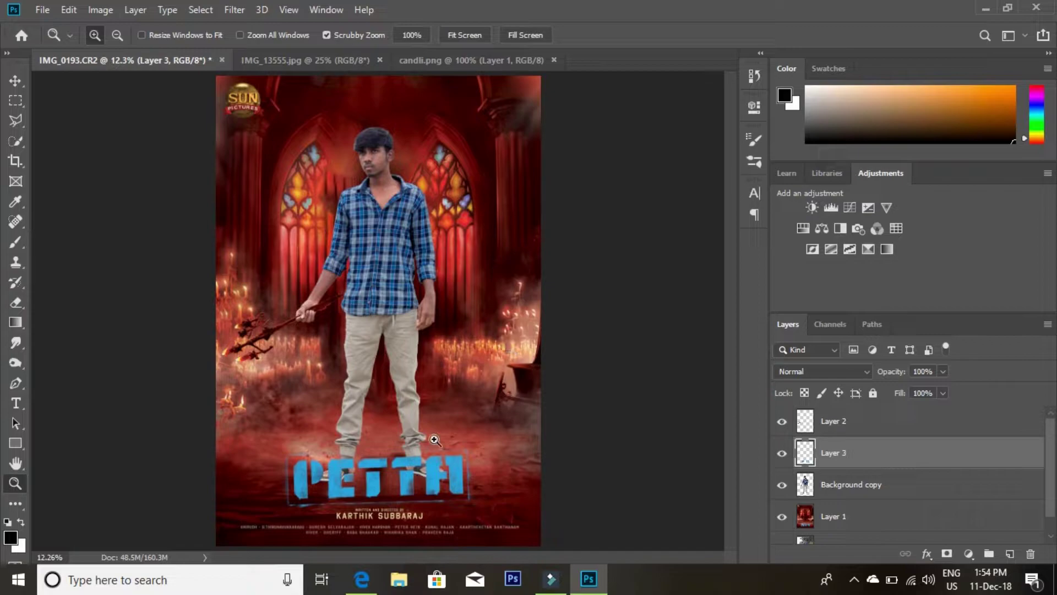
scroll(436, 488, up, 5)
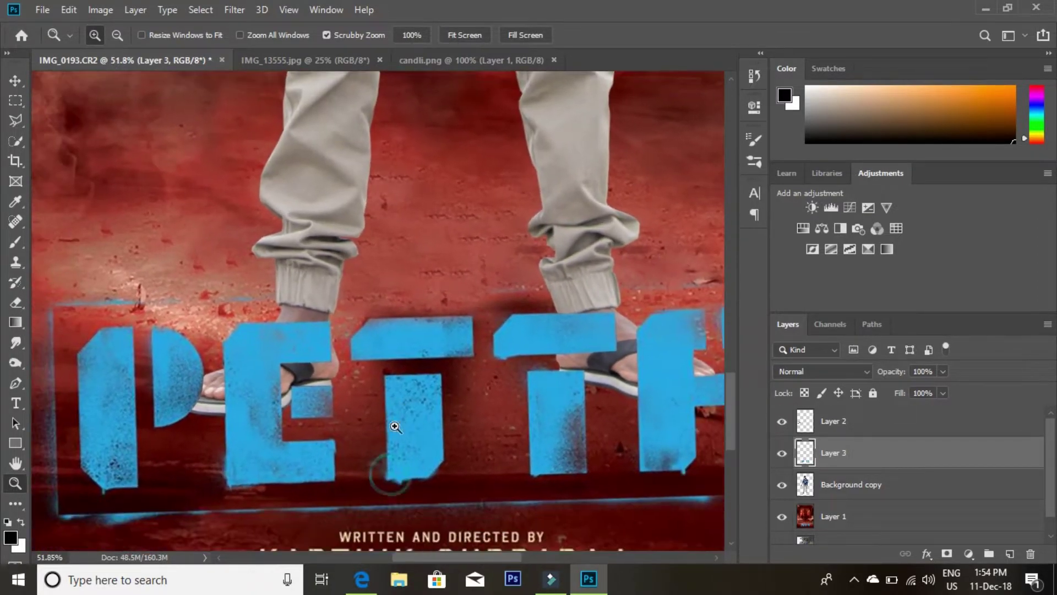
Create Layer 4 above the background and set up a black Normal-mode brush.
scroll(388, 391, down, 5)
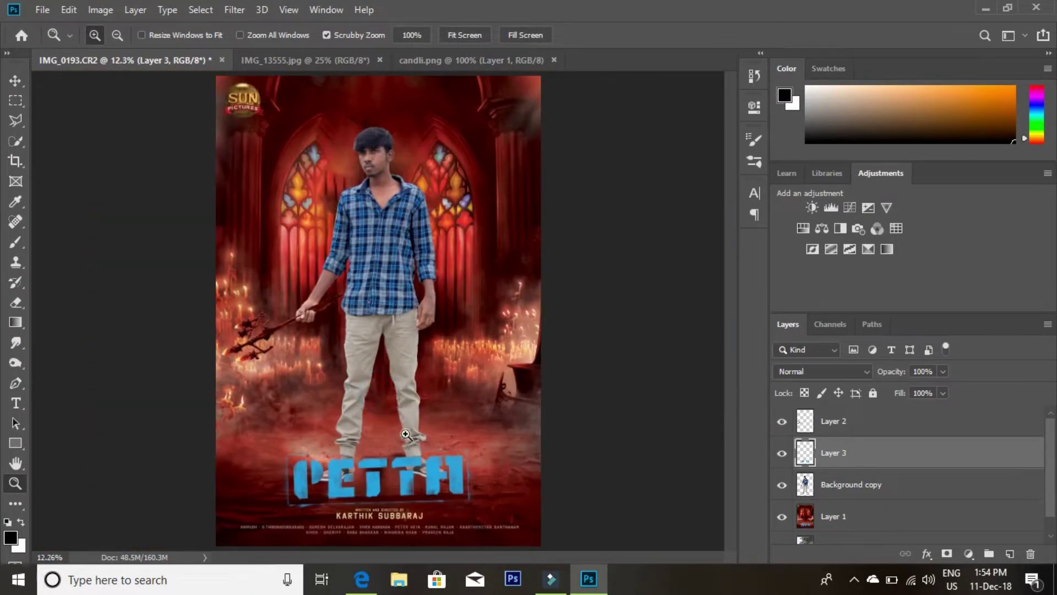
scroll(424, 437, up, 2)
scroll(420, 440, up, 2)
scroll(431, 397, up, 2)
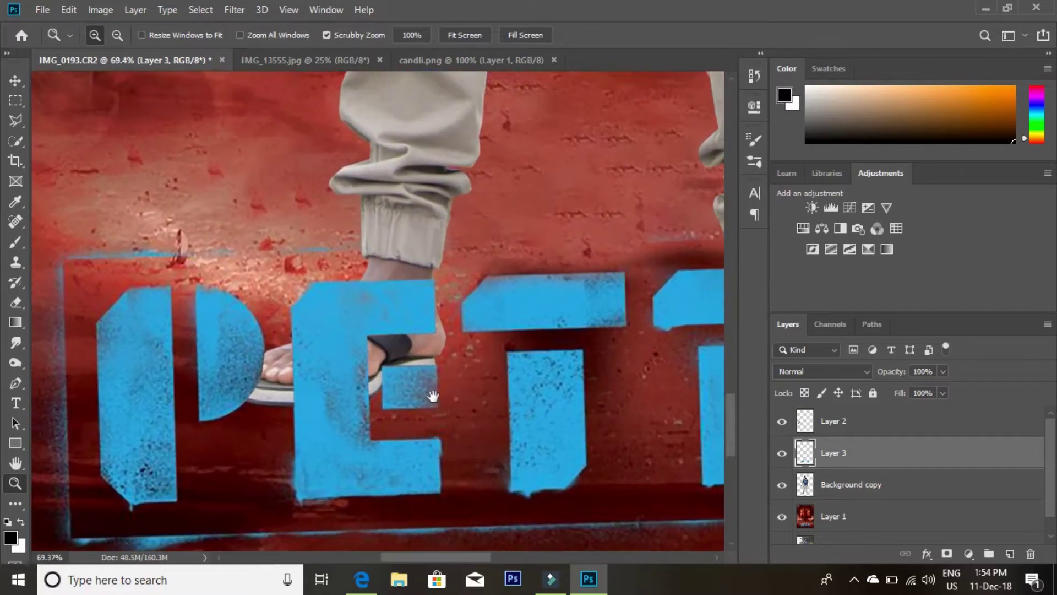
scroll(554, 382, down, 2)
click(869, 515)
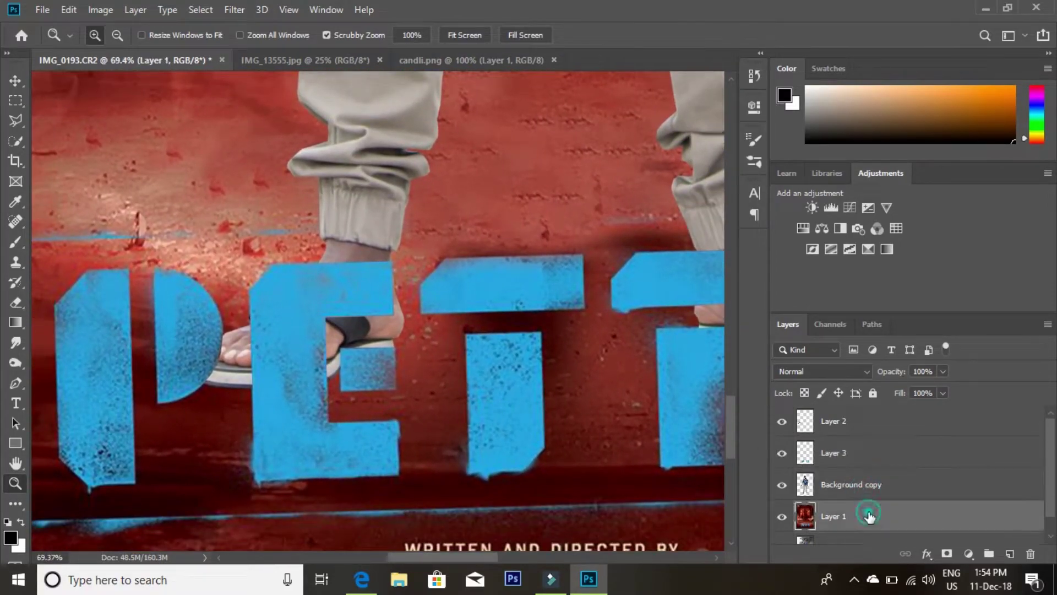
click(1011, 554)
click(16, 242)
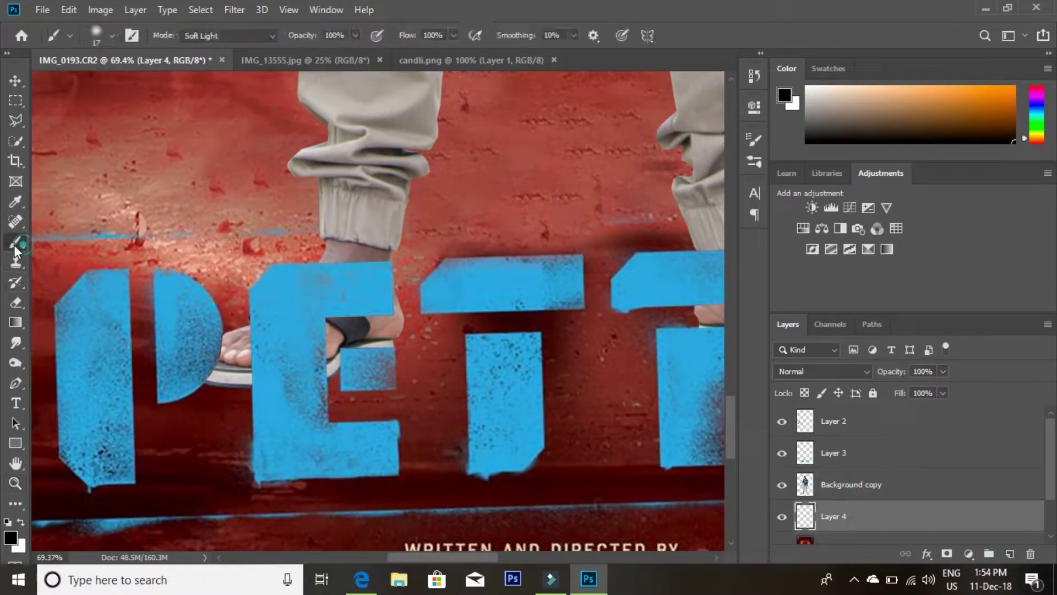
click(269, 35)
click(242, 51)
scroll(278, 294, down, 2)
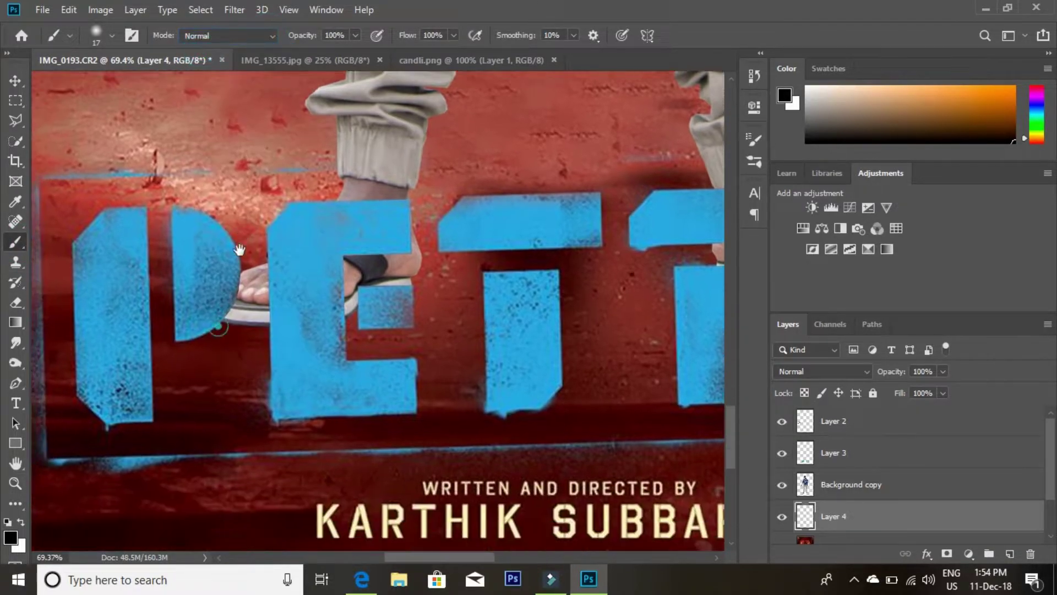
right_click(278, 295)
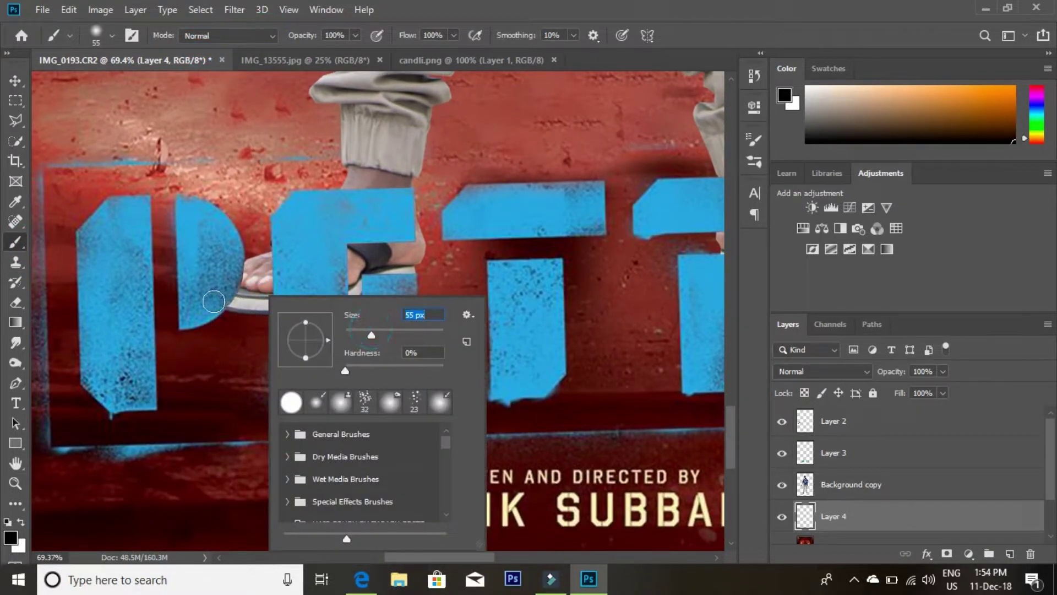
key(Return)
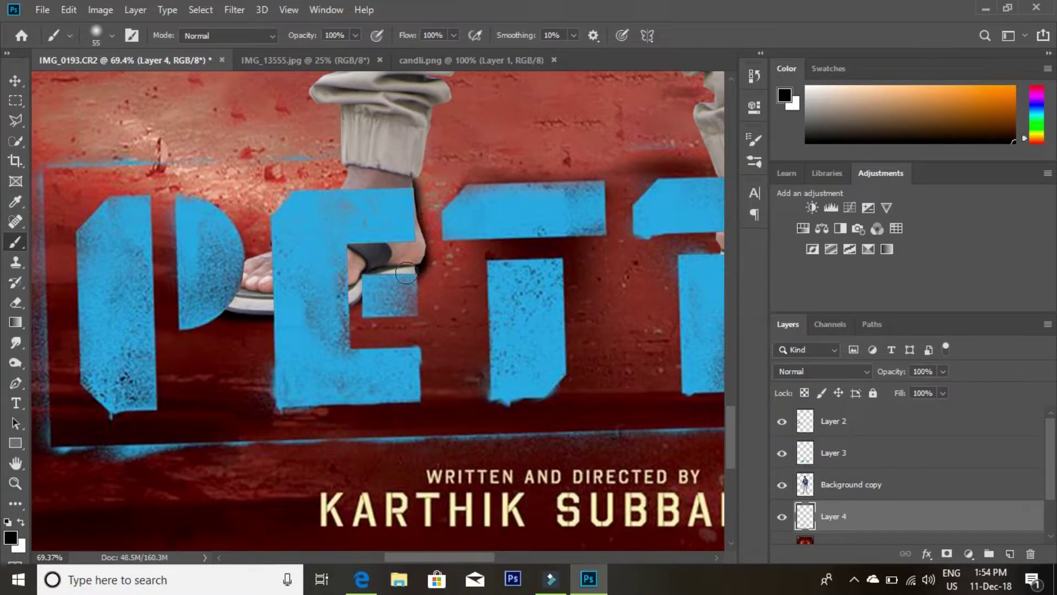
Brush dark shadow along the sandal sole, both trouser cuff sides and the toes, undoing one stray stroke.
drag(446, 247, 353, 273)
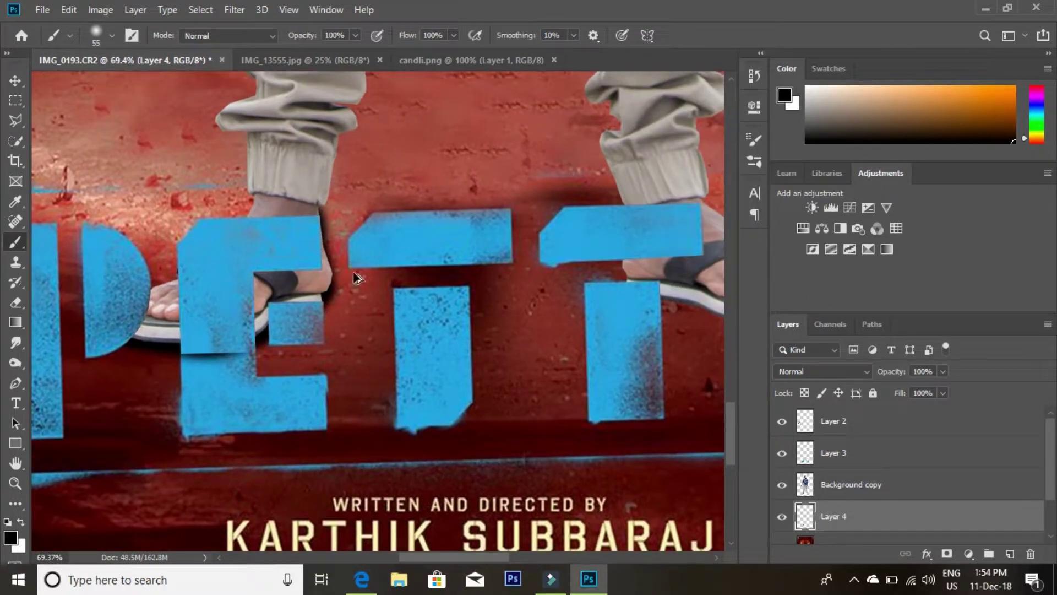
drag(140, 348, 175, 339)
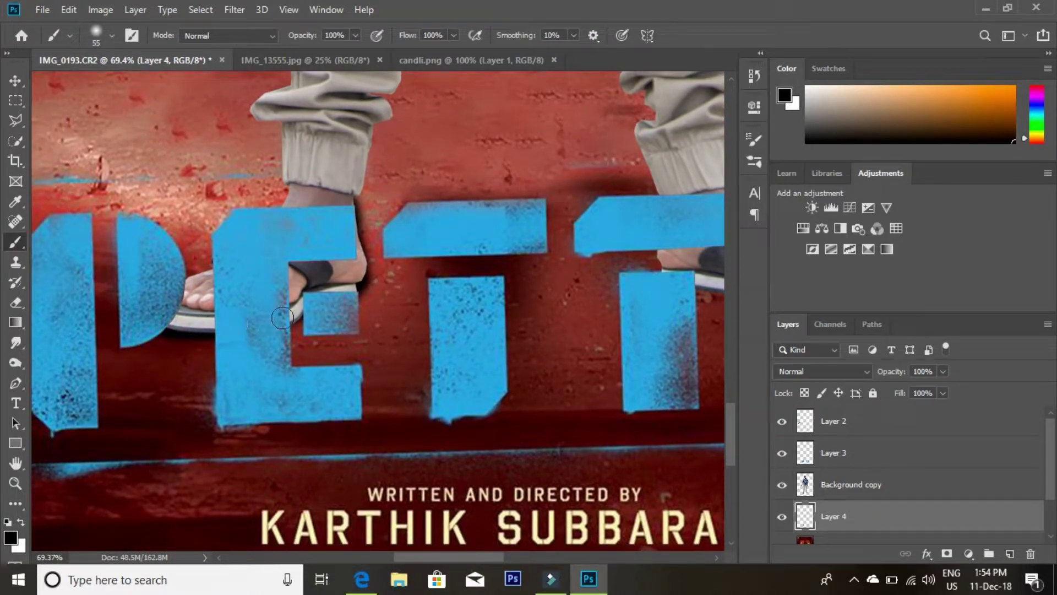
drag(280, 319, 149, 303)
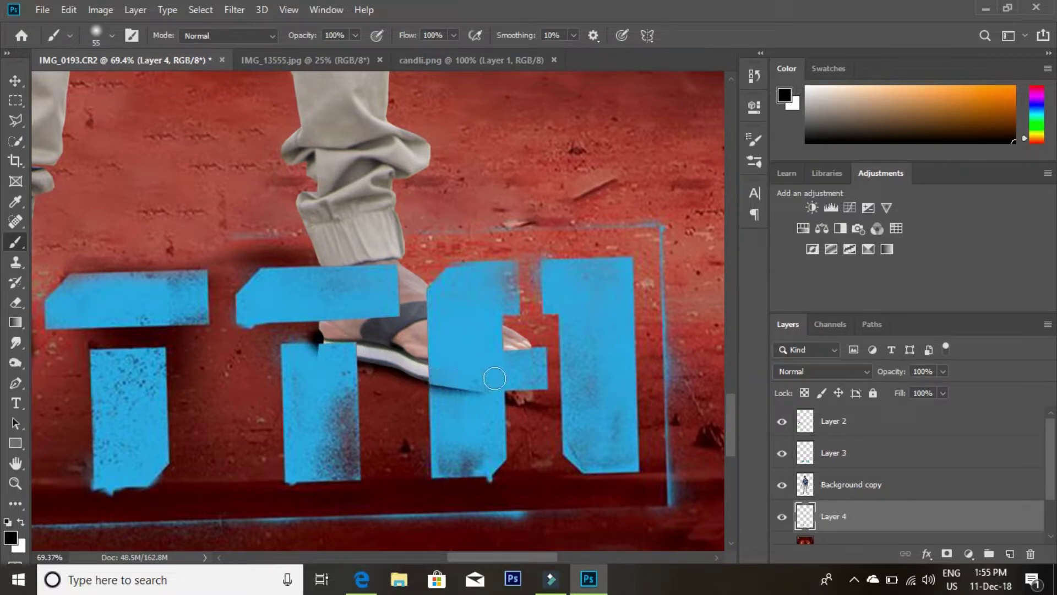
key(ctrl+z)
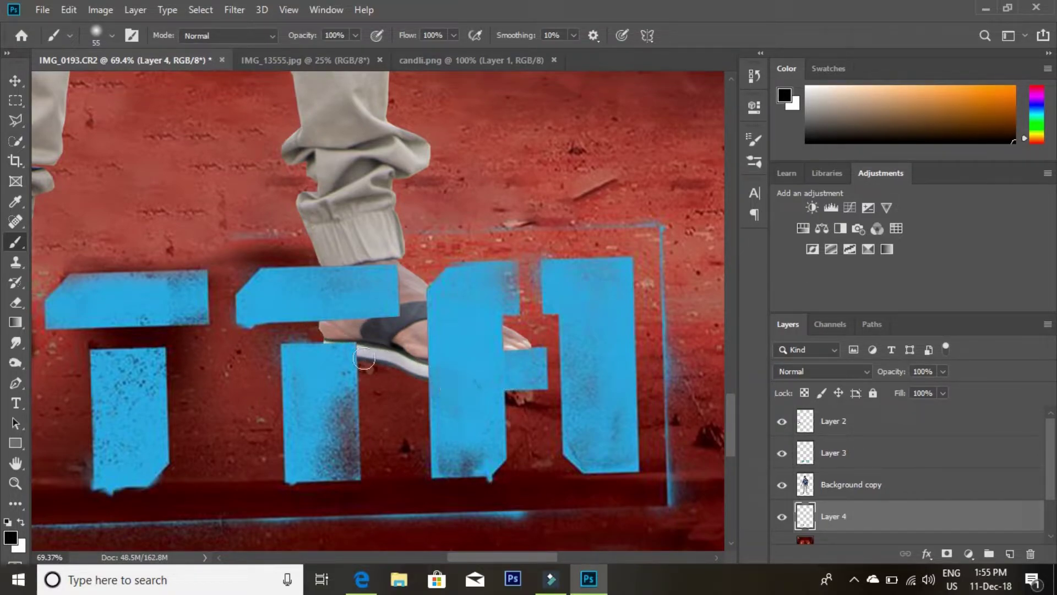
drag(369, 360, 418, 374)
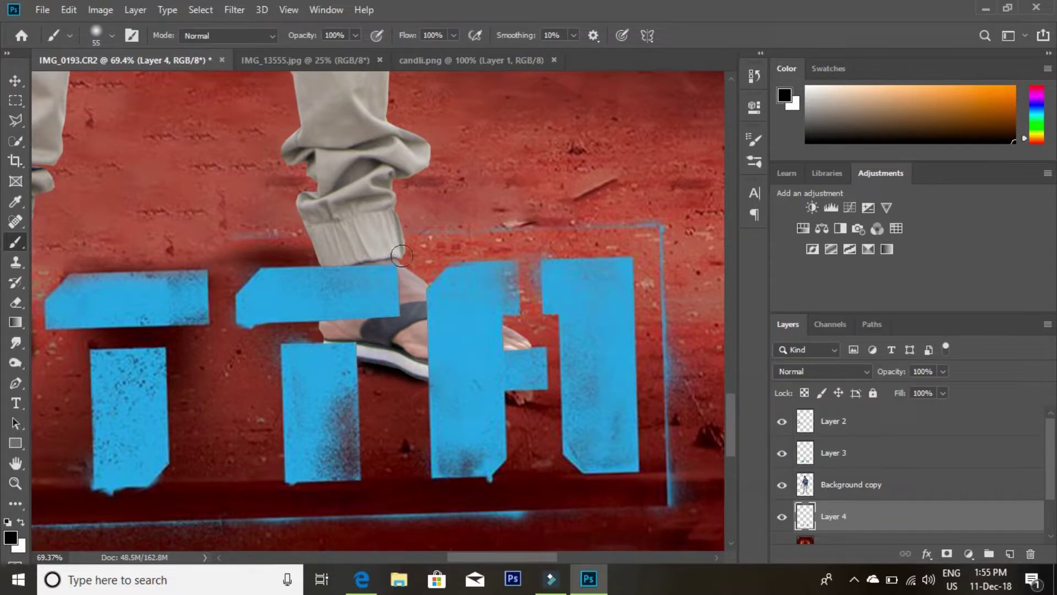
drag(402, 255, 388, 205)
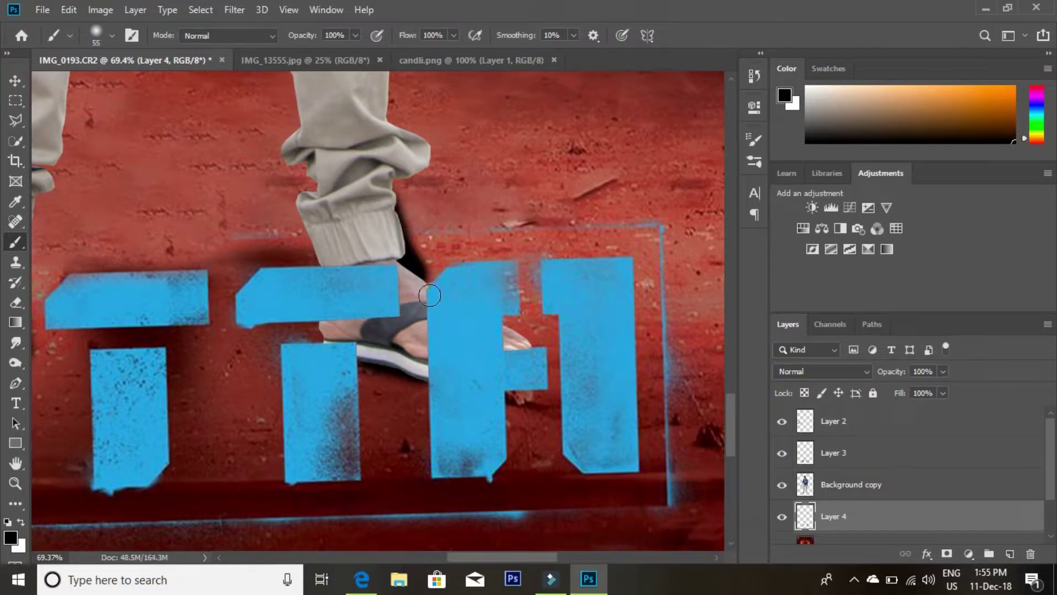
drag(300, 214, 318, 258)
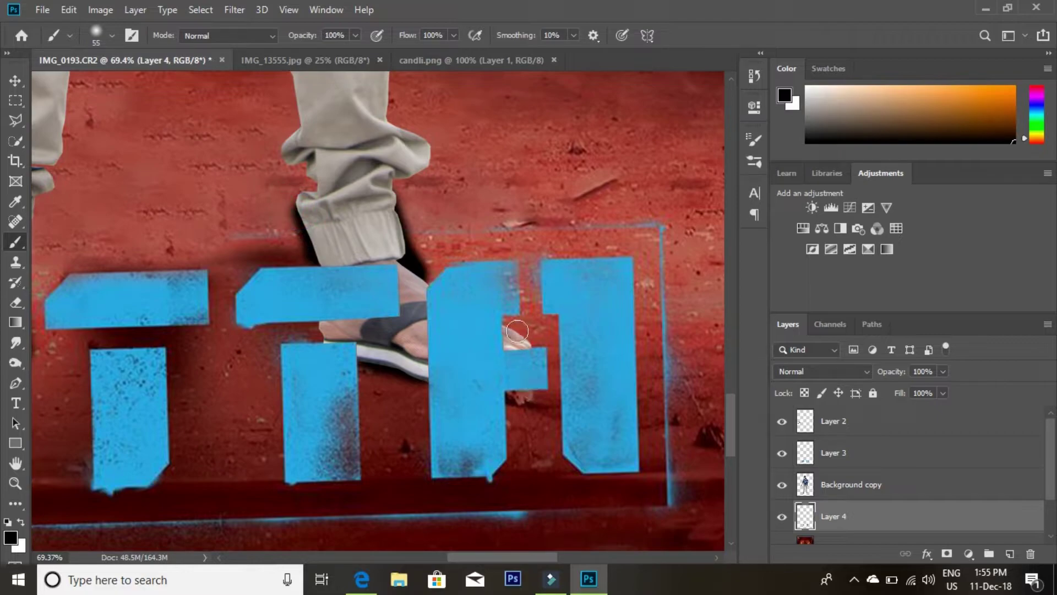
drag(517, 331, 503, 330)
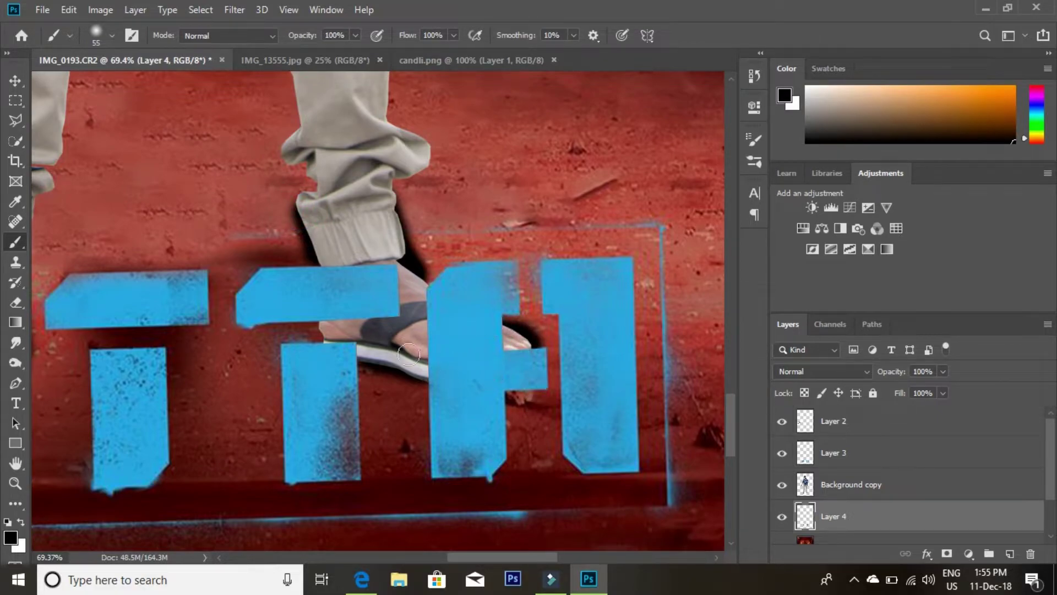
Soften Layer 4's shadow with a 20.8-pixel Gaussian Blur, then fit the poster on screen.
click(14, 483)
scroll(439, 420, down, 5)
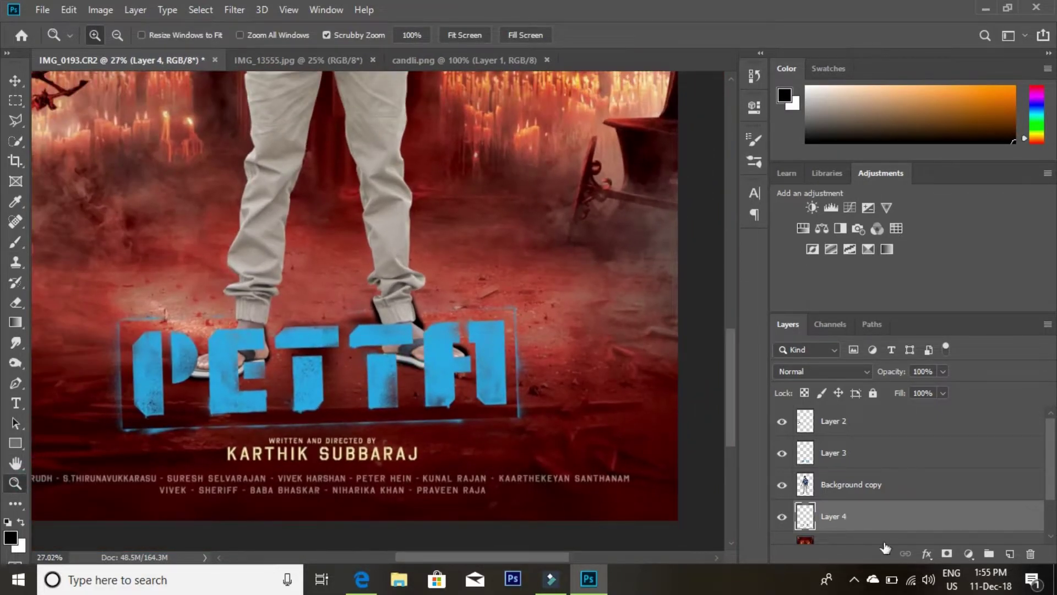
click(237, 7)
mouse_move(243, 185)
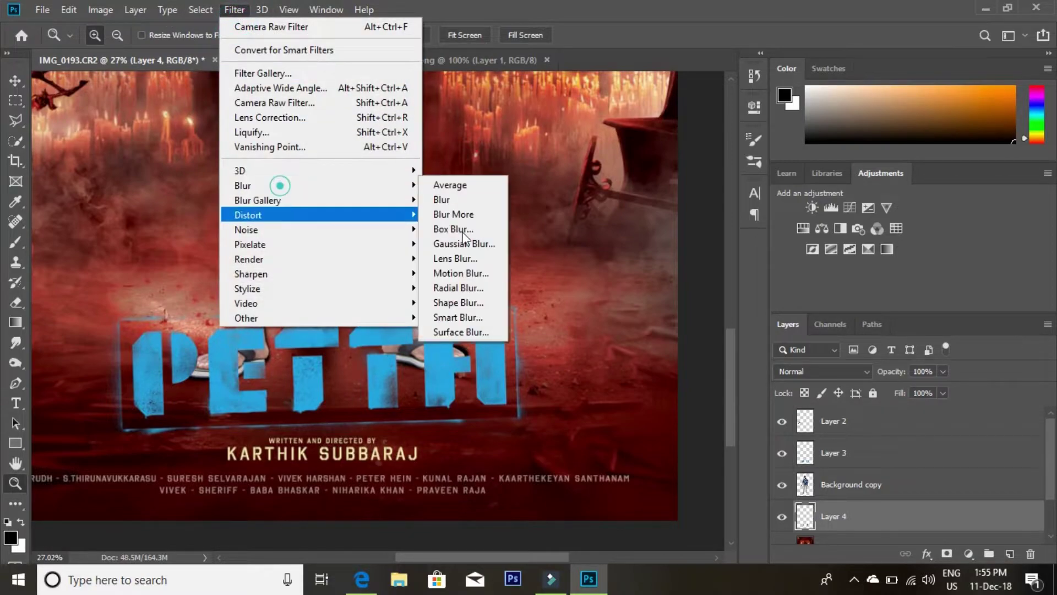
click(455, 245)
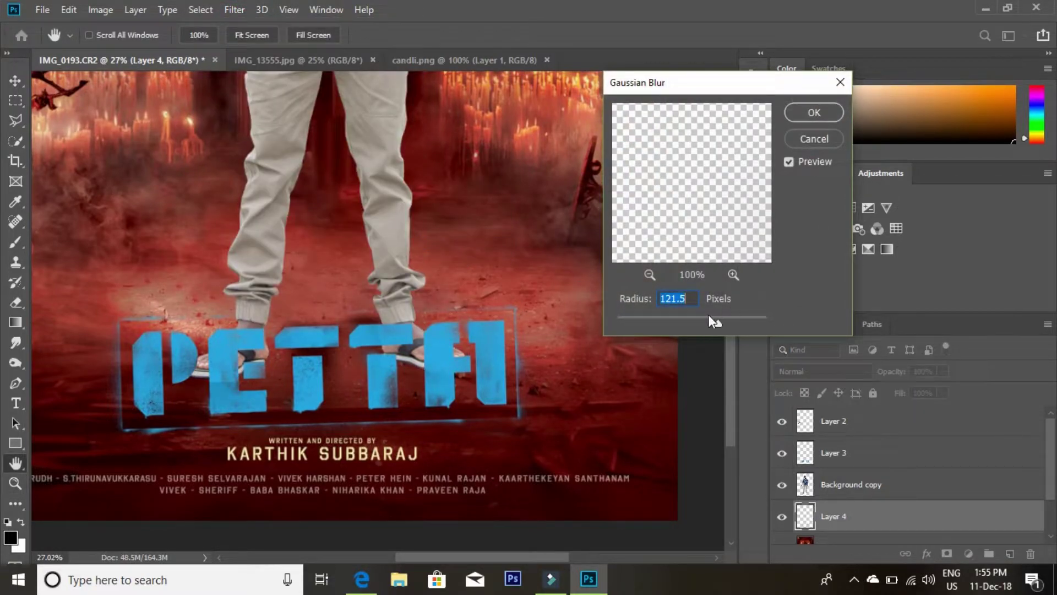
drag(709, 315, 688, 320)
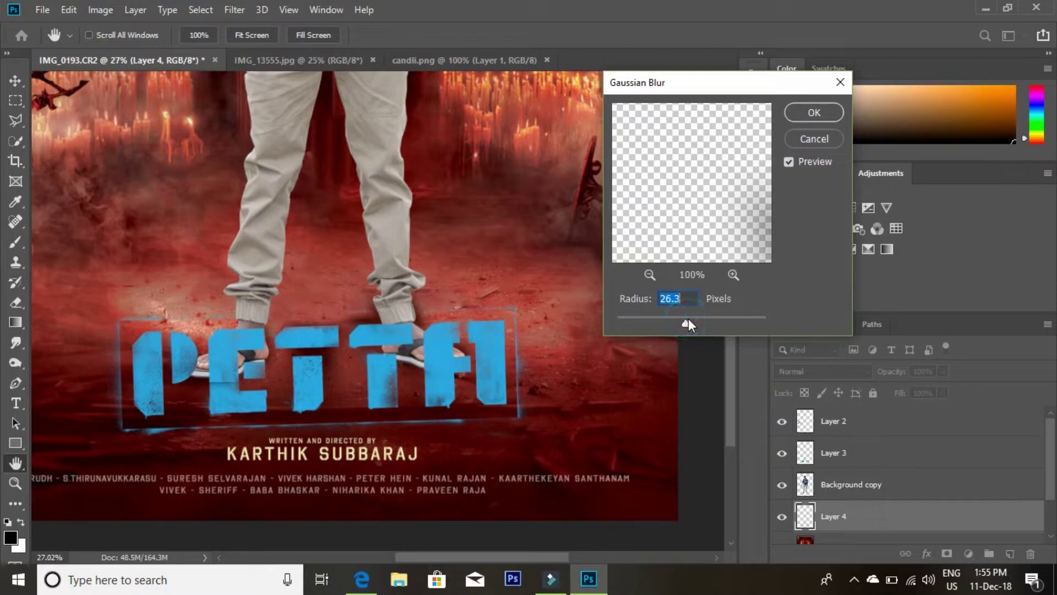
drag(676, 319, 682, 318)
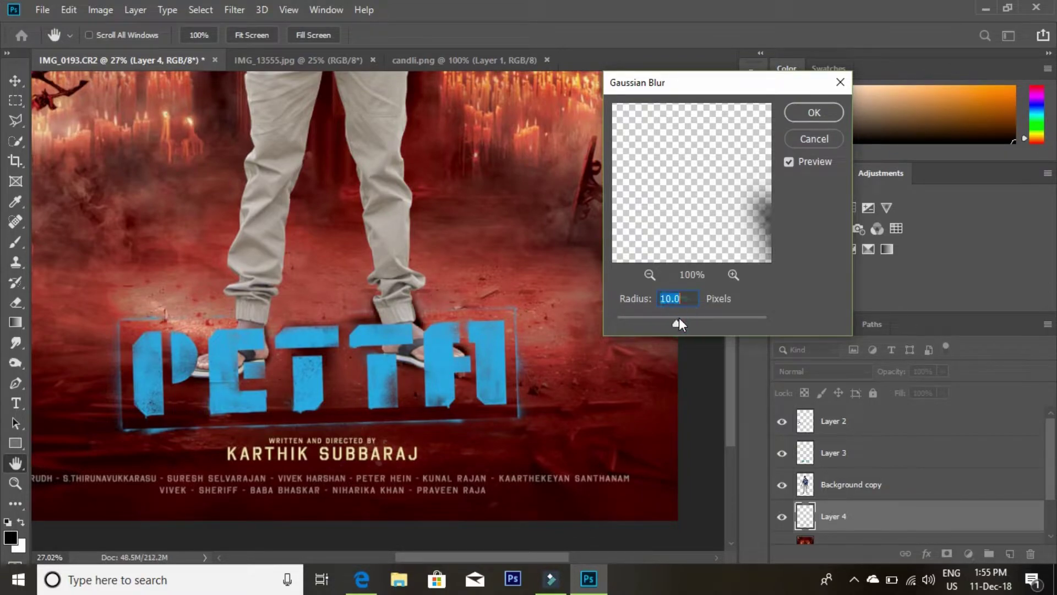
click(818, 113)
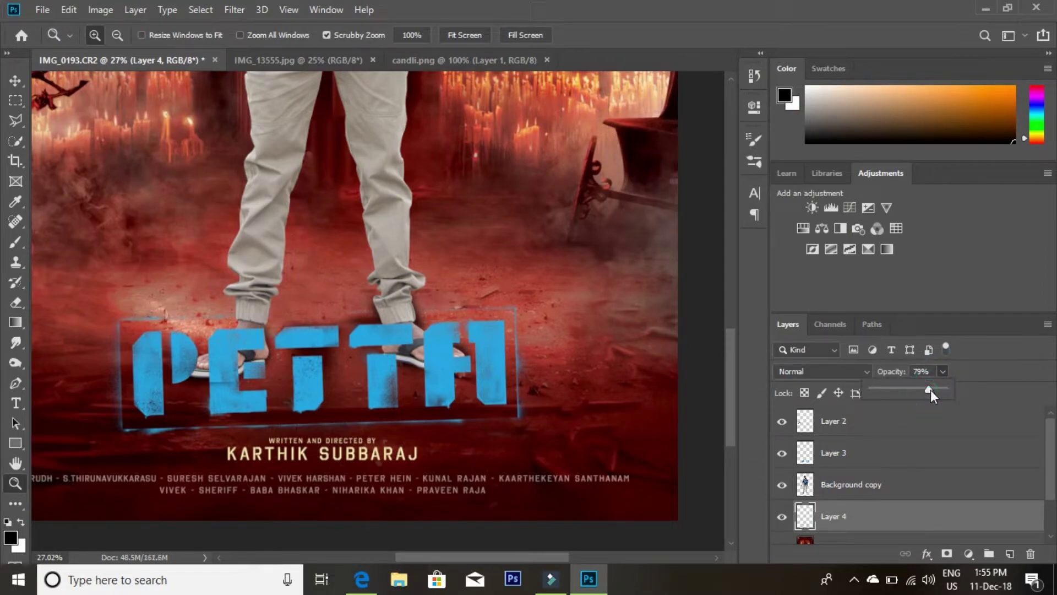
right_click(457, 367)
click(472, 374)
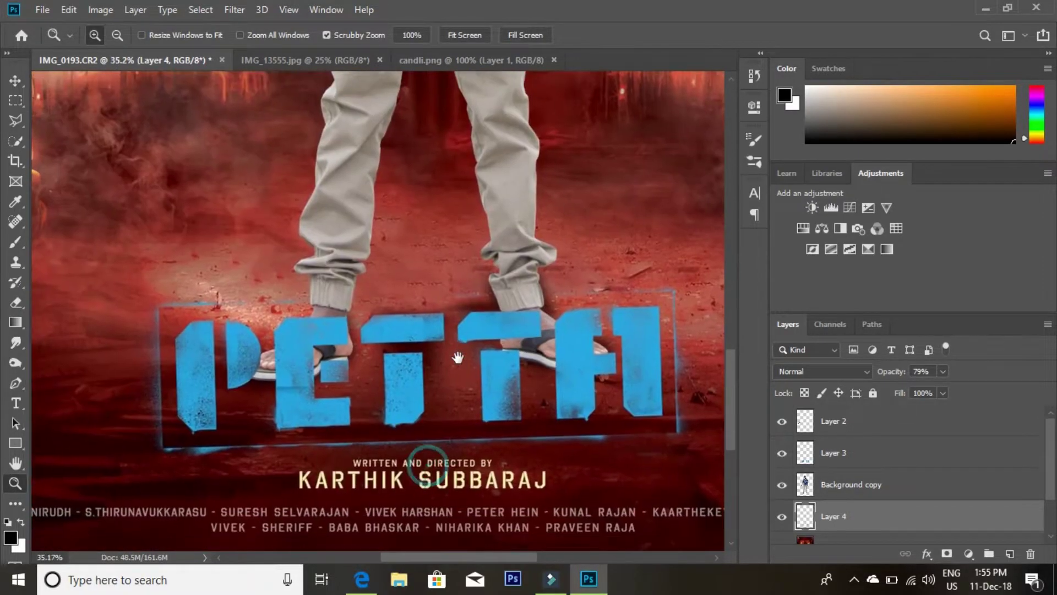
Zoom in on the PETTA letters and set the Eraser to 10 px.
drag(373, 476, 338, 337)
right_click(338, 337)
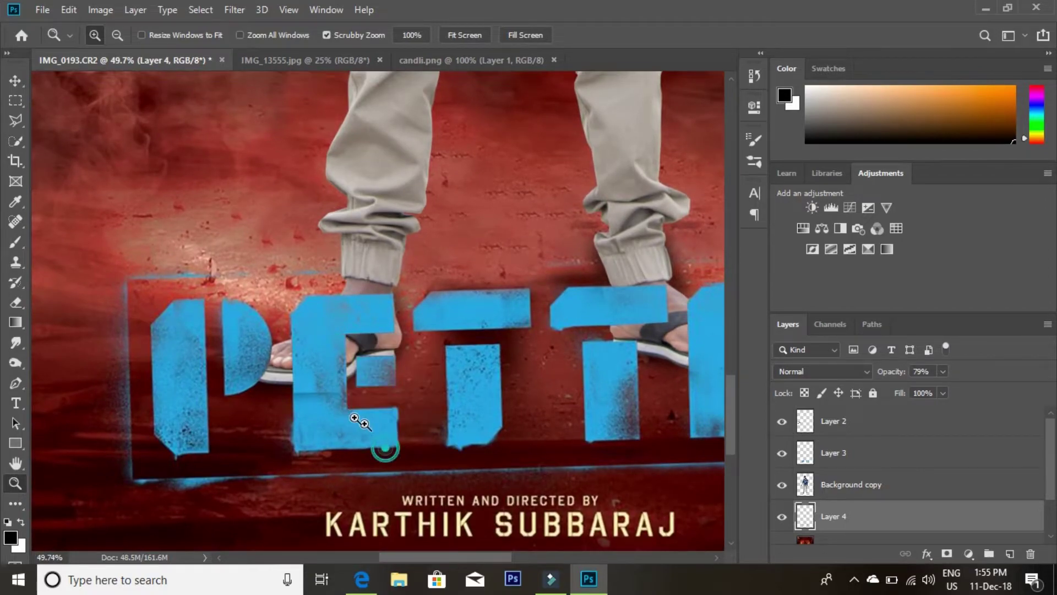
drag(354, 424, 357, 467)
key(e)
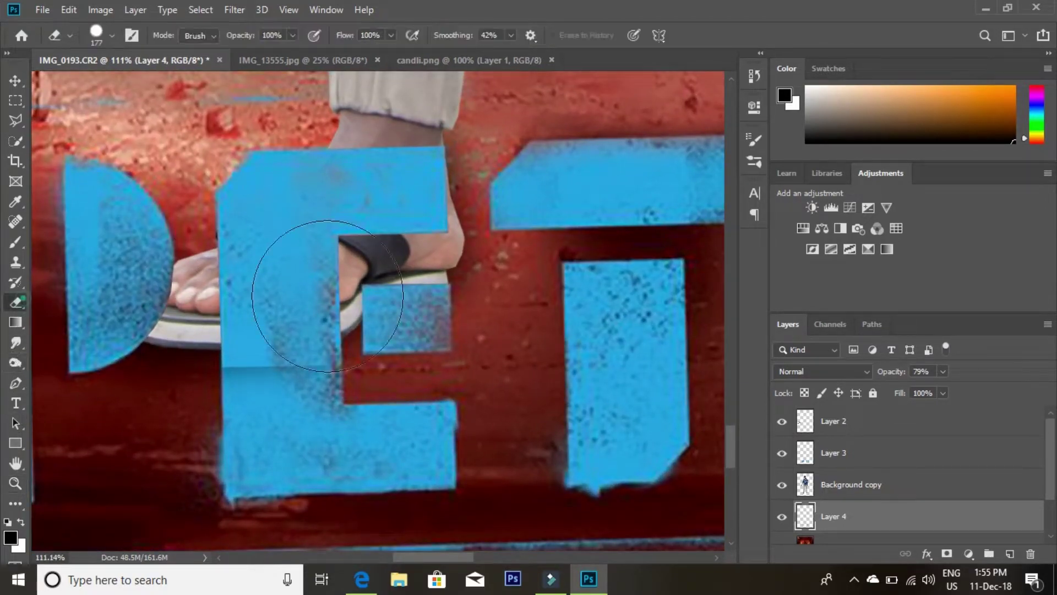
right_click(346, 297)
drag(440, 334, 426, 334)
click(220, 372)
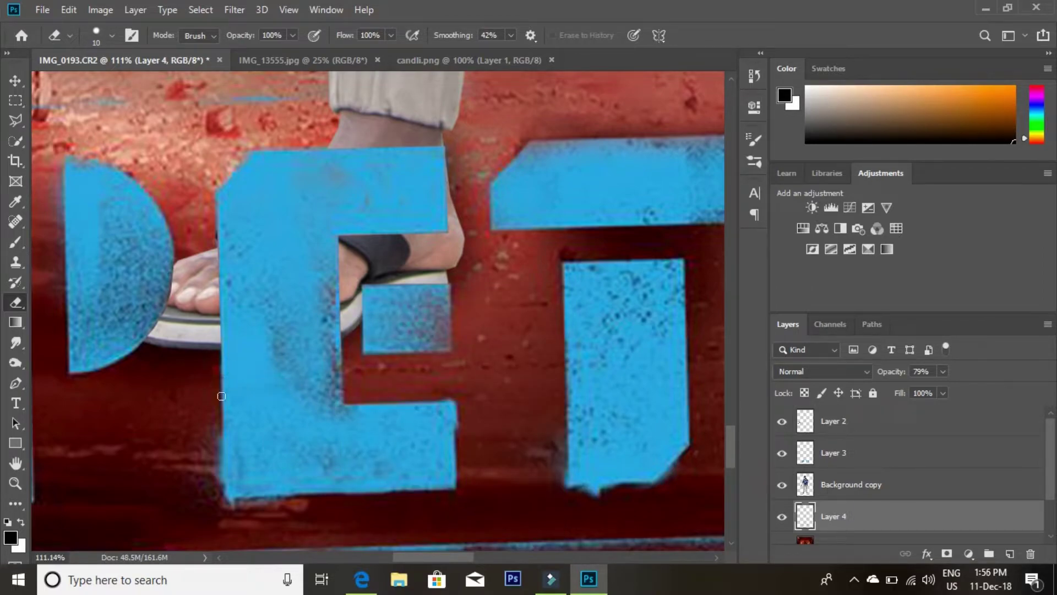
Erase the shadow spill over the TTA letters, then fit the whole poster on screen.
drag(531, 297, 377, 290)
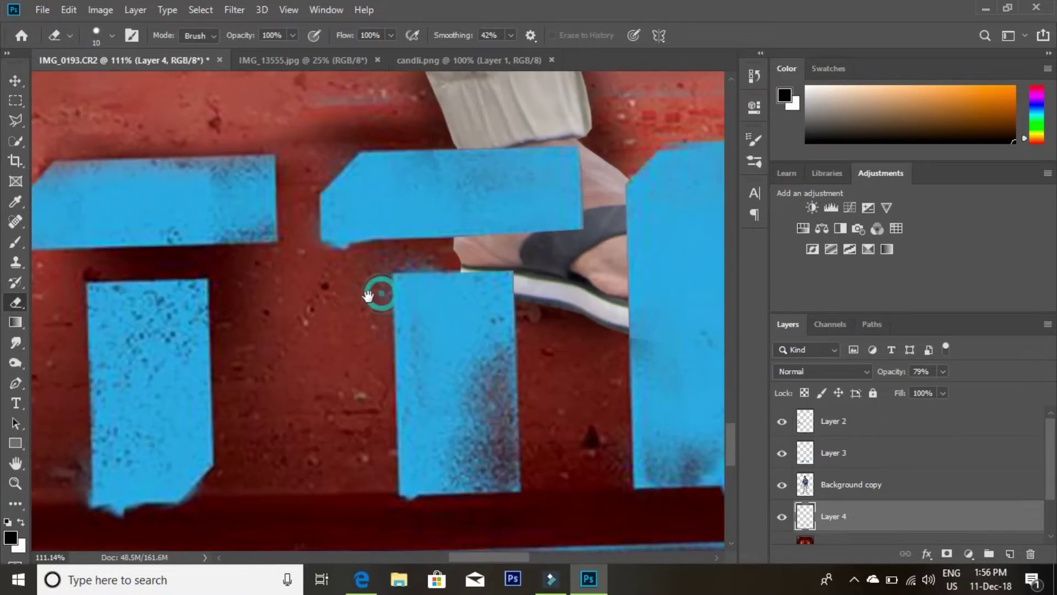
click(328, 346)
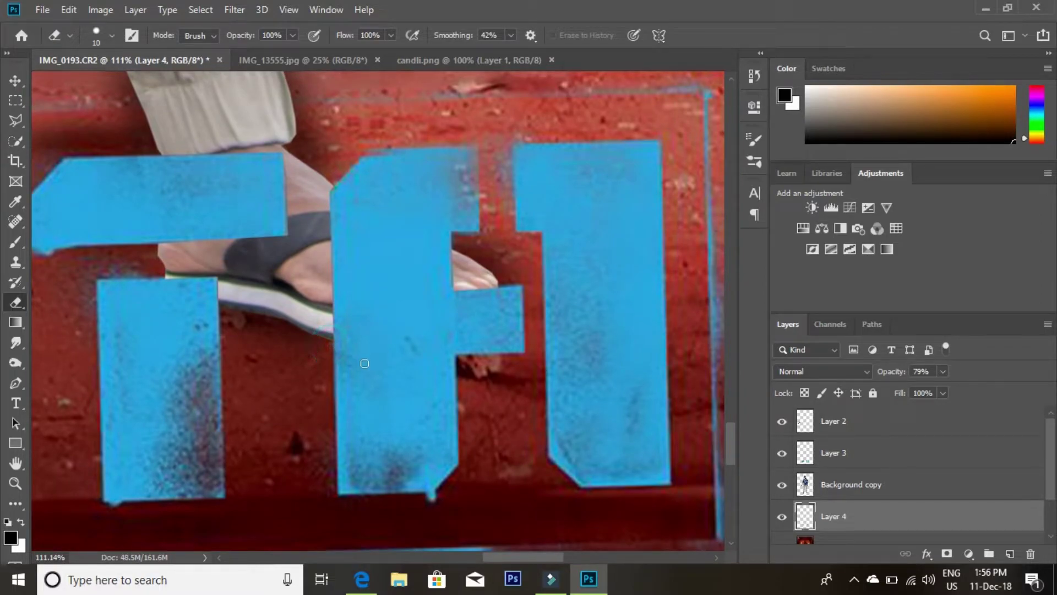
drag(364, 363, 320, 413)
click(15, 482)
right_click(389, 380)
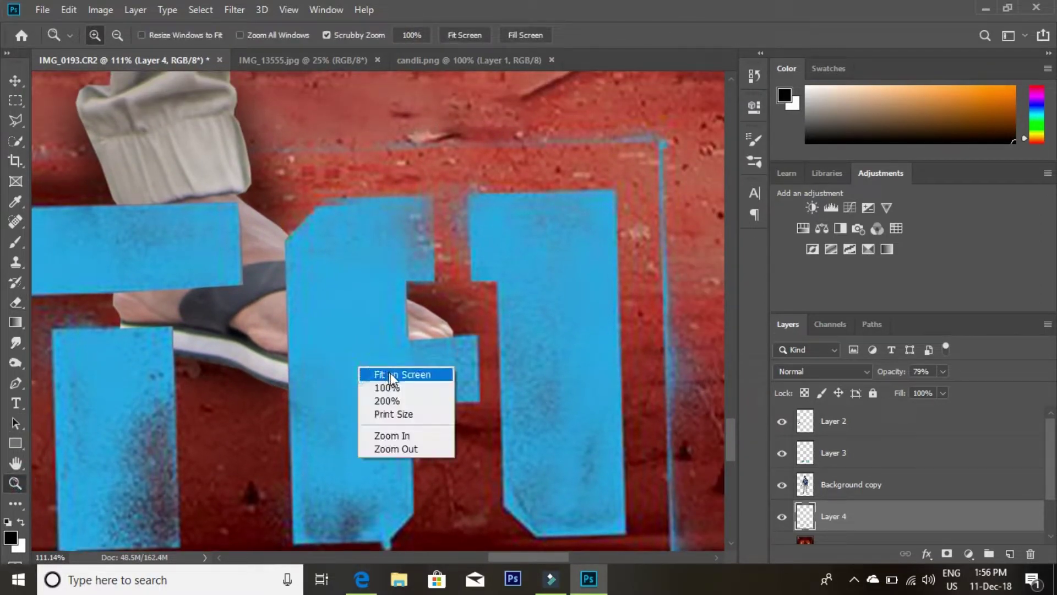
click(400, 375)
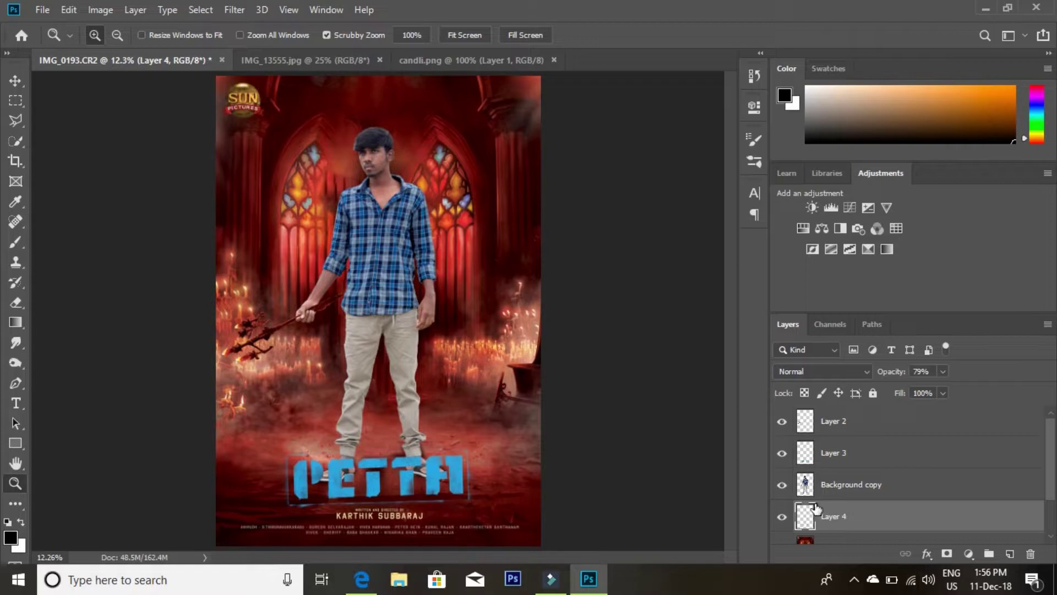
Try a Color Balance adjustment layer on Background copy, then delete it.
click(851, 486)
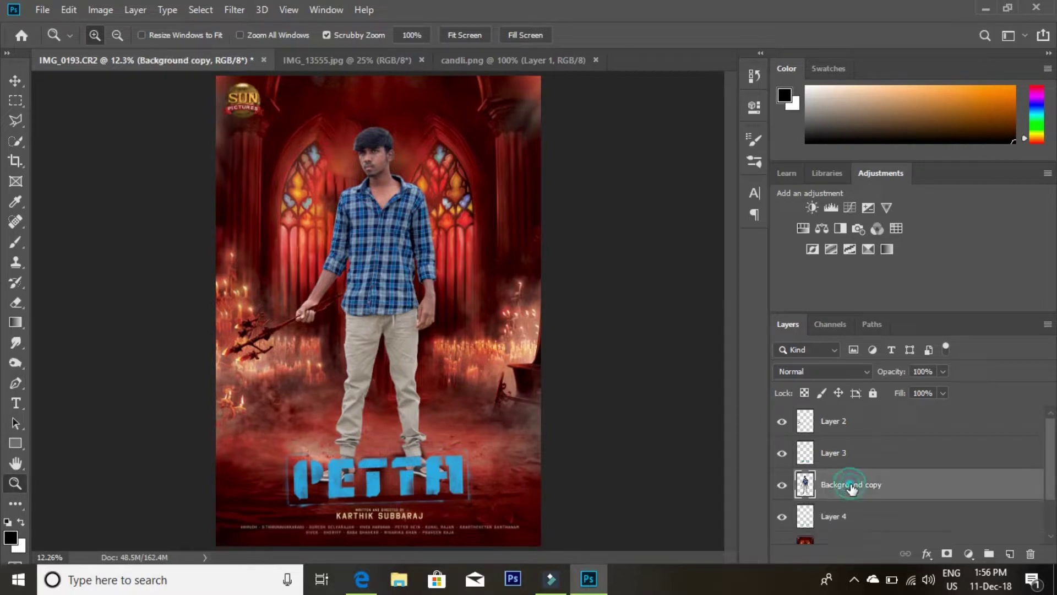
click(820, 228)
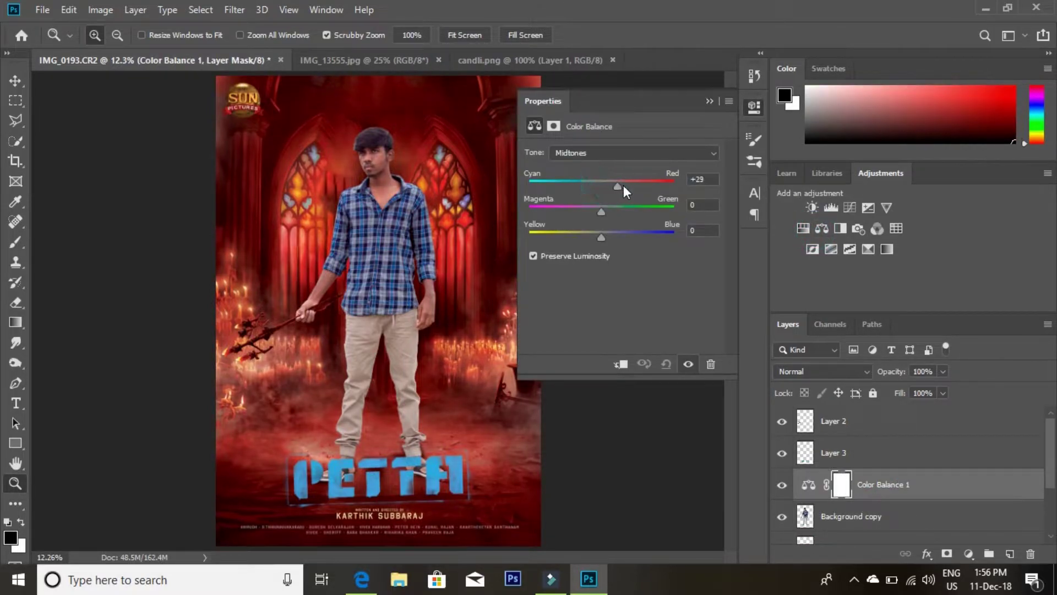
drag(618, 186, 635, 184)
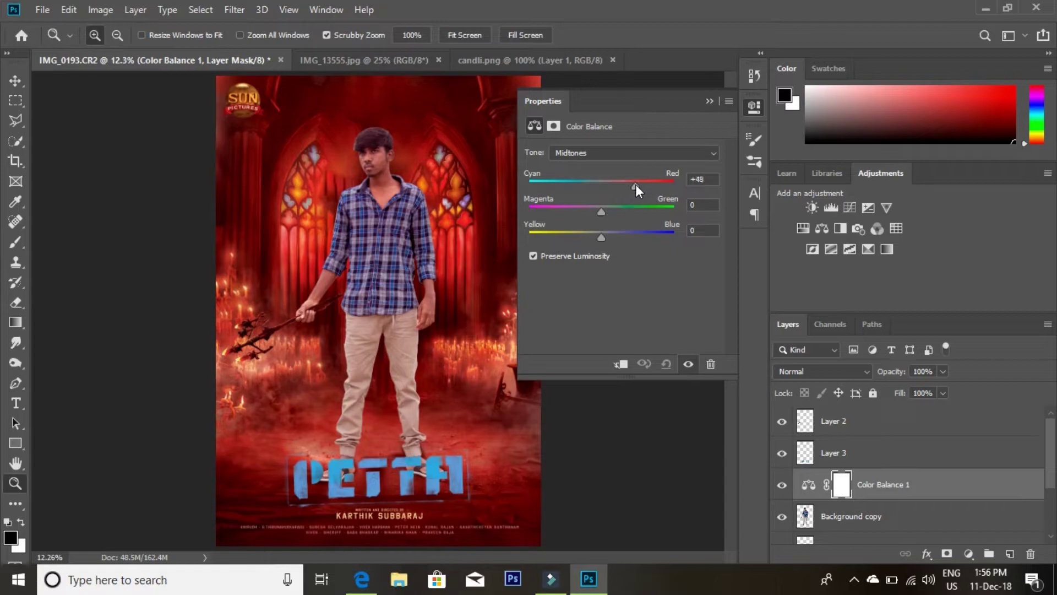
click(709, 101)
drag(918, 479, 1030, 554)
Apply Image > Adjustments > Color Balance with Midtones Cyan–Red +23 to Background copy.
click(101, 9)
mouse_move(124, 50)
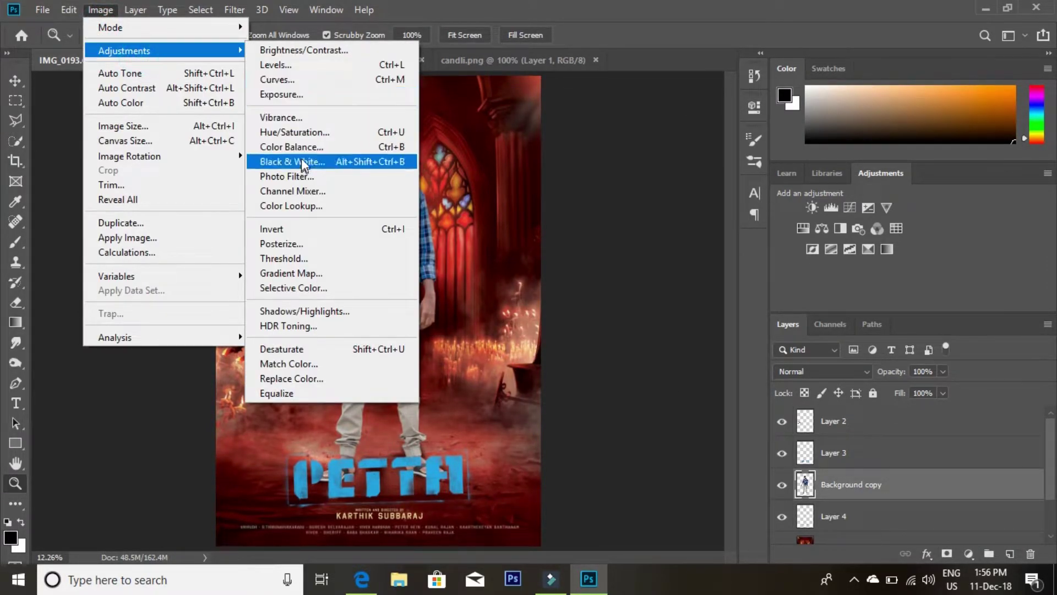
click(294, 147)
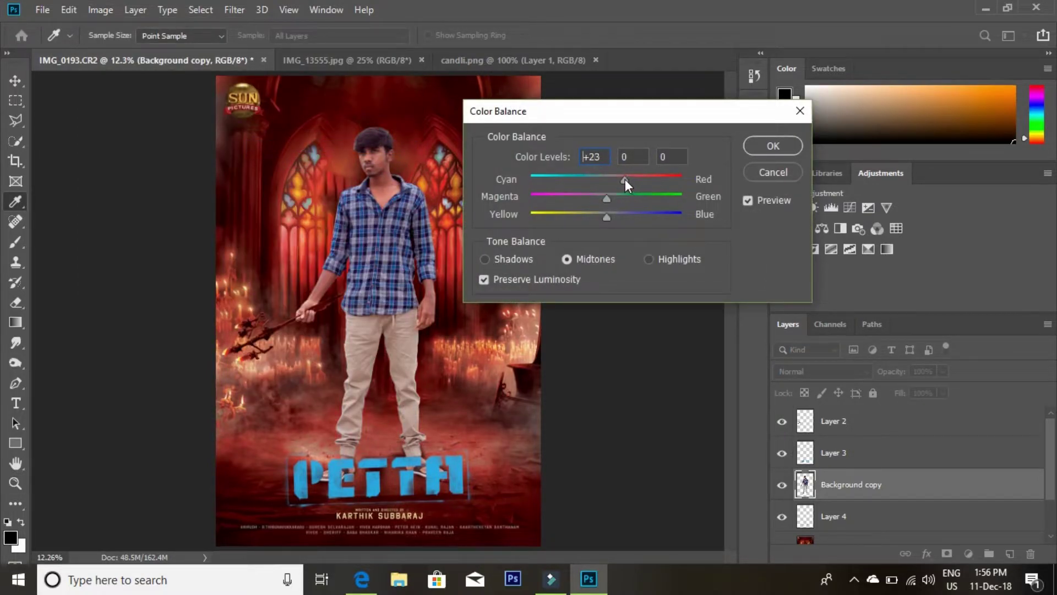
click(773, 145)
Zoom in on the legs and burn the shadows along the upper trouser thigh.
key(z)
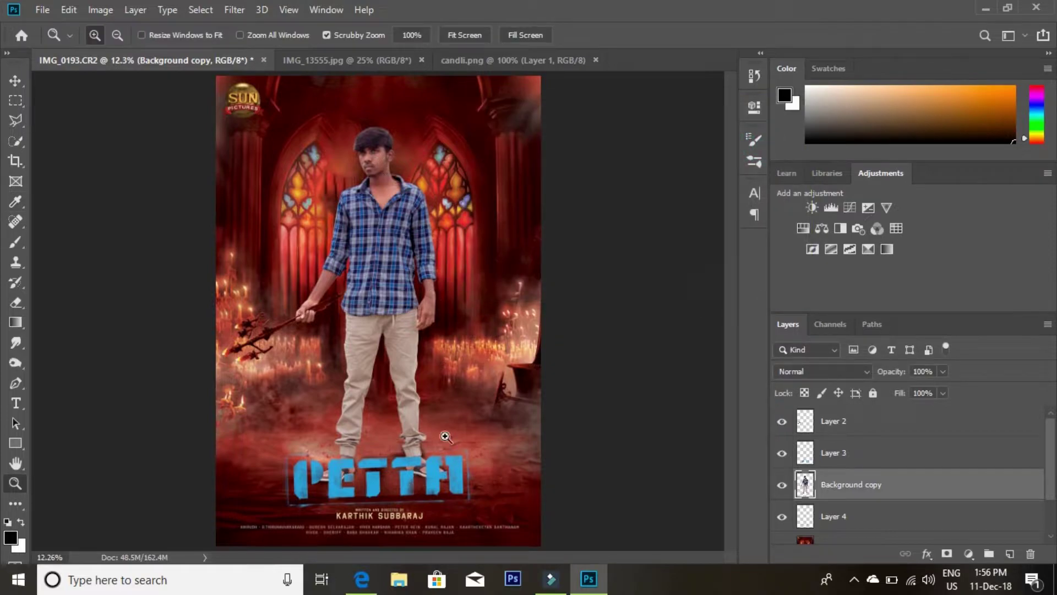
drag(469, 463, 10, 358)
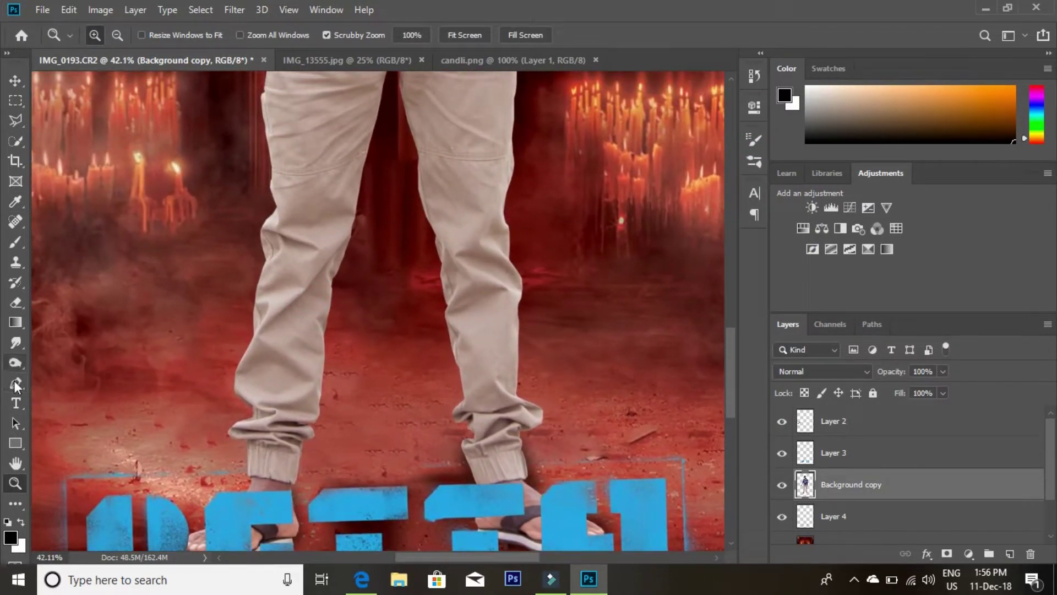
click(15, 362)
right_click(285, 318)
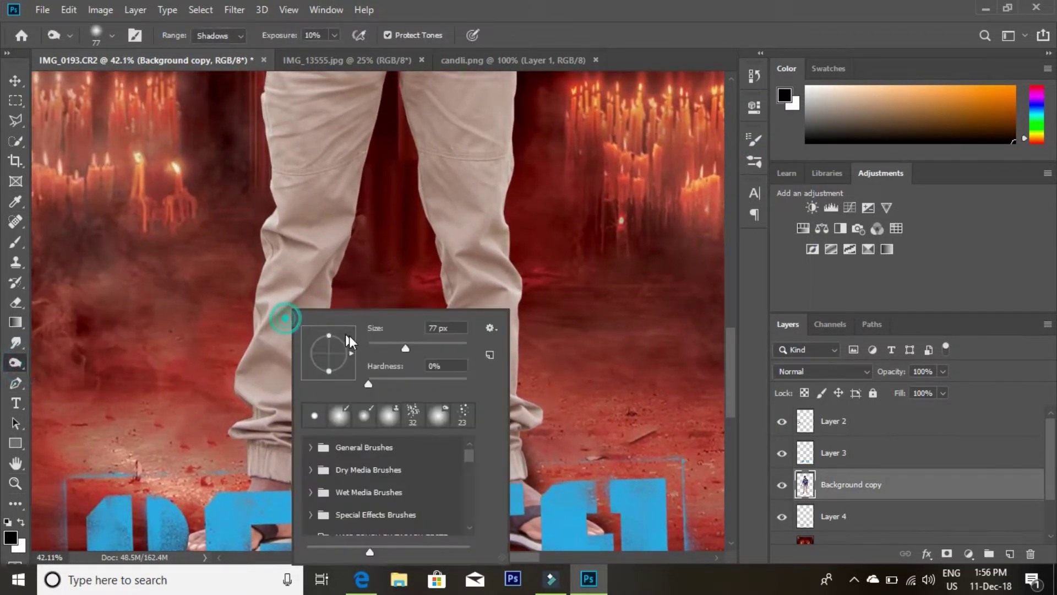
key(Return)
drag(318, 255, 301, 406)
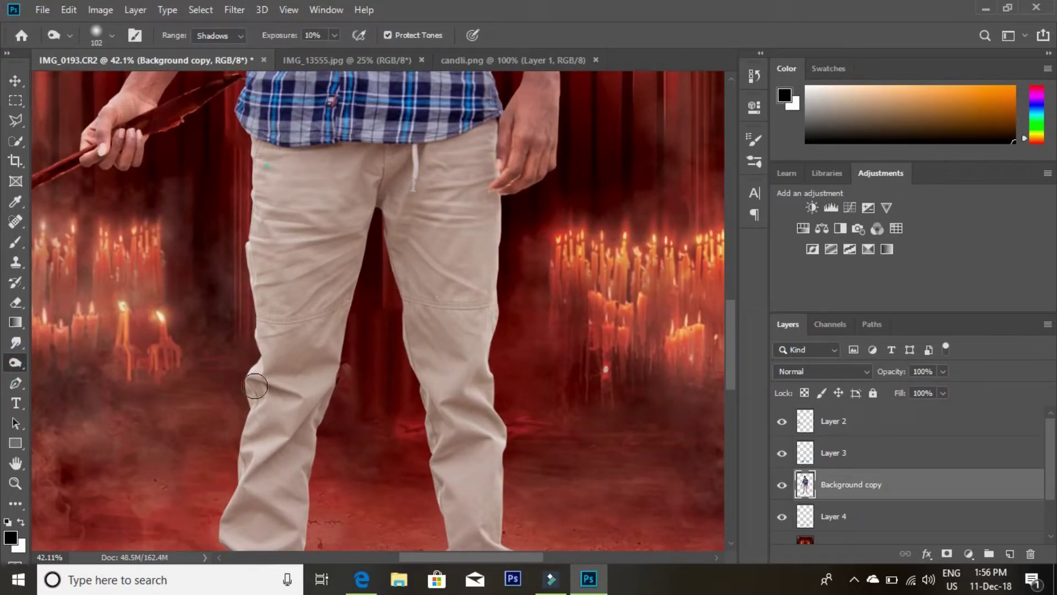
drag(255, 386, 281, 206)
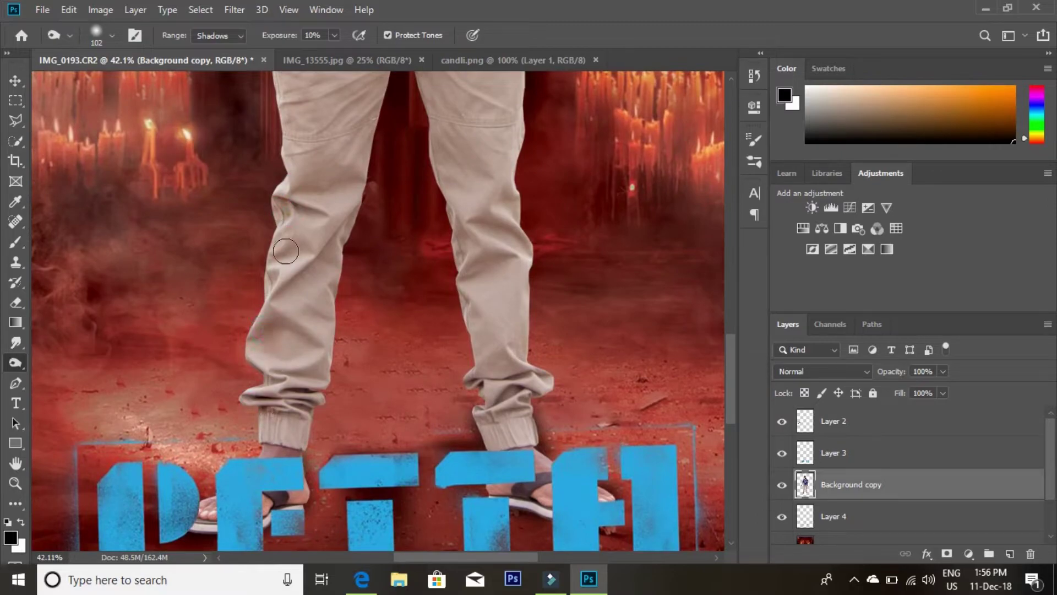
scroll(291, 426, up, 10)
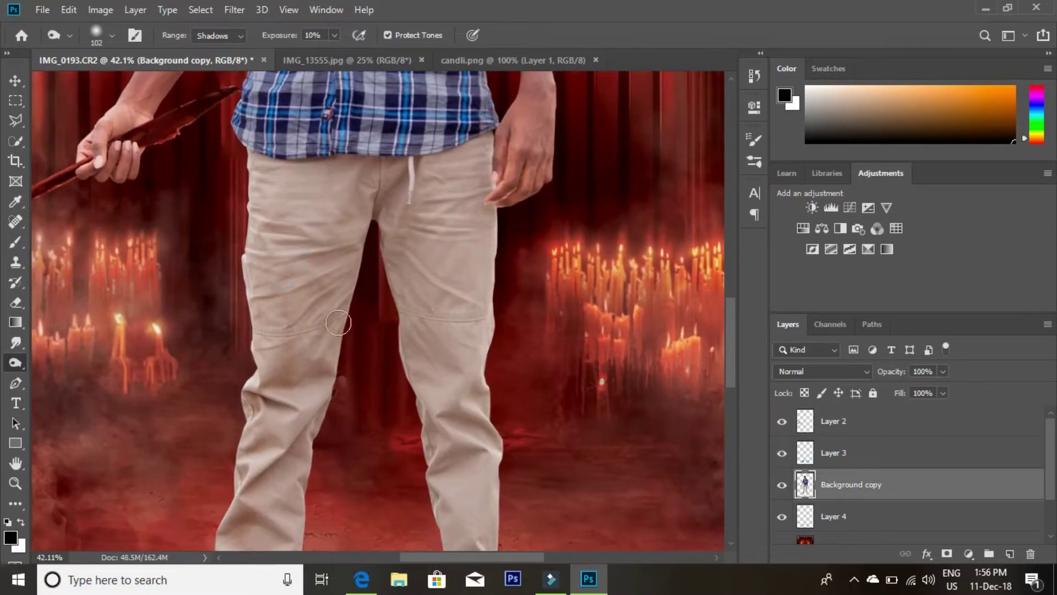
drag(302, 189, 277, 193)
scroll(302, 217, up, 3)
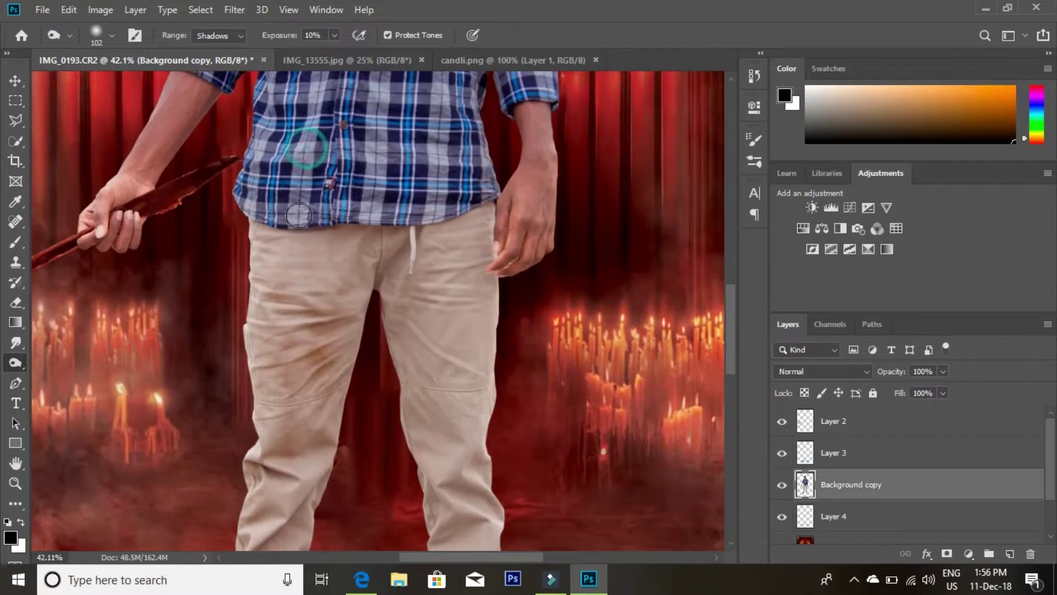
drag(261, 259, 283, 252)
Enlarge the Burn brush to 143 px and deepen the thigh folds and sandal-strap shadow.
right_click(422, 303)
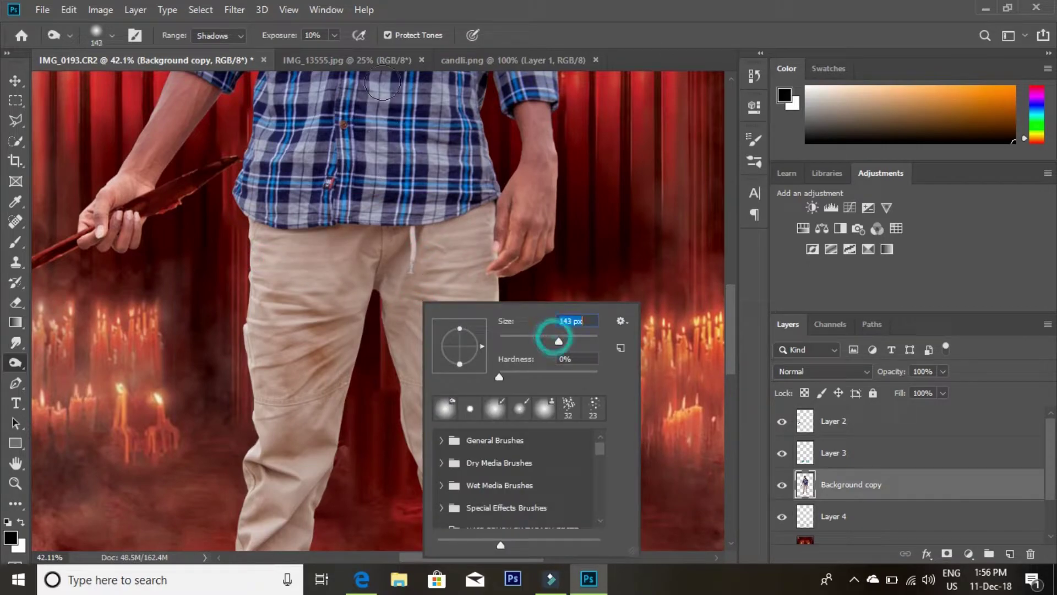
drag(334, 35, 345, 55)
drag(258, 241, 330, 320)
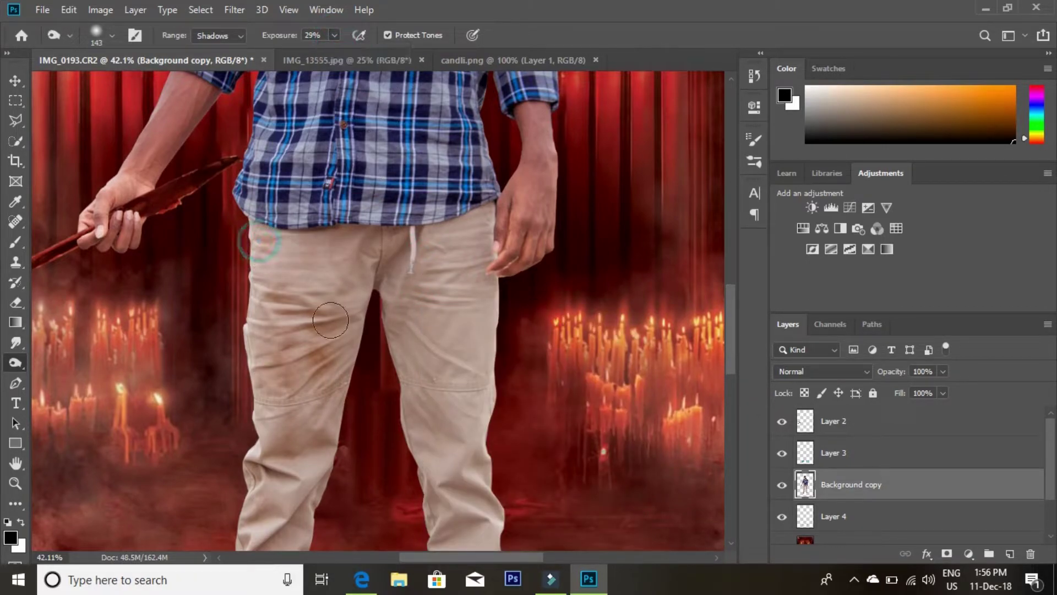
scroll(331, 321, down, 4)
scroll(366, 350, down, 2)
scroll(283, 243, down, 2)
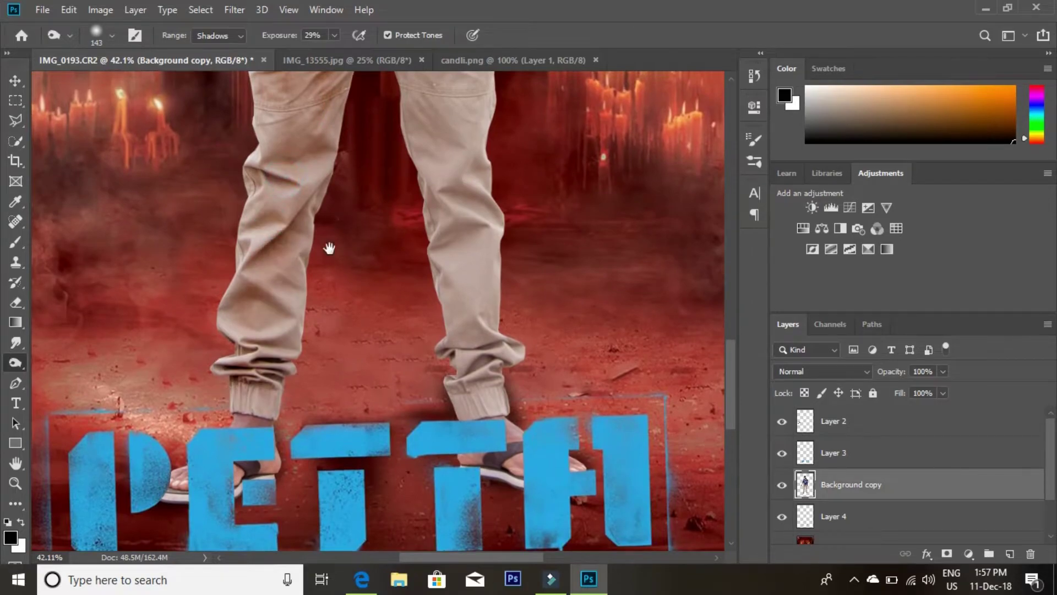
scroll(329, 248, up, 6)
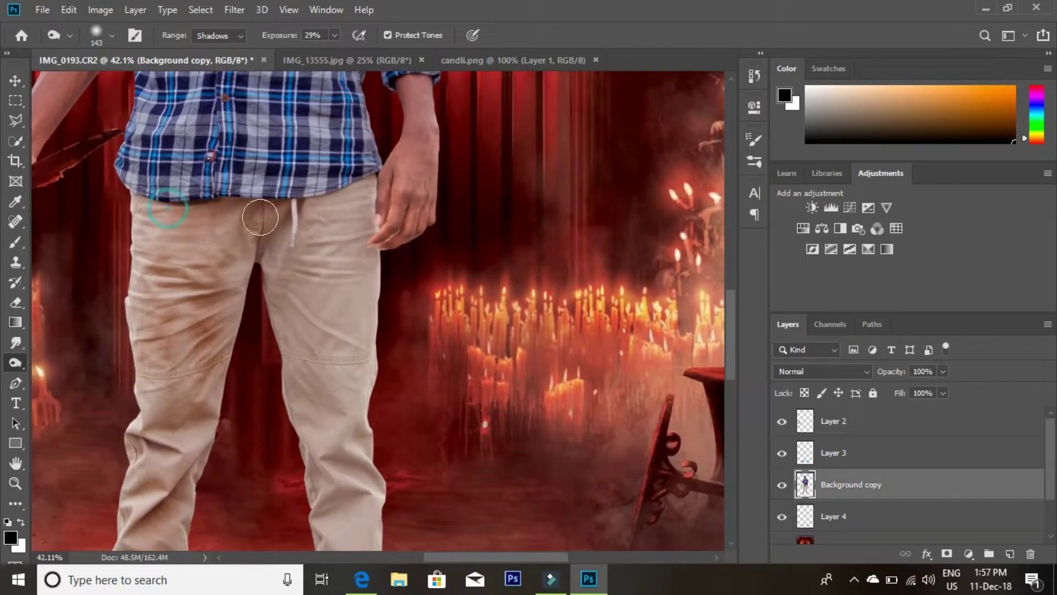
drag(328, 405, 314, 341)
scroll(314, 340, down, 2)
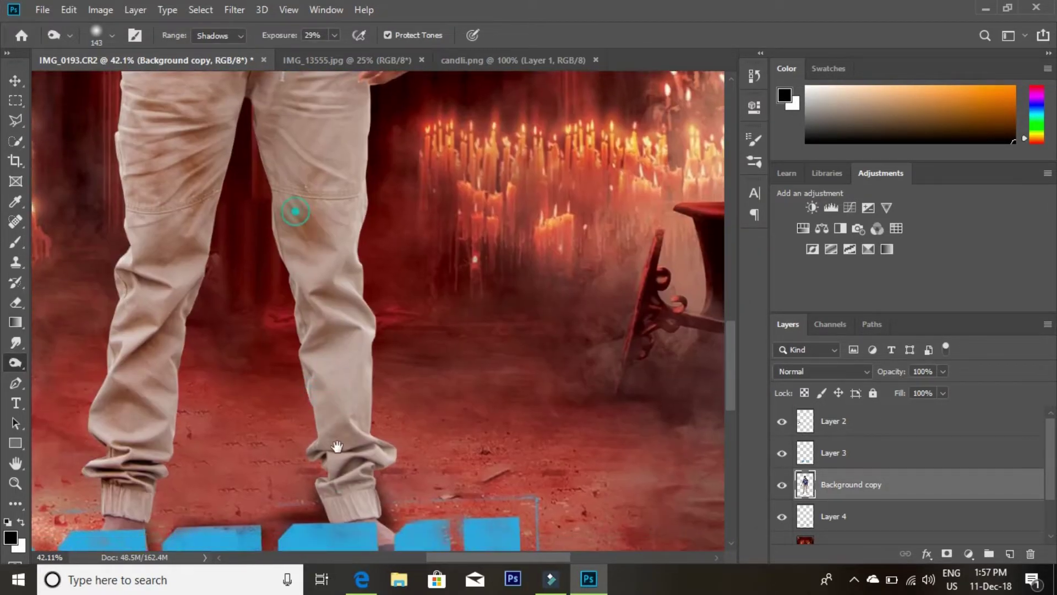
scroll(314, 341, down, 3)
scroll(371, 275, up, 6)
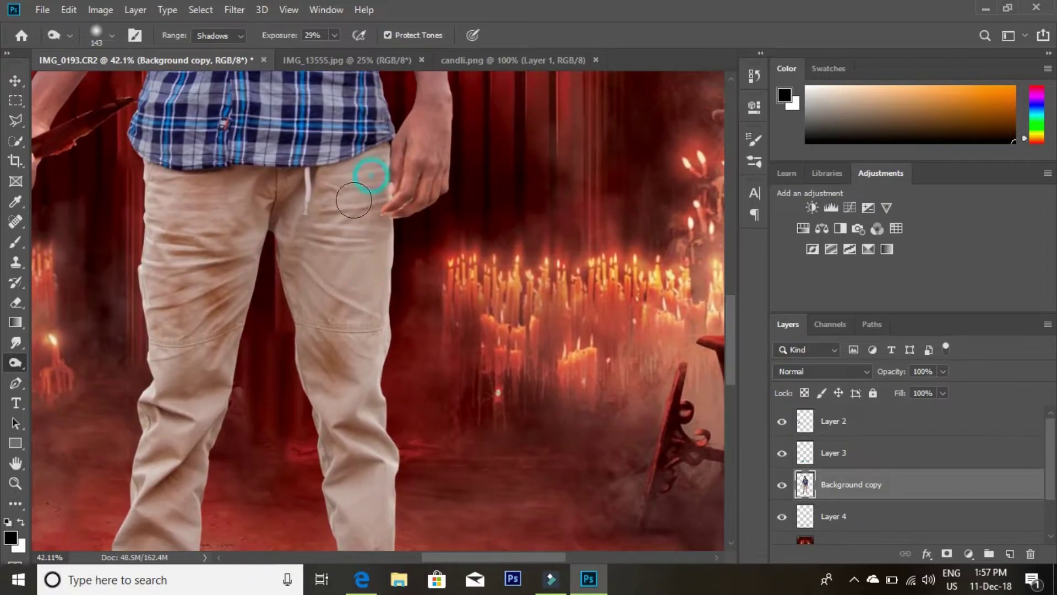
scroll(259, 354, down, 2)
scroll(260, 438, down, 2)
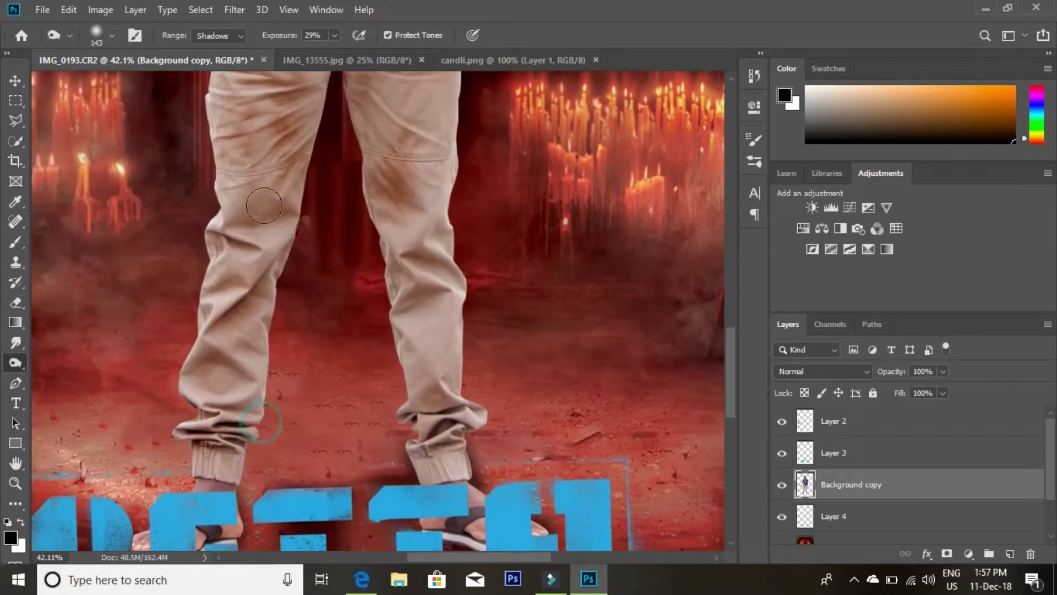
scroll(231, 375, down, 1)
scroll(226, 347, down, 1)
scroll(224, 333, down, 1)
drag(223, 333, 180, 370)
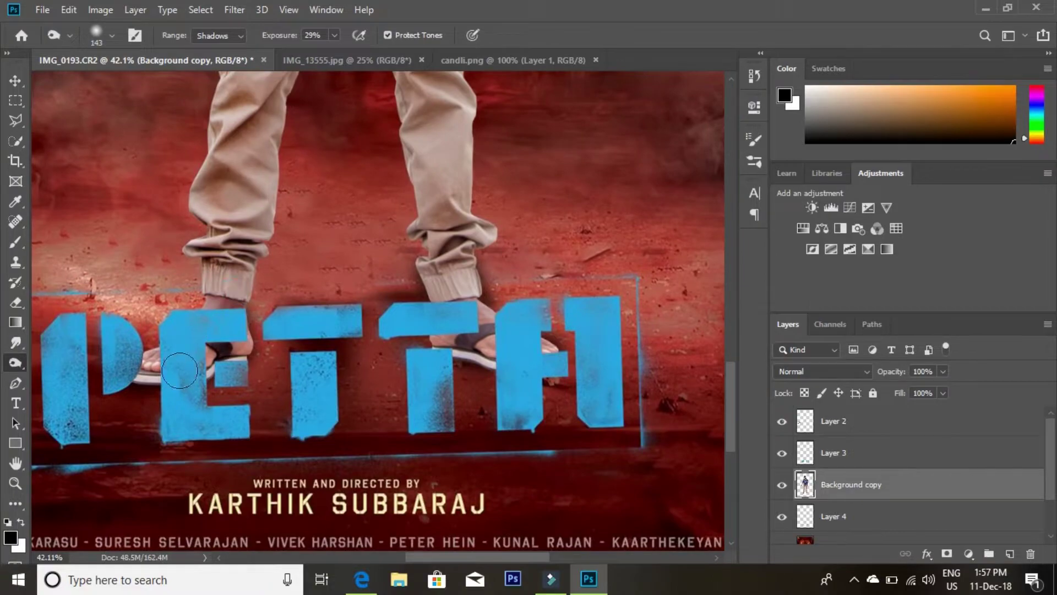
Delete the last burn step from the History panel, then collapse the panels.
click(754, 76)
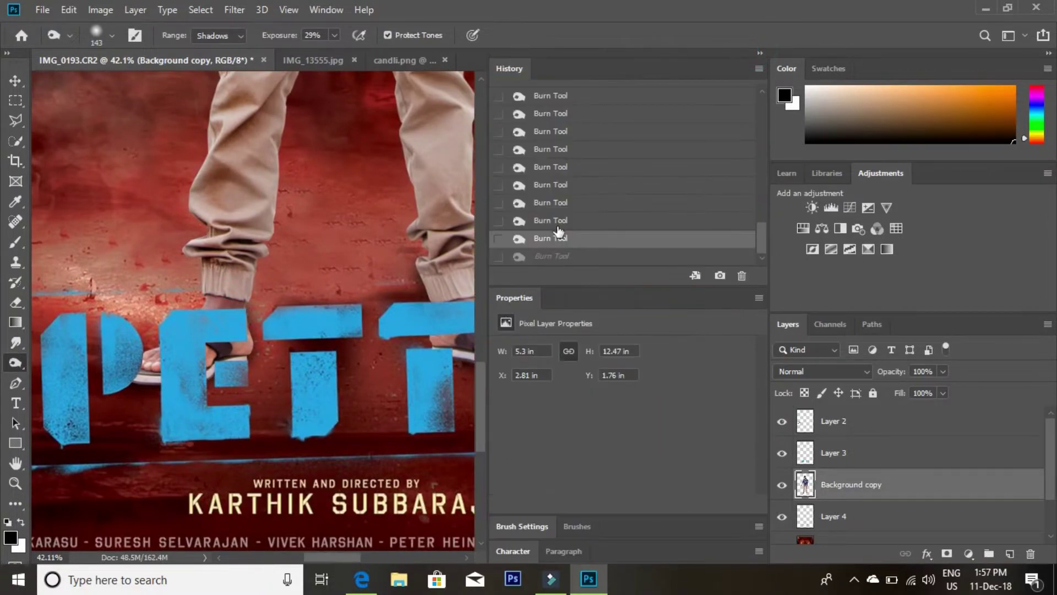
right_click(557, 228)
click(583, 246)
click(450, 227)
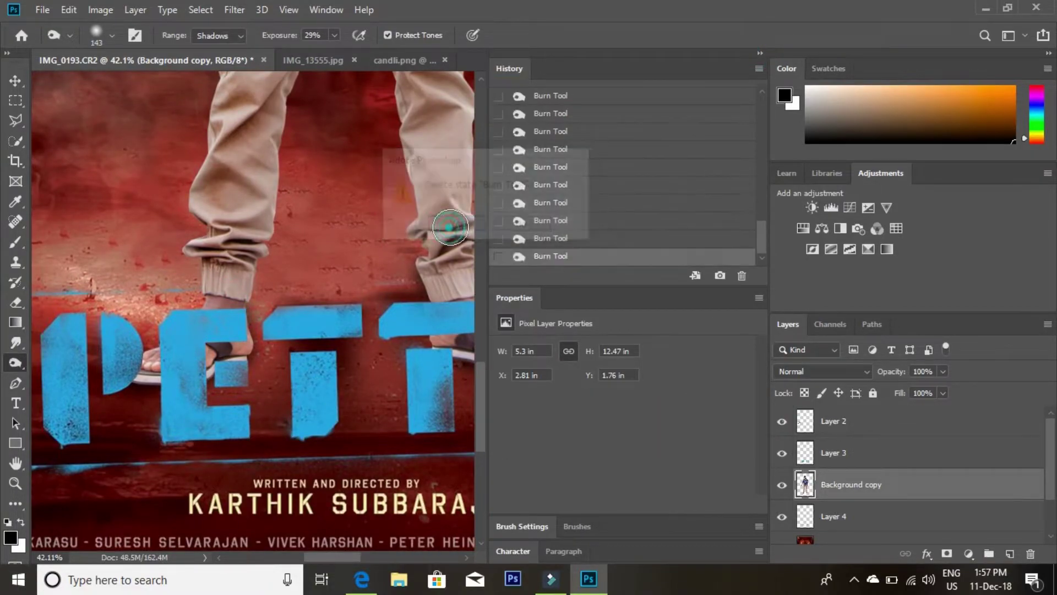
click(759, 55)
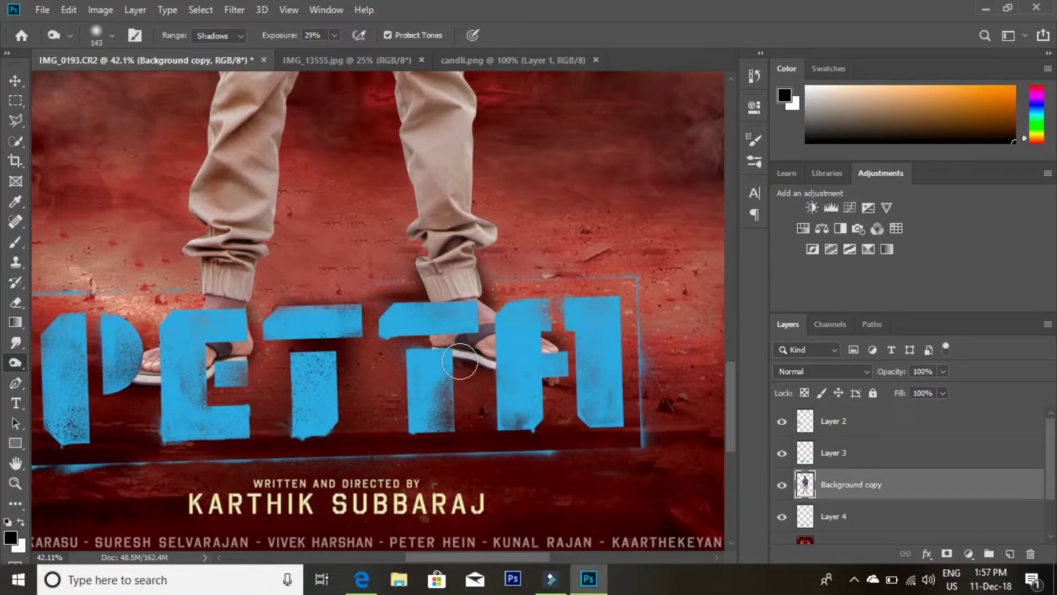
Look over the PETTA title area, then fit the whole poster on screen.
drag(318, 365, 356, 356)
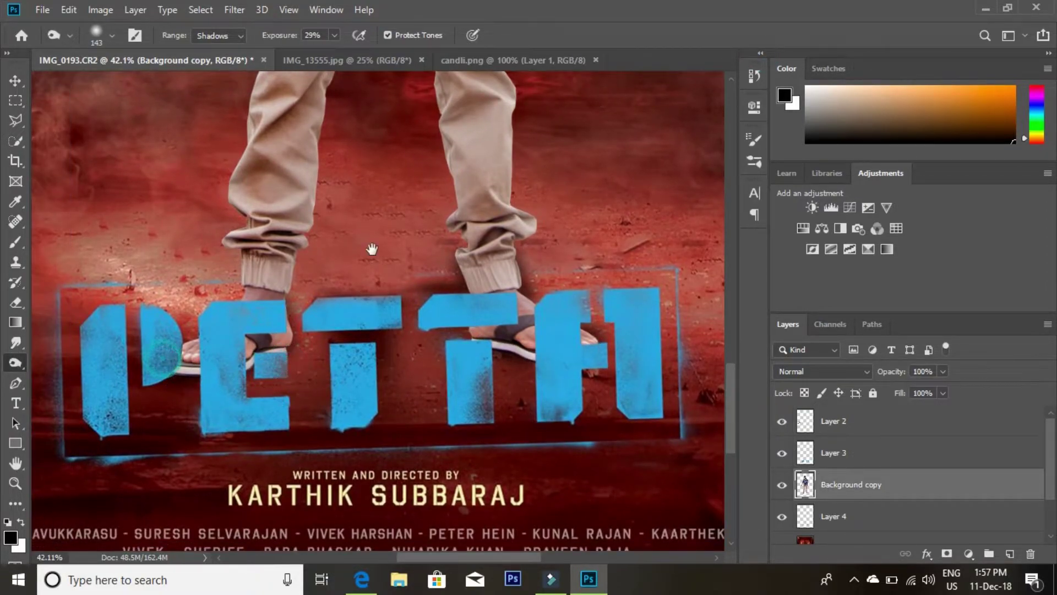
scroll(353, 330, up, 5)
scroll(325, 369, up, 3)
scroll(347, 313, up, 3)
scroll(357, 310, down, 5)
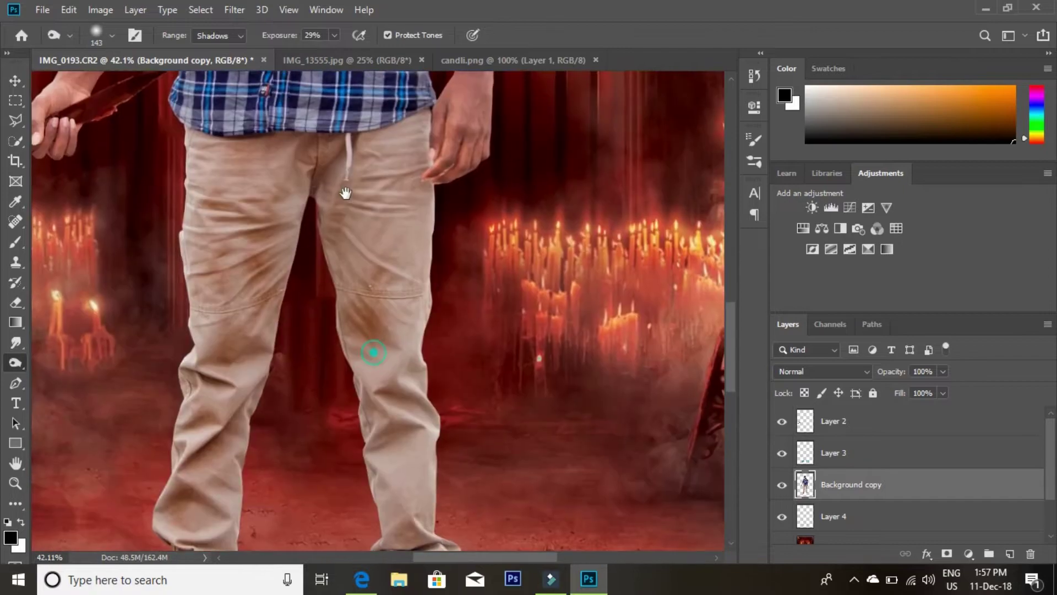
scroll(386, 264, down, 4)
scroll(404, 226, down, 2)
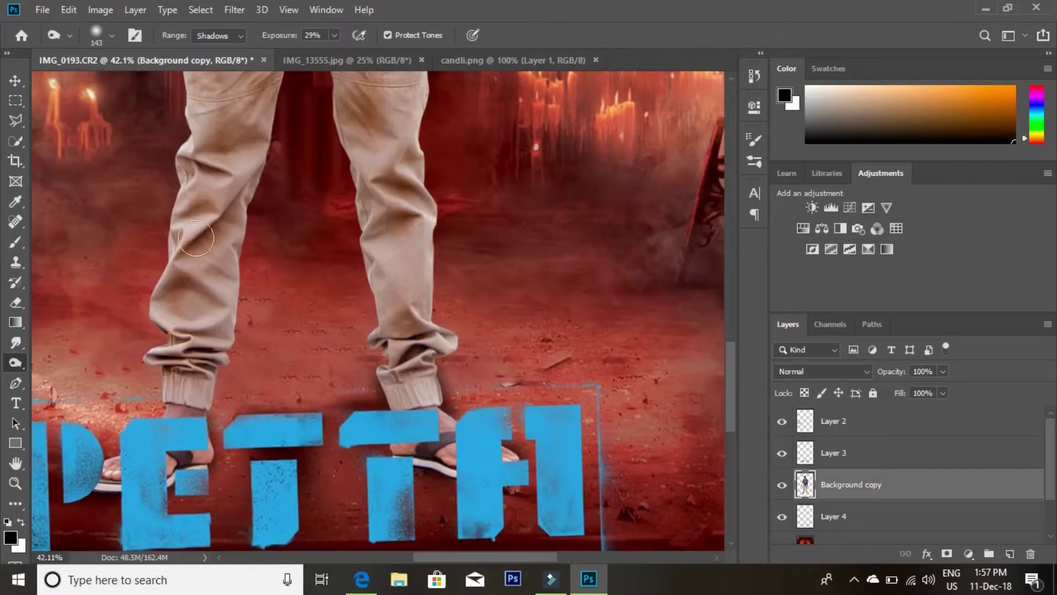
scroll(234, 264, up, 3)
scroll(231, 343, up, 3)
scroll(232, 344, up, 3)
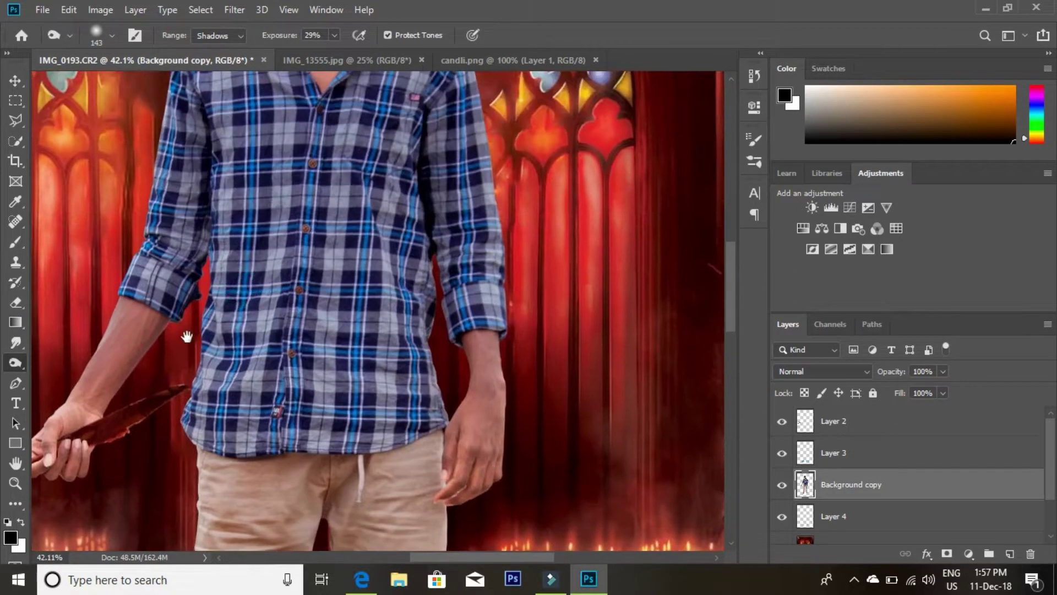
scroll(127, 422, down, 1)
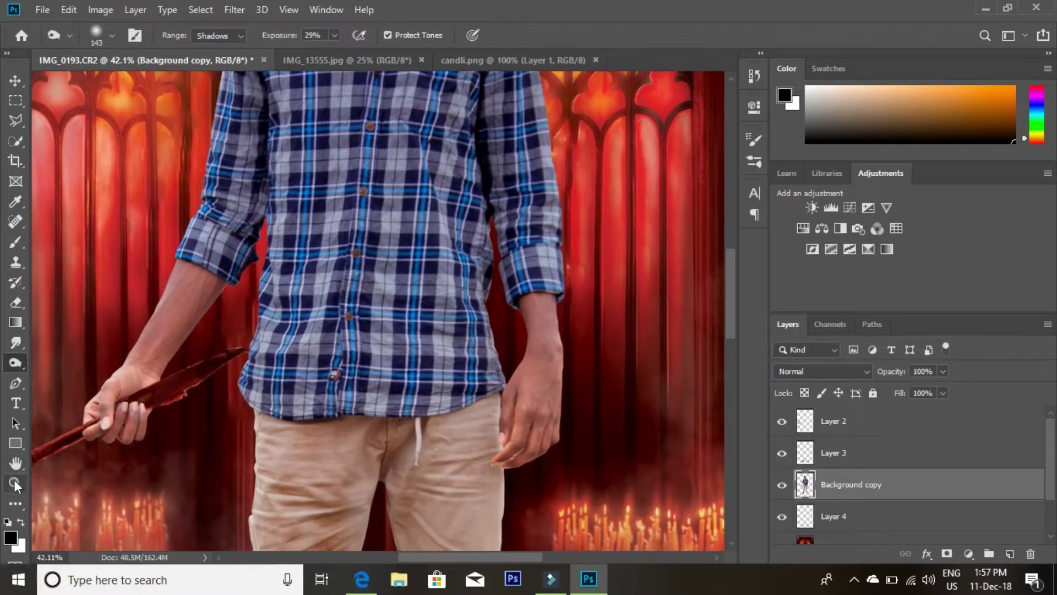
click(14, 483)
right_click(224, 392)
click(260, 402)
Add a new empty Layer 5 above Background copy.
scroll(875, 473, down, 1)
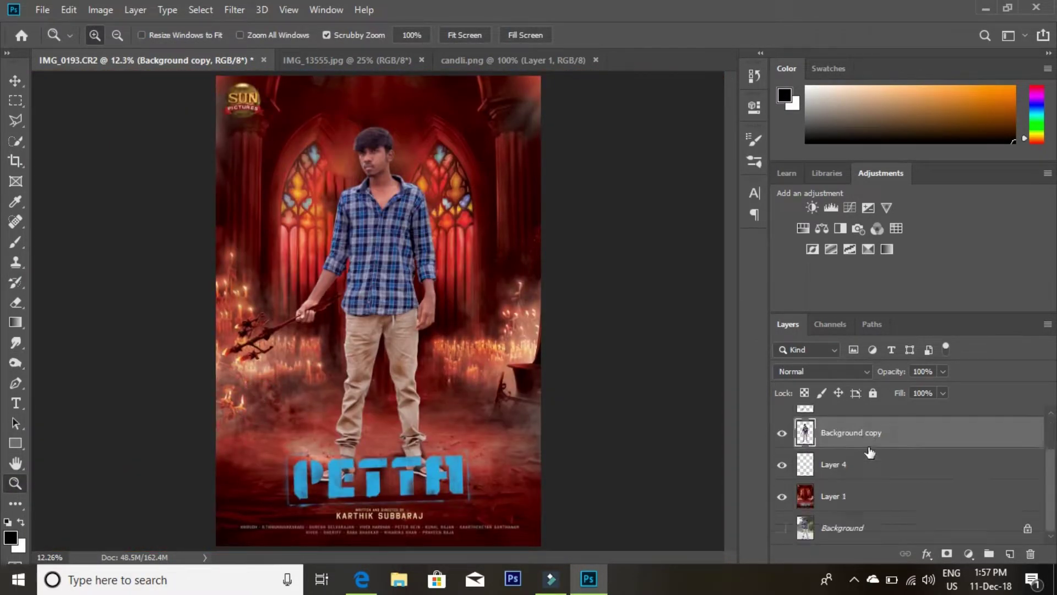
scroll(875, 473, up, 1)
click(1009, 553)
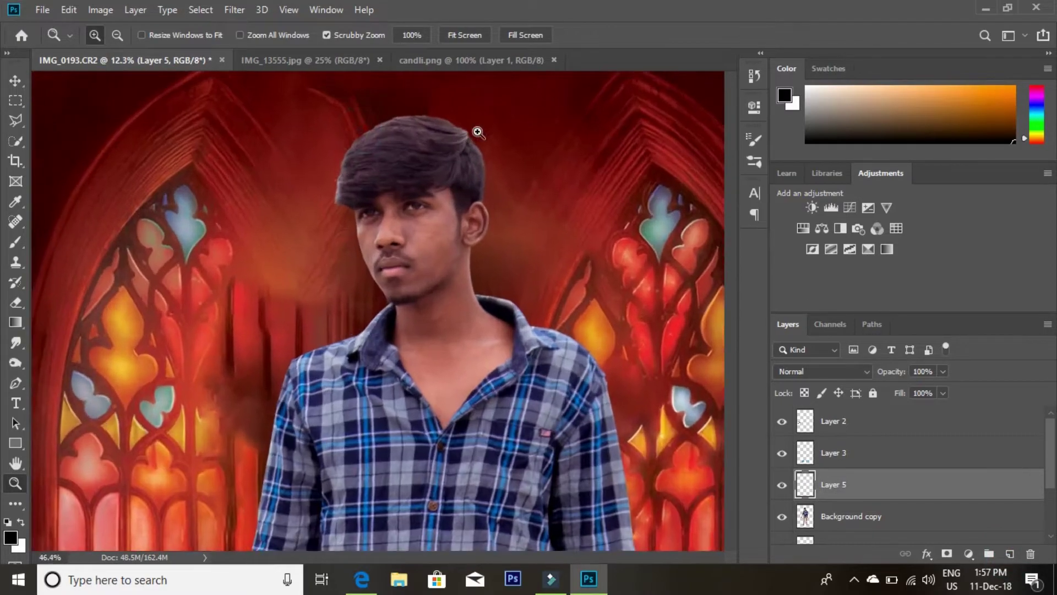
Zoom in on the man's head and sample a reddish-orange foreground colour from the artwork.
drag(361, 131, 521, 158)
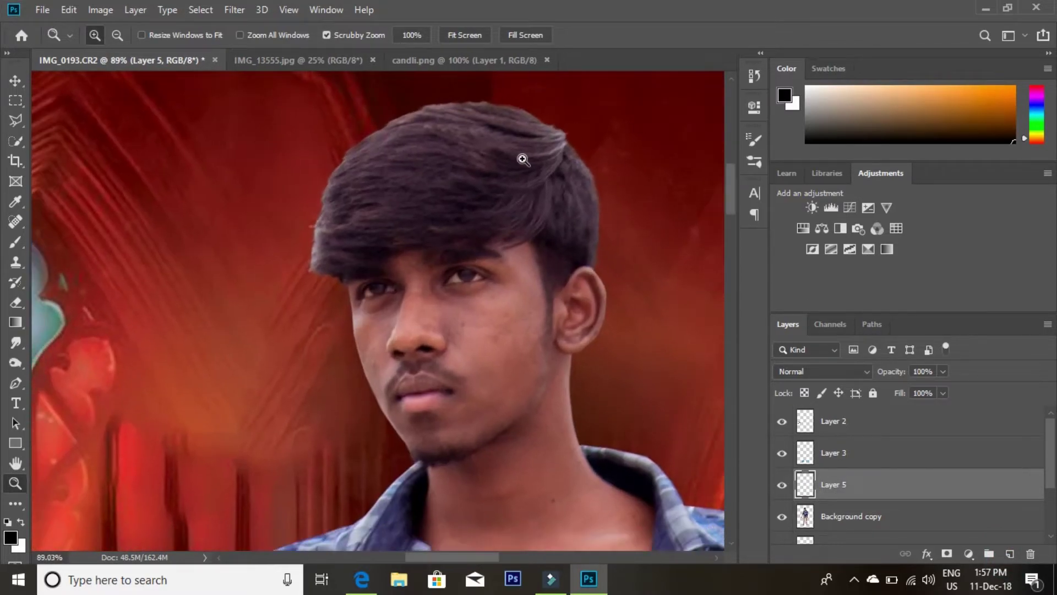
drag(437, 354, 317, 220)
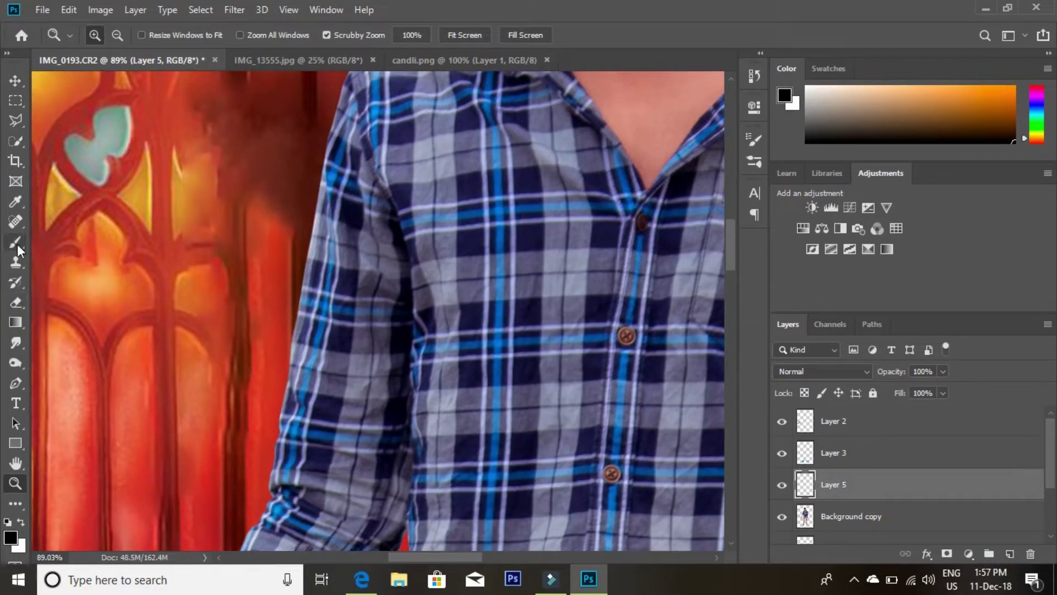
click(15, 202)
mouse_move(179, 319)
mouse_down()
mouse_move(235, 259)
mouse_move(262, 248)
mouse_up()
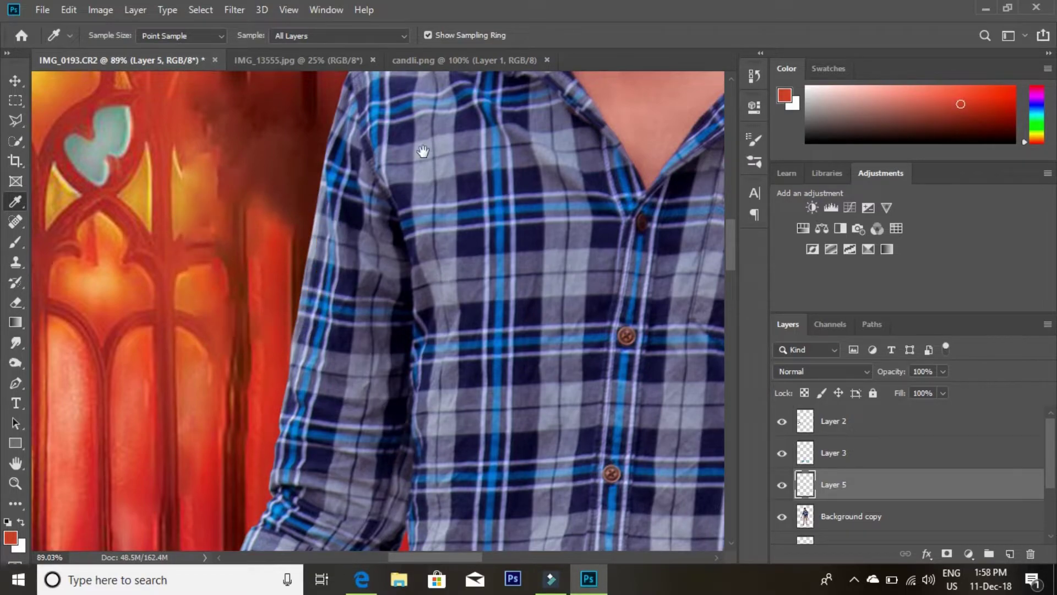
drag(423, 151, 366, 314)
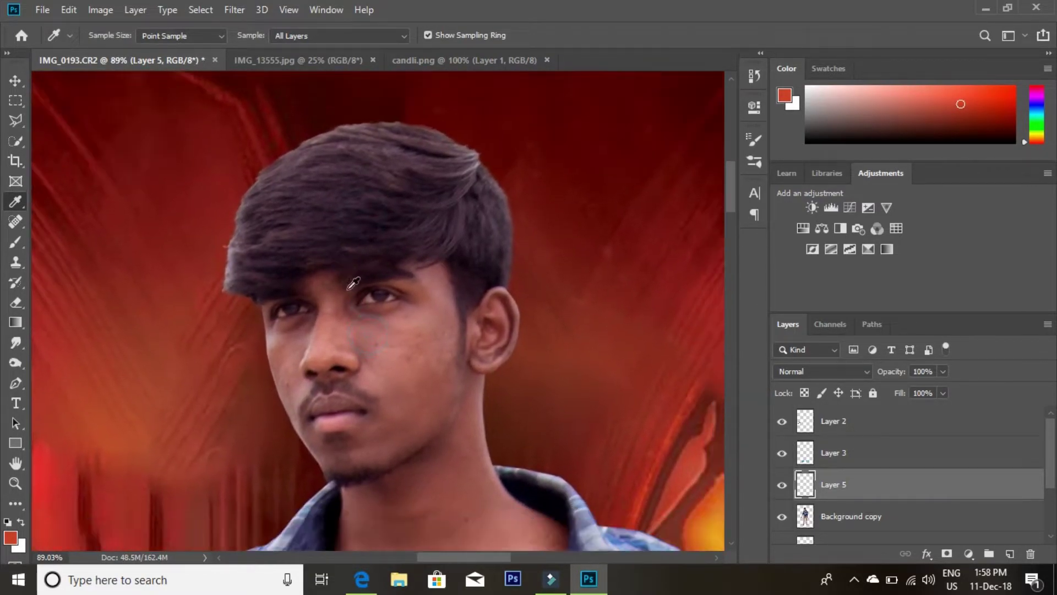
Replace a trial orange brush stroke on the hair with a more saturated red.
click(15, 242)
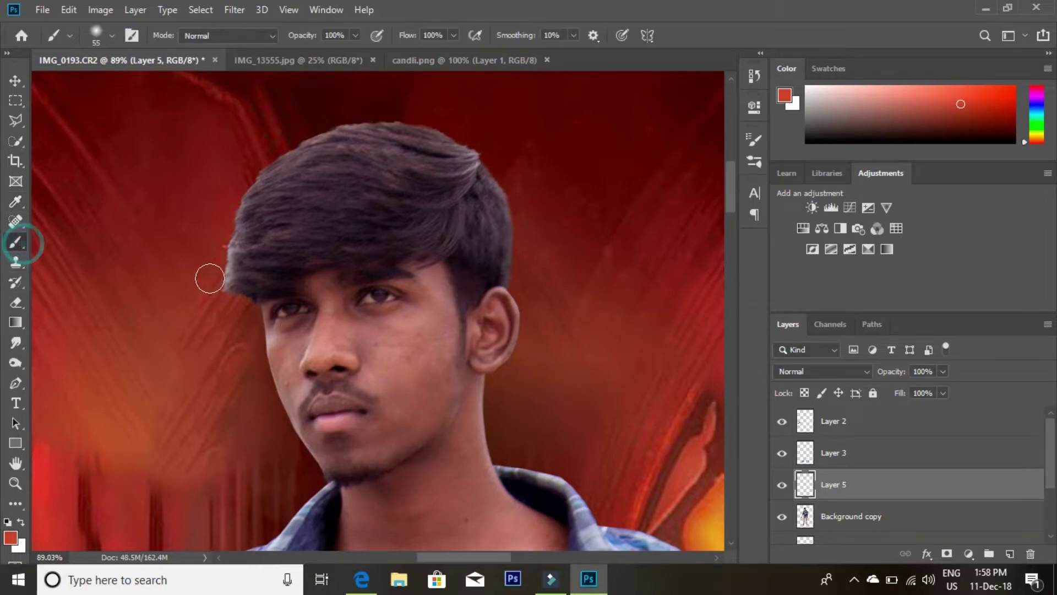
mouse_move(207, 276)
mouse_down()
mouse_move(228, 283)
mouse_move(219, 238)
mouse_move(247, 195)
mouse_move(309, 146)
mouse_move(385, 120)
mouse_move(451, 141)
mouse_move(497, 190)
mouse_move(509, 245)
mouse_up()
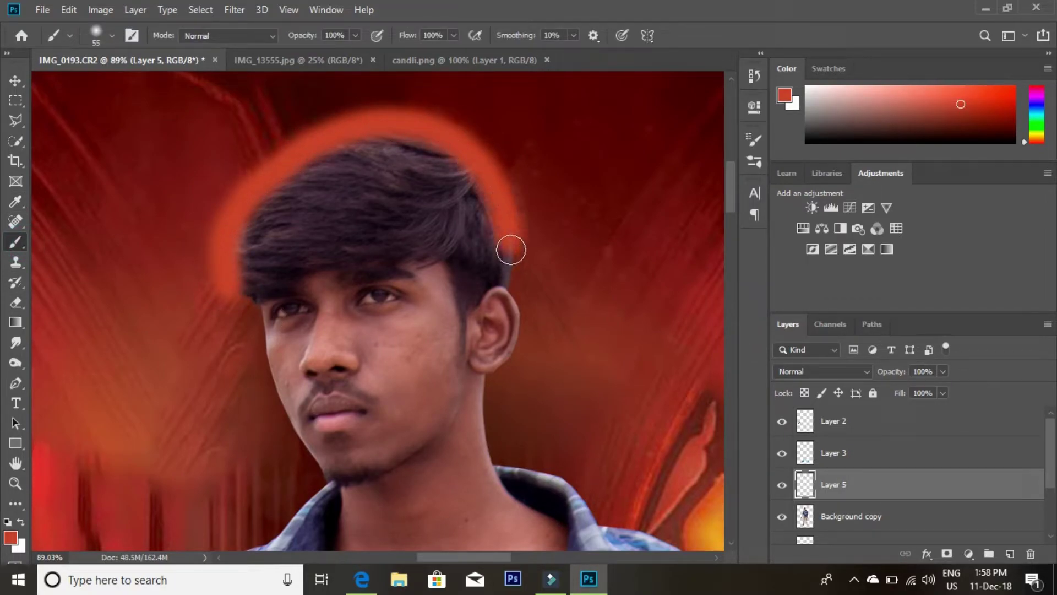
key(ctrl+z)
mouse_move(981, 109)
mouse_down()
mouse_move(973, 106)
mouse_move(994, 100)
mouse_up()
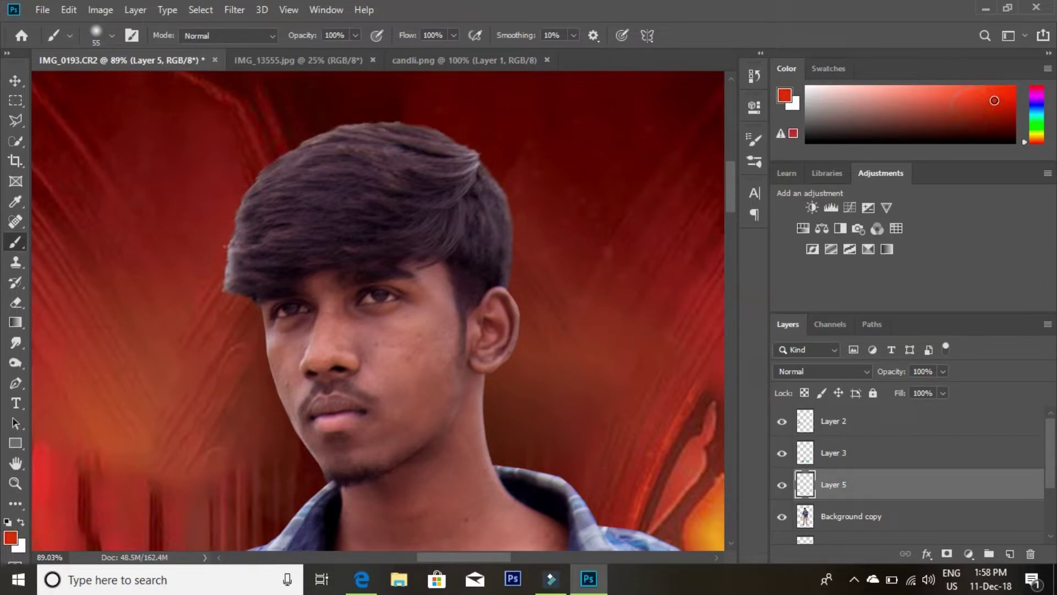
Paint red glow over the hair, behind the ear, along the collar, shoulder and sleeve.
mouse_move(223, 289)
mouse_down()
mouse_move(222, 226)
mouse_move(259, 172)
mouse_move(342, 125)
mouse_move(443, 136)
mouse_move(498, 203)
mouse_move(515, 370)
mouse_move(512, 180)
mouse_move(495, 259)
mouse_move(513, 297)
mouse_move(450, 271)
mouse_up()
mouse_move(429, 190)
mouse_down()
mouse_move(438, 212)
mouse_move(537, 270)
mouse_up()
drag(565, 310, 422, 247)
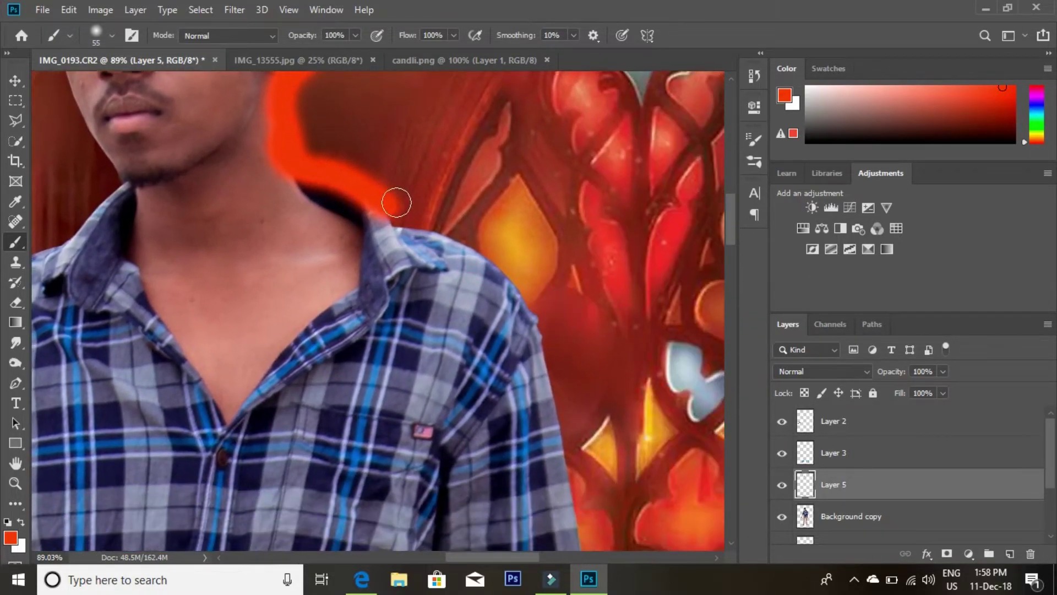
drag(396, 206, 495, 275)
drag(590, 366, 514, 271)
mouse_move(396, 176)
mouse_down()
mouse_move(437, 229)
mouse_move(455, 278)
mouse_move(441, 220)
mouse_move(474, 375)
mouse_up()
drag(474, 496, 479, 385)
drag(446, 264, 485, 402)
drag(471, 365, 471, 160)
drag(479, 331, 462, 226)
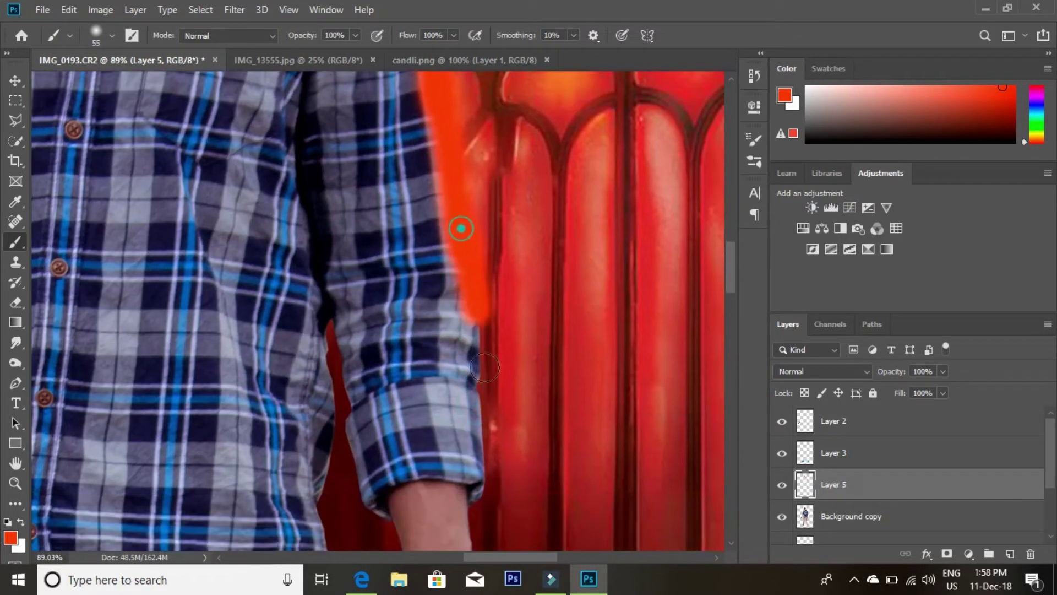
drag(484, 468, 468, 220)
drag(468, 314, 468, 248)
drag(468, 210, 468, 369)
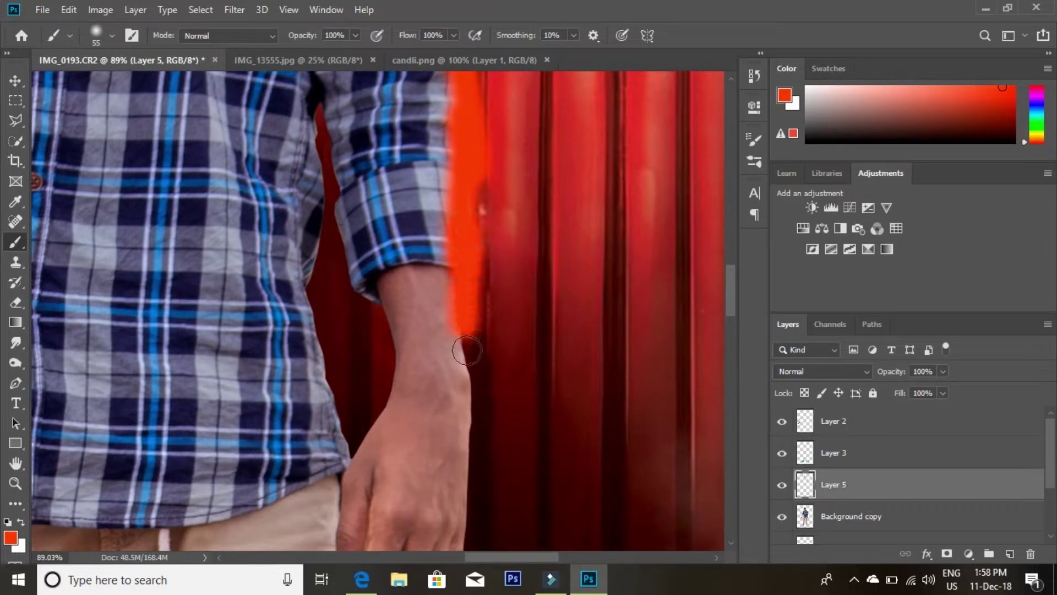
Carry the red glow past the hand, down the trouser edges, around the cuff and over the letters.
scroll(465, 359, down, 2)
drag(465, 275, 450, 440)
scroll(450, 418, down, 3)
mouse_move(458, 312)
mouse_down()
mouse_move(434, 391)
mouse_move(344, 437)
mouse_up()
scroll(344, 437, down, 3)
mouse_move(344, 289)
mouse_down()
mouse_move(339, 422)
mouse_move(340, 295)
mouse_move(324, 432)
mouse_move(324, 260)
mouse_move(325, 408)
mouse_up()
mouse_move(326, 409)
mouse_down()
mouse_move(309, 266)
mouse_move(323, 378)
mouse_move(345, 297)
mouse_move(335, 231)
mouse_up()
mouse_move(337, 174)
mouse_down()
mouse_move(345, 330)
mouse_move(343, 275)
mouse_up()
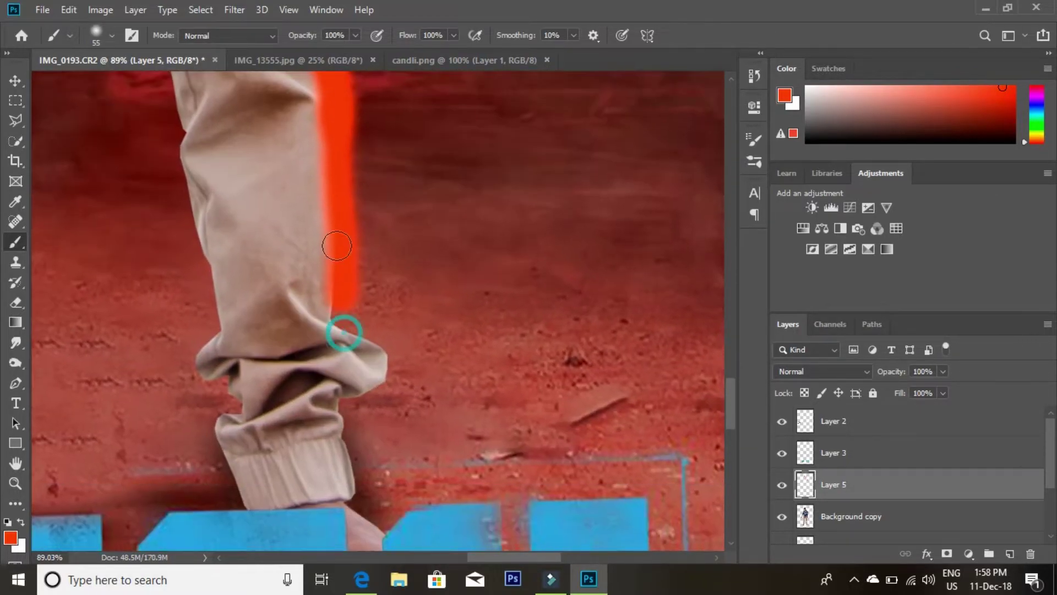
mouse_move(335, 240)
mouse_down()
mouse_move(350, 451)
mouse_move(343, 336)
mouse_up()
drag(344, 336, 347, 385)
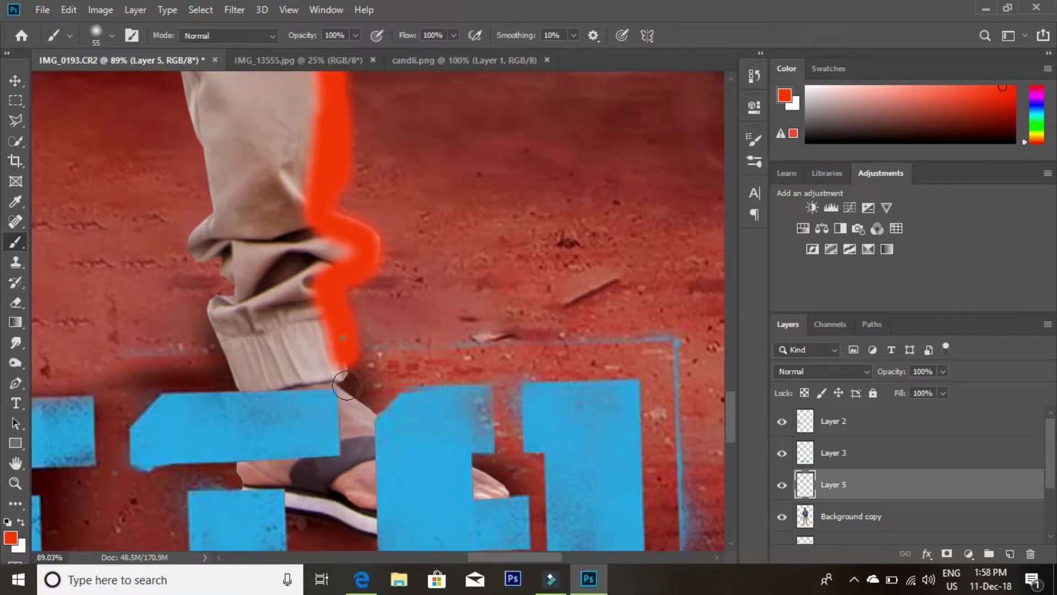
drag(416, 451, 514, 498)
mouse_move(212, 349)
mouse_down()
mouse_move(228, 485)
mouse_move(333, 542)
mouse_up()
drag(221, 379, 195, 182)
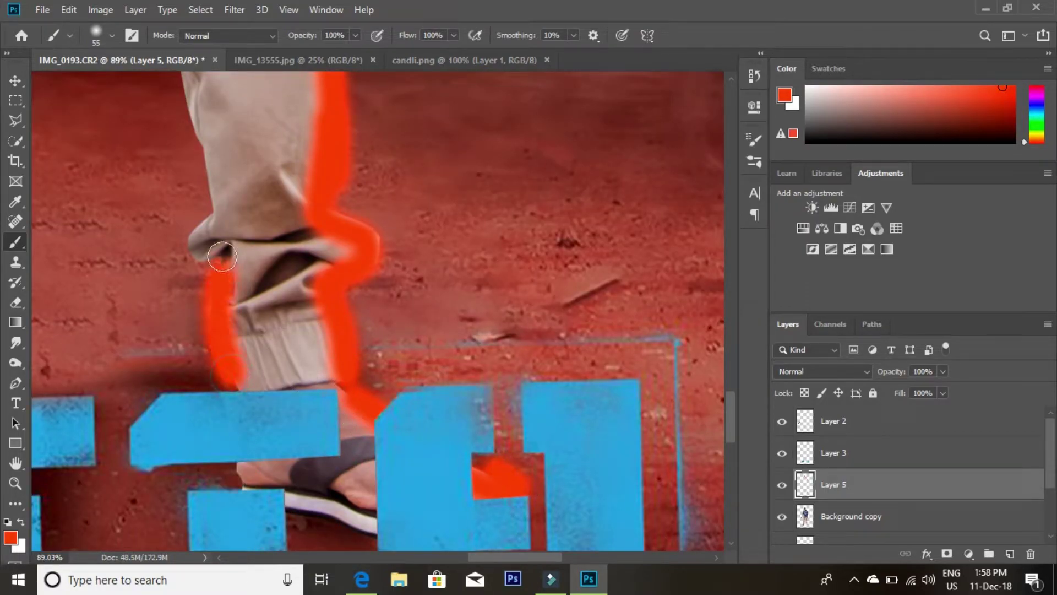
mouse_move(193, 143)
mouse_down()
mouse_move(237, 357)
mouse_move(196, 141)
mouse_up()
scroll(195, 141, up, 5)
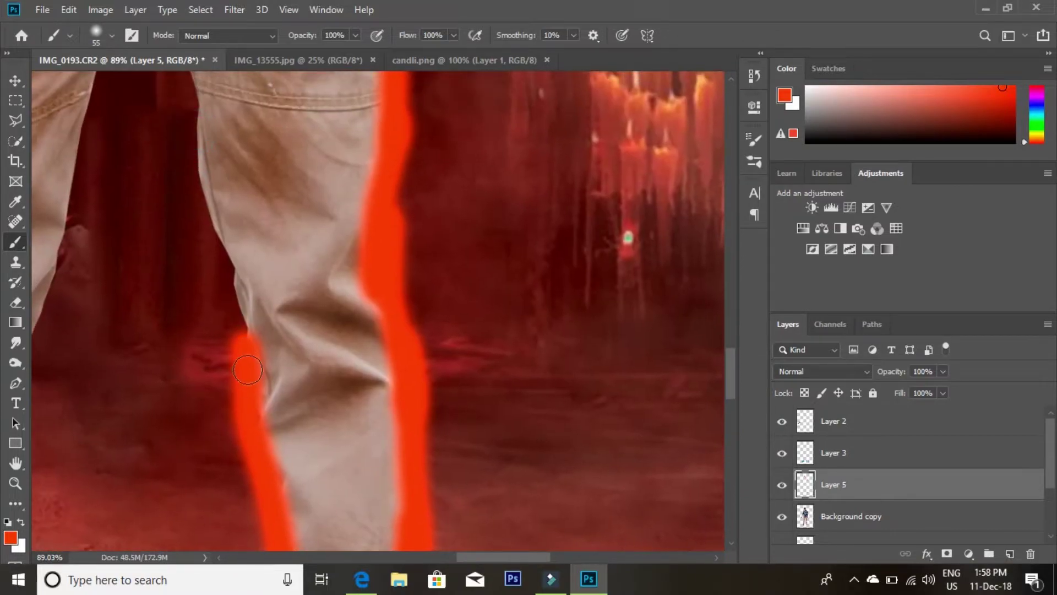
mouse_move(245, 386)
mouse_down()
mouse_move(196, 77)
mouse_move(235, 255)
mouse_move(185, 49)
mouse_up()
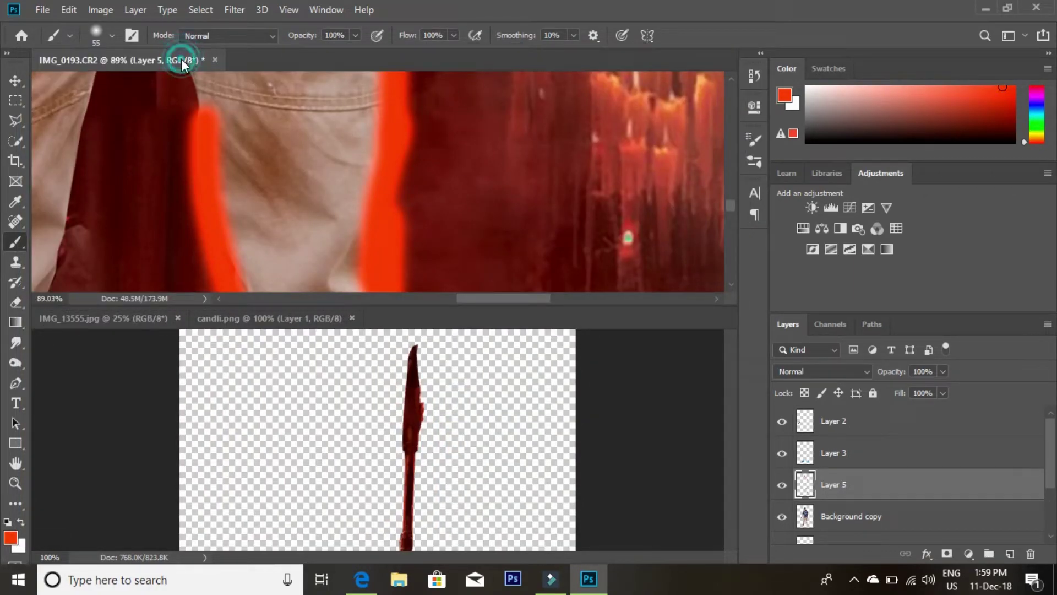
Dock candli.png and IMG_13555.jpg back as tabs and return to IMG_0193.CR2.
drag(270, 318, 378, 152)
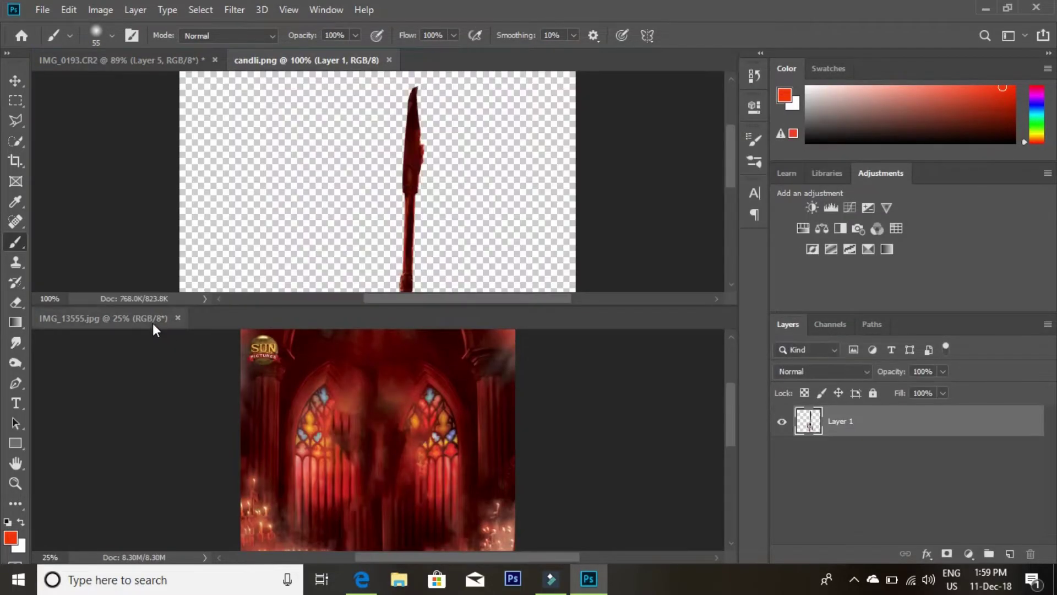
drag(153, 322, 406, 64)
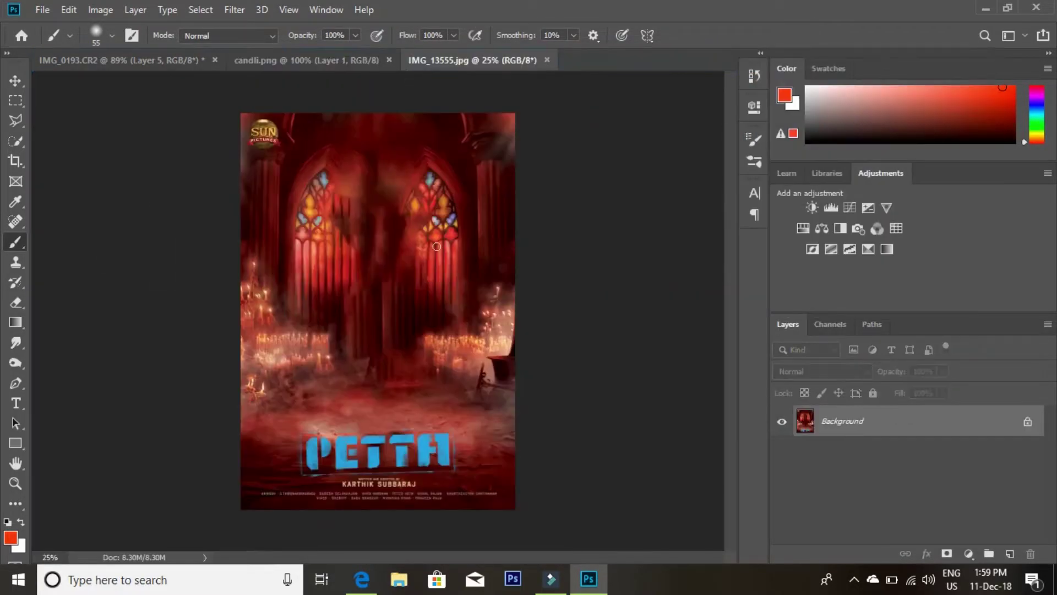
click(173, 65)
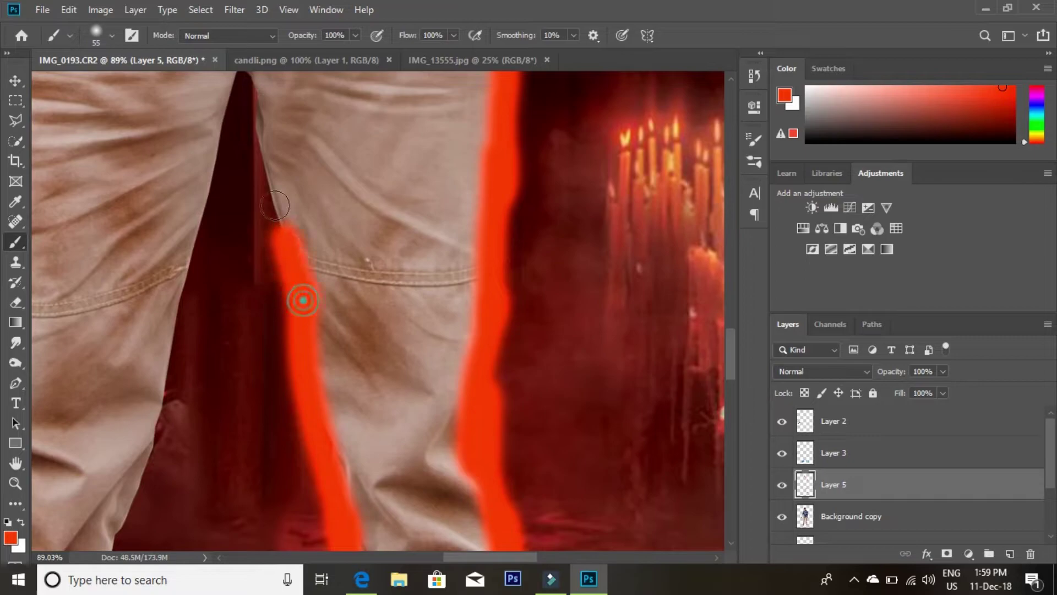
Paint red glow up the inner leg, left cuff, left leg, hip and shirt side.
mouse_move(299, 299)
mouse_down()
mouse_move(257, 83)
mouse_move(165, 357)
mouse_move(209, 204)
mouse_move(164, 407)
mouse_move(200, 208)
mouse_up()
scroll(164, 406, down, 5)
scroll(201, 208, down, 3)
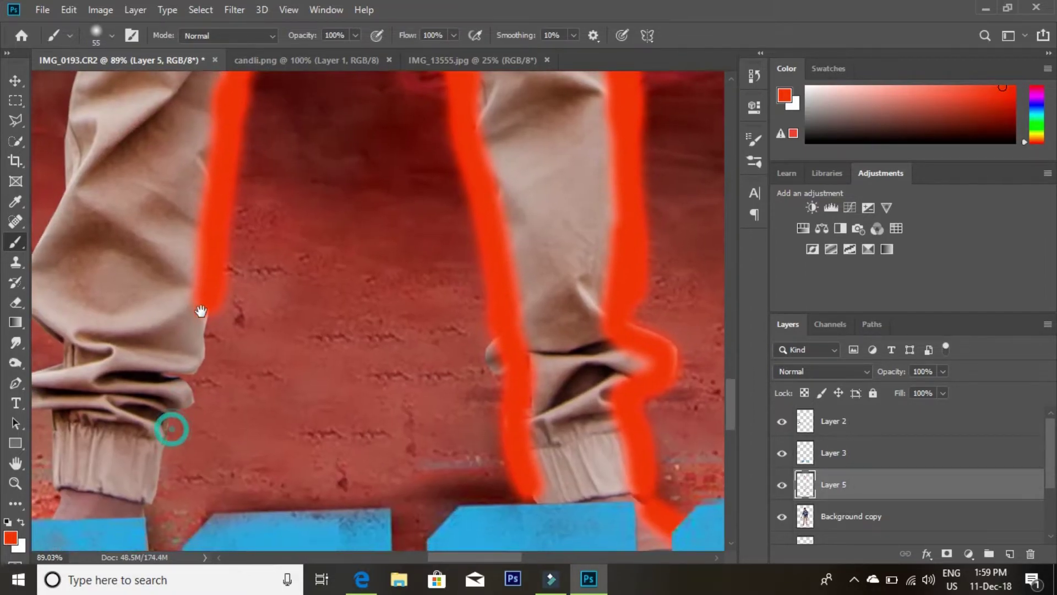
drag(210, 299, 197, 379)
scroll(197, 378, down, 3)
mouse_move(236, 279)
mouse_down()
mouse_move(193, 405)
mouse_move(318, 332)
mouse_up()
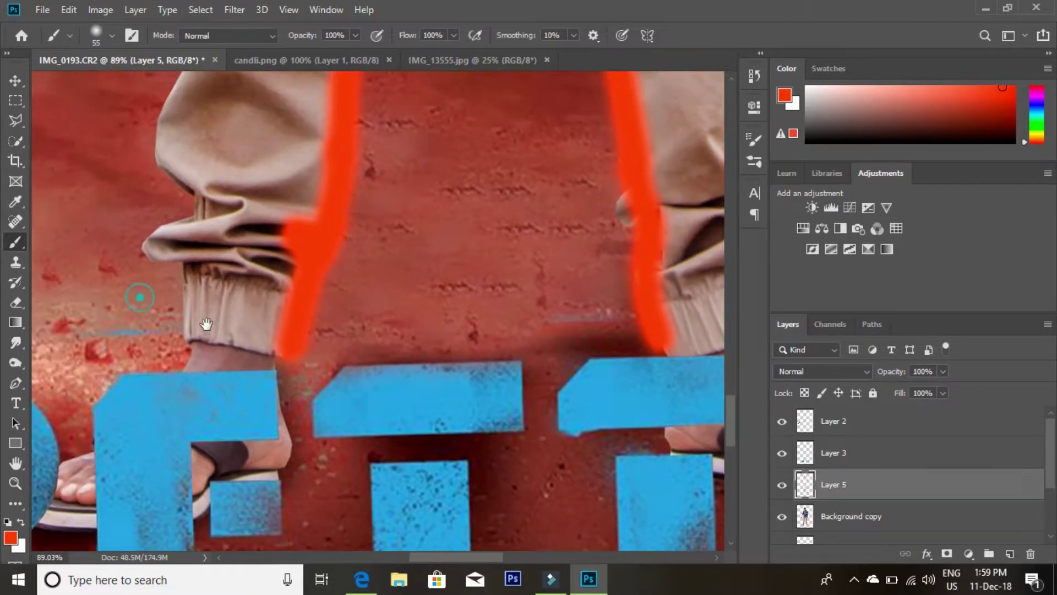
mouse_move(190, 345)
mouse_down()
mouse_move(197, 216)
mouse_move(160, 125)
mouse_up()
scroll(169, 295, up, 3)
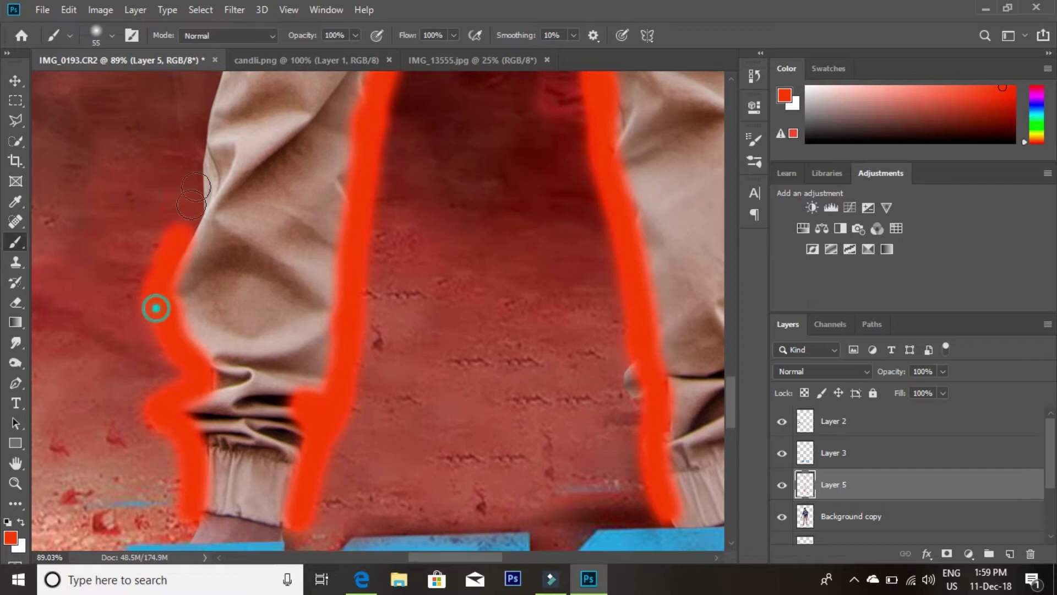
drag(154, 307, 187, 165)
scroll(165, 377, up, 3)
scroll(166, 377, up, 2)
mouse_move(159, 417)
mouse_down()
mouse_move(182, 331)
mouse_move(177, 135)
mouse_up()
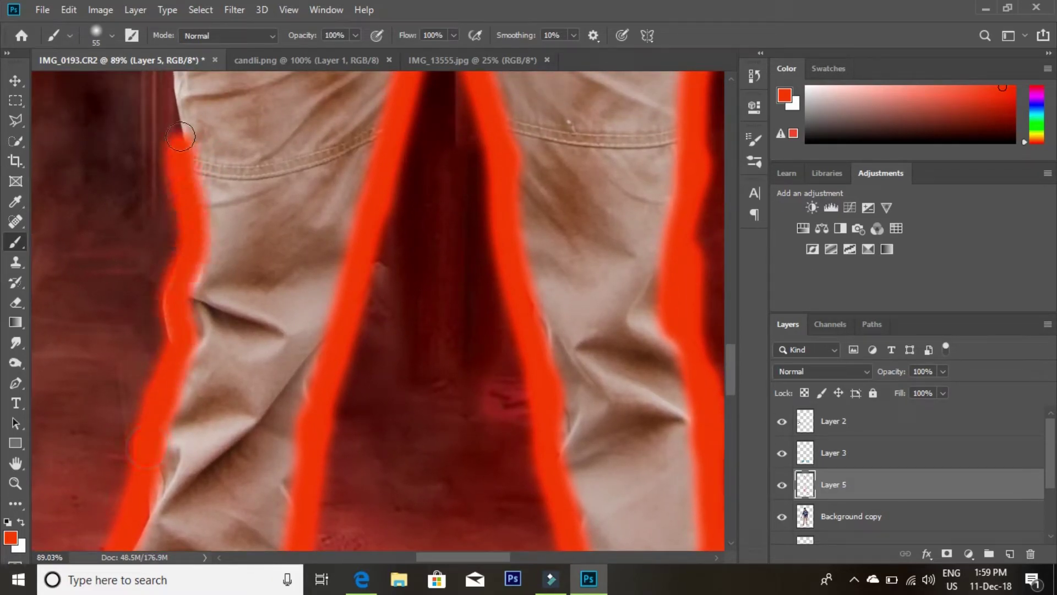
scroll(178, 130, up, 3)
scroll(190, 284, up, 2)
mouse_move(191, 284)
mouse_down()
mouse_move(198, 121)
mouse_move(198, 314)
mouse_up()
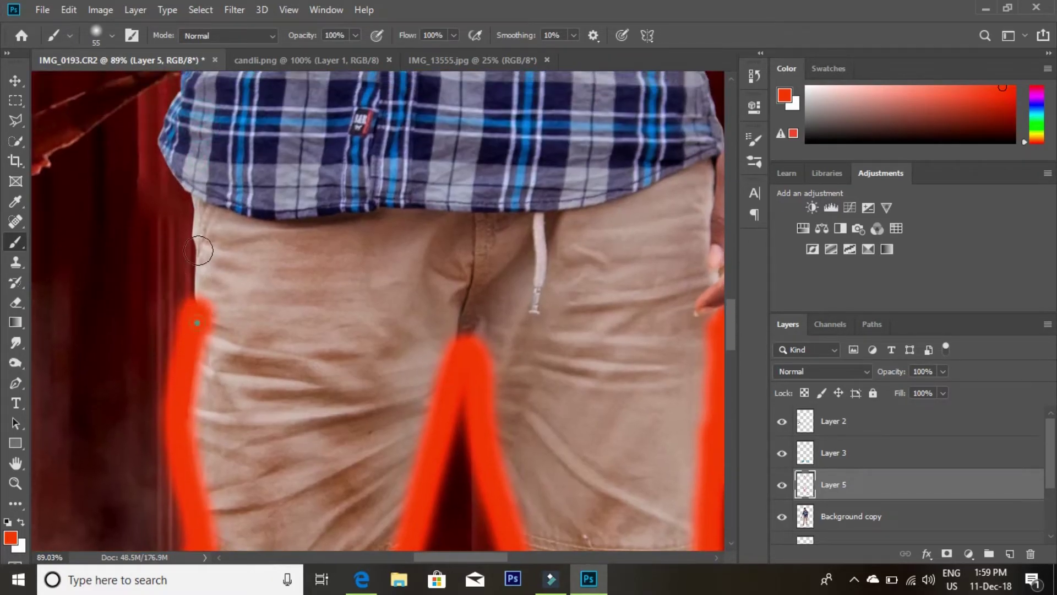
drag(170, 136, 180, 331)
scroll(213, 229, up, 3)
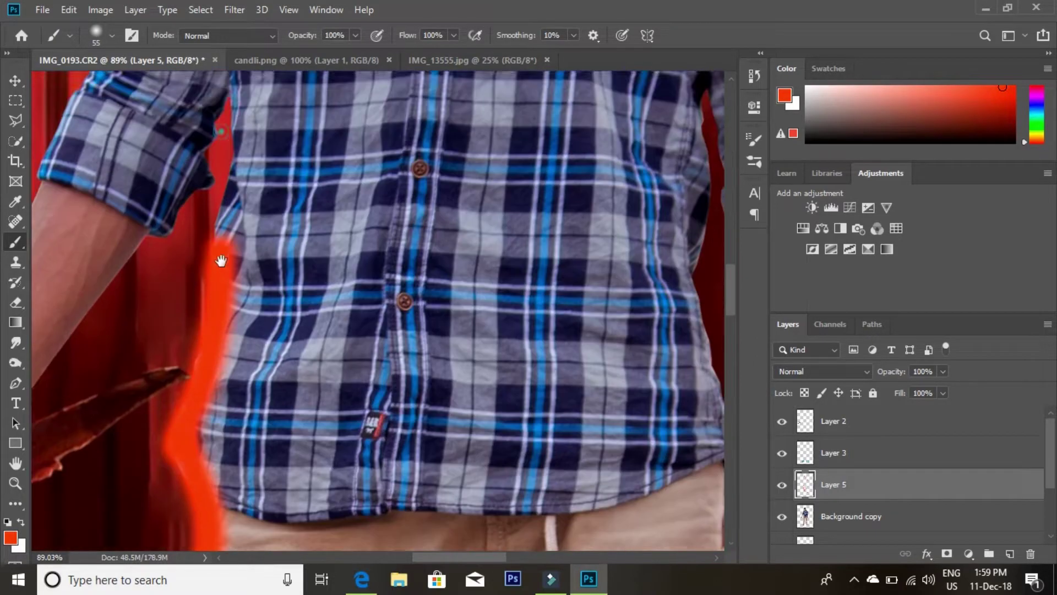
drag(215, 264, 209, 94)
Paint red glow down the arm and beside the hand, redoing one bad stroke.
scroll(240, 155, left, 3)
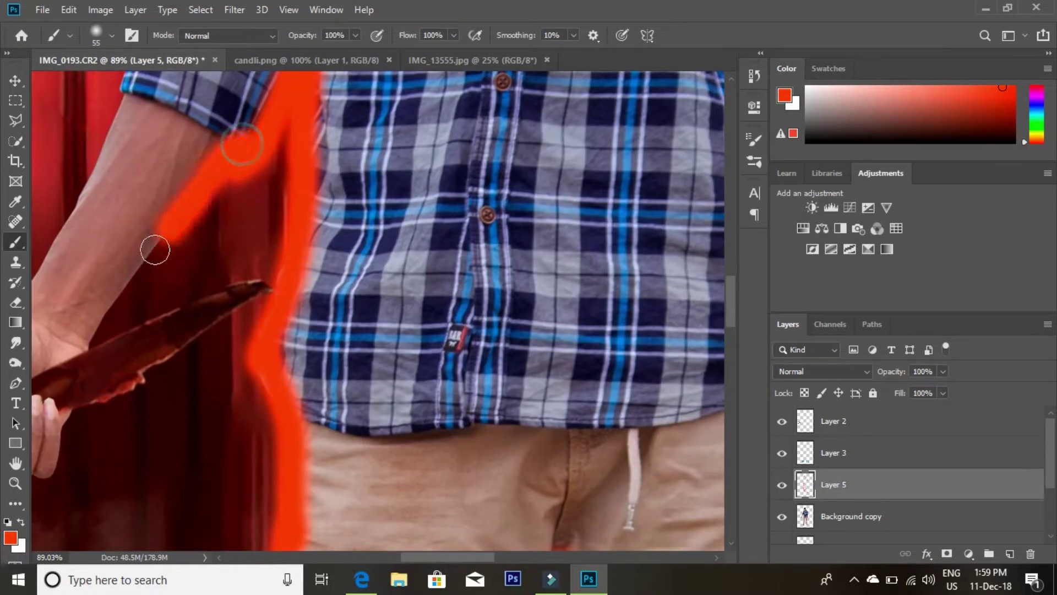
drag(240, 155, 91, 338)
scroll(91, 337, down, 3)
scroll(91, 338, left, 2)
mouse_move(181, 282)
mouse_down()
mouse_move(143, 337)
mouse_move(63, 330)
mouse_up()
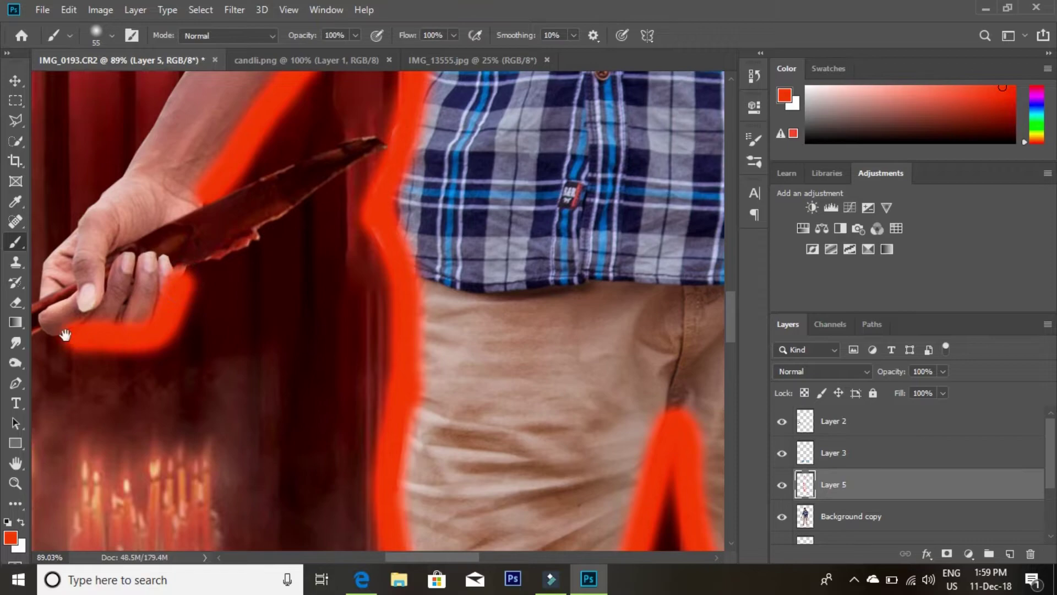
scroll(64, 330, left, 3)
mouse_move(165, 352)
mouse_down()
mouse_move(217, 170)
mouse_move(231, 157)
mouse_up()
key(ctrl+z)
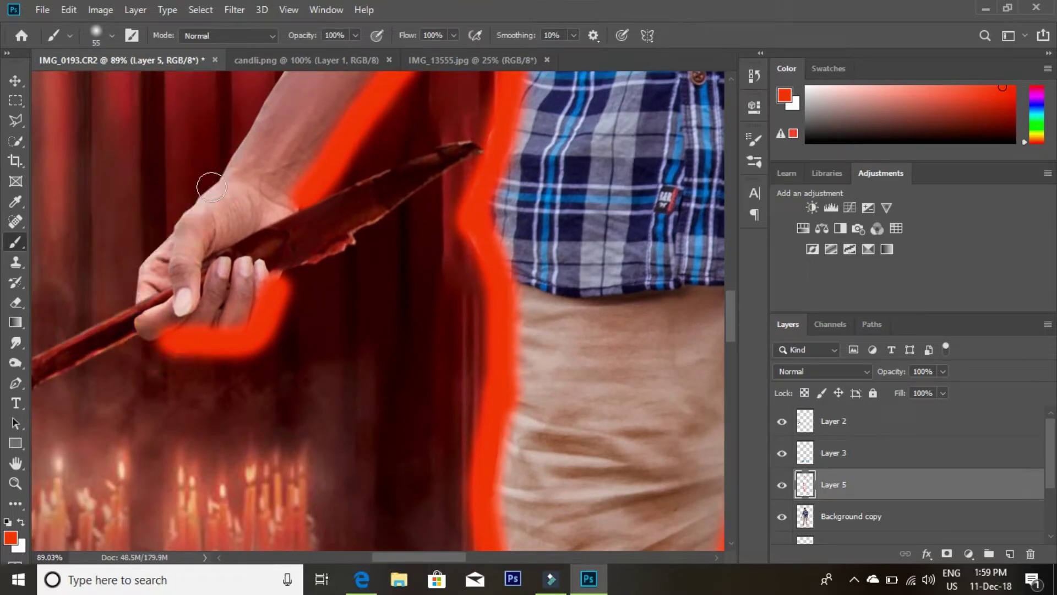
scroll(188, 201, up, 2)
mouse_move(147, 333)
mouse_down()
mouse_move(276, 235)
mouse_move(243, 384)
mouse_up()
Finish the red glow along the left sleeve, shoulder and around the head.
mouse_move(304, 152)
mouse_down()
mouse_move(258, 381)
mouse_move(312, 180)
mouse_up()
scroll(259, 381, up, 3)
scroll(312, 180, up, 3)
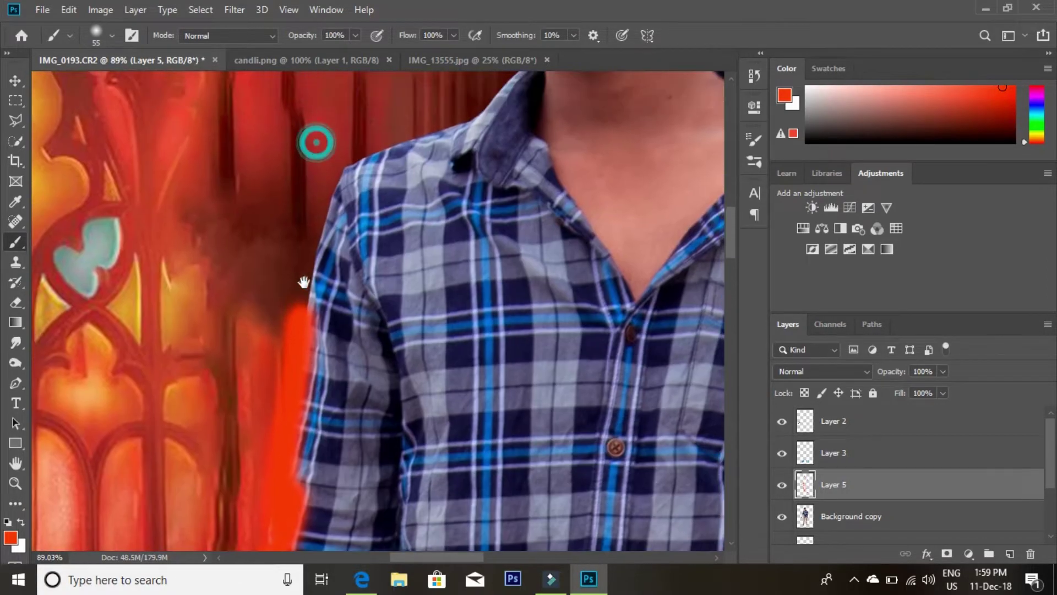
scroll(351, 170, up, 3)
drag(299, 315, 473, 217)
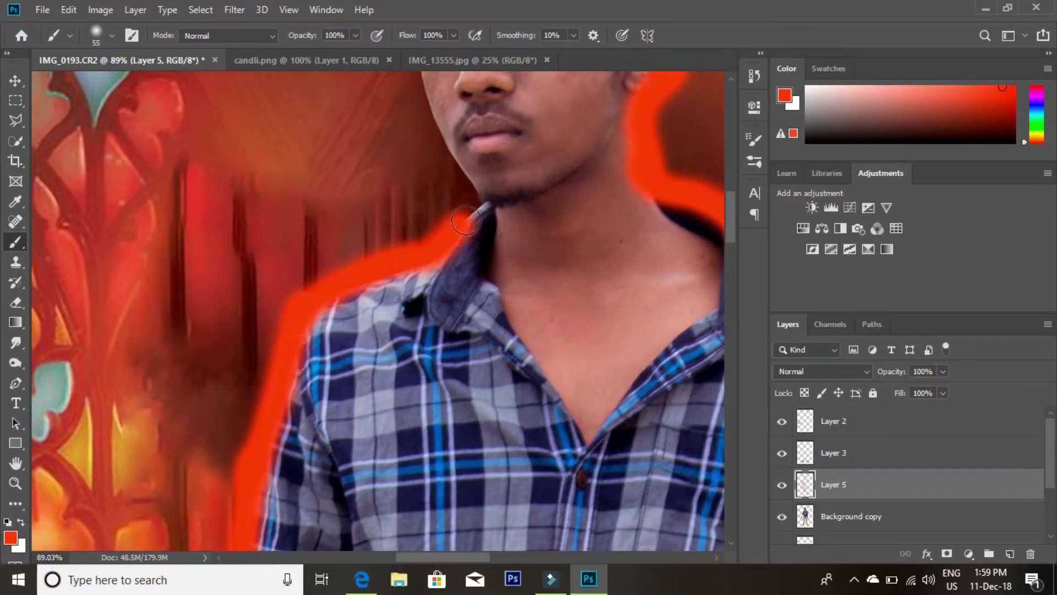
scroll(473, 218, up, 2)
scroll(452, 286, up, 2)
mouse_move(457, 336)
mouse_down()
mouse_move(396, 221)
mouse_move(393, 190)
mouse_up()
scroll(394, 190, up, 2)
mouse_move(397, 298)
mouse_down()
mouse_move(389, 242)
mouse_move(366, 217)
mouse_up()
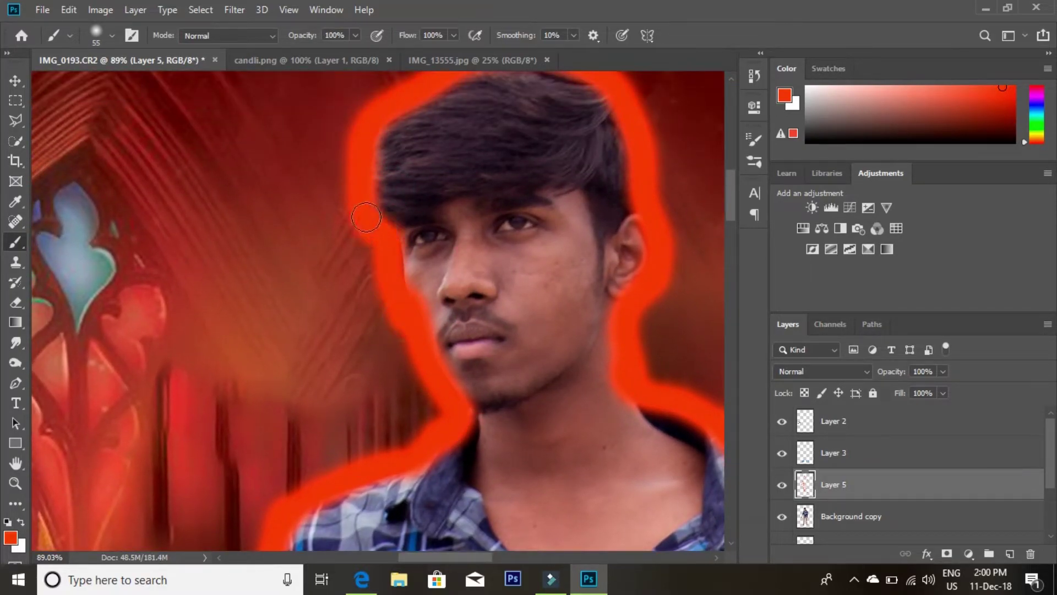
Fit the whole poster in the window.
click(15, 485)
right_click(270, 406)
click(300, 415)
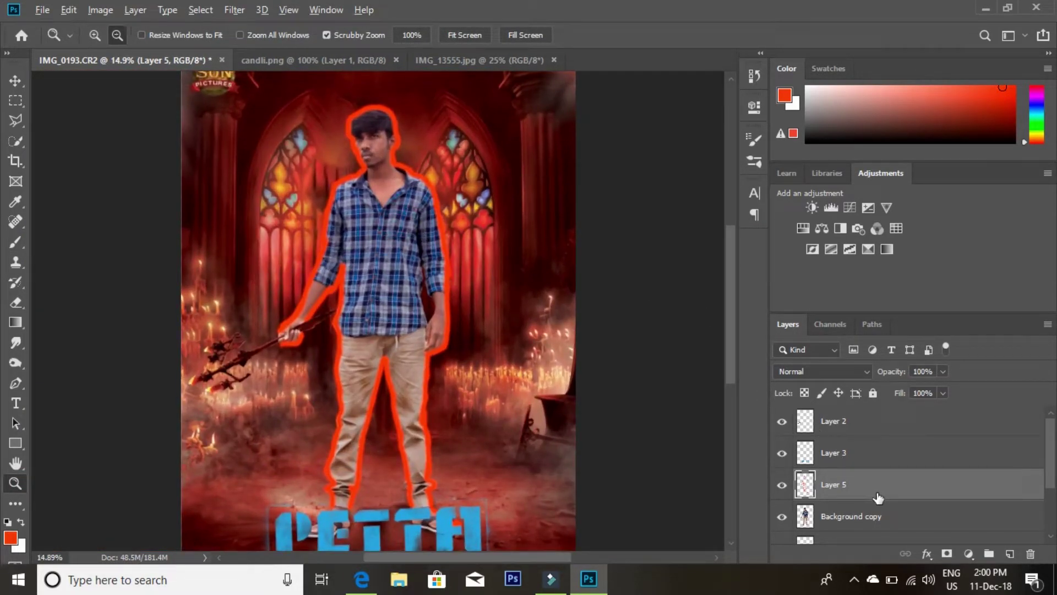
Clip Layer 5 to Background copy and bring up its blend mode list.
alt+click(878, 498)
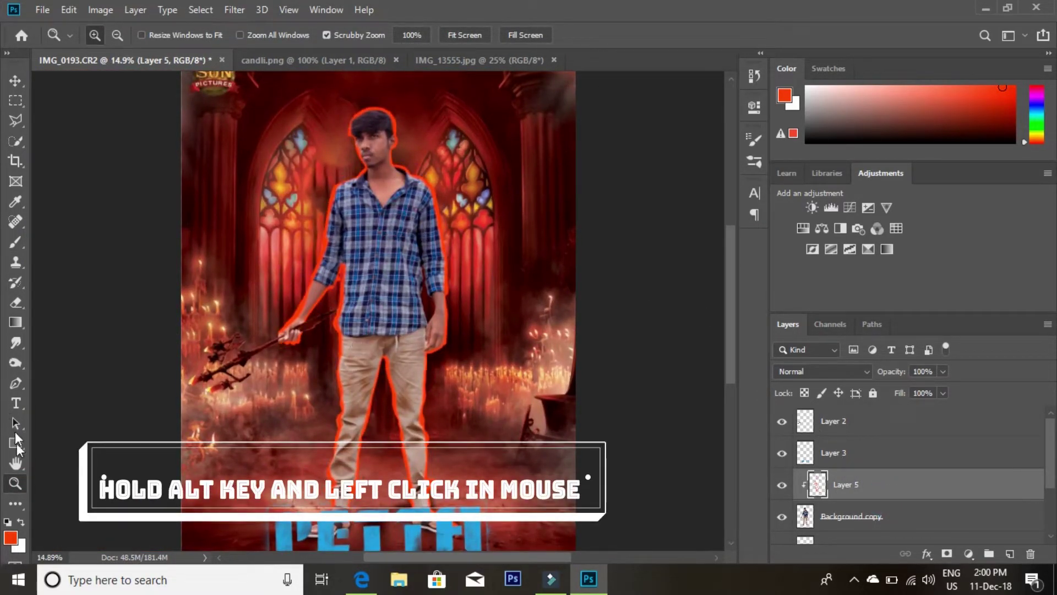
drag(340, 132, 435, 134)
click(822, 371)
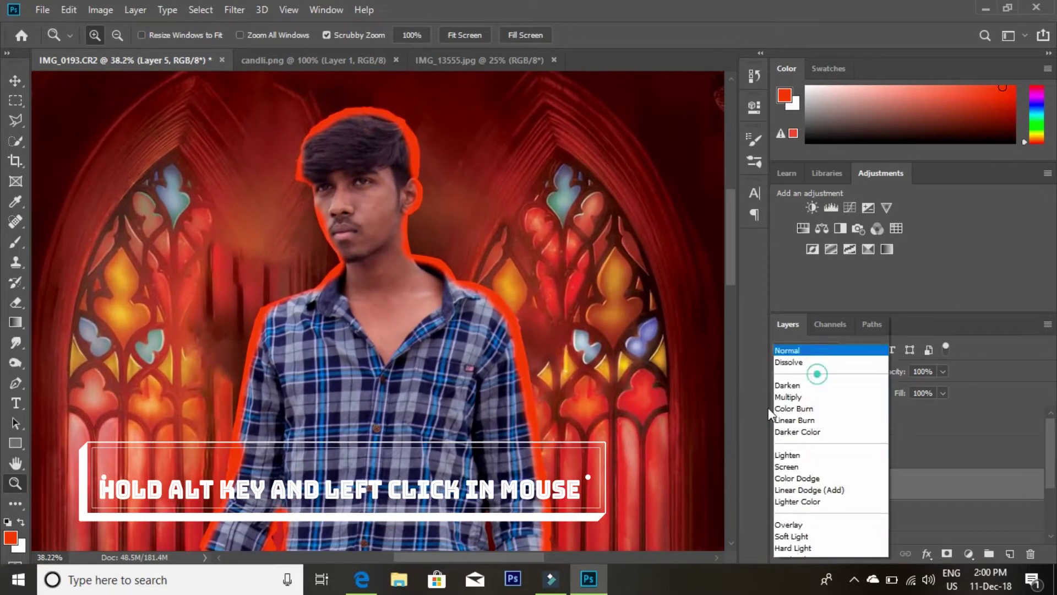
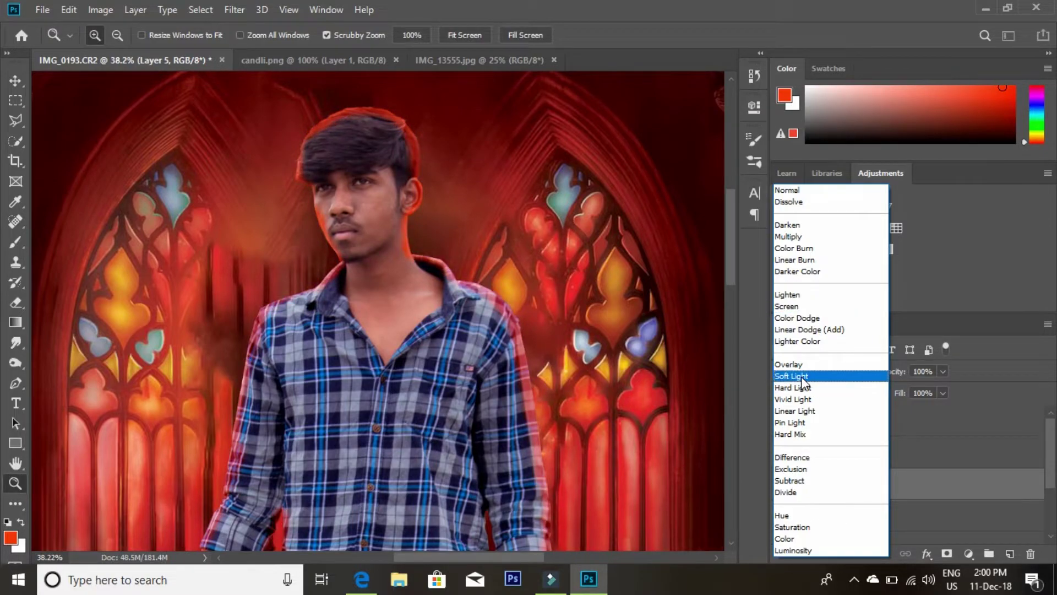
Set Layer 5 to Screen blending and zoom in on the man's face.
click(793, 306)
key(ctrl+0)
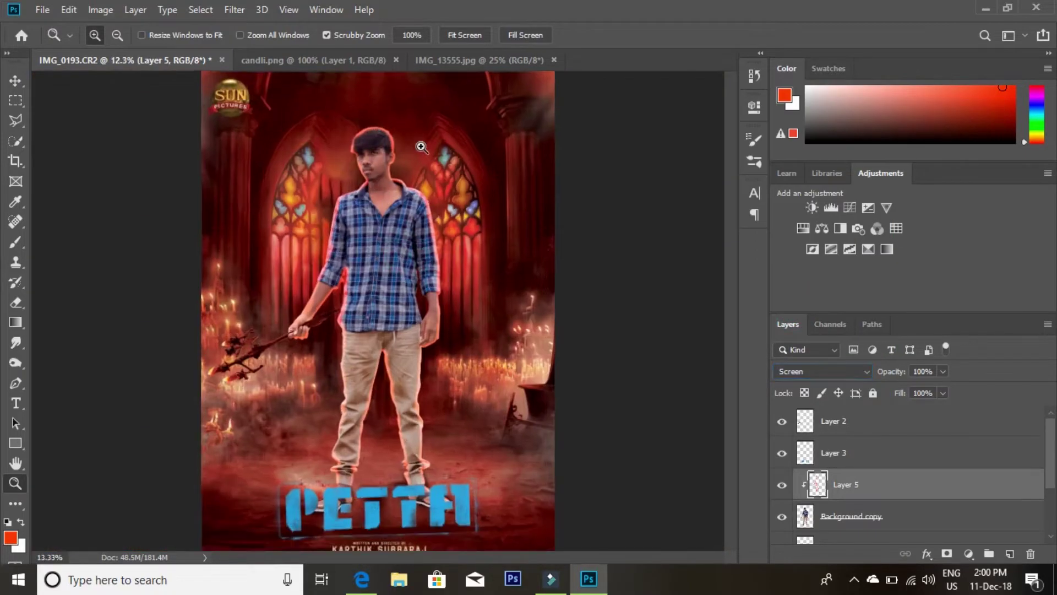
drag(425, 142, 484, 184)
Soften the red glow with a Gaussian Blur of about 13.9 pixels.
click(231, 10)
mouse_move(243, 185)
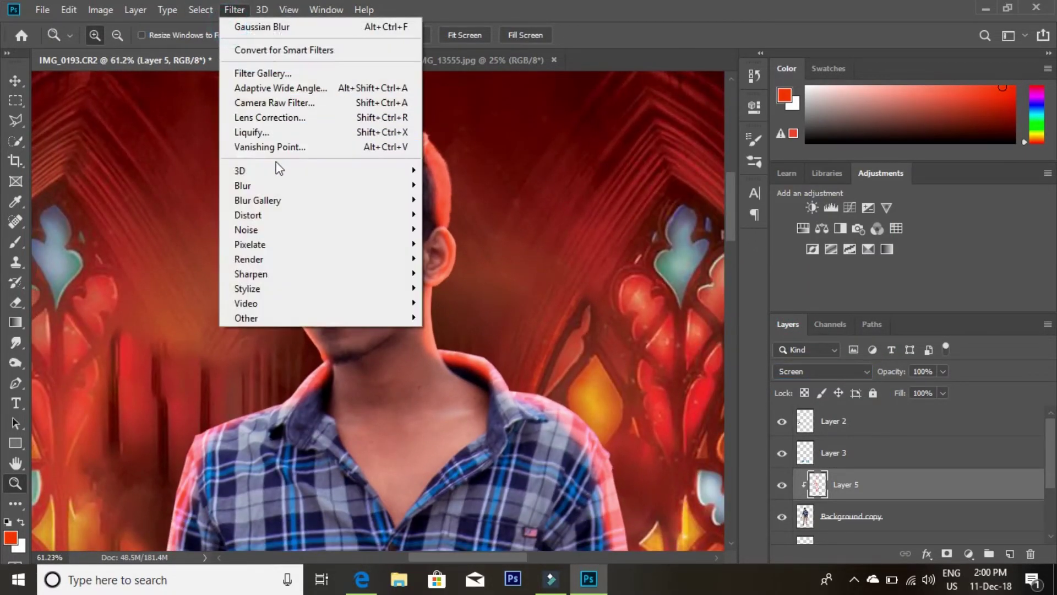
click(463, 244)
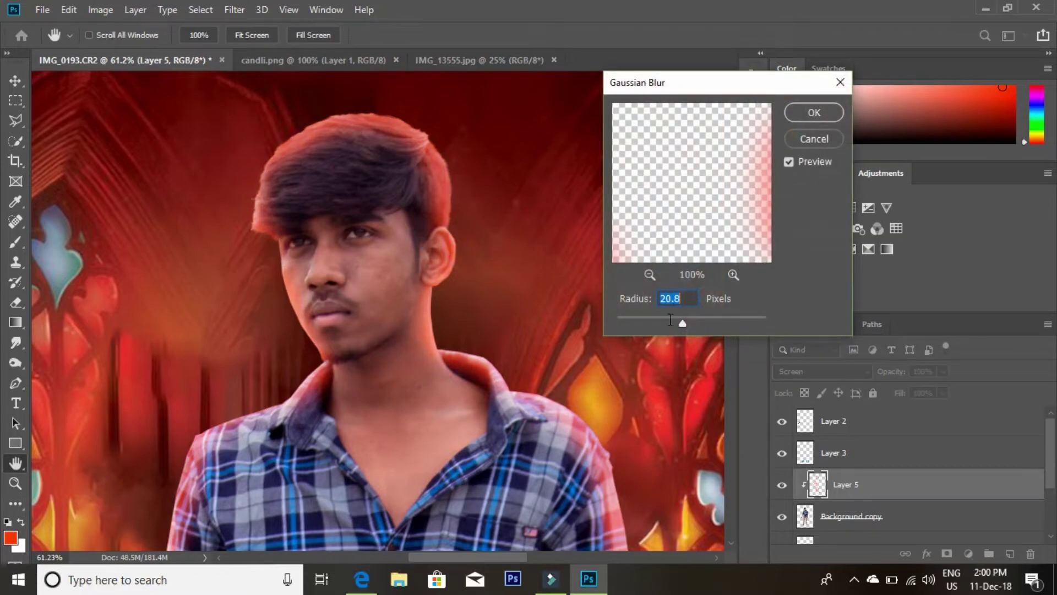
click(665, 318)
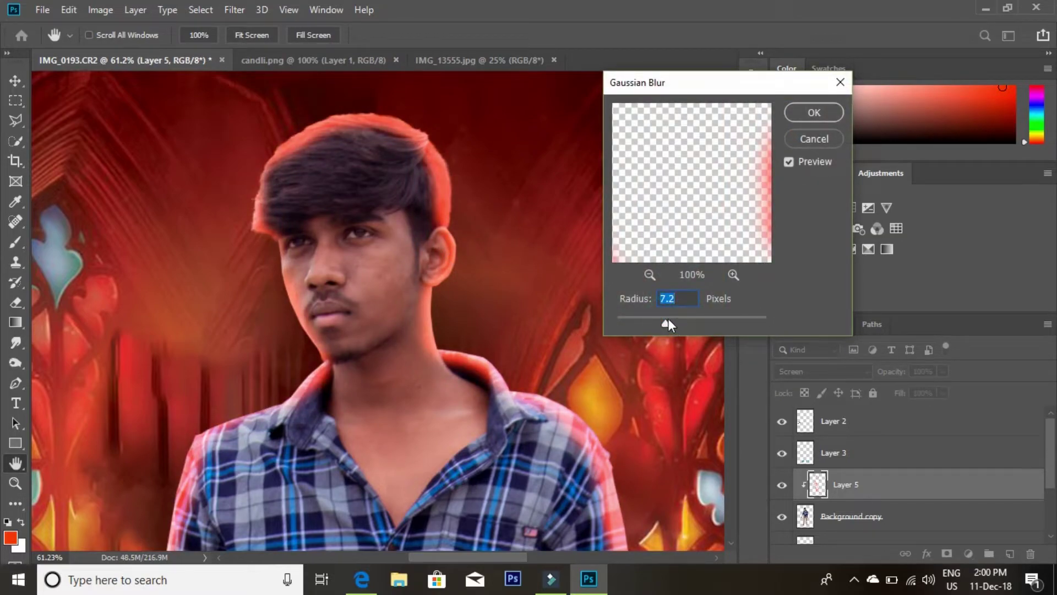
drag(675, 318, 675, 318)
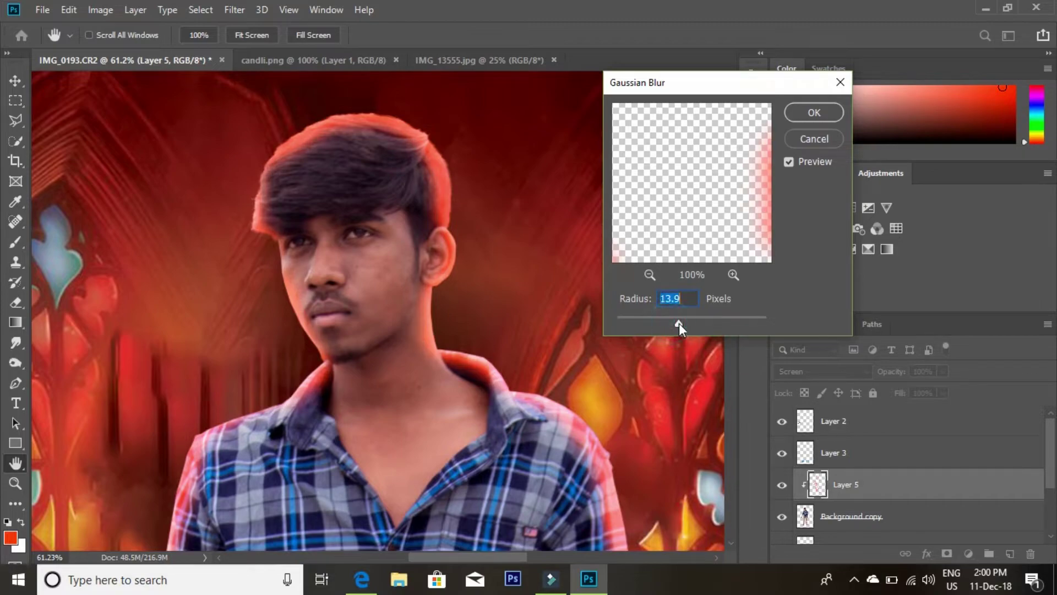
click(815, 112)
Zoom to the shirt and stained-glass windows and fade Layer 5 to 46% opacity.
key(z)
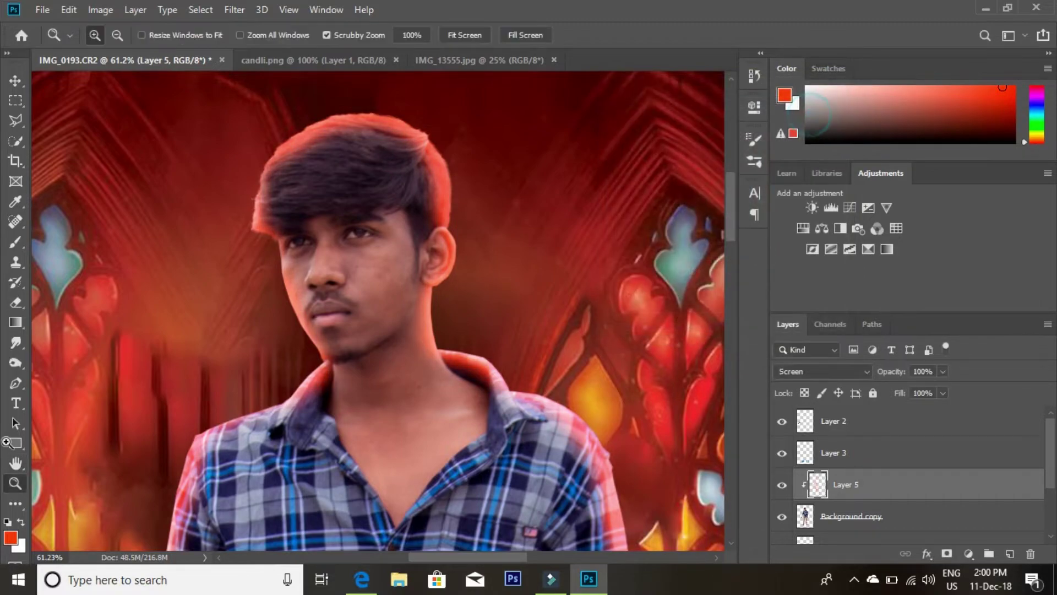
key(ctrl+0)
drag(496, 286, 560, 286)
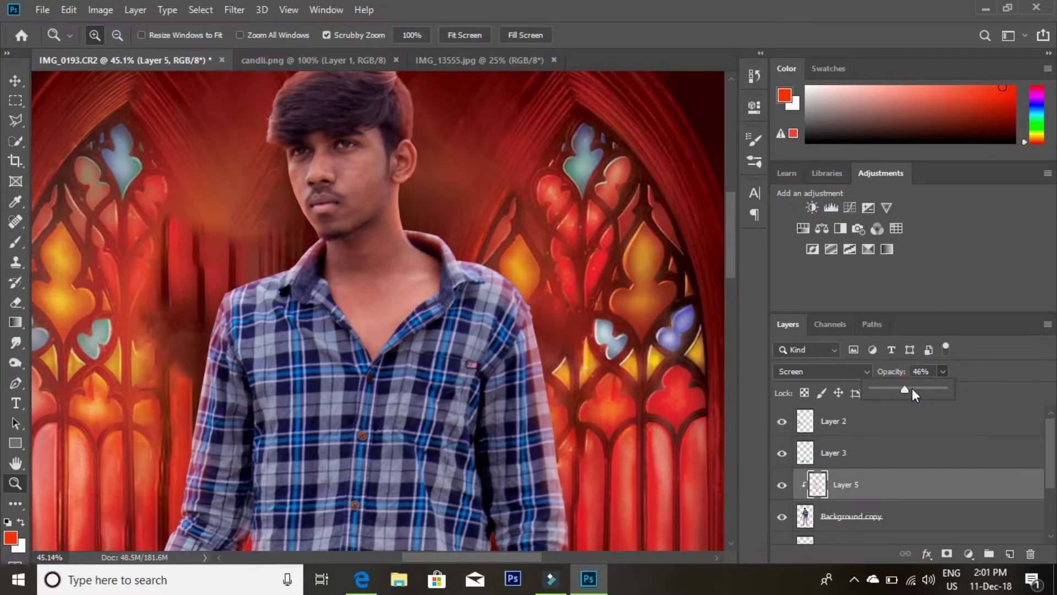
scroll(373, 414, down, 5)
scroll(407, 363, down, 5)
scroll(368, 323, down, 5)
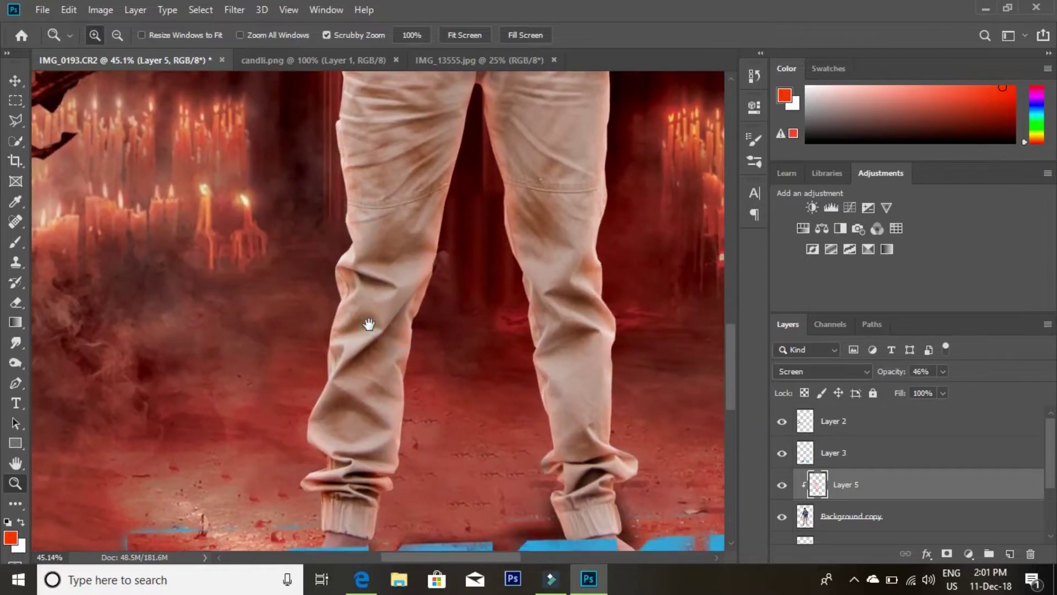
scroll(581, 159, up, 15)
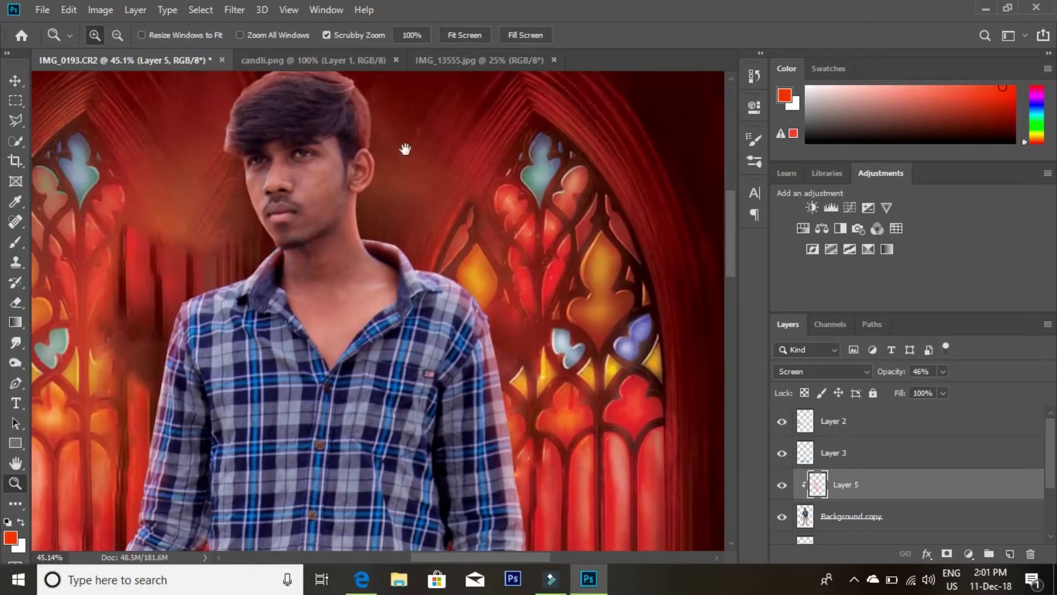
scroll(359, 198, up, 5)
Set up the Eraser at 168 px size and 24% hardness.
click(12, 300)
right_click(263, 305)
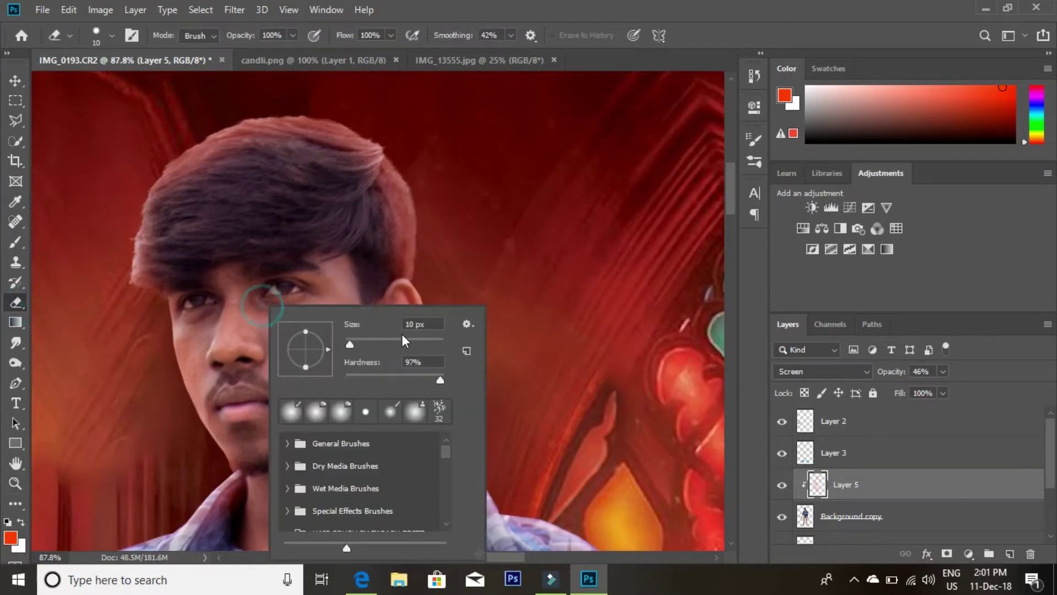
drag(349, 344, 367, 347)
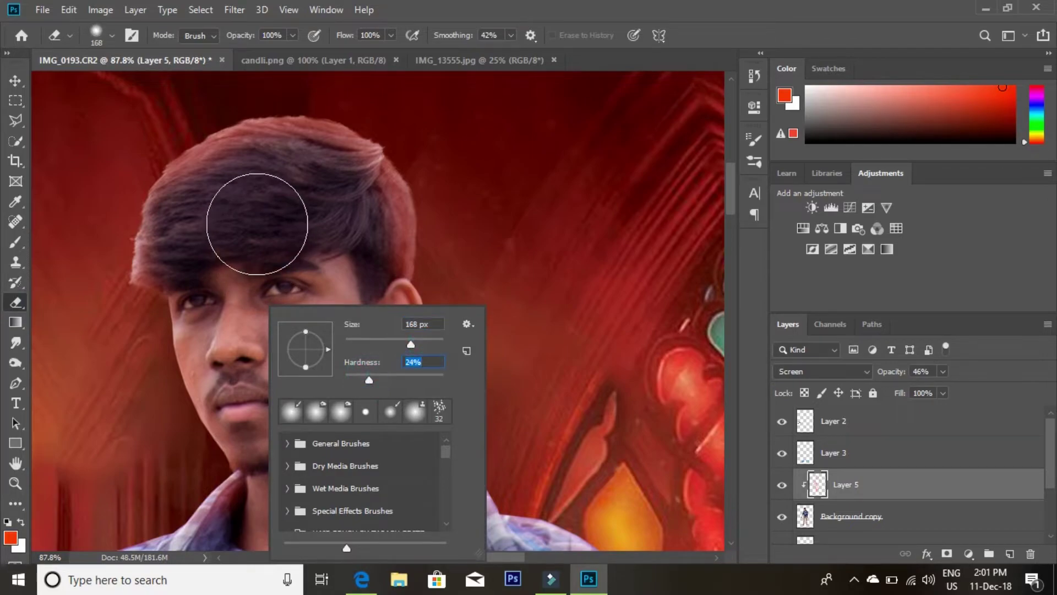
key(Return)
Erase the red glow from the man's hair, then move down the shirt and arm.
drag(292, 187, 308, 342)
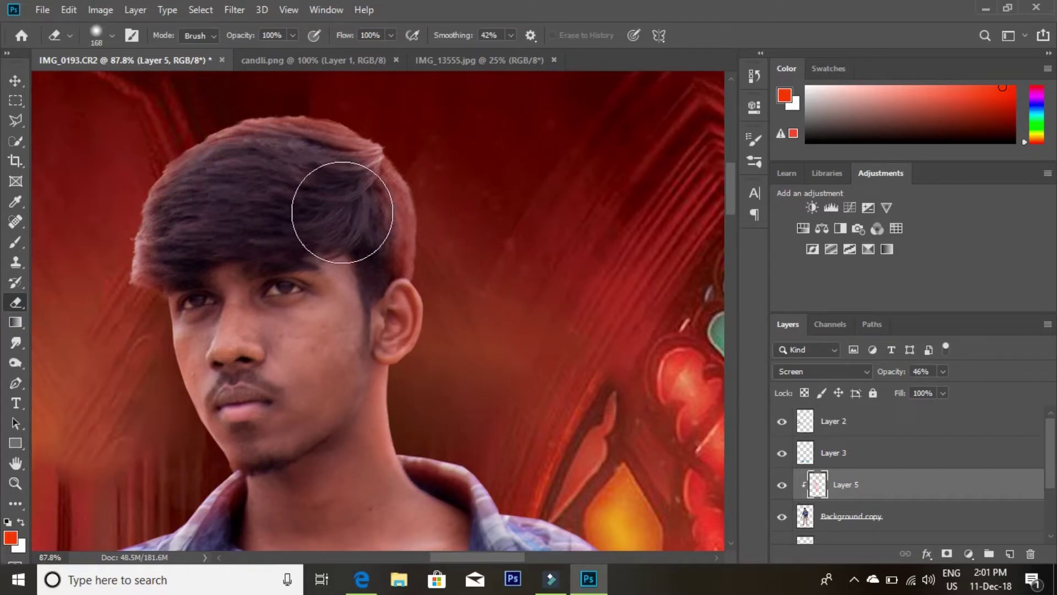
scroll(265, 288, down, 3)
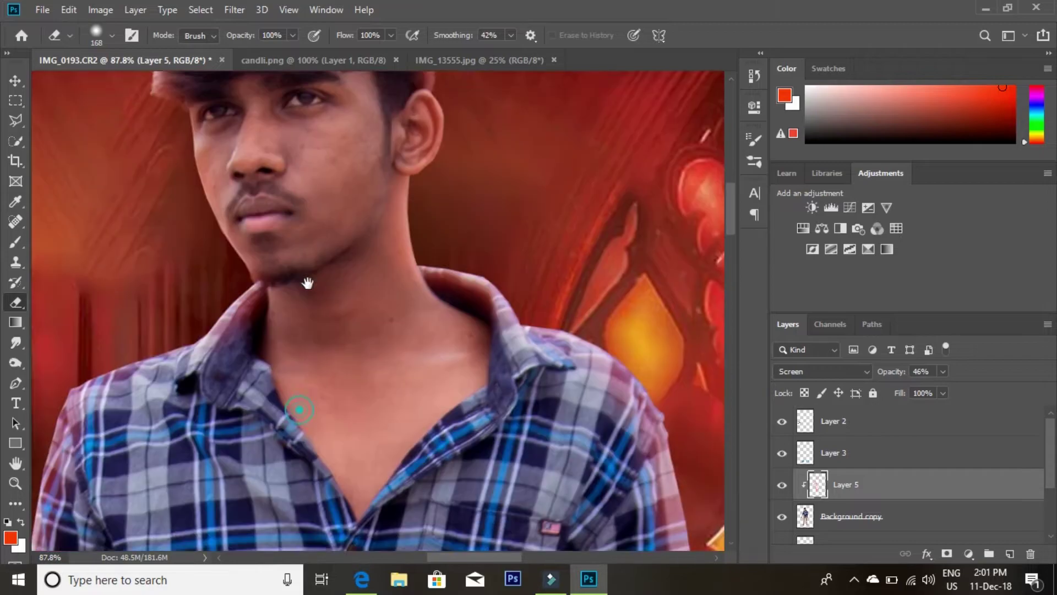
scroll(306, 283, down, 2)
scroll(424, 236, down, 1)
scroll(430, 261, down, 2)
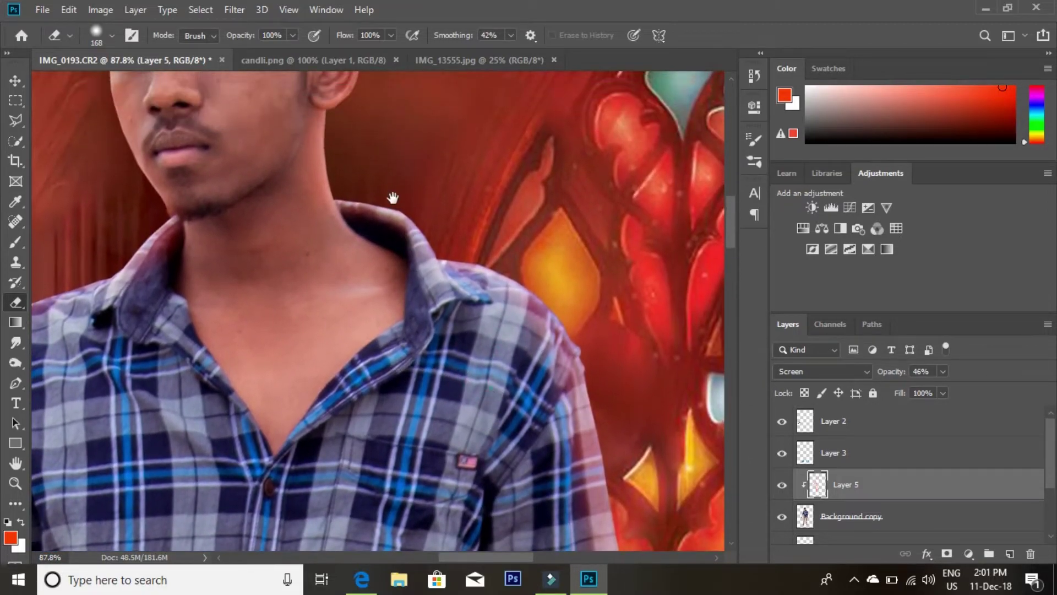
scroll(389, 196, down, 3)
scroll(432, 295, down, 1)
scroll(420, 330, down, 2)
scroll(420, 378, down, 3)
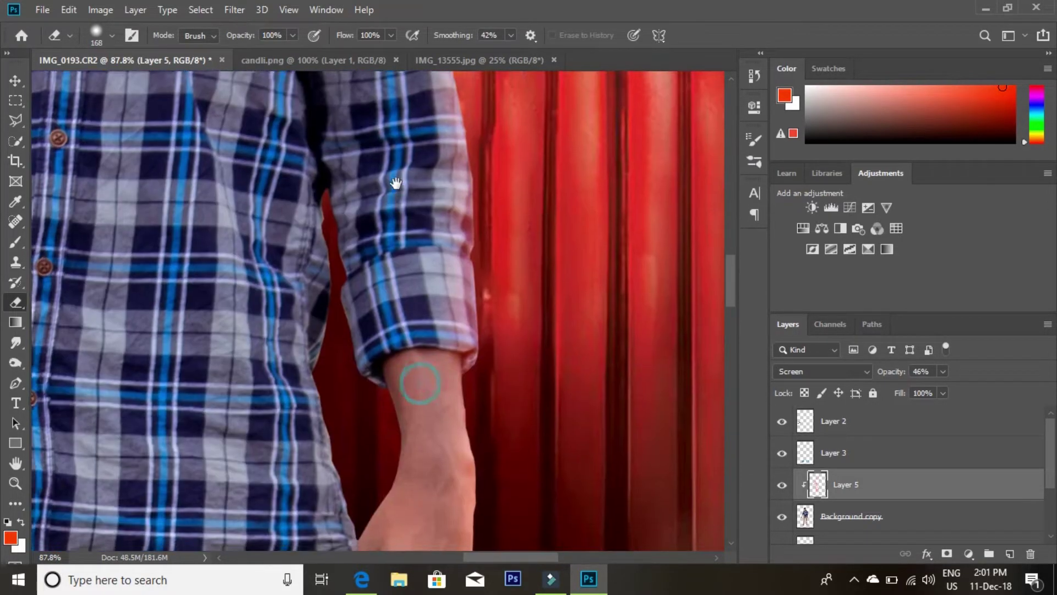
scroll(390, 212, down, 1)
scroll(385, 217, down, 3)
scroll(427, 264, down, 2)
scroll(386, 247, down, 1)
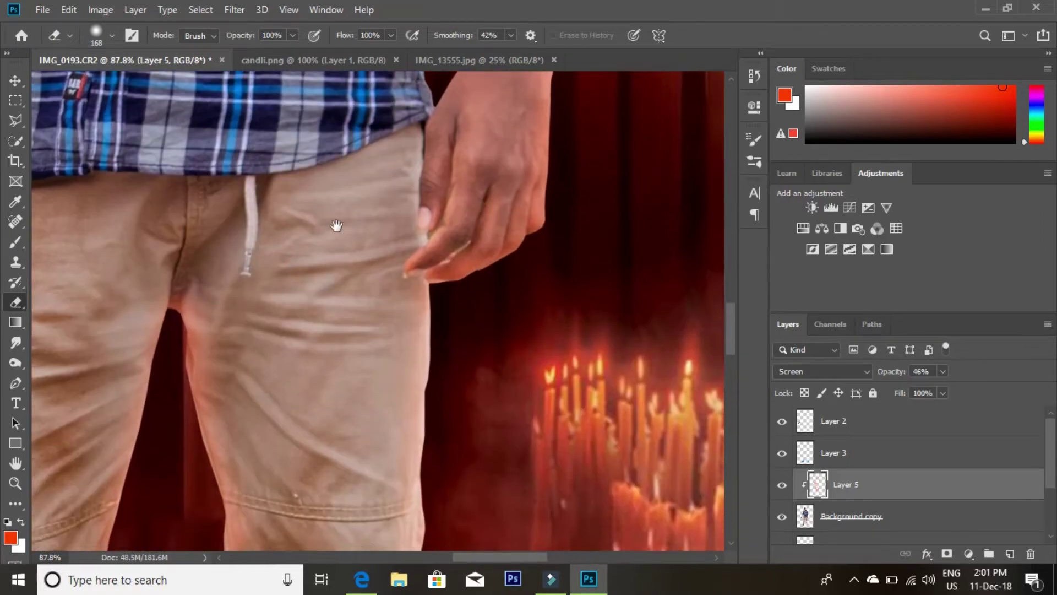
scroll(335, 190, down, 3)
scroll(319, 175, down, 2)
scroll(295, 200, down, 3)
Clean stray red glow from around the chin and face.
scroll(284, 206, up, 3)
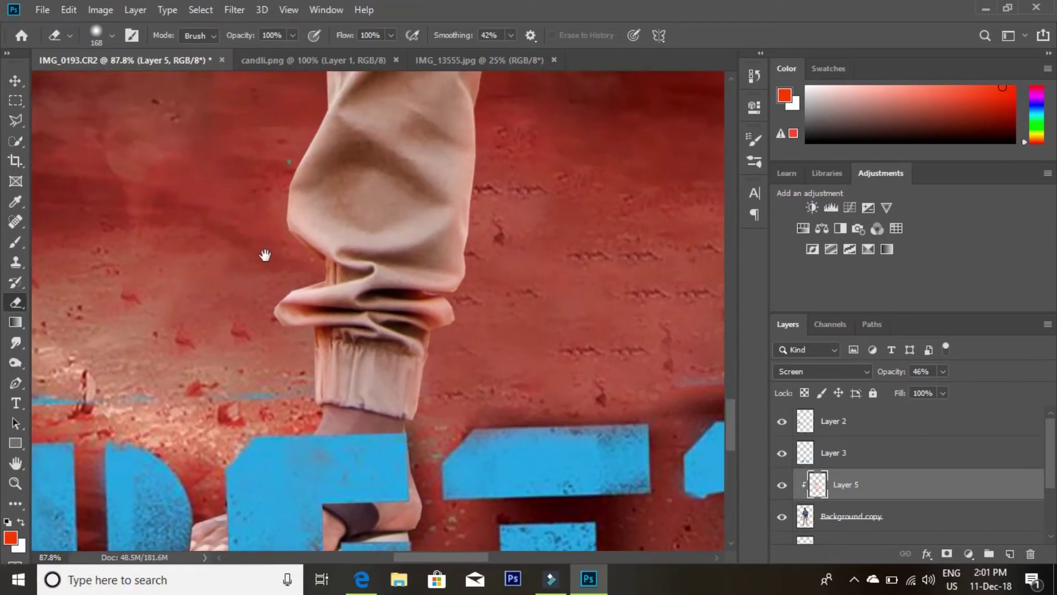
scroll(264, 252, up, 3)
scroll(276, 205, up, 3)
scroll(203, 217, up, 3)
scroll(225, 277, up, 1)
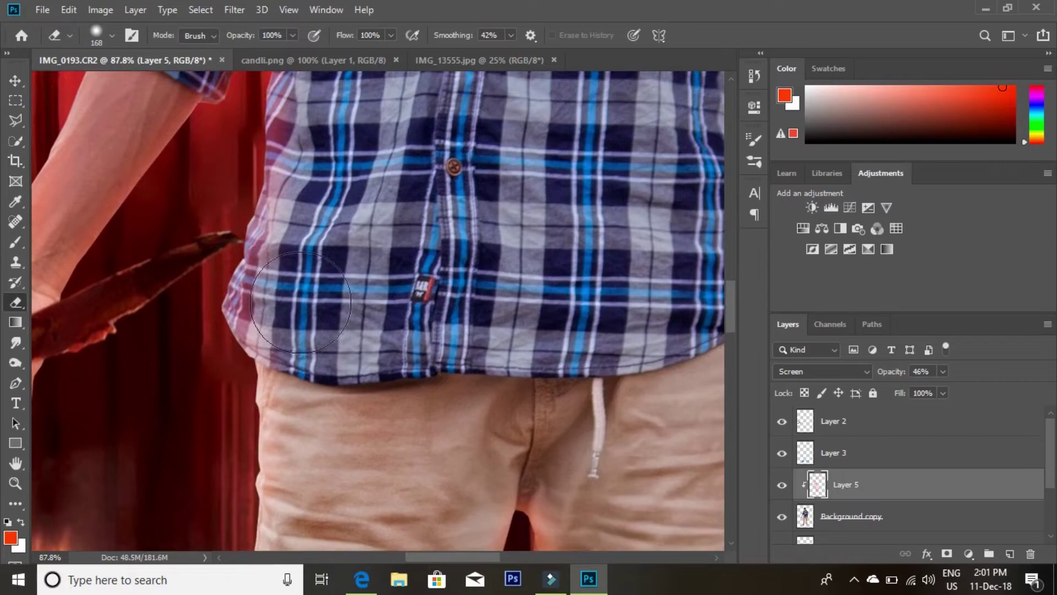
scroll(358, 220, up, 3)
scroll(321, 272, up, 3)
scroll(321, 272, up, 3)
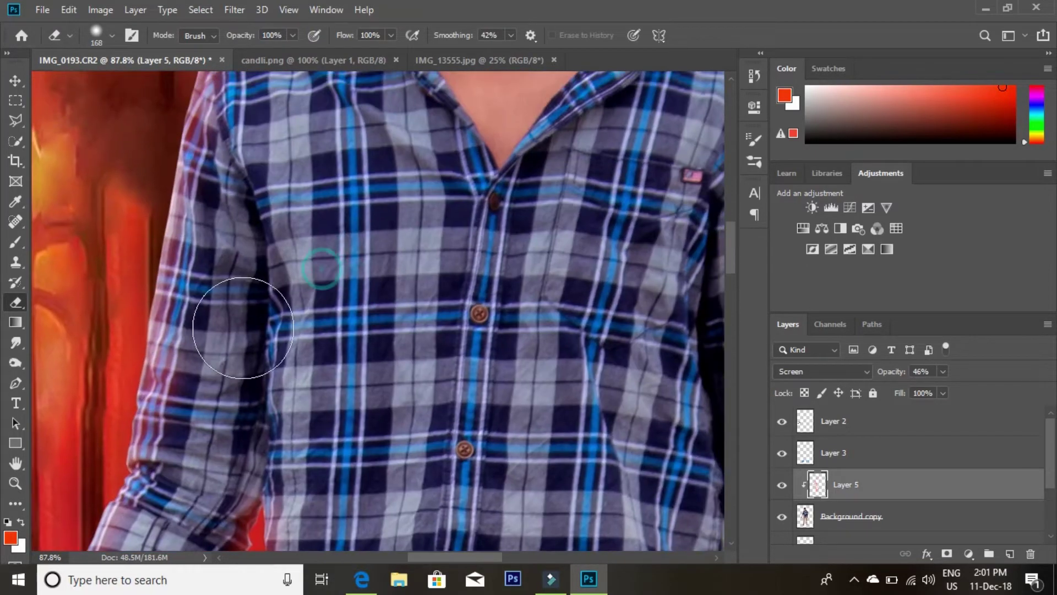
scroll(242, 193, up, 3)
drag(379, 284, 337, 378)
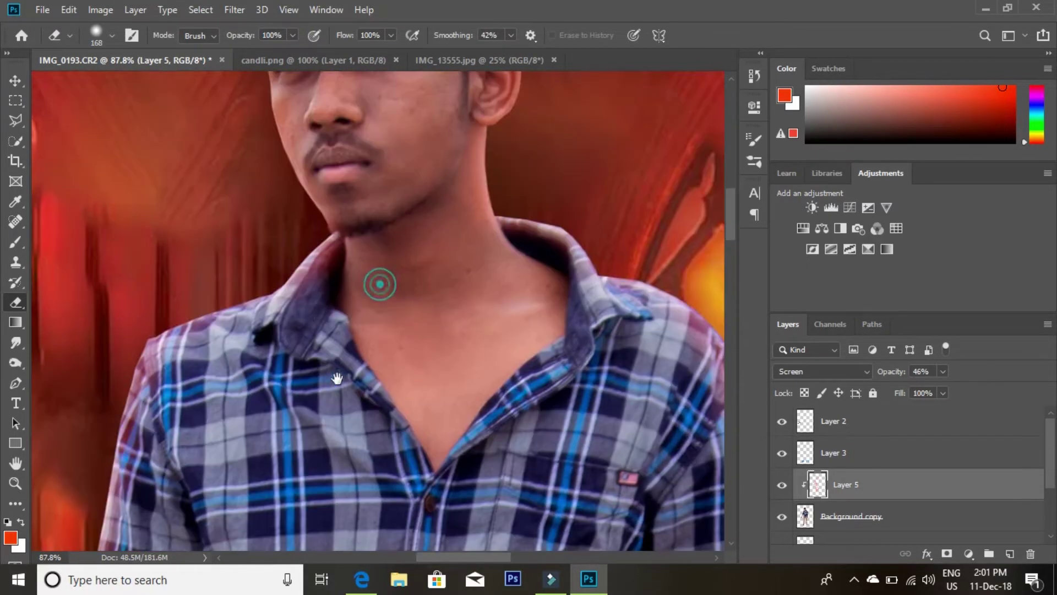
scroll(366, 303, up, 2)
scroll(388, 297, up, 2)
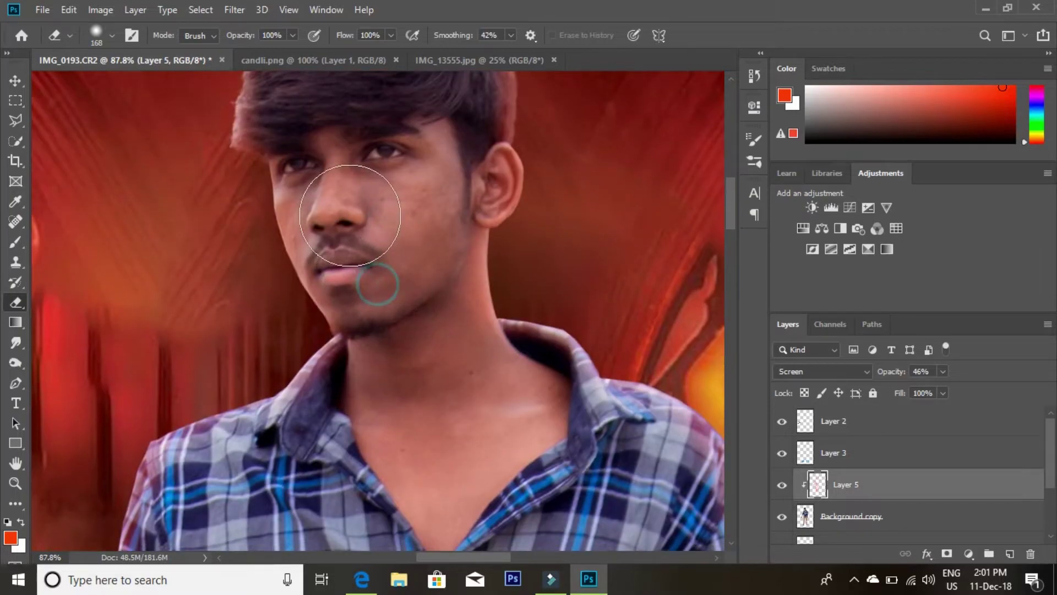
scroll(350, 216, up, 2)
click(15, 482)
right_click(274, 399)
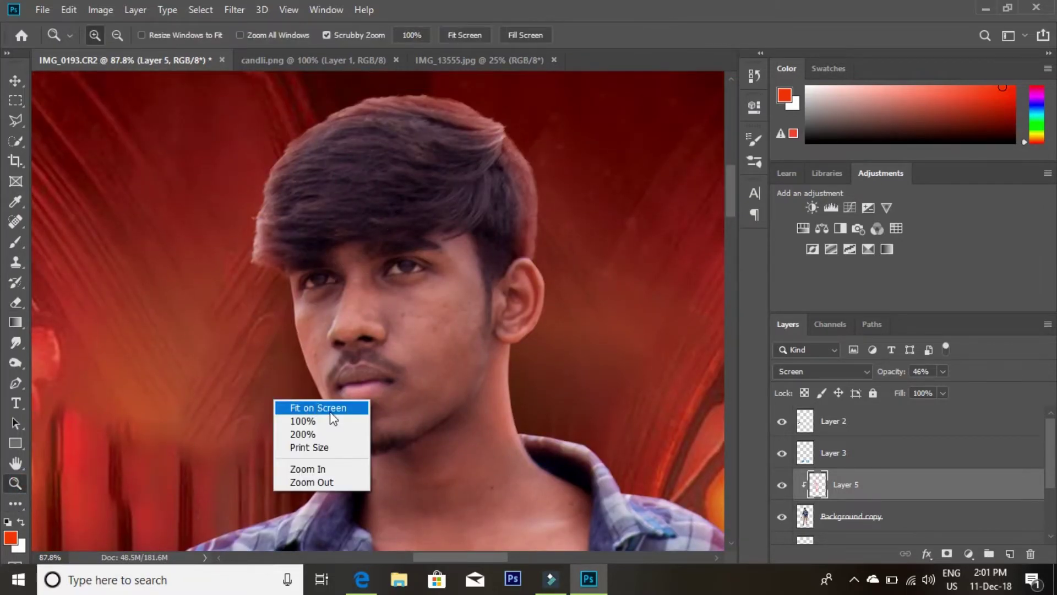
click(319, 405)
click(789, 486)
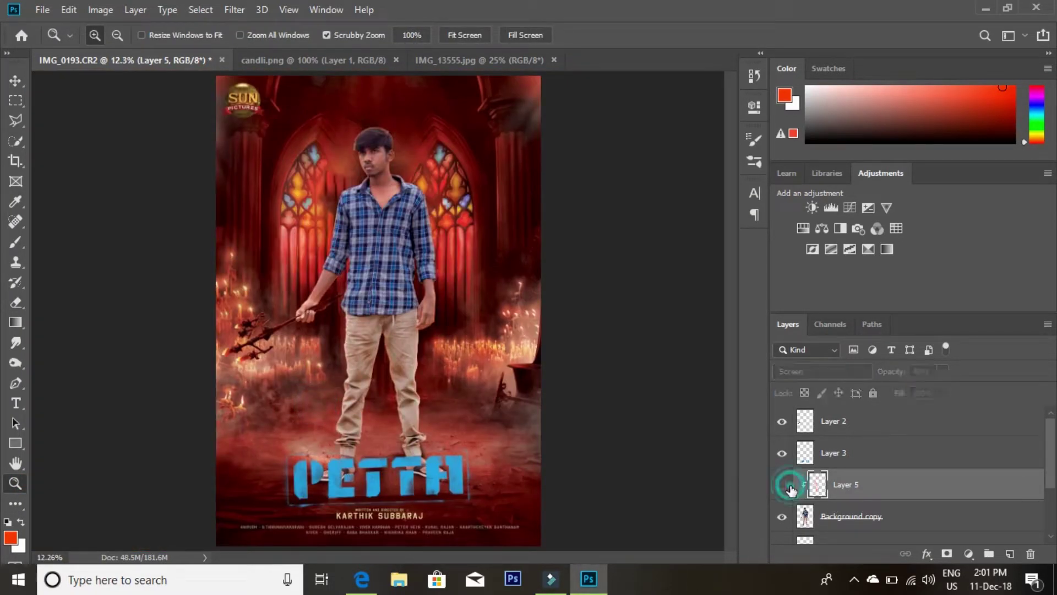
click(324, 340)
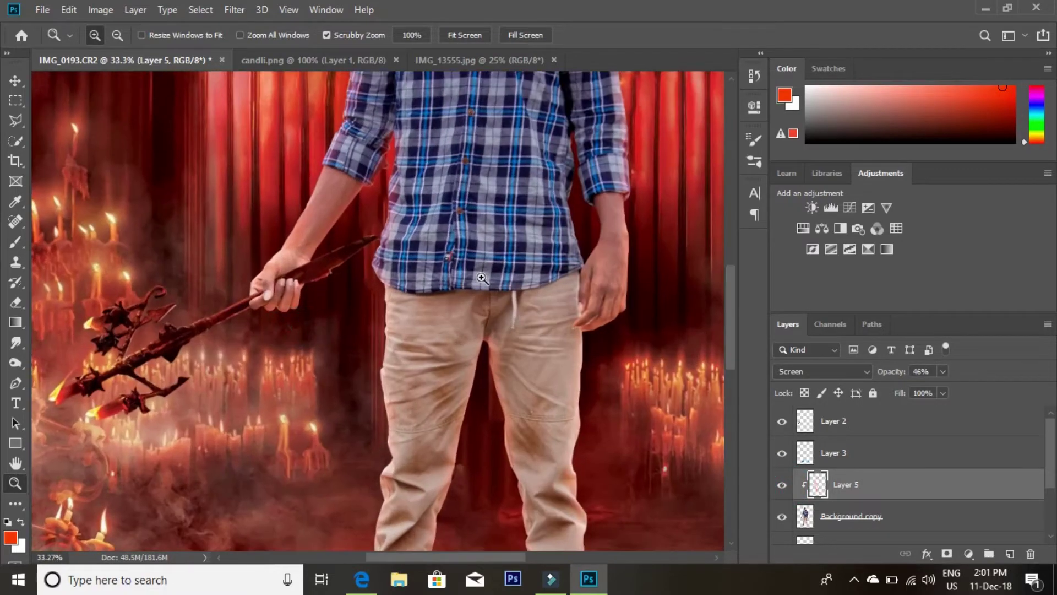
right_click(480, 274)
click(510, 291)
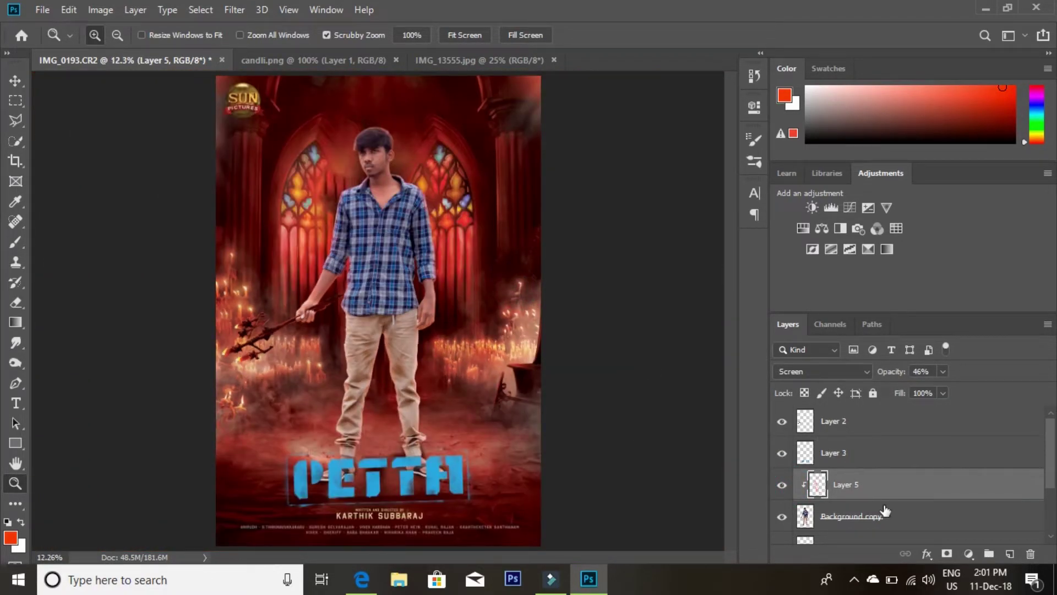
click(386, 167)
drag(415, 157, 419, 200)
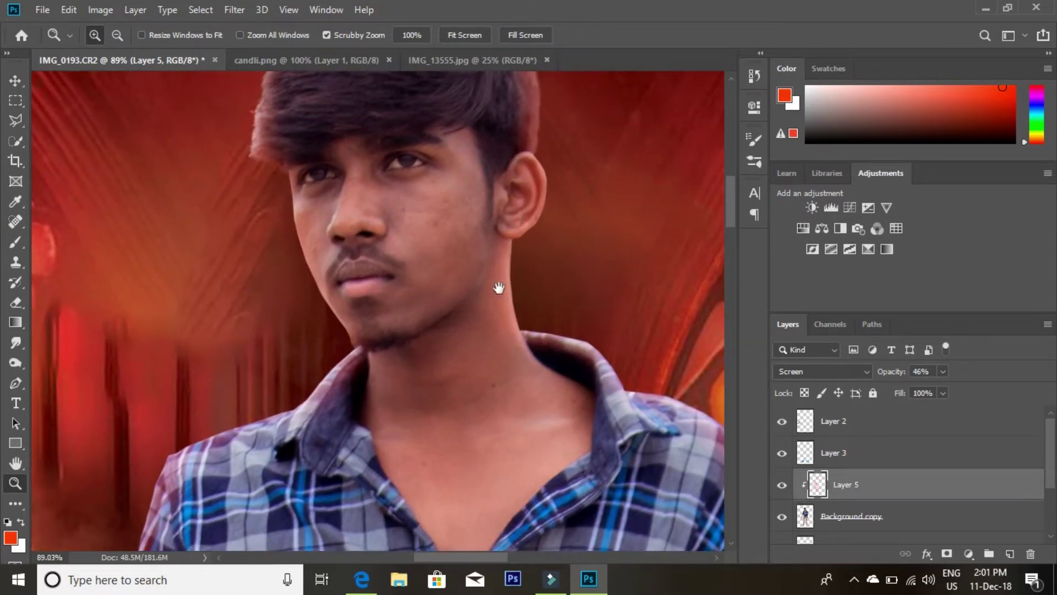
right_click(488, 318)
click(520, 326)
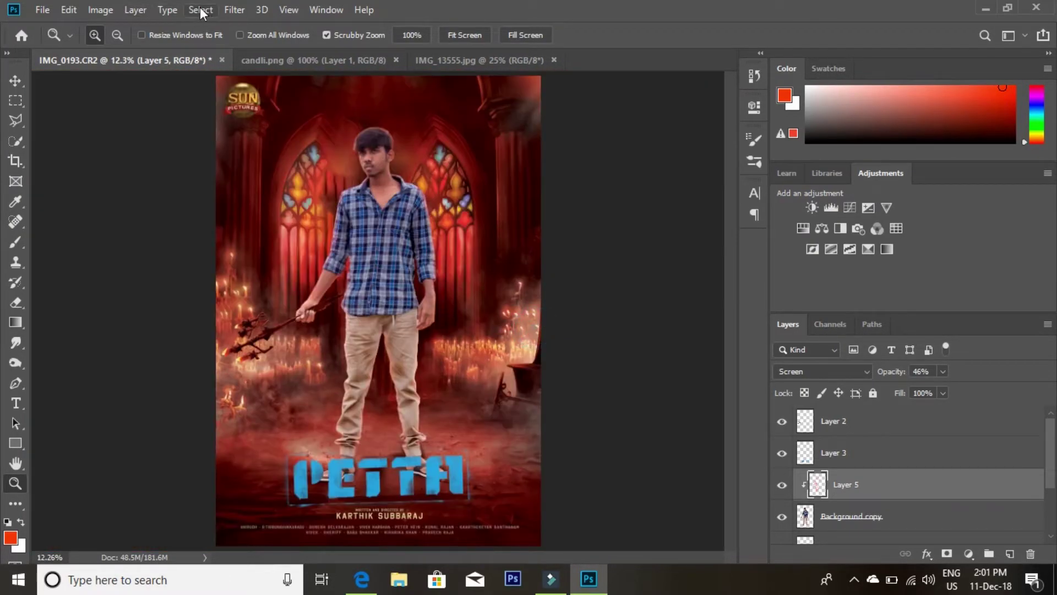
click(201, 12)
Discard the pending Camera Raw tweak to the glow outline.
click(234, 10)
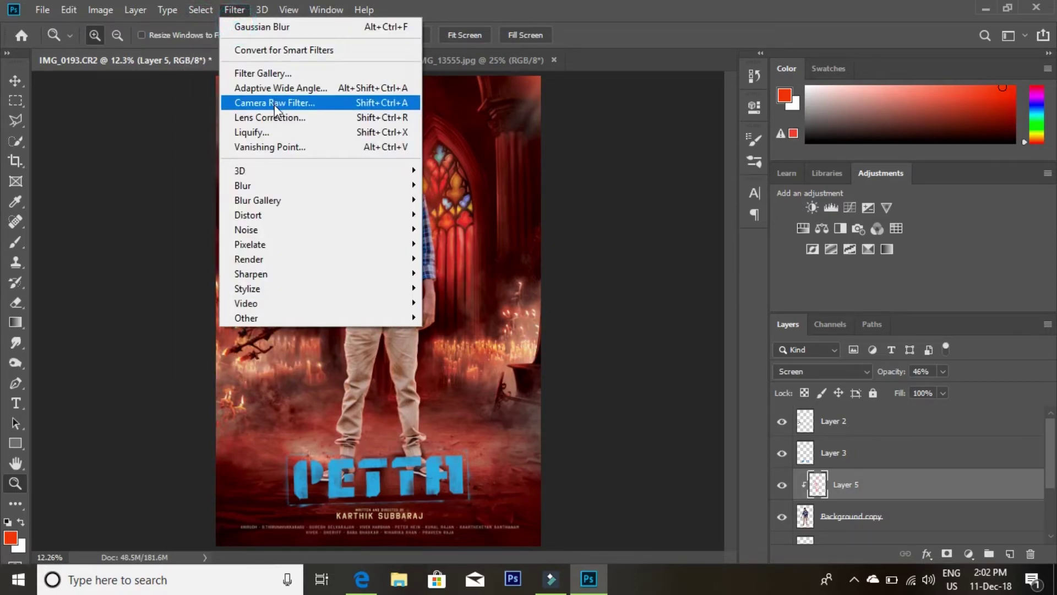
click(273, 103)
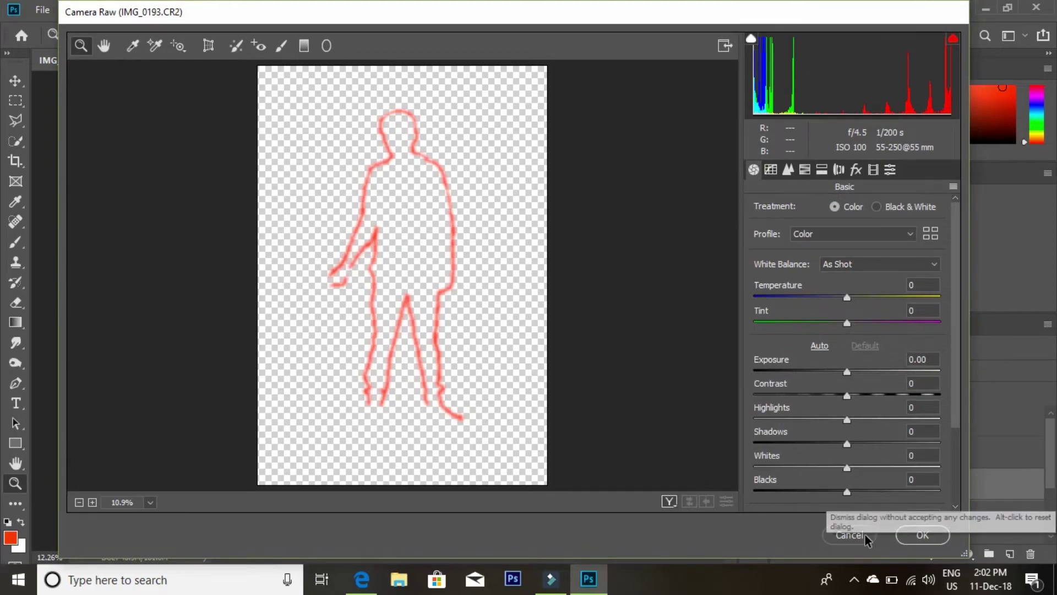
click(862, 534)
On Background copy, brighten the orange, blue and purple luminance in Camera Raw HSL.
click(922, 522)
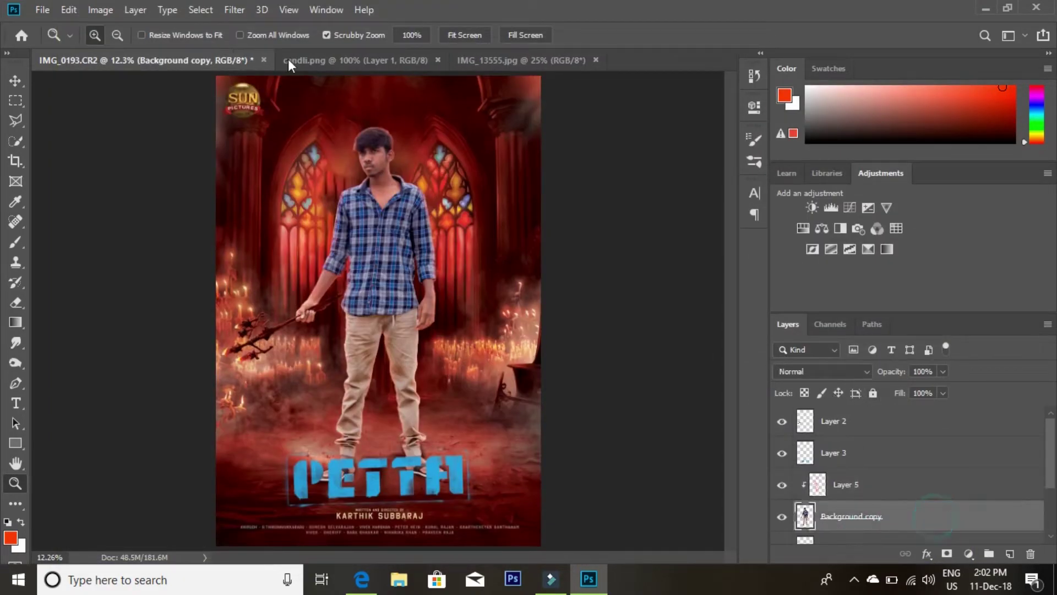
click(237, 11)
click(371, 193)
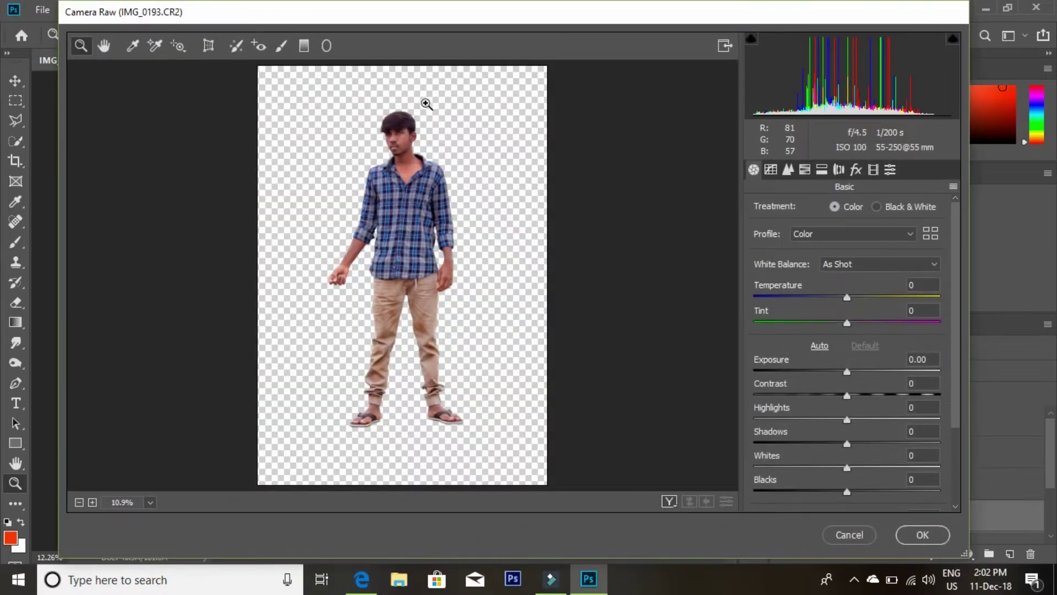
click(427, 105)
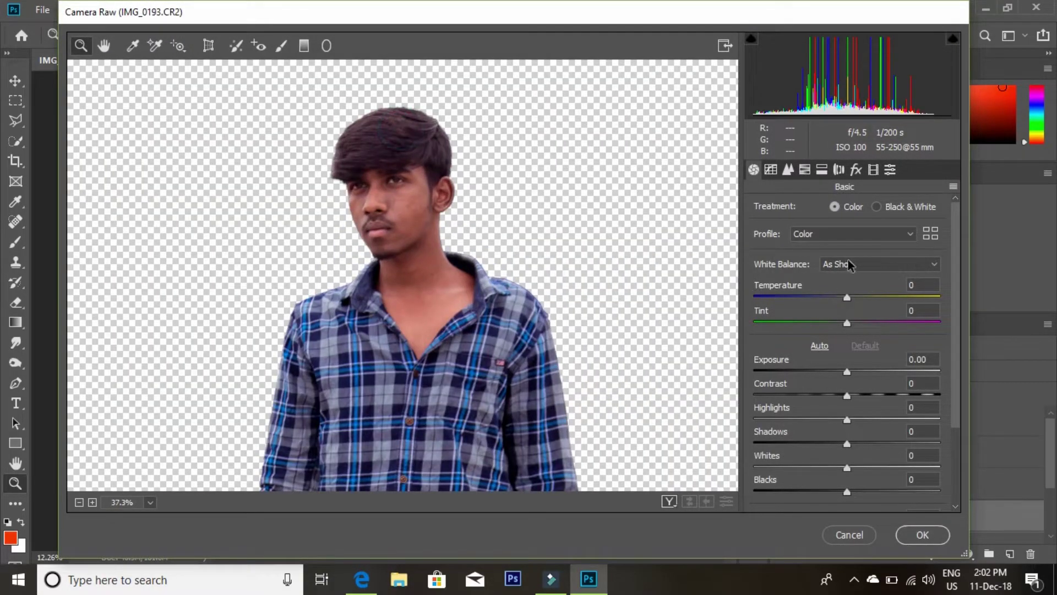
click(822, 170)
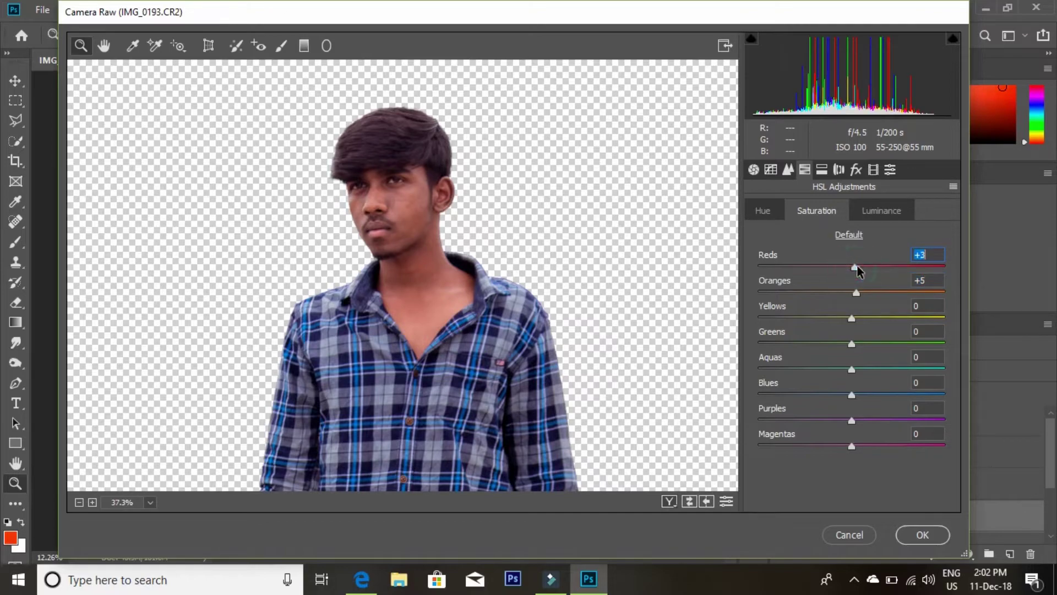
click(893, 212)
mouse_move(852, 292)
mouse_down()
mouse_move(881, 295)
mouse_move(881, 266)
mouse_move(888, 293)
mouse_move(886, 269)
mouse_up()
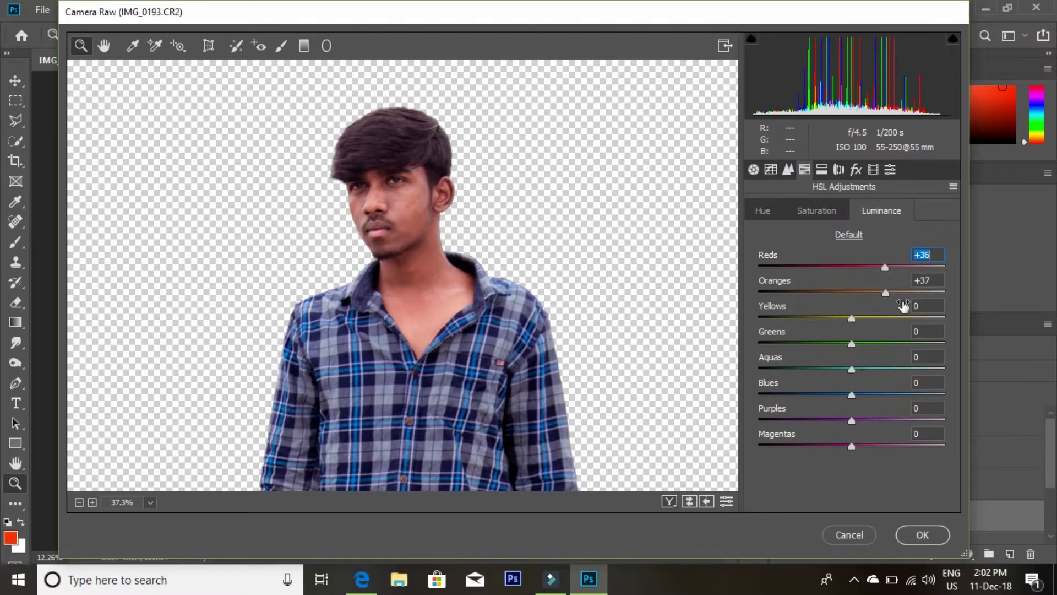
drag(853, 395, 869, 395)
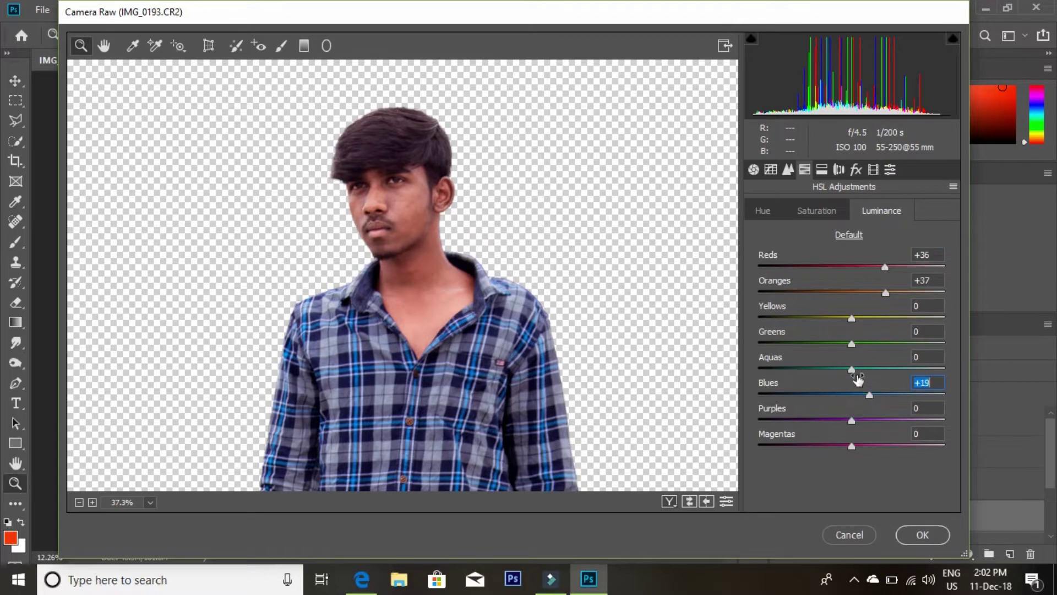
click(851, 420)
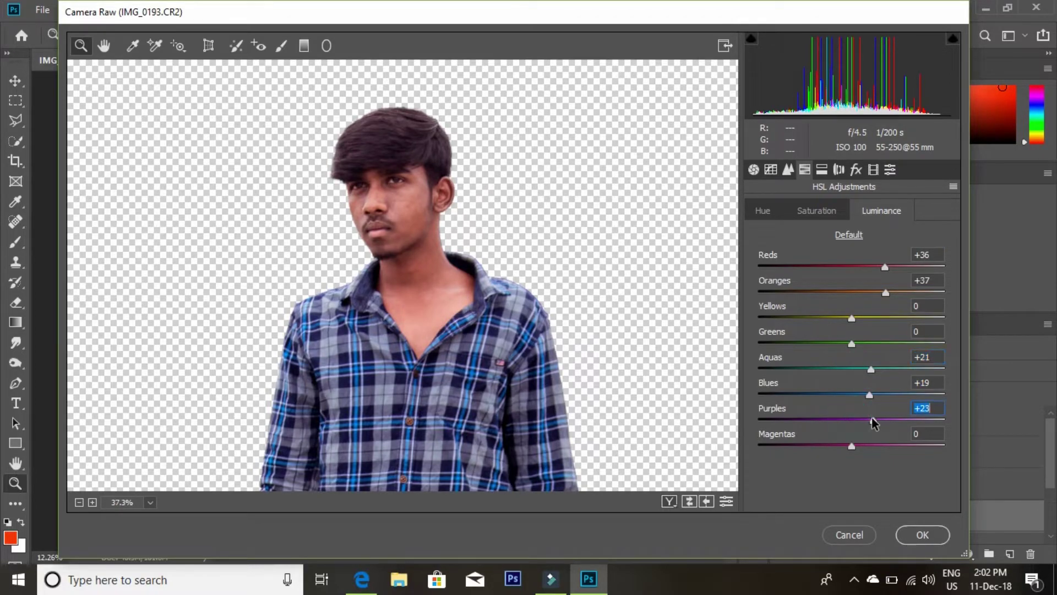
Slightly raise orange and red saturation, apply the filter, and select Layer 1.
click(815, 212)
drag(858, 292, 860, 267)
click(923, 535)
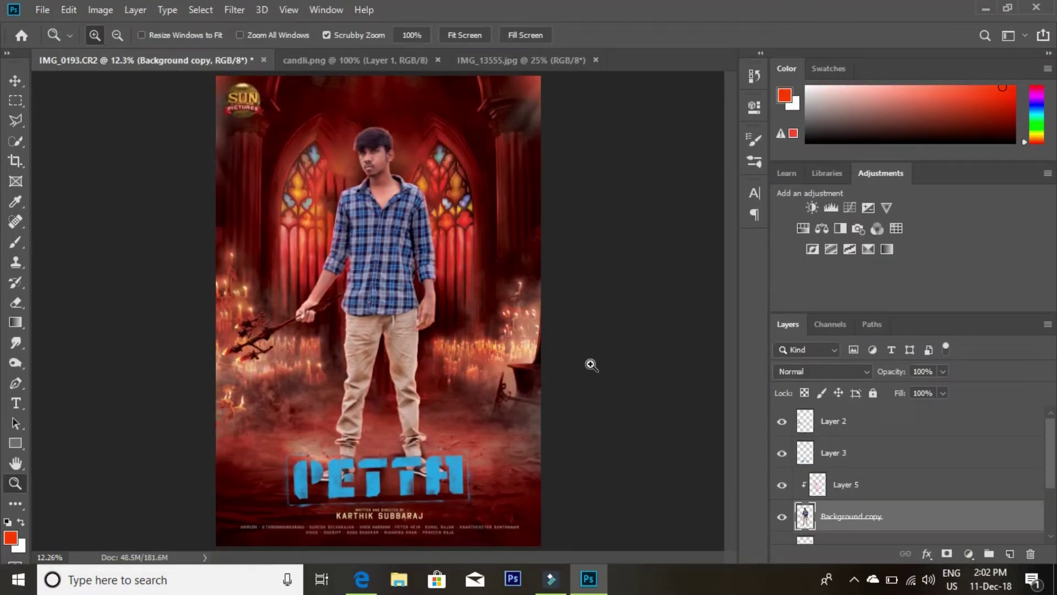
scroll(930, 490, down, 2)
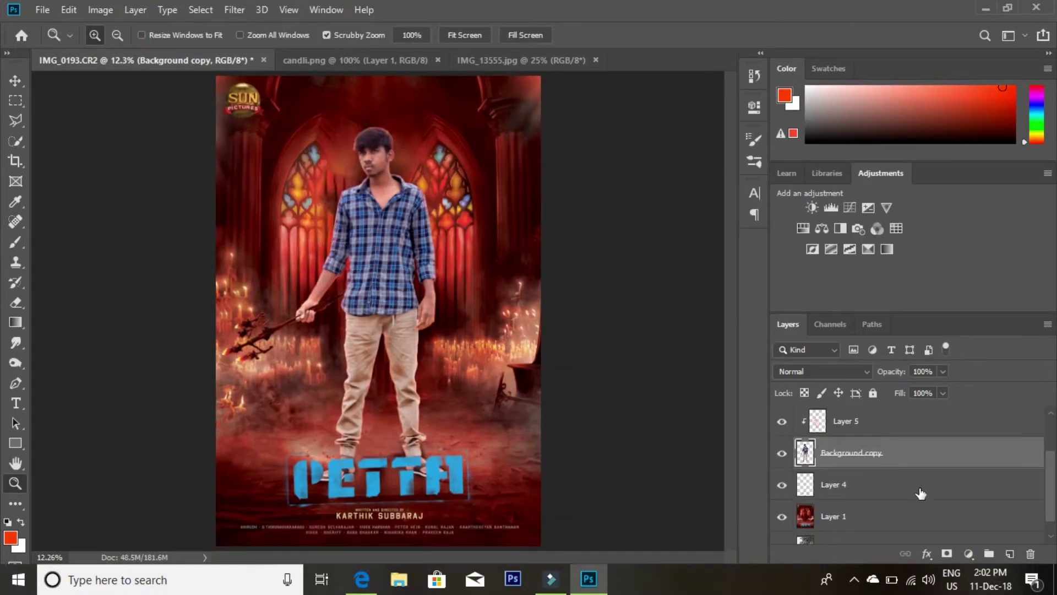
click(875, 523)
click(237, 11)
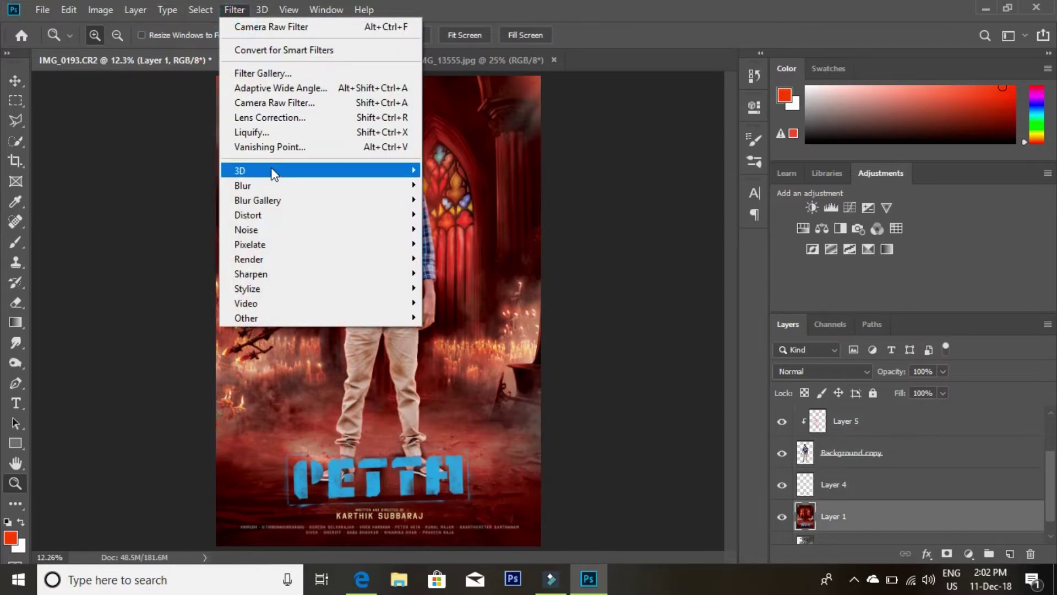
Grade Layer 1: Contrast +8, Highlights -17, Shadows +14, Whites -7, Blacks +23, brighter reds.
click(256, 110)
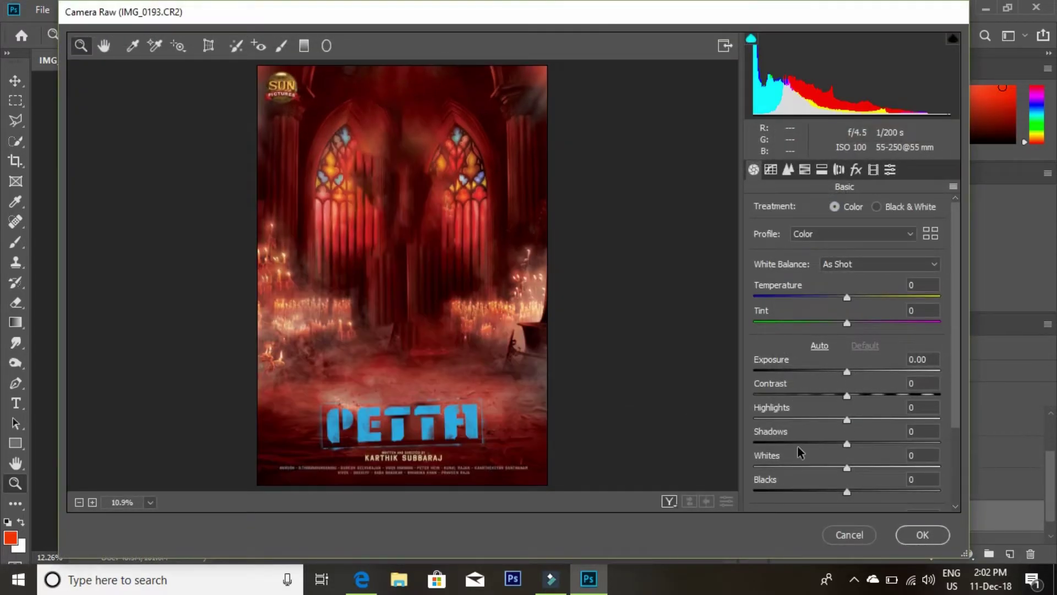
mouse_move(848, 394)
mouse_down()
mouse_move(831, 421)
mouse_move(862, 446)
mouse_up()
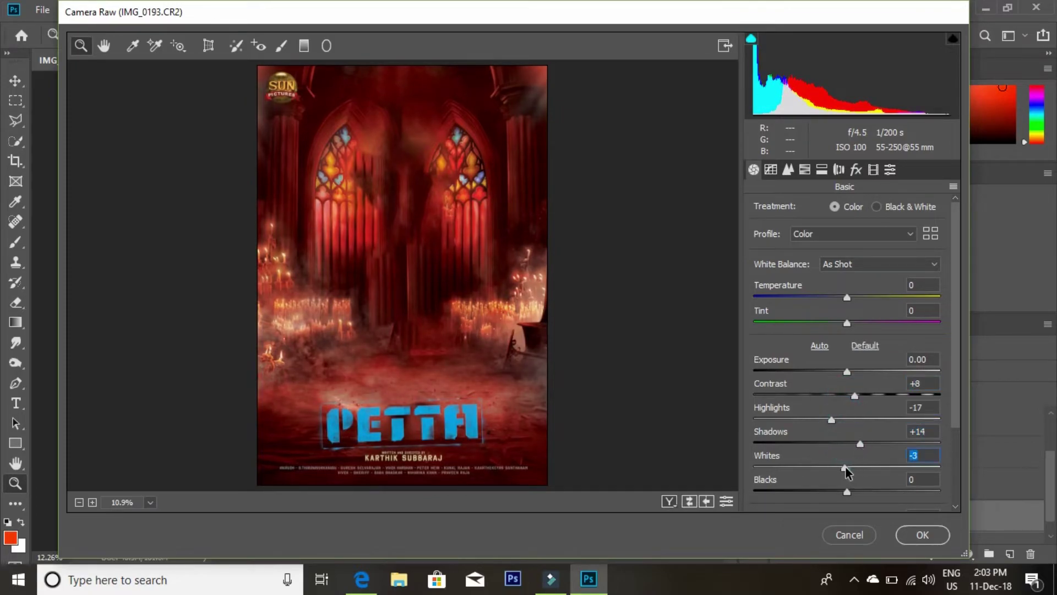
drag(849, 491, 864, 492)
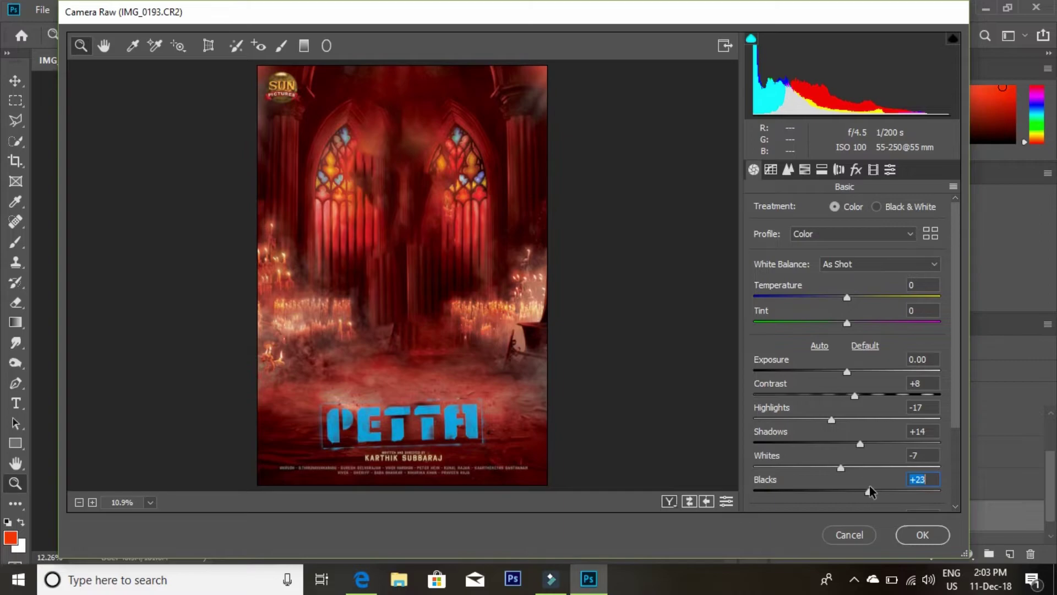
click(804, 169)
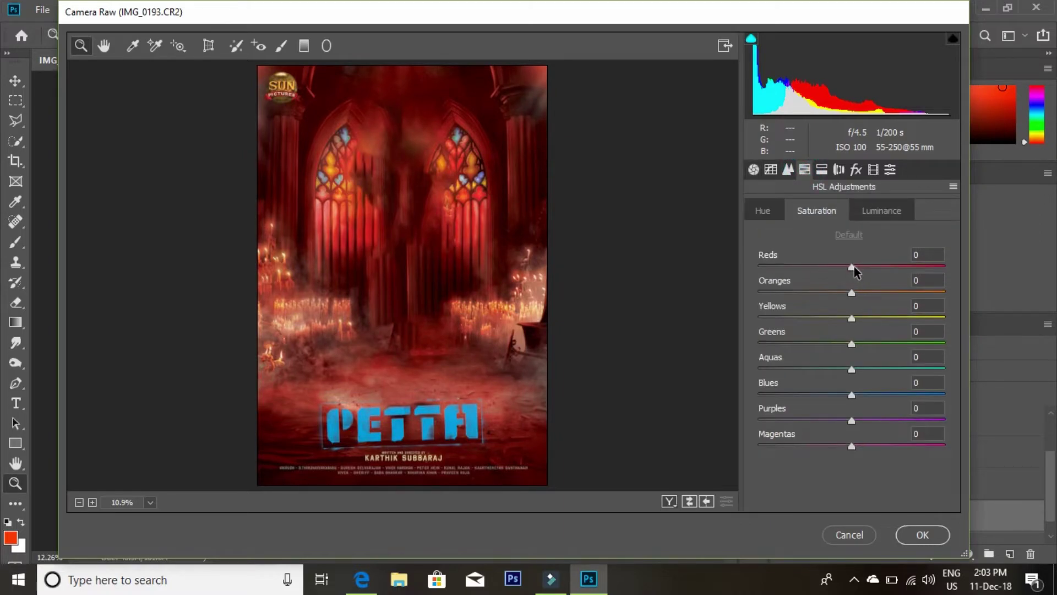
mouse_move(854, 271)
mouse_down()
mouse_move(866, 268)
mouse_move(876, 292)
mouse_up()
click(868, 214)
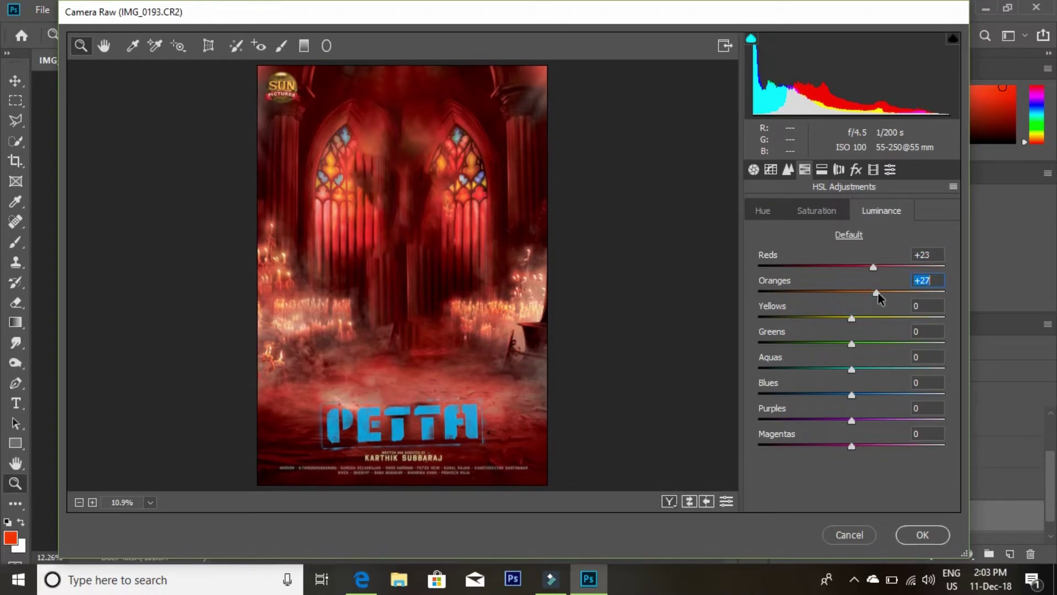
Apply the background grade and reapply the same Camera Raw filter to Layer 2.
click(934, 537)
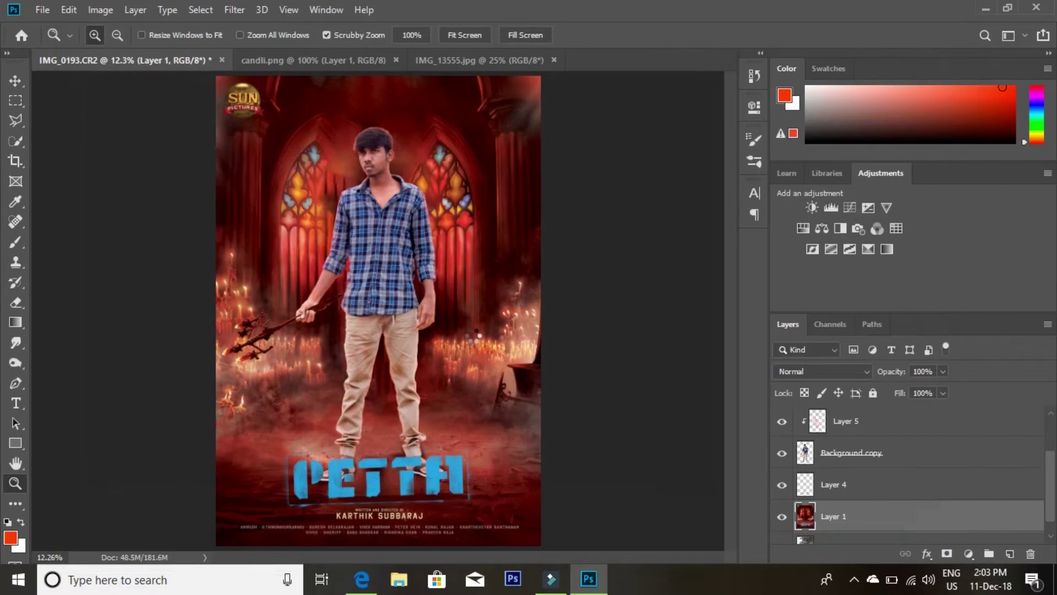
scroll(892, 514, down, 1)
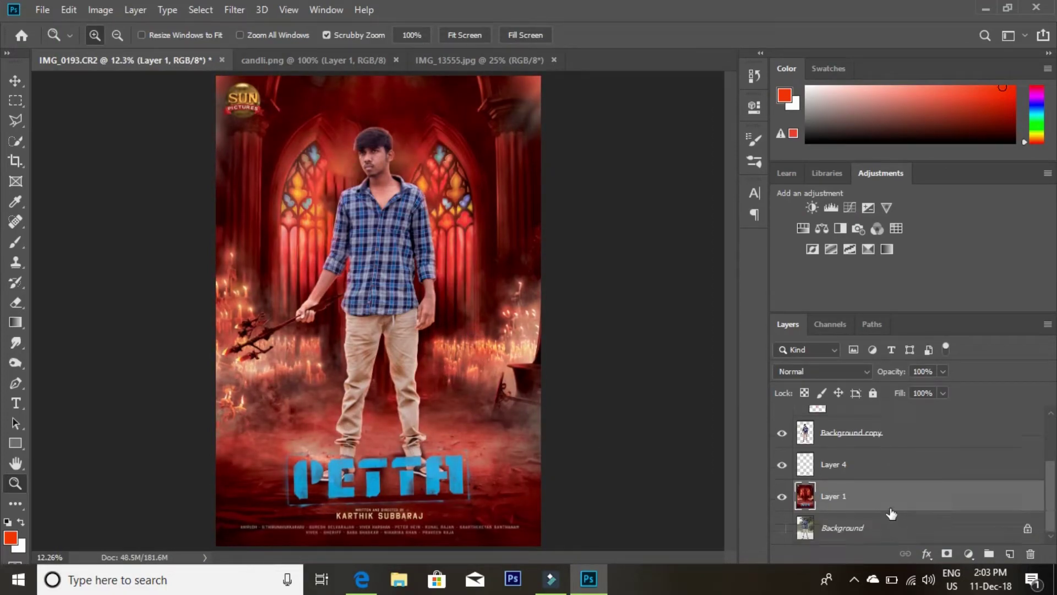
scroll(892, 495, up, 3)
click(873, 421)
click(786, 421)
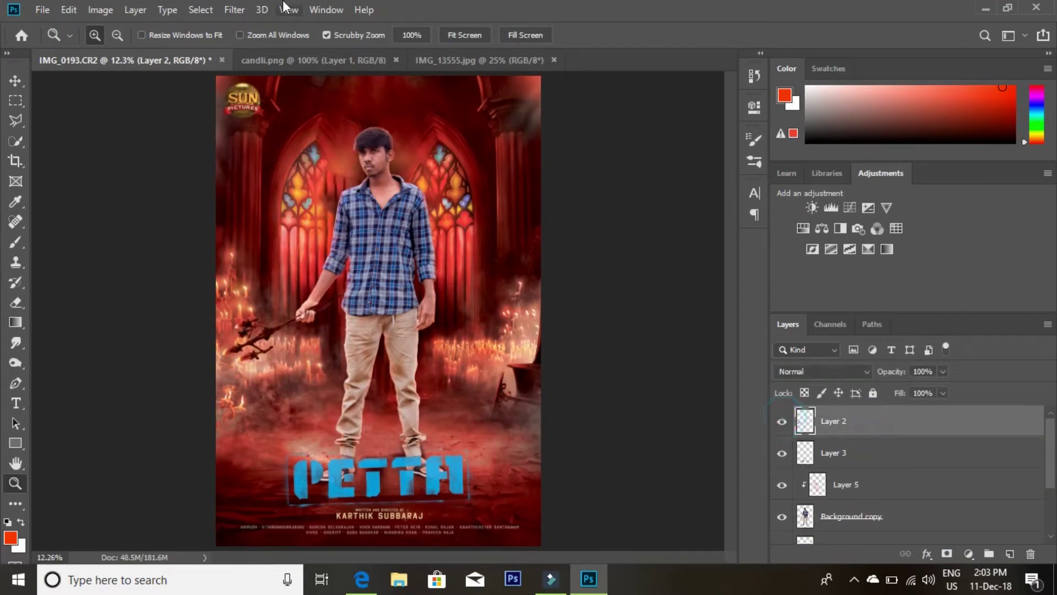
click(231, 10)
click(283, 26)
Reapply the last Camera Raw filter to Layer 3.
scroll(801, 457, down, 2)
scroll(855, 500, up, 1)
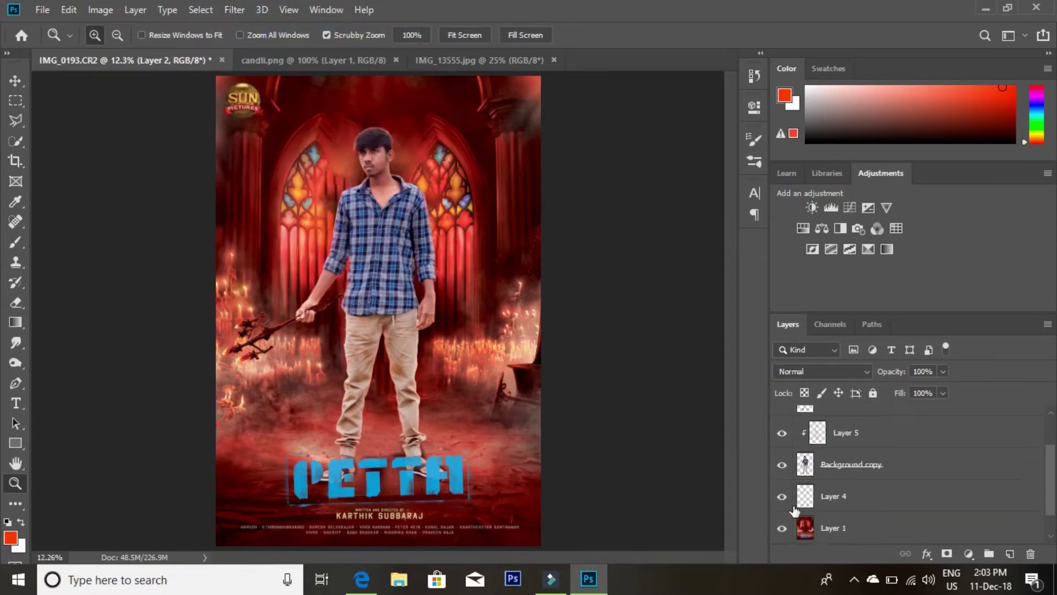
scroll(812, 488, up, 2)
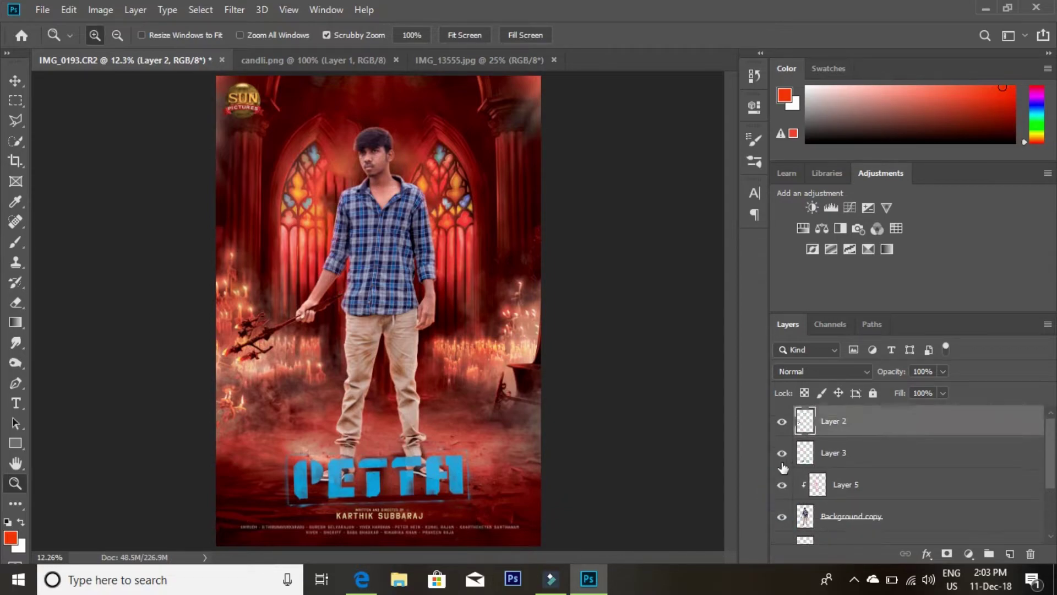
click(782, 452)
click(839, 455)
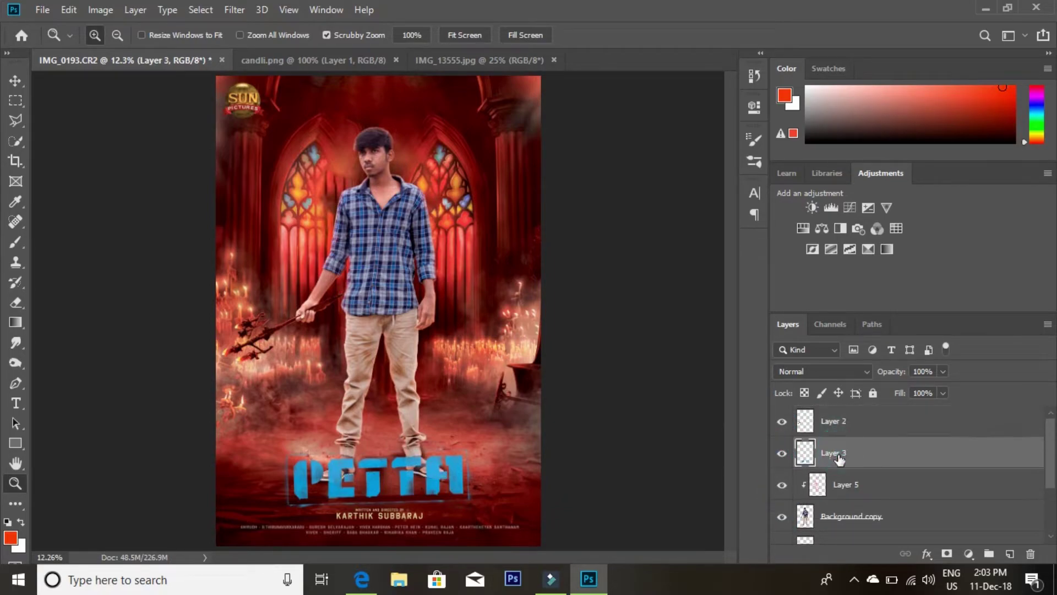
click(234, 9)
click(254, 23)
Inspect the man's face at 100% zoom, then fit the whole poster on screen.
scroll(872, 496, down, 2)
scroll(868, 501, down, 1)
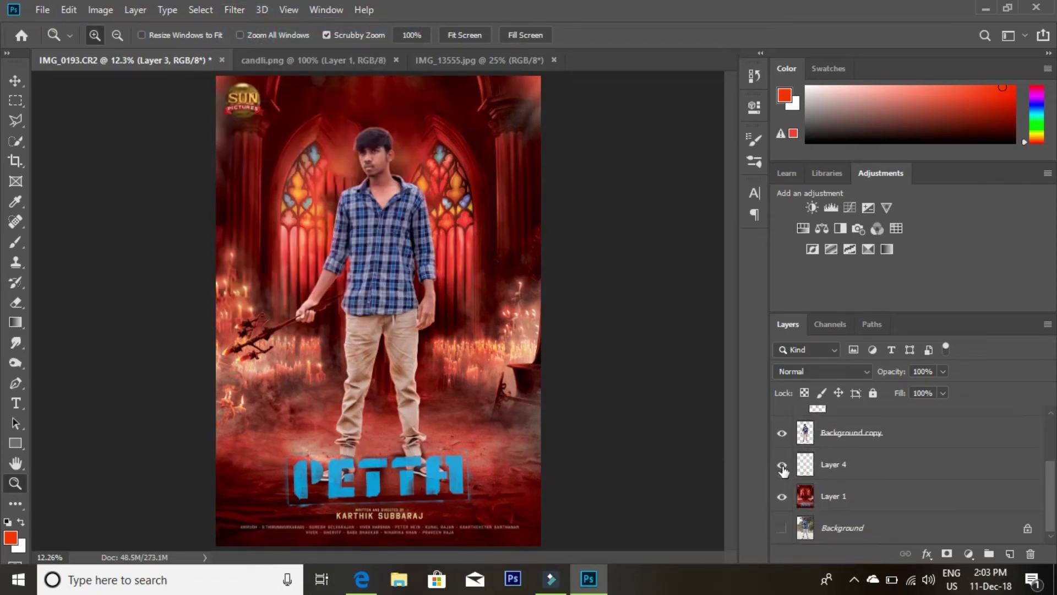
scroll(790, 467, up, 2)
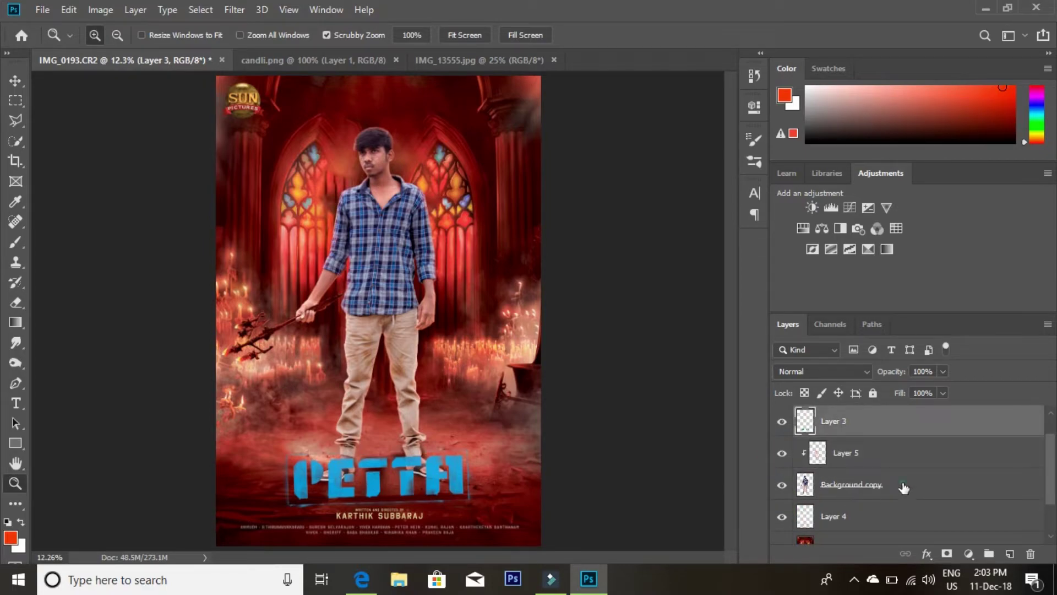
click(903, 487)
drag(418, 280, 440, 219)
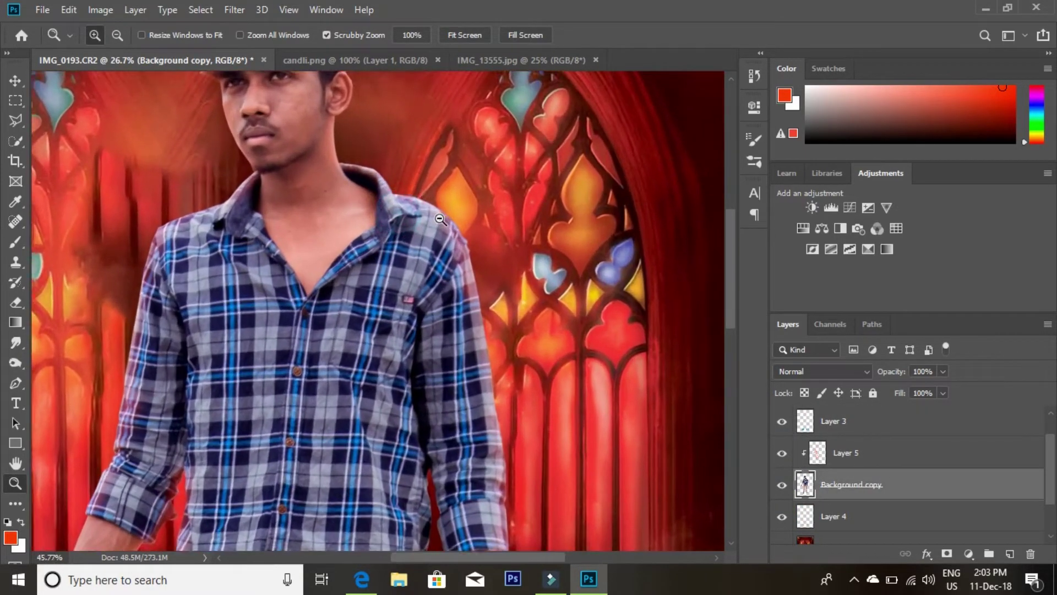
alt+click(440, 219)
right_click(421, 220)
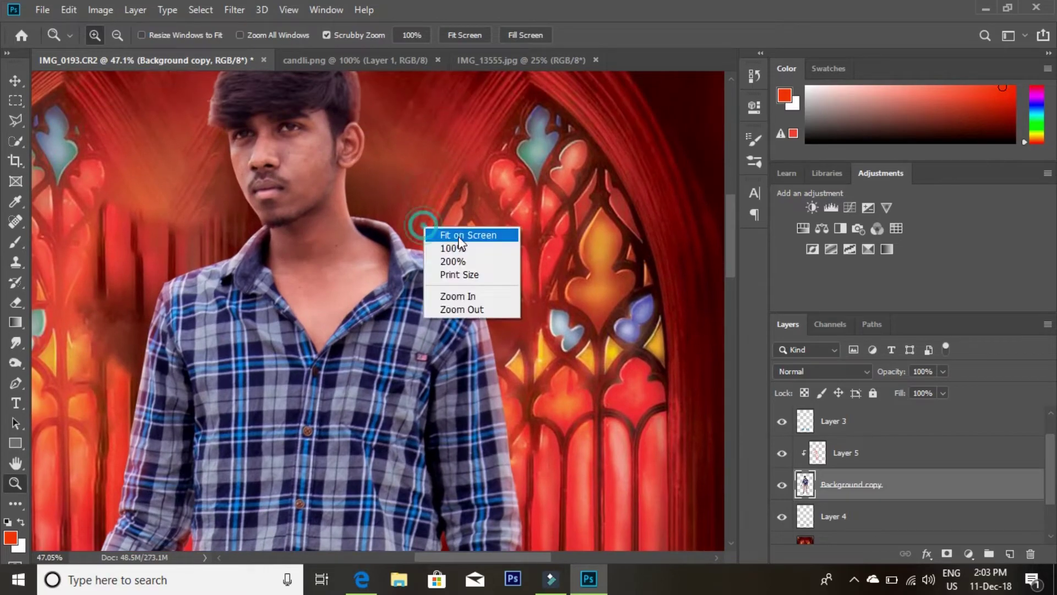
click(460, 248)
key(ctrl+0)
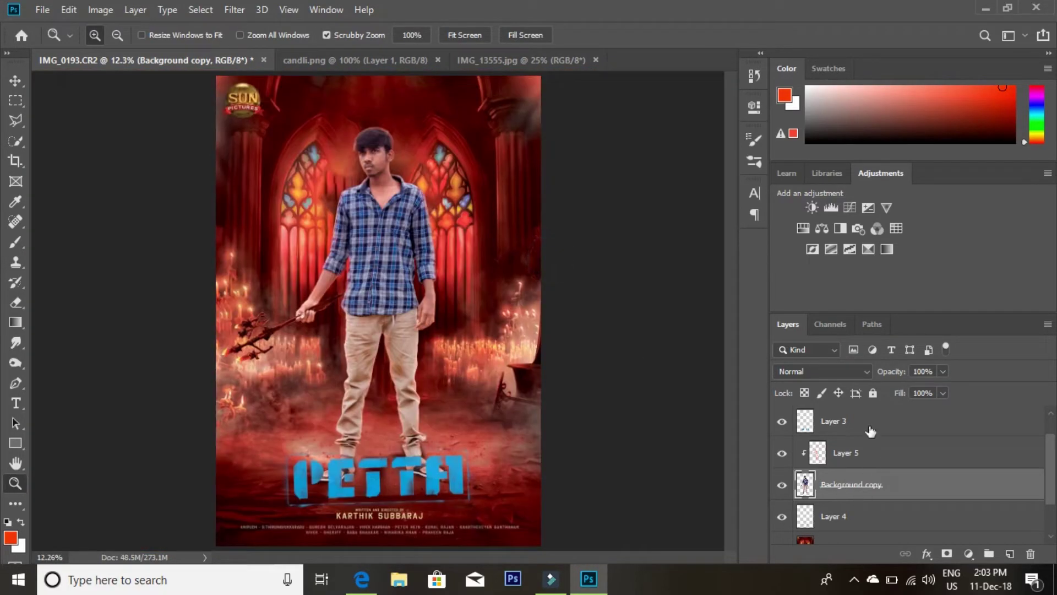
right_click(868, 430)
Merge the visible layers and shift the merged layer's Camera Raw tint toward magenta.
click(715, 472)
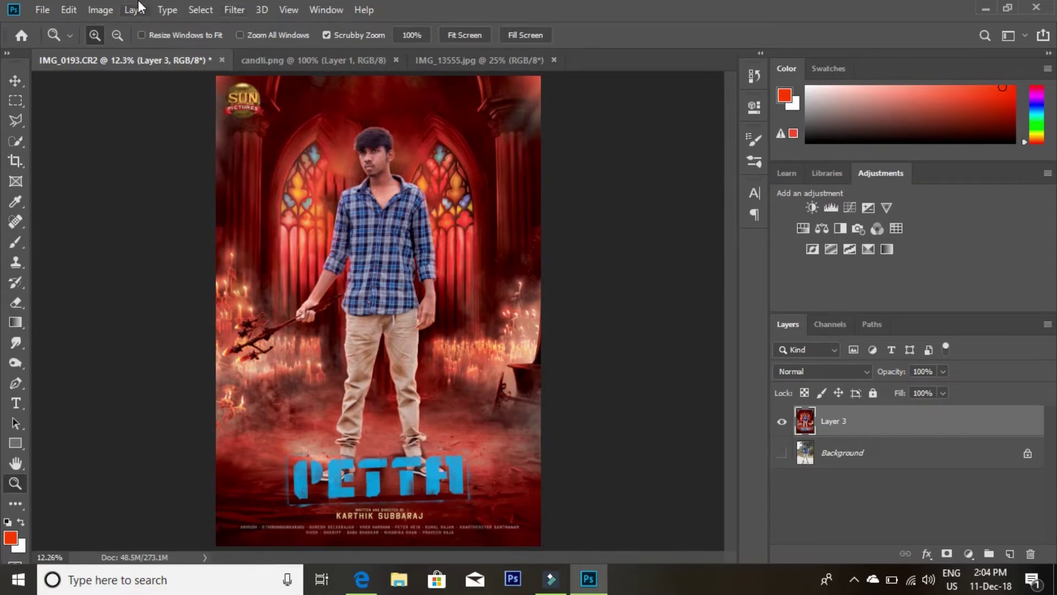
click(234, 9)
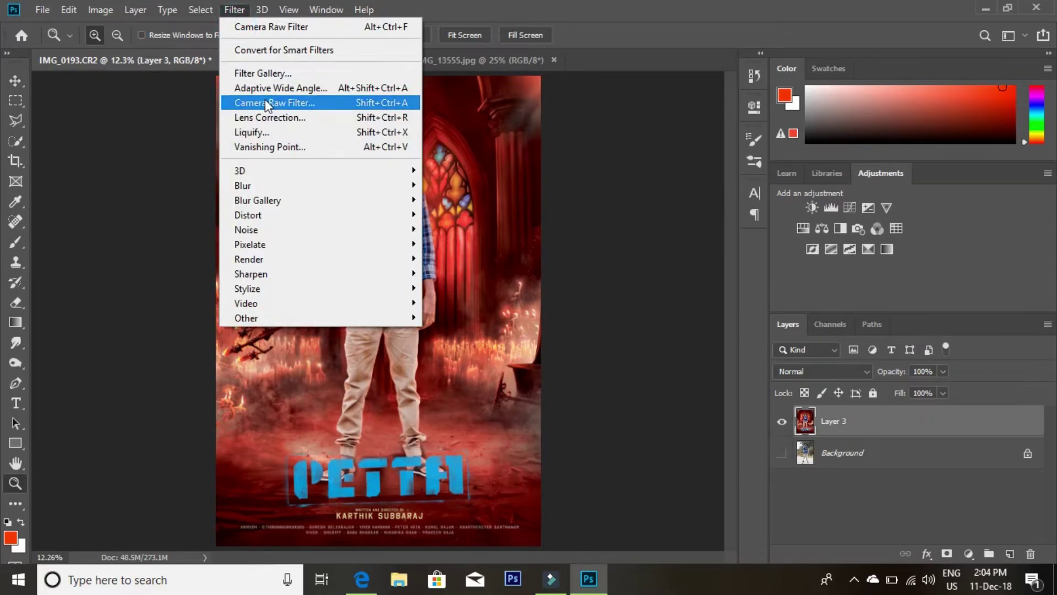
click(266, 104)
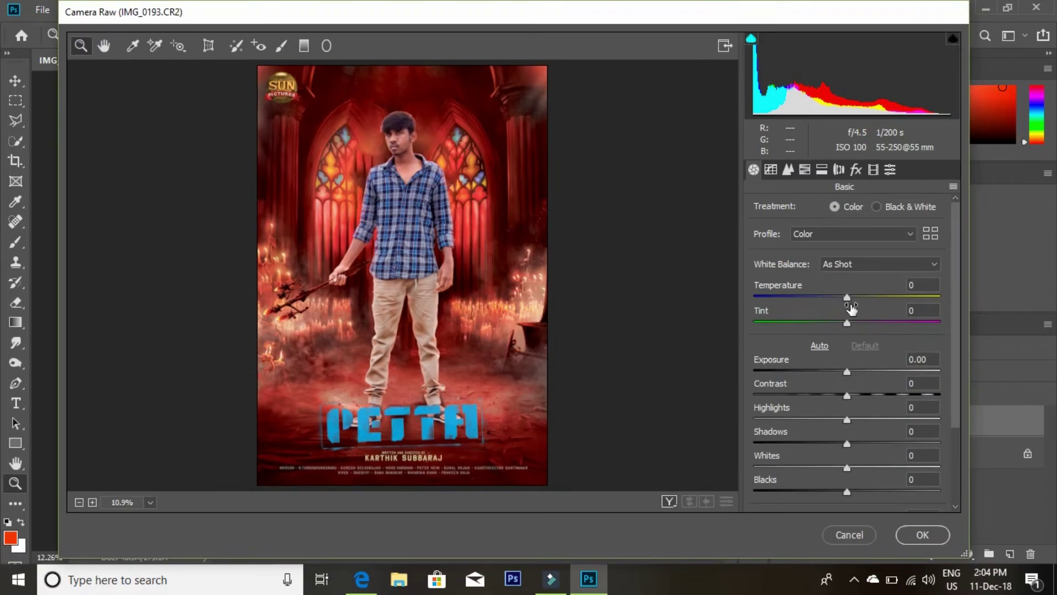
mouse_move(847, 323)
mouse_down()
mouse_move(881, 322)
mouse_move(856, 321)
mouse_up()
click(419, 147)
right_click(490, 318)
click(514, 276)
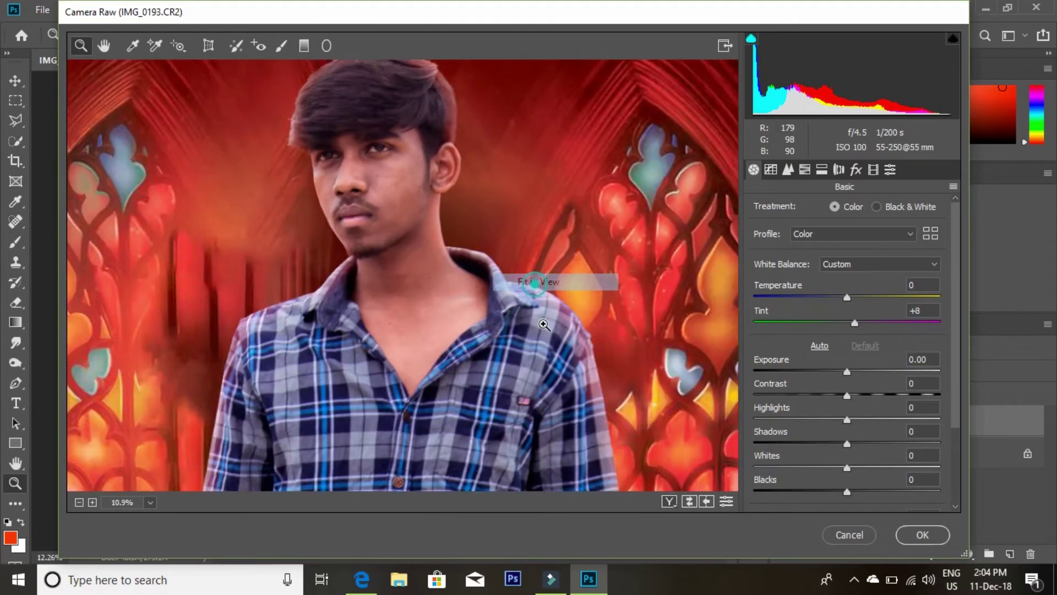
Set Contrast +7, Highlights -14, Clarity +13 and luminance noise reduction 15.
mouse_move(847, 395)
mouse_down()
mouse_move(833, 420)
mouse_move(857, 444)
mouse_move(843, 467)
mouse_move(852, 491)
mouse_up()
scroll(831, 452, down, 3)
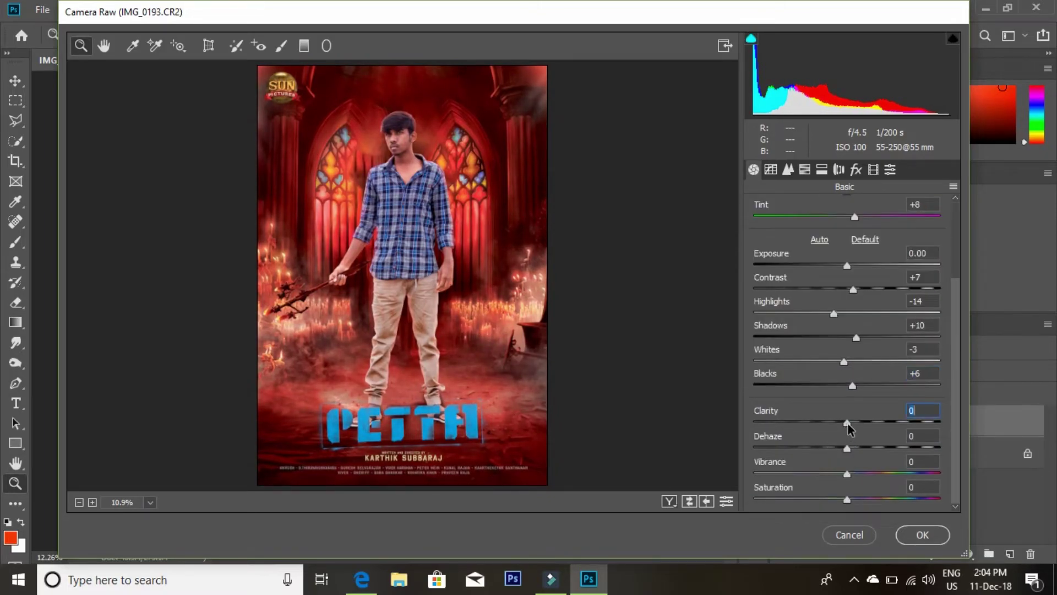
drag(848, 422, 860, 423)
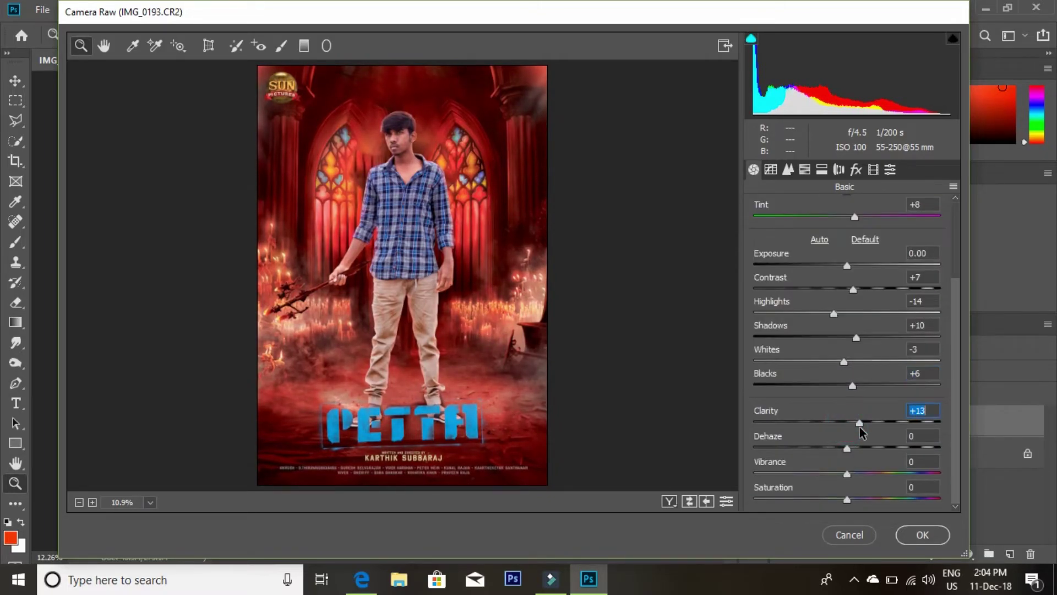
click(775, 169)
click(787, 169)
drag(754, 362, 782, 361)
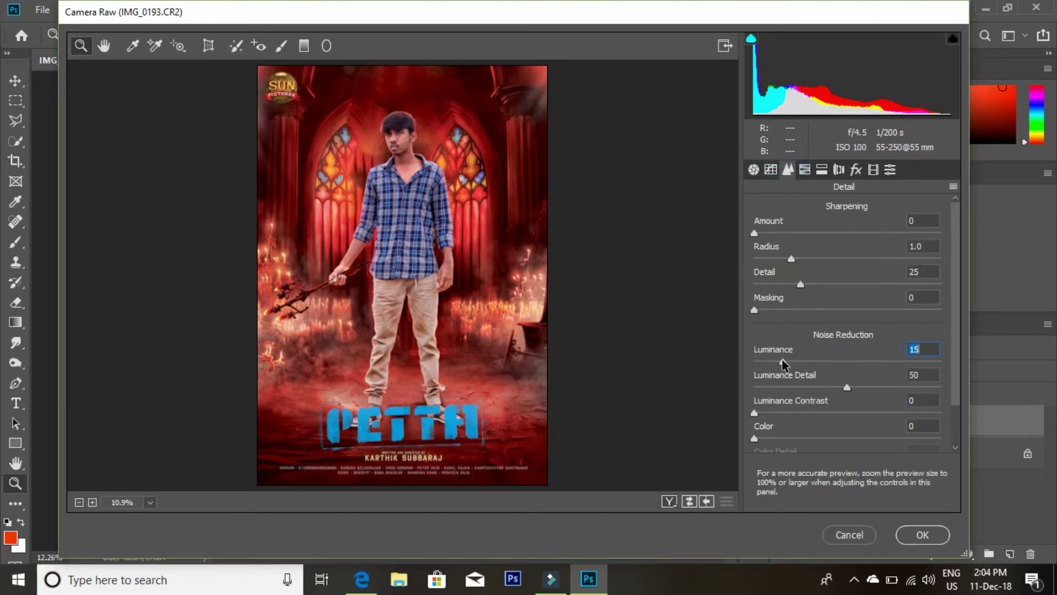
Raise Reds saturation to +4 and Oranges to +1, then apply the grade.
click(805, 169)
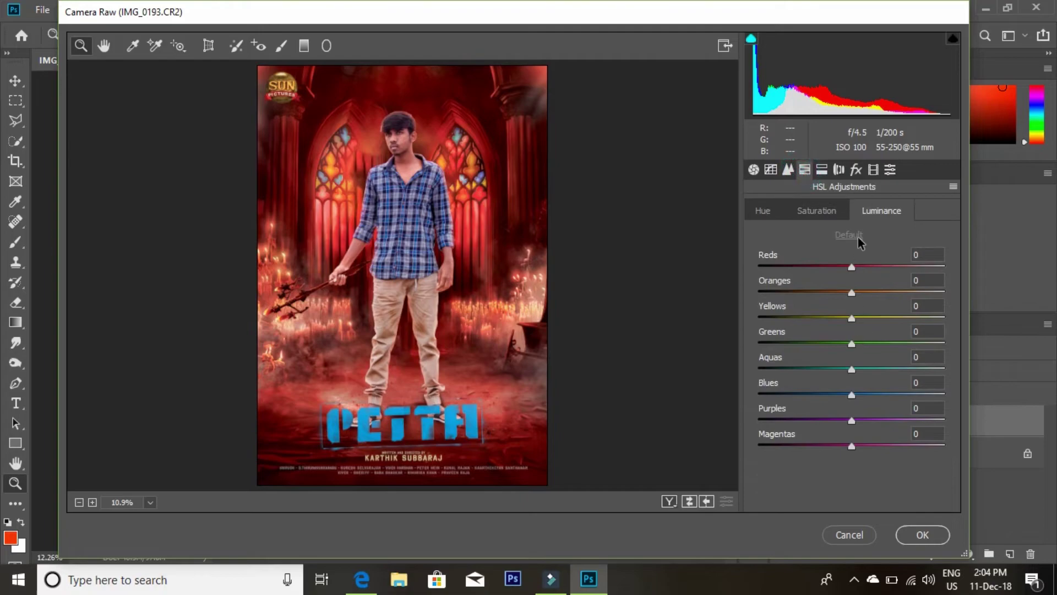
click(851, 290)
click(816, 210)
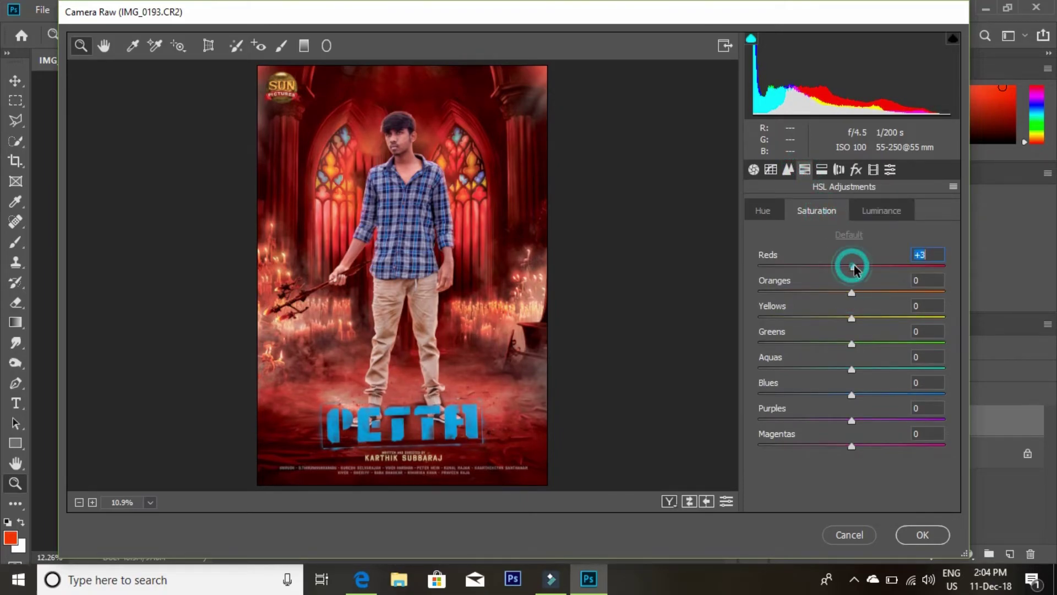
drag(853, 268, 855, 295)
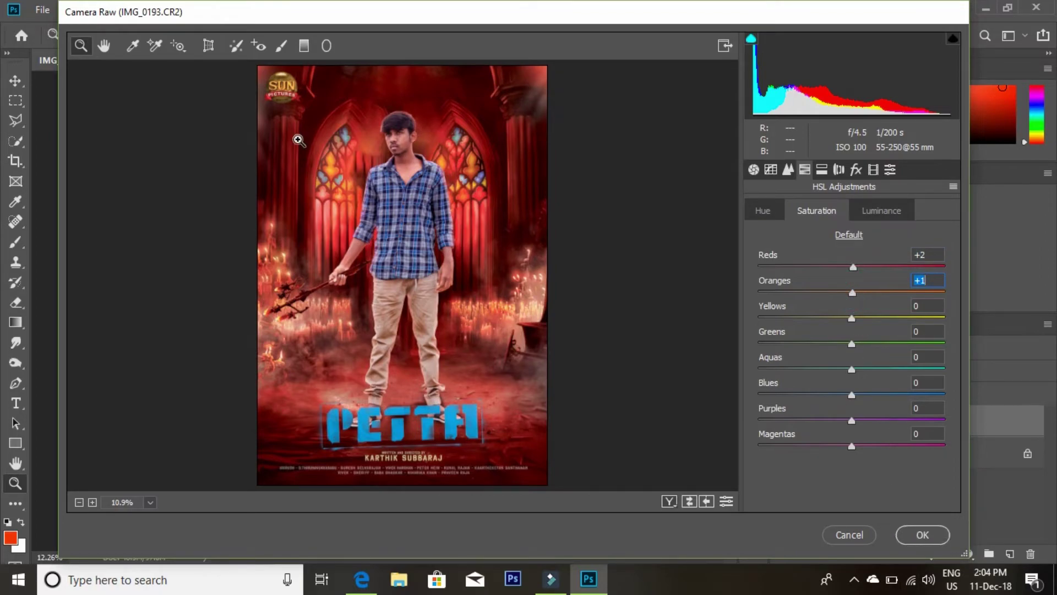
drag(422, 125, 553, 195)
right_click(571, 209)
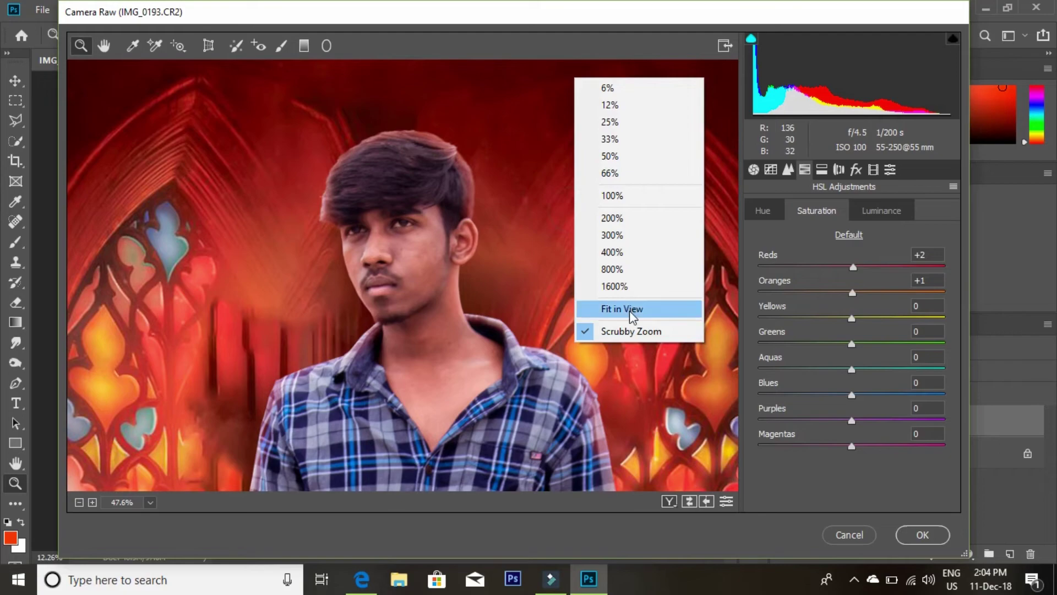
click(628, 309)
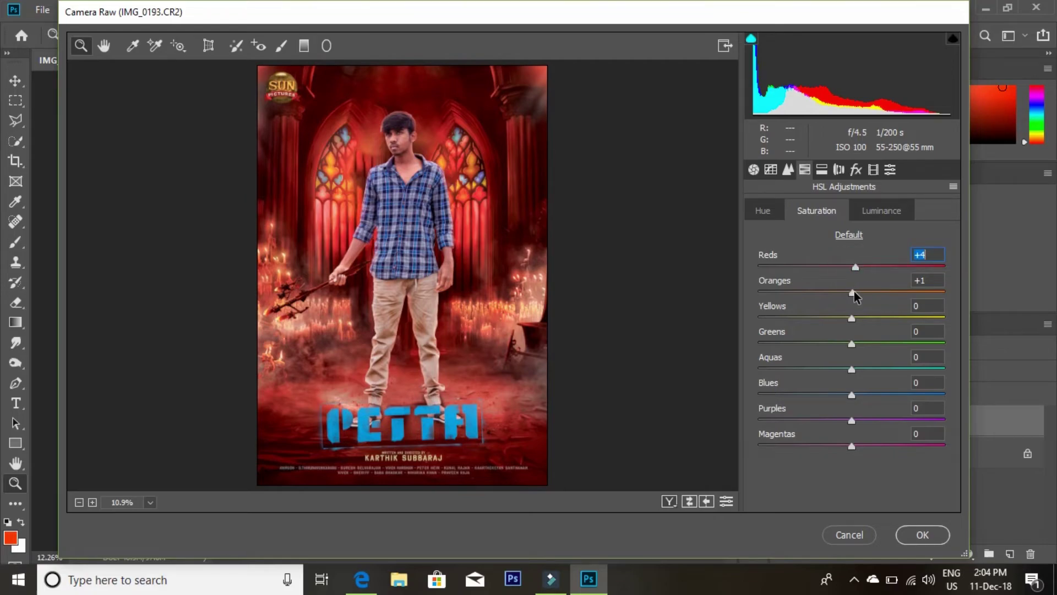
click(922, 534)
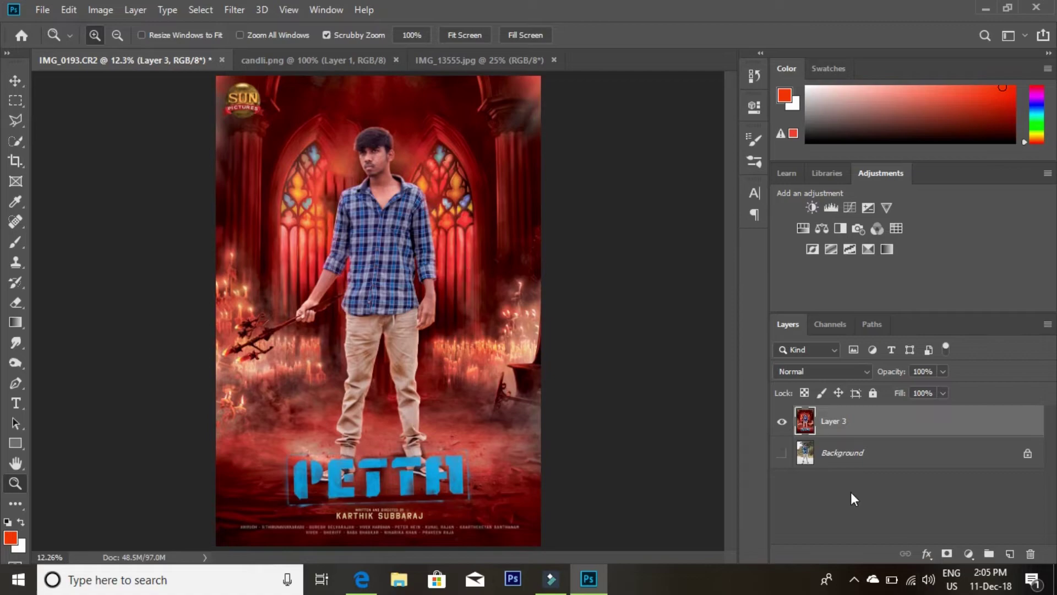
Set the foreground colour to bright red e61010.
click(10, 538)
drag(488, 239, 540, 106)
click(511, 128)
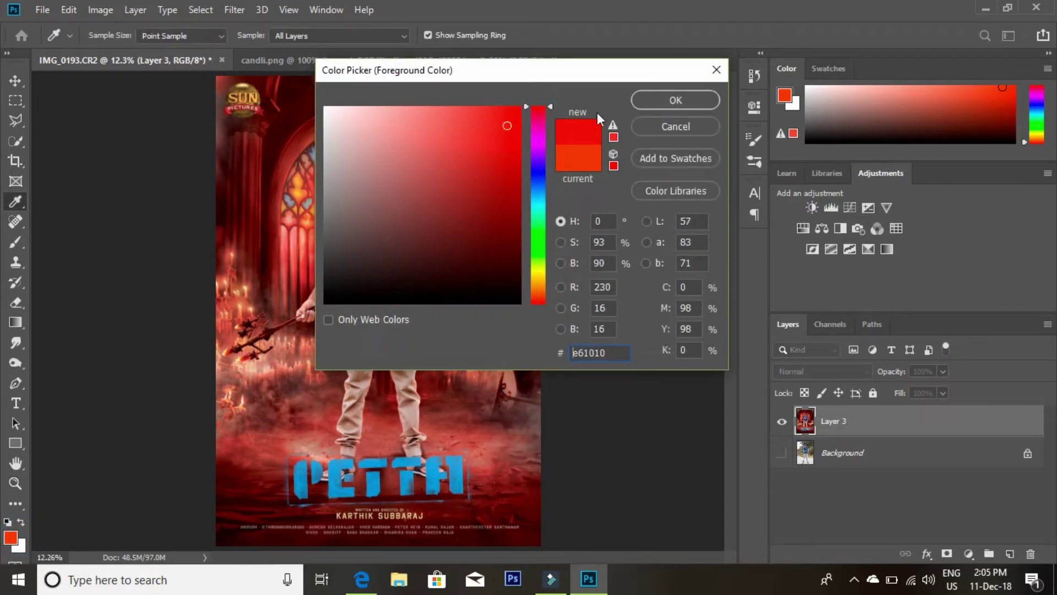
click(672, 101)
Paint a red dot beside the man's legs with an 86 px brush on a new layer.
click(17, 242)
right_click(449, 389)
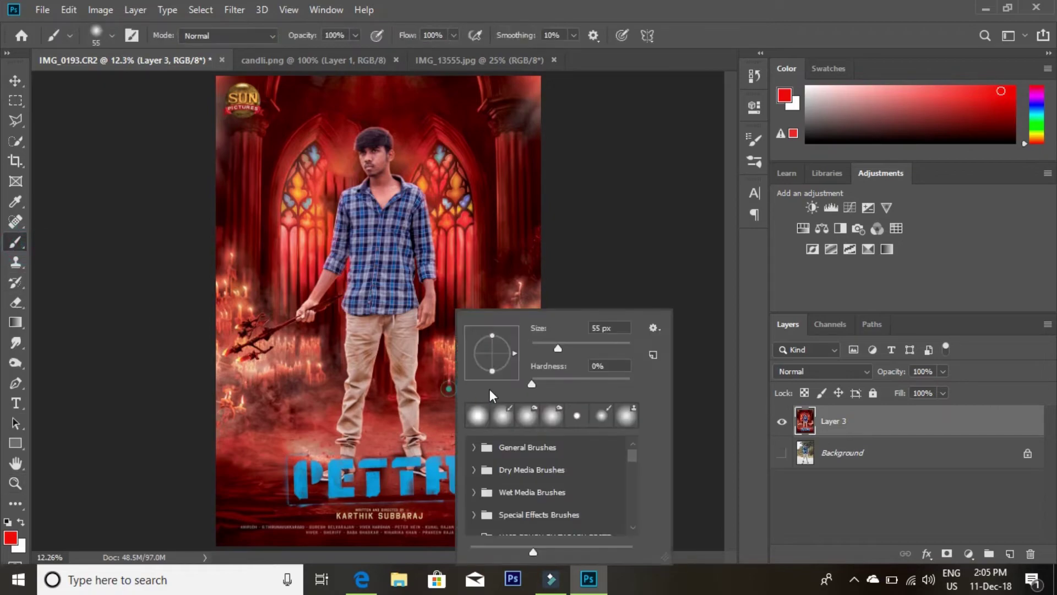
drag(558, 348, 573, 348)
key(Return)
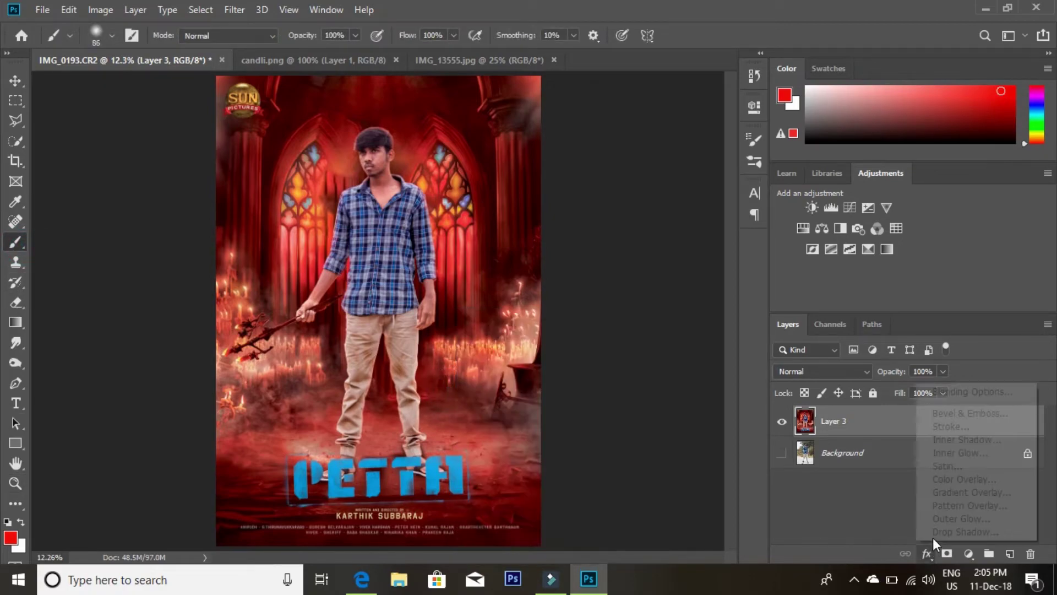
click(1011, 554)
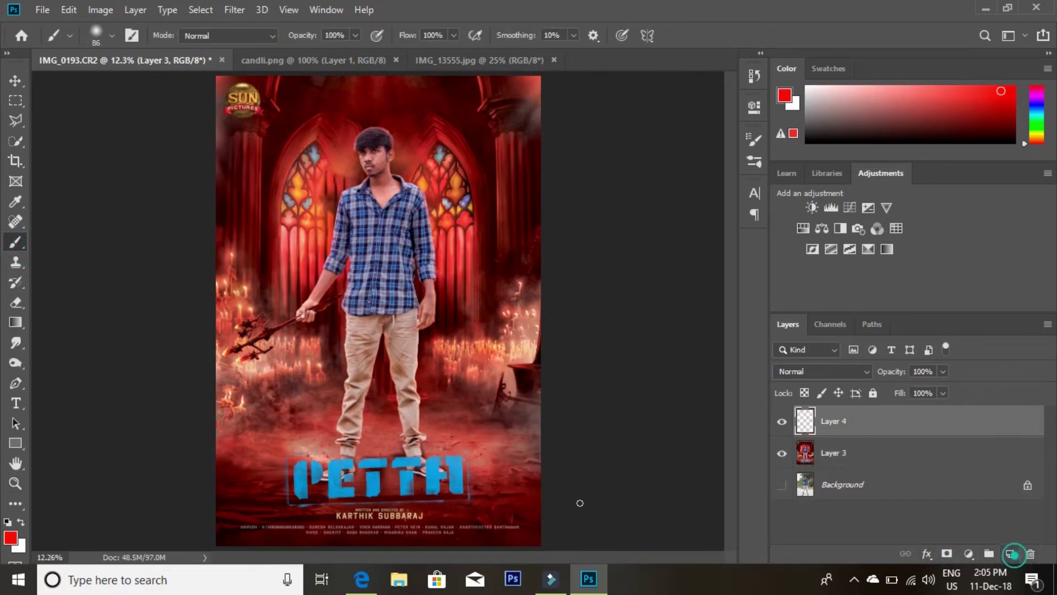
click(458, 386)
Scale the red dot up into a large spot and set Layer 4 to Screen.
key(ctrl+t)
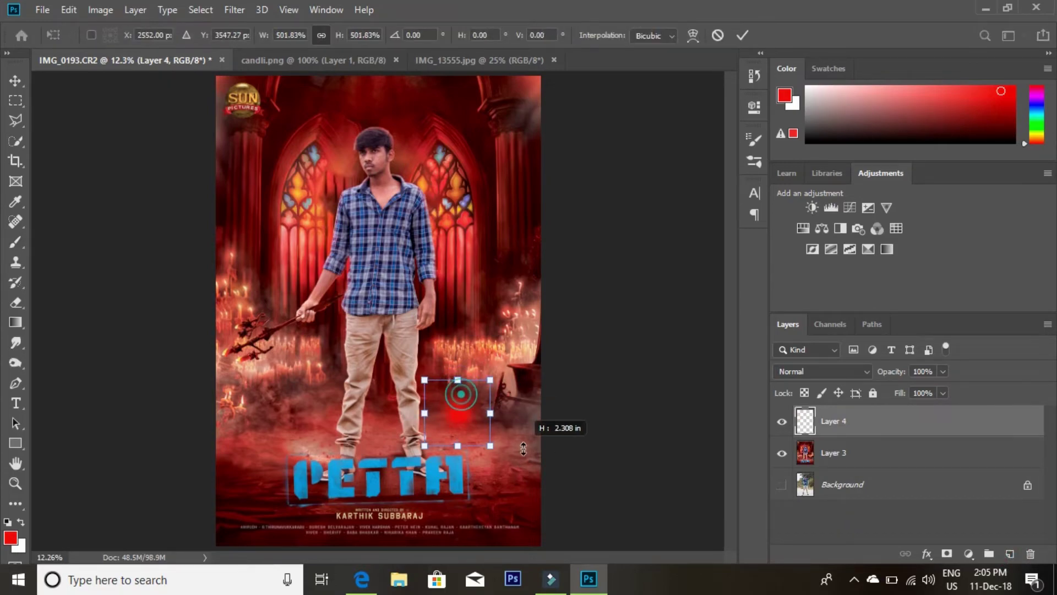
drag(462, 402, 521, 429)
click(809, 372)
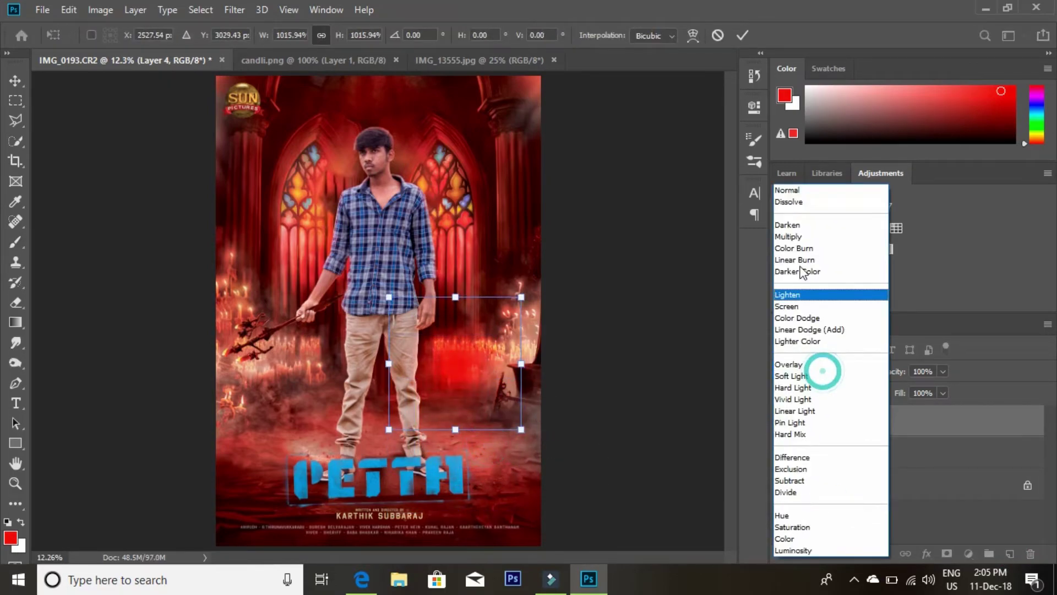
click(795, 302)
click(236, 10)
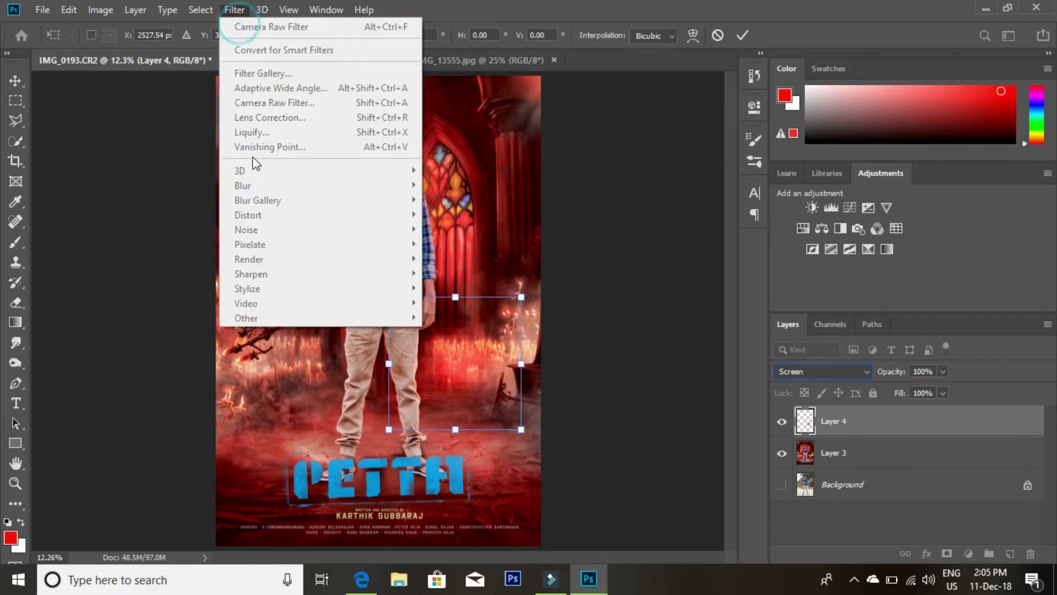
click(743, 33)
Blur the red spot into a glow with a Gaussian Blur of about 121.5 pixels.
click(237, 9)
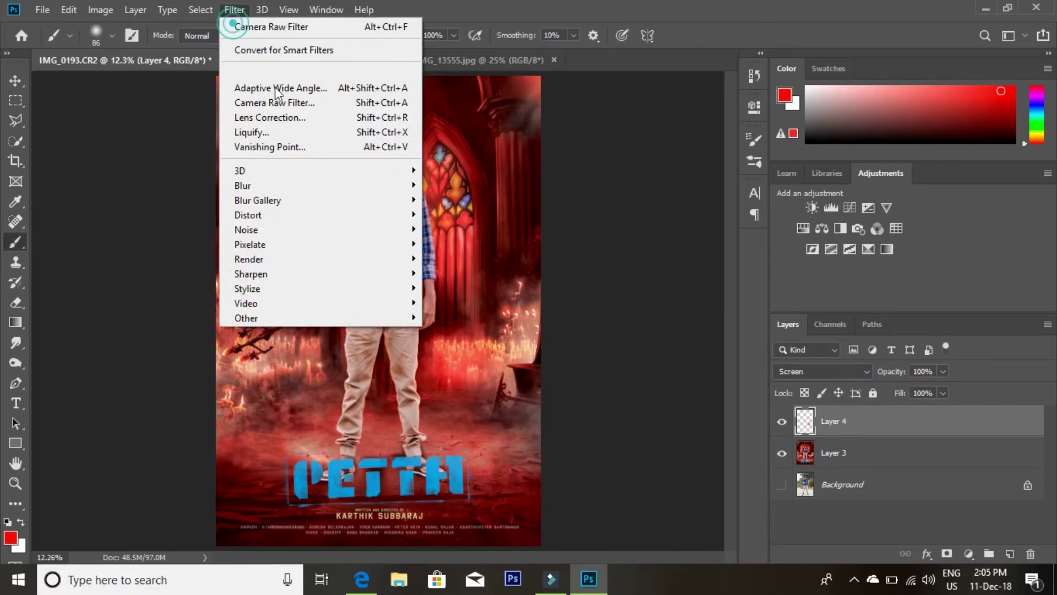
mouse_move(243, 185)
click(457, 243)
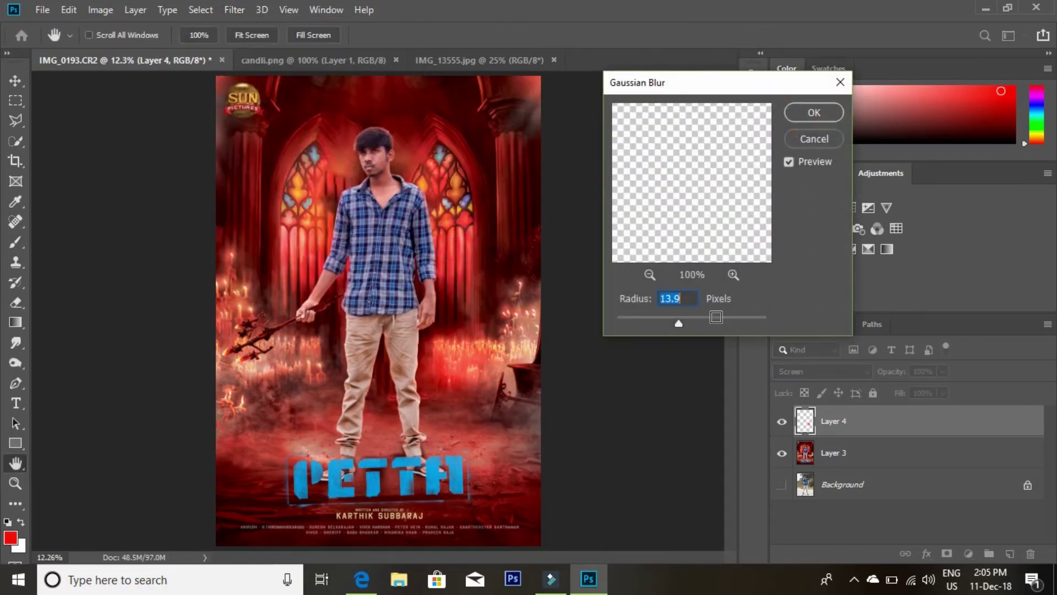
click(706, 318)
Blur the red glow at radius 121.5 and duplicate the glow layer twice.
click(718, 317)
click(819, 114)
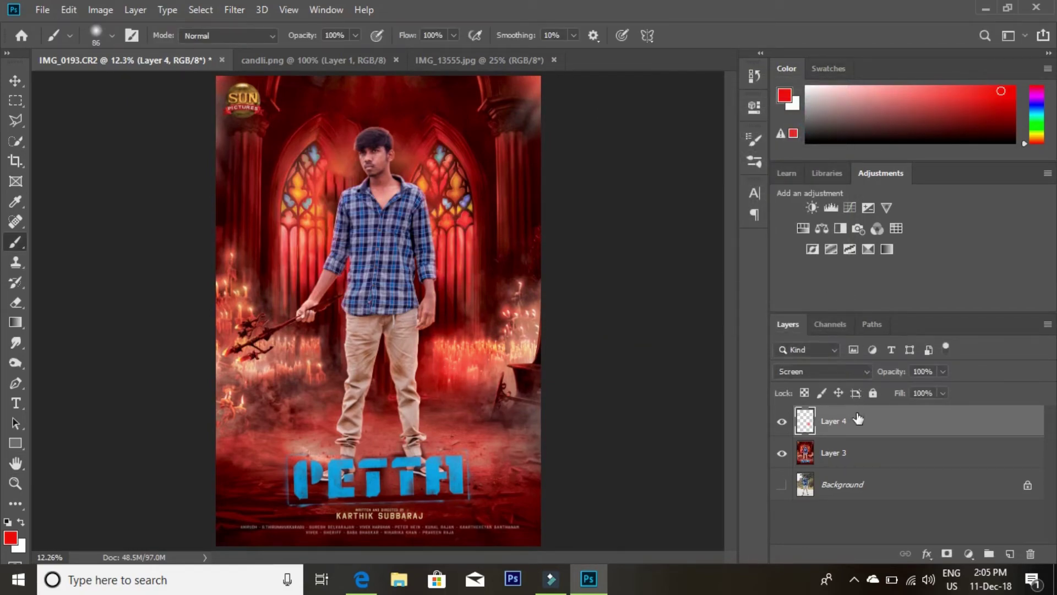
key(ctrl+j)
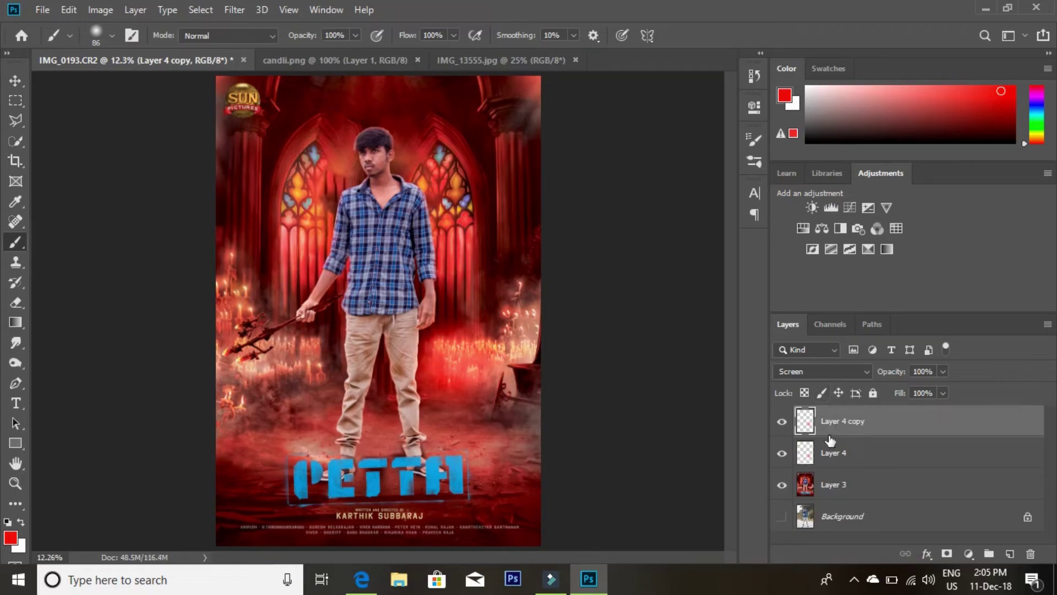
key(ctrl+j)
key(v)
drag(466, 371, 252, 274)
Move Layer 4 copy upward and enlarge Layer 4's glow to about 184% behind the man.
click(804, 453)
mouse_move(463, 380)
mouse_down()
mouse_move(484, 220)
mouse_move(482, 228)
mouse_up()
click(930, 485)
drag(446, 368, 446, 390)
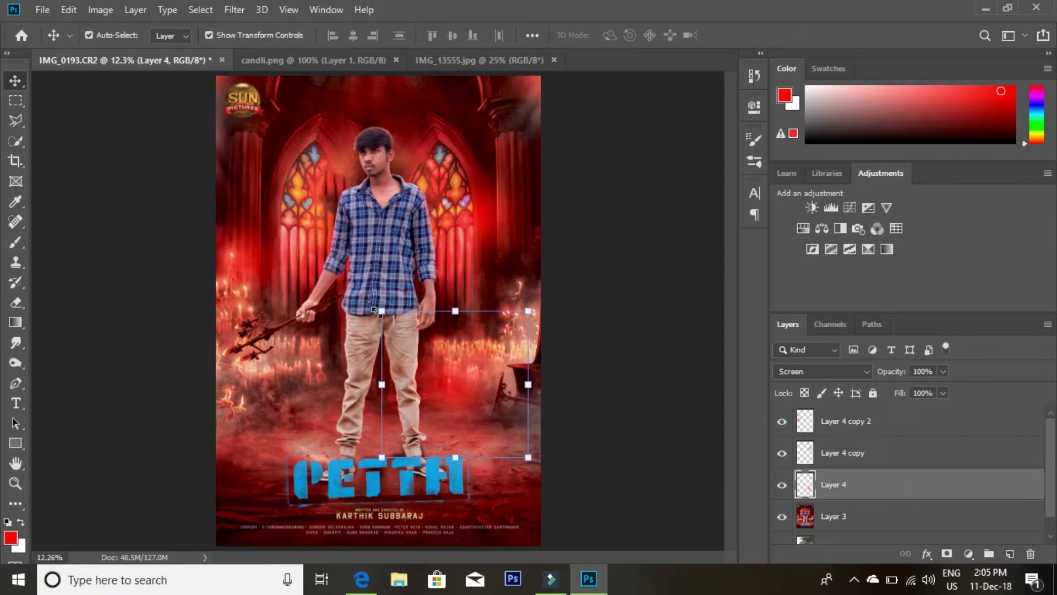
drag(374, 311, 259, 189)
drag(480, 396, 557, 450)
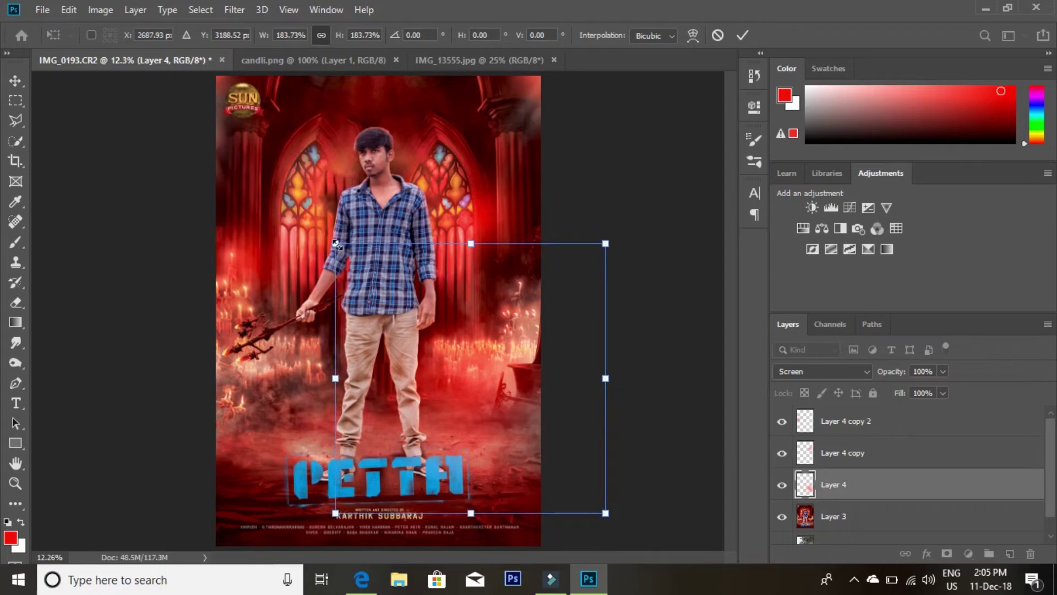
drag(336, 243, 469, 238)
key(Return)
Enlarge Layer 4 copy's glow to about 200% and reposition it.
click(910, 459)
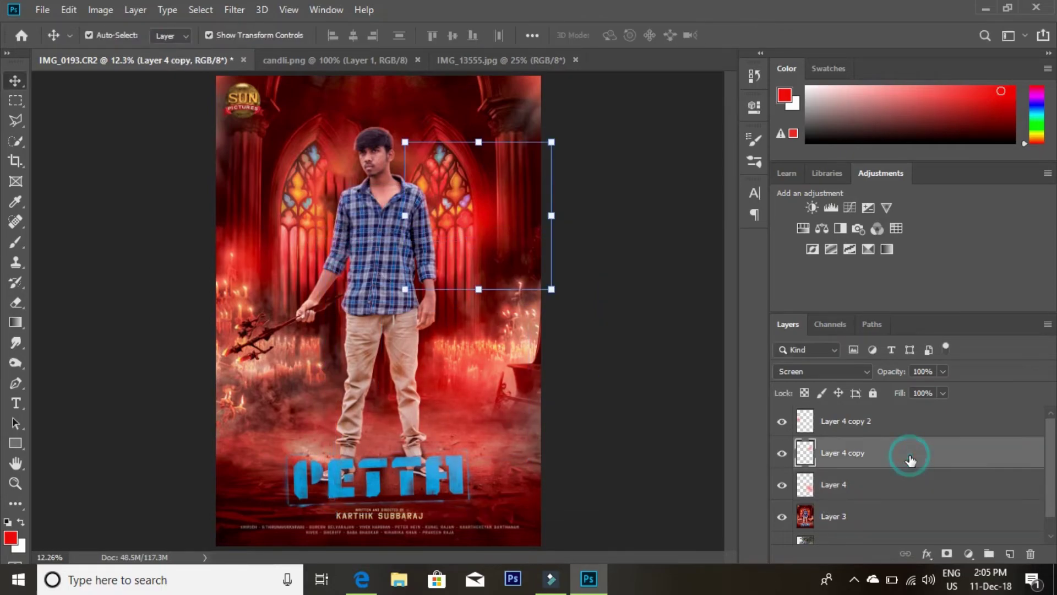
drag(406, 142, 327, 64)
mouse_move(422, 205)
mouse_down()
mouse_move(473, 226)
mouse_move(467, 213)
mouse_up()
drag(591, 304, 663, 371)
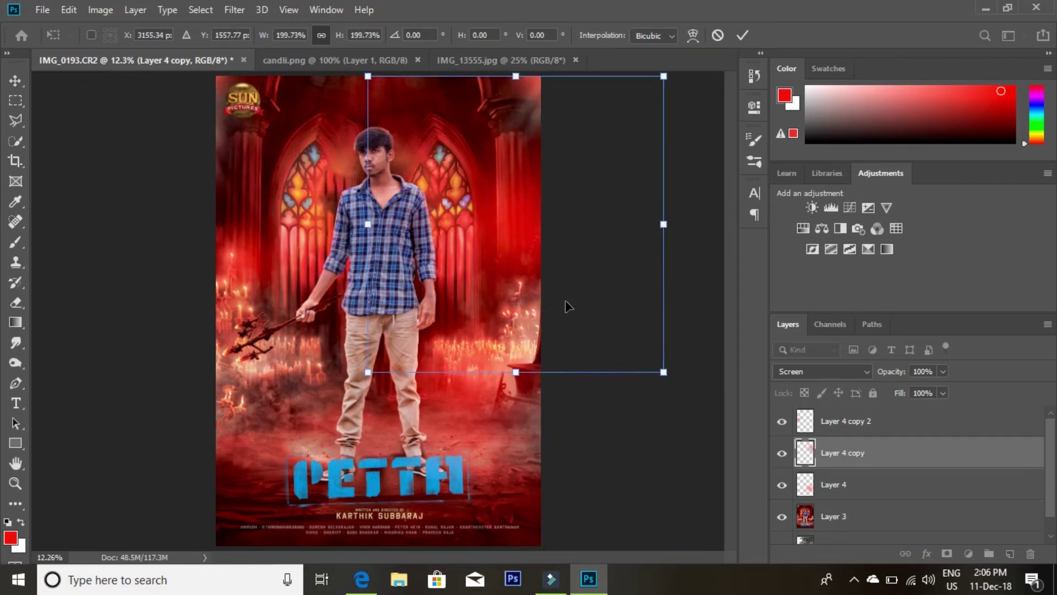
drag(569, 307, 551, 285)
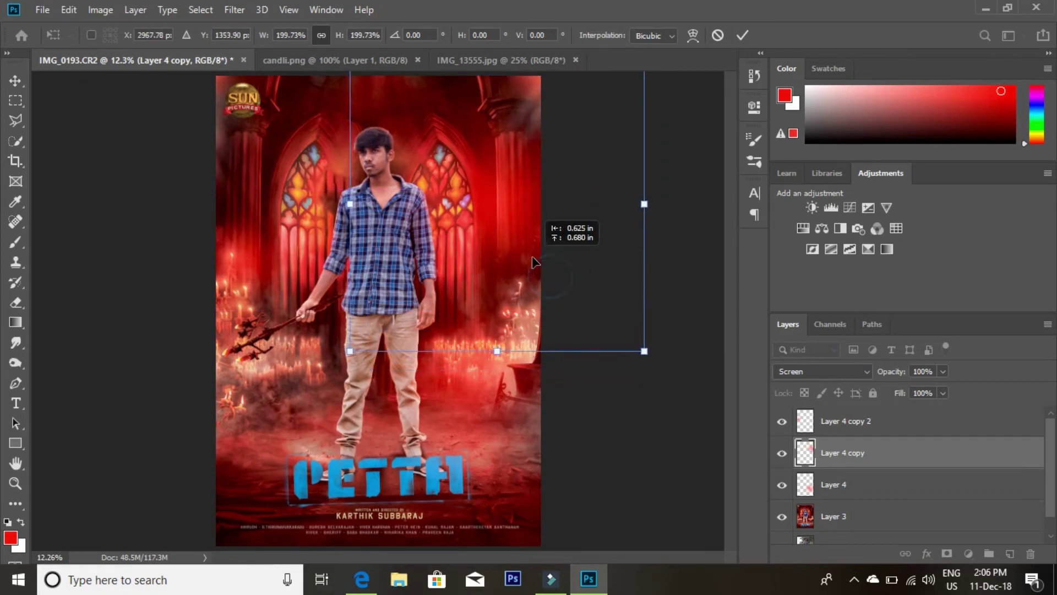
Scale Layer 4 copy 2's glow to about 290% on the left and lower its opacity.
click(871, 420)
drag(168, 188, 77, 99)
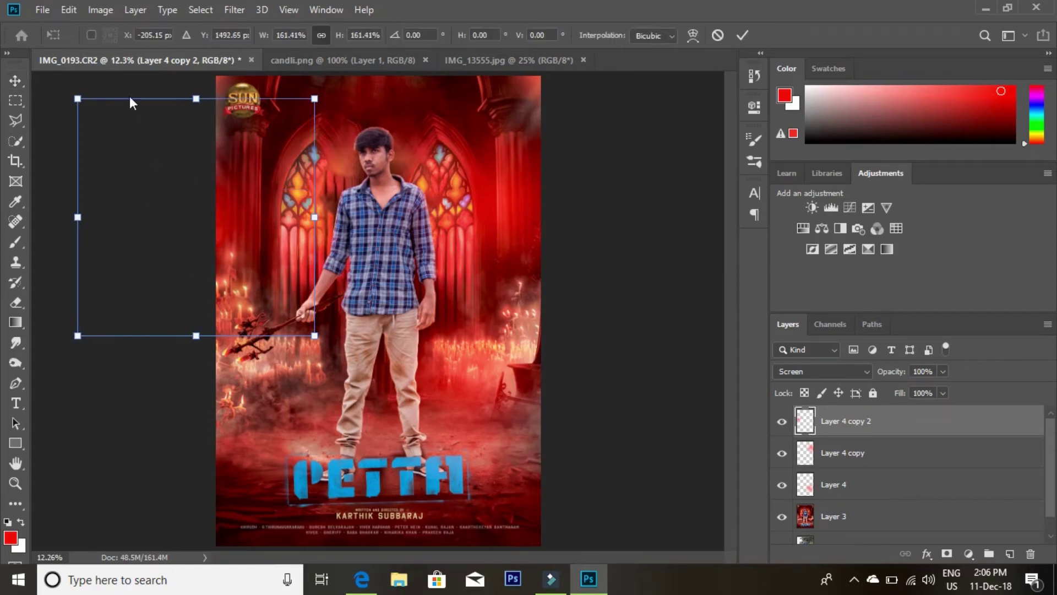
drag(318, 334, 500, 530)
mouse_move(327, 418)
mouse_down()
mouse_move(286, 338)
mouse_move(291, 370)
mouse_up()
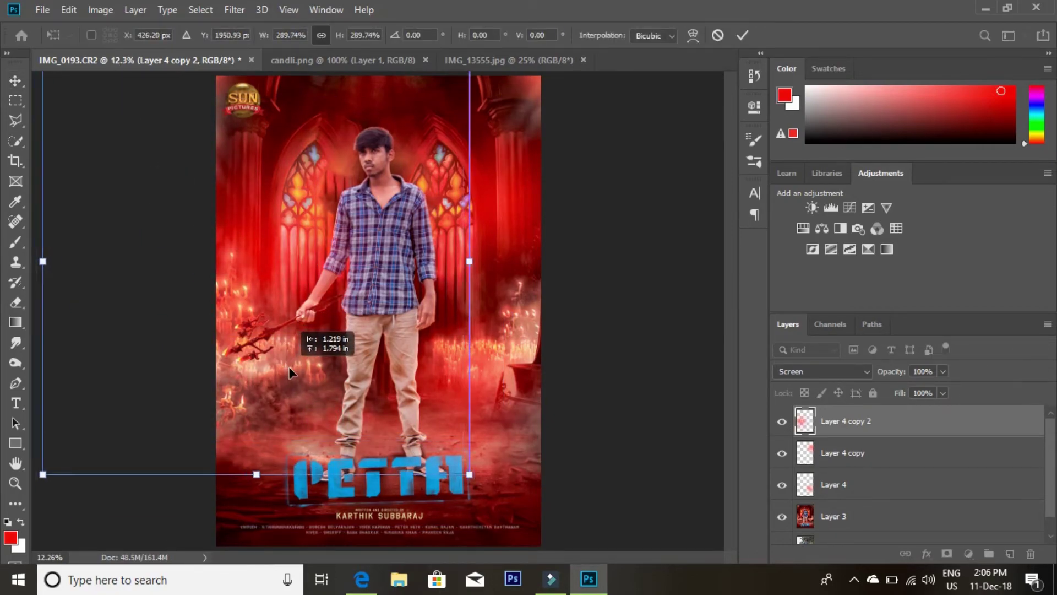
click(743, 35)
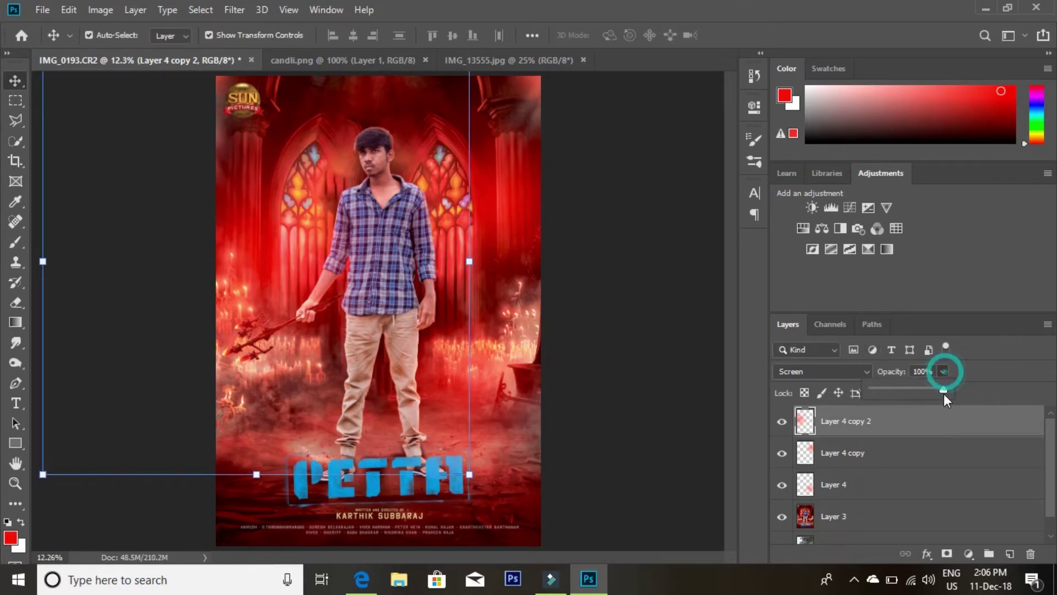
drag(925, 387, 908, 387)
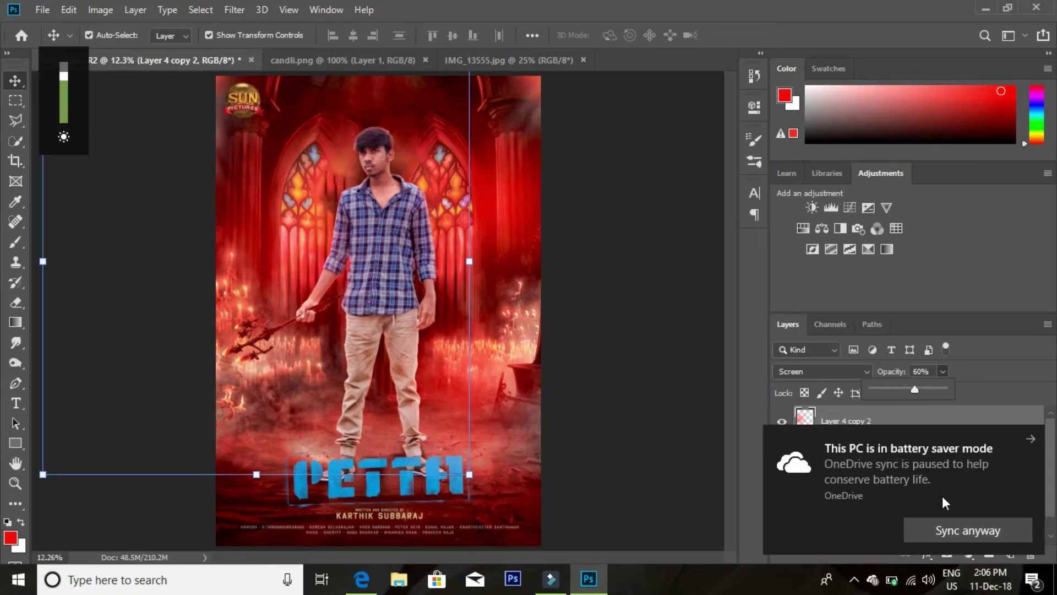
click(1029, 440)
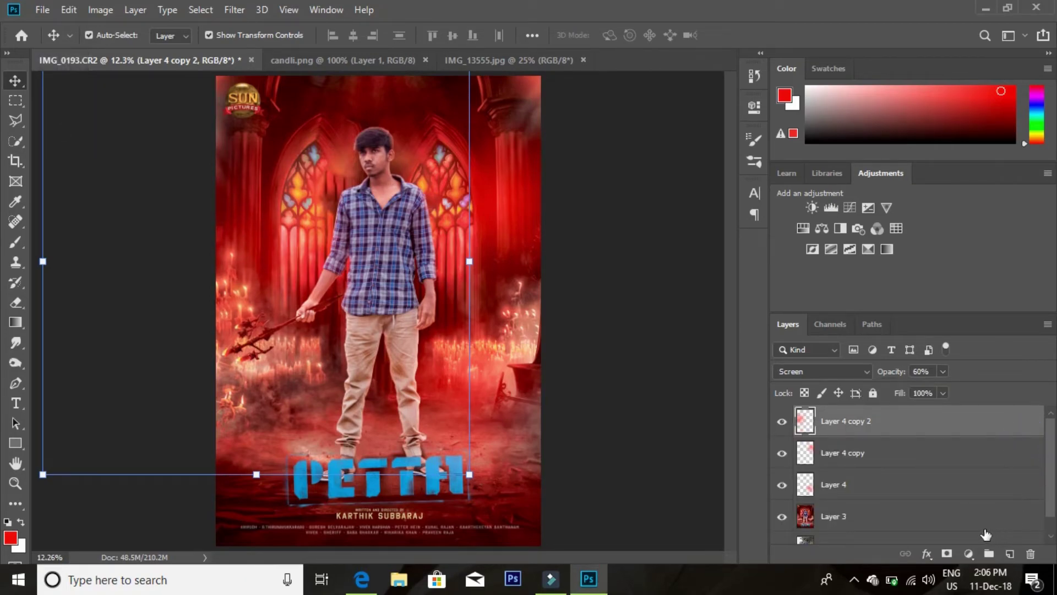
Resize Layer 4 copy to about 123% at 72% opacity, and set Layer 4 to 80% opacity.
click(860, 466)
mouse_move(647, 354)
mouse_down()
mouse_move(610, 322)
mouse_move(620, 322)
mouse_up()
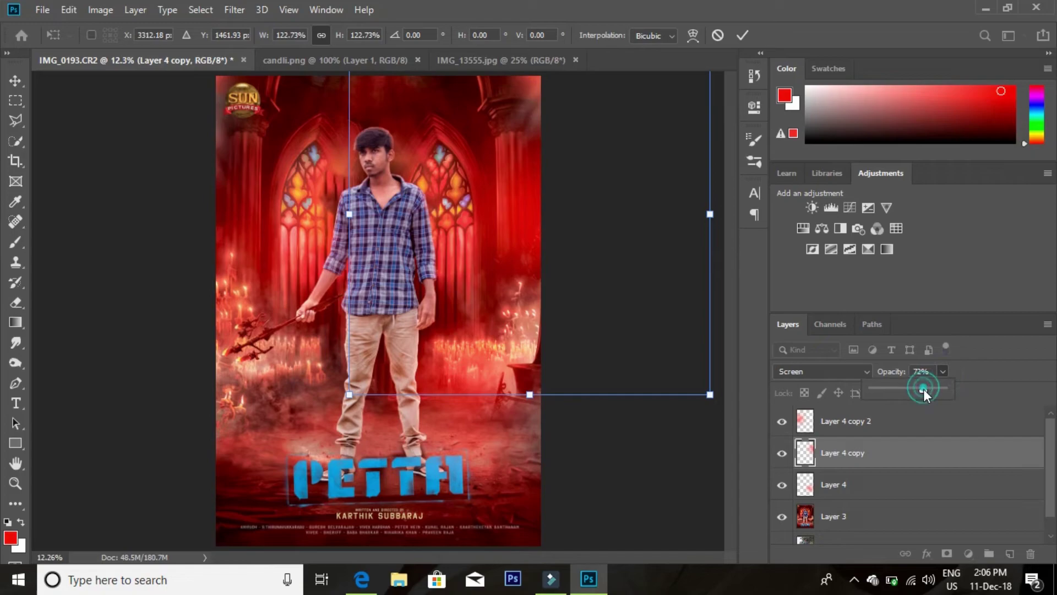
drag(923, 388, 919, 396)
click(889, 485)
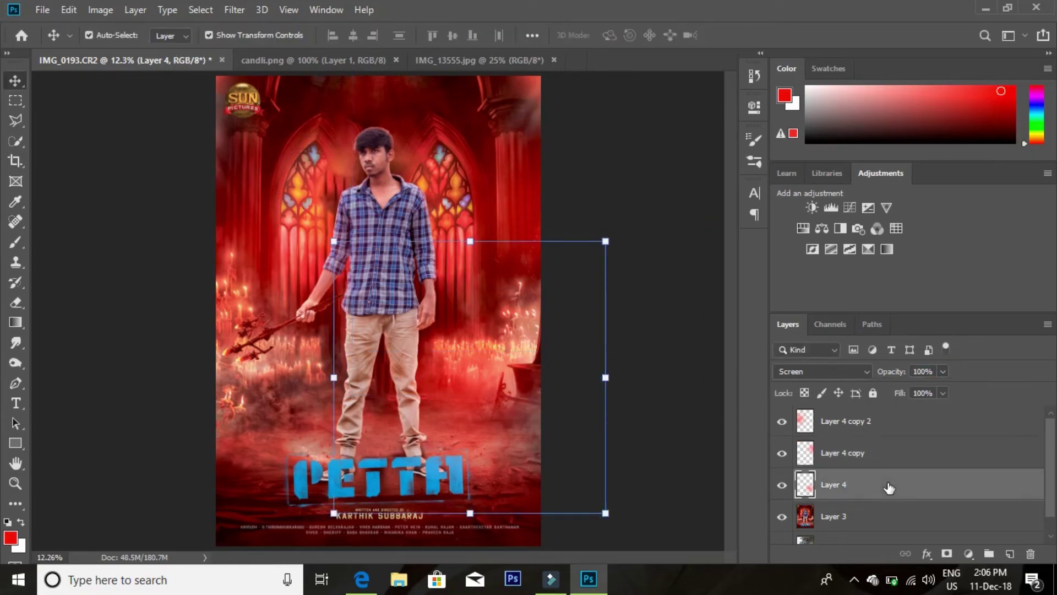
click(942, 371)
drag(947, 389, 921, 391)
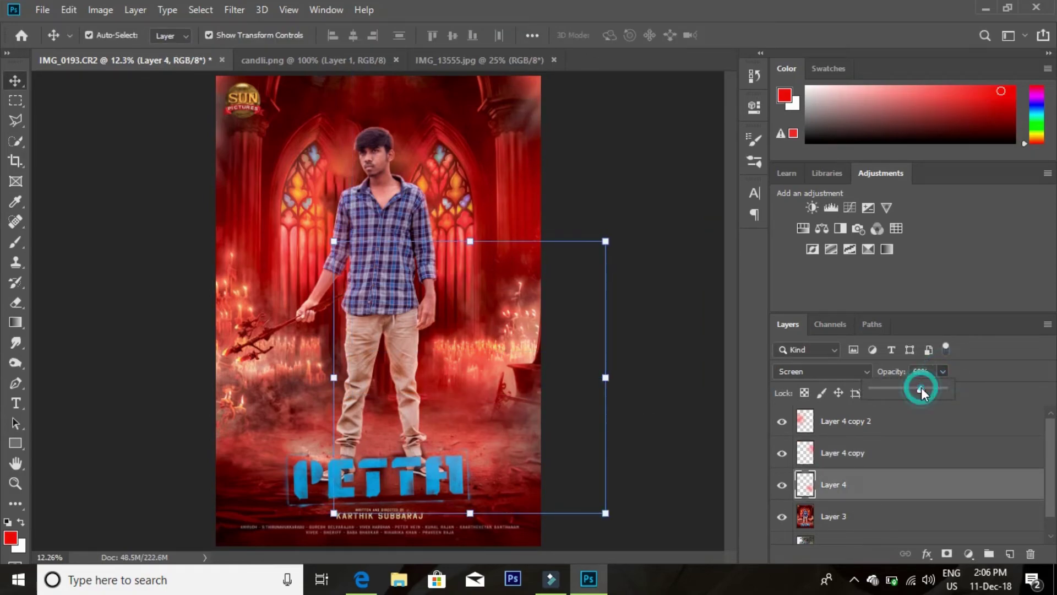
click(900, 427)
Merge all visible layers into Layer 4 copy 2 and inspect the result zoomed in.
right_click(886, 428)
click(753, 470)
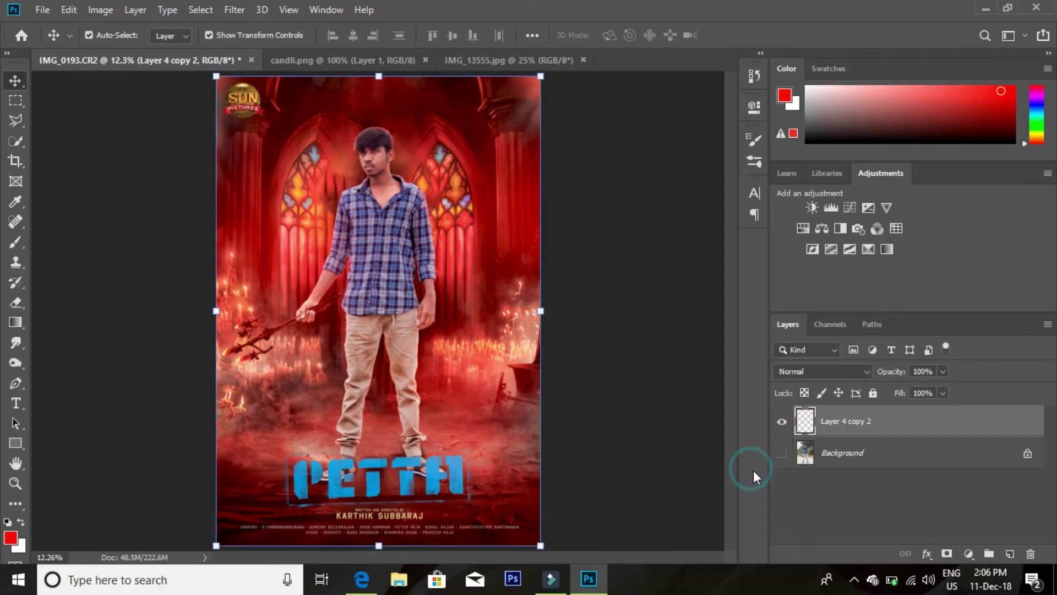
click(15, 483)
drag(441, 240, 473, 240)
mouse_move(370, 71)
mouse_down()
mouse_move(370, 209)
mouse_move(424, 229)
mouse_up()
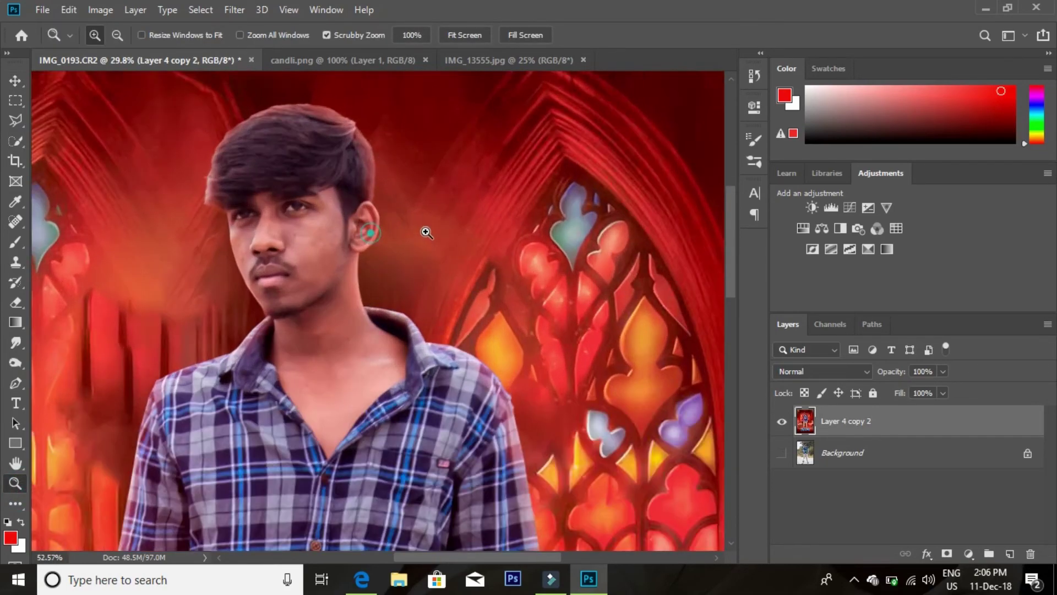
right_click(425, 229)
click(457, 238)
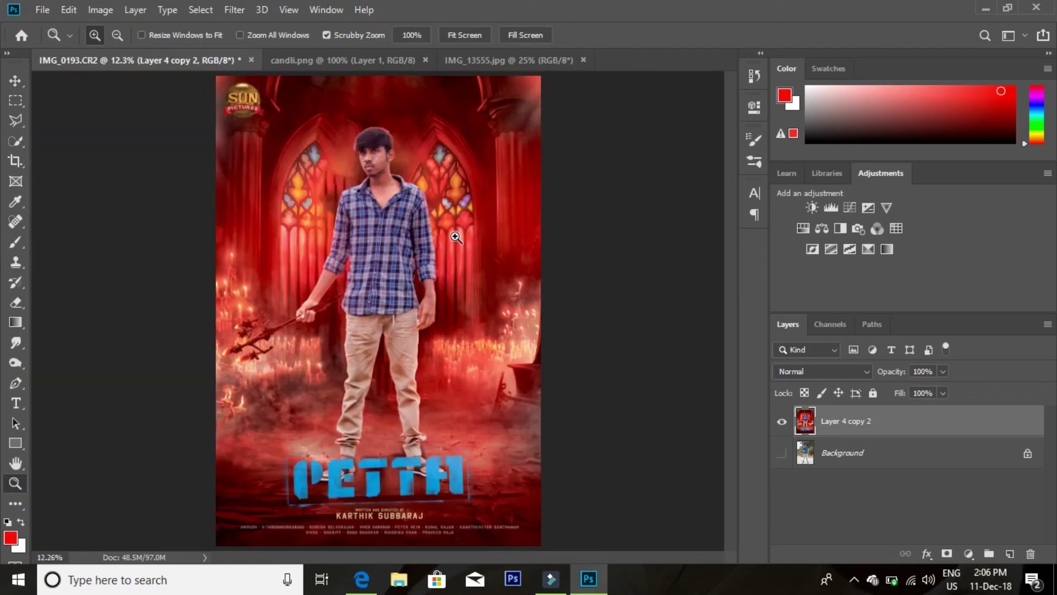
drag(407, 398, 495, 375)
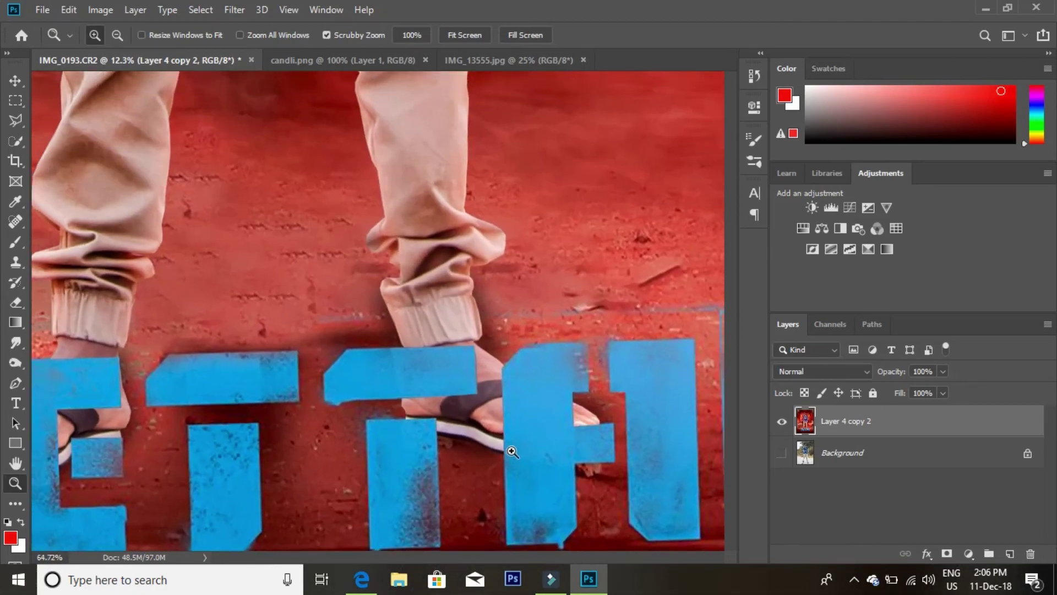
right_click(496, 374)
click(528, 377)
Heal the dark mole on the man's cheek with a 12 px Spot Healing Brush.
drag(371, 146, 555, 276)
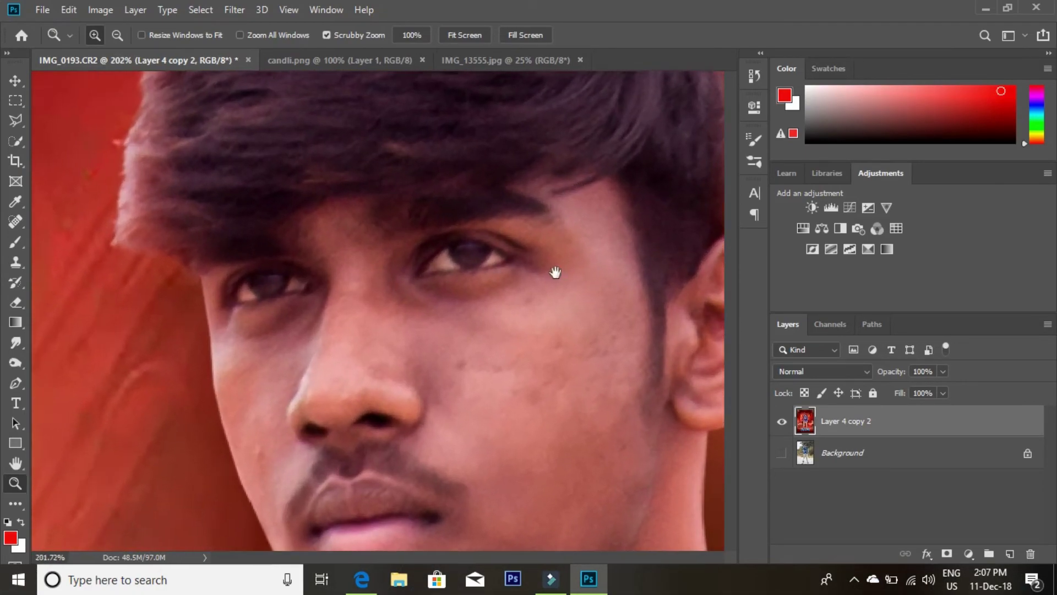
drag(423, 298, 344, 264)
click(15, 221)
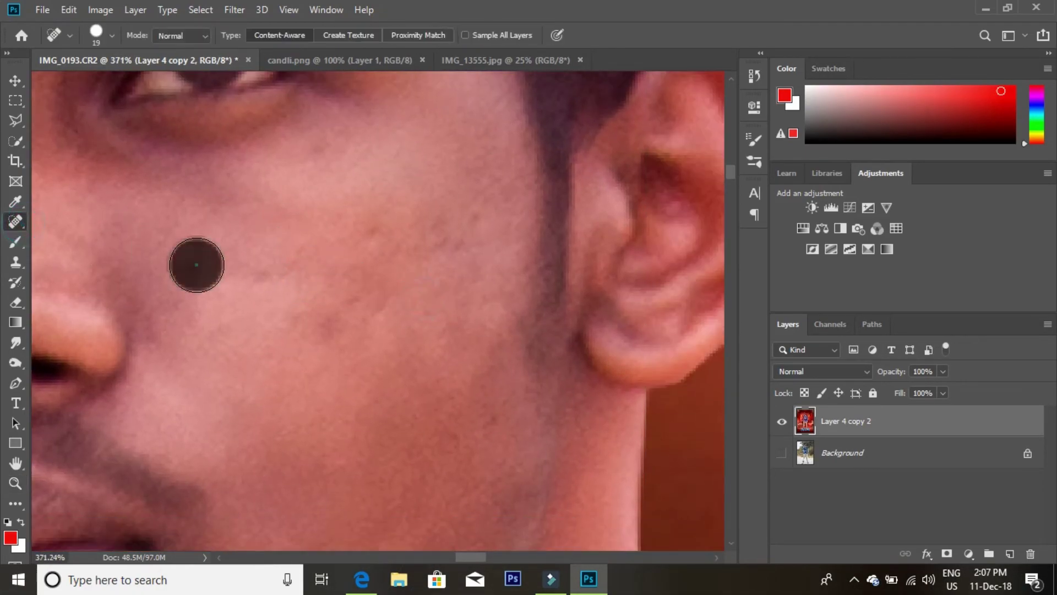
right_click(304, 305)
drag(338, 337, 334, 335)
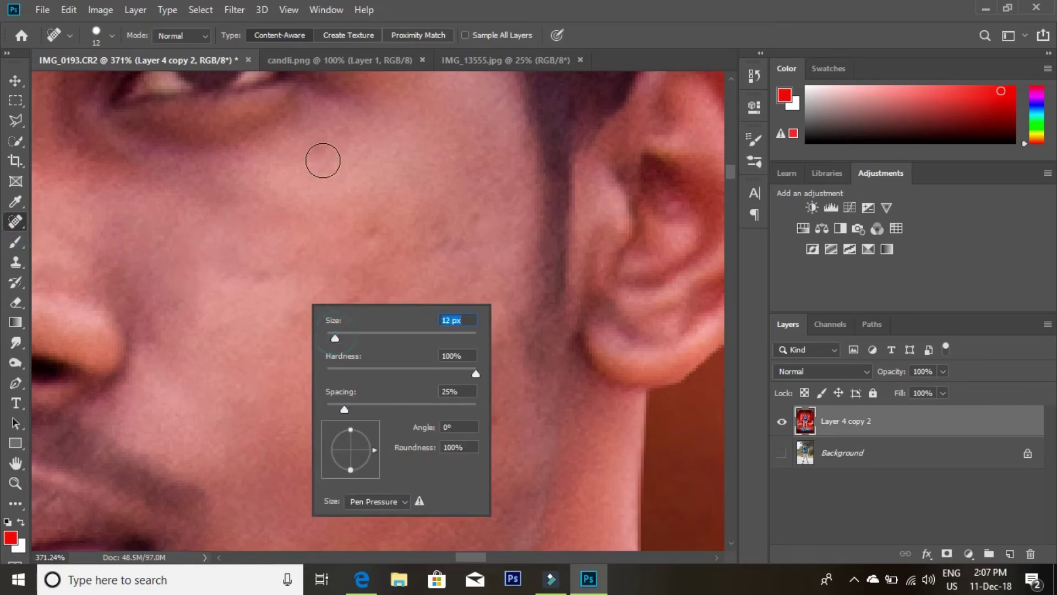
key(Return)
click(362, 240)
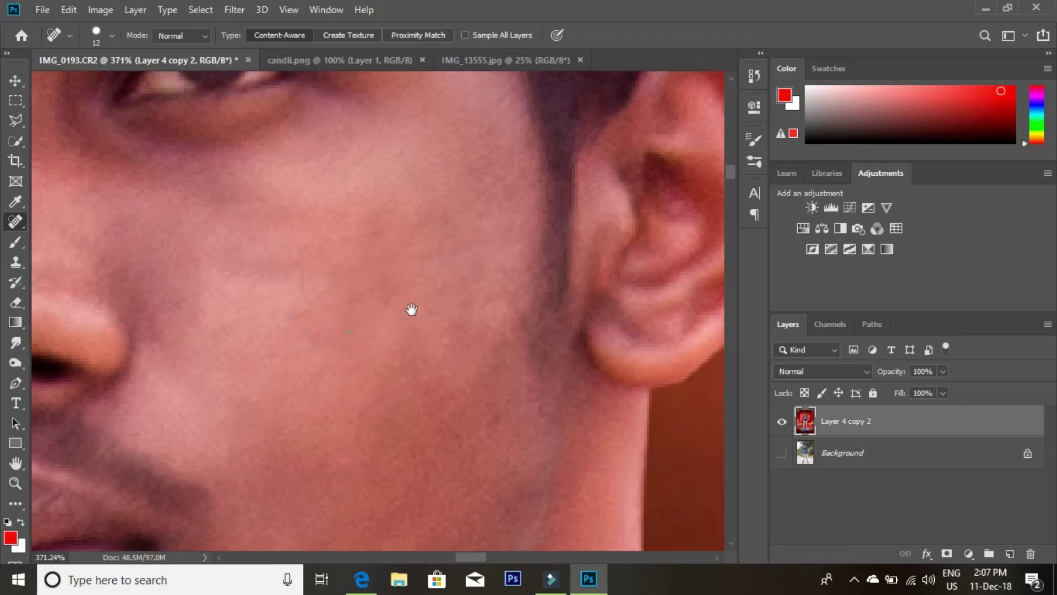
Pan around the face to check the healed cheek, then fit the poster on screen.
drag(410, 309, 453, 265)
mouse_move(209, 264)
mouse_down()
mouse_move(263, 246)
mouse_move(235, 235)
mouse_up()
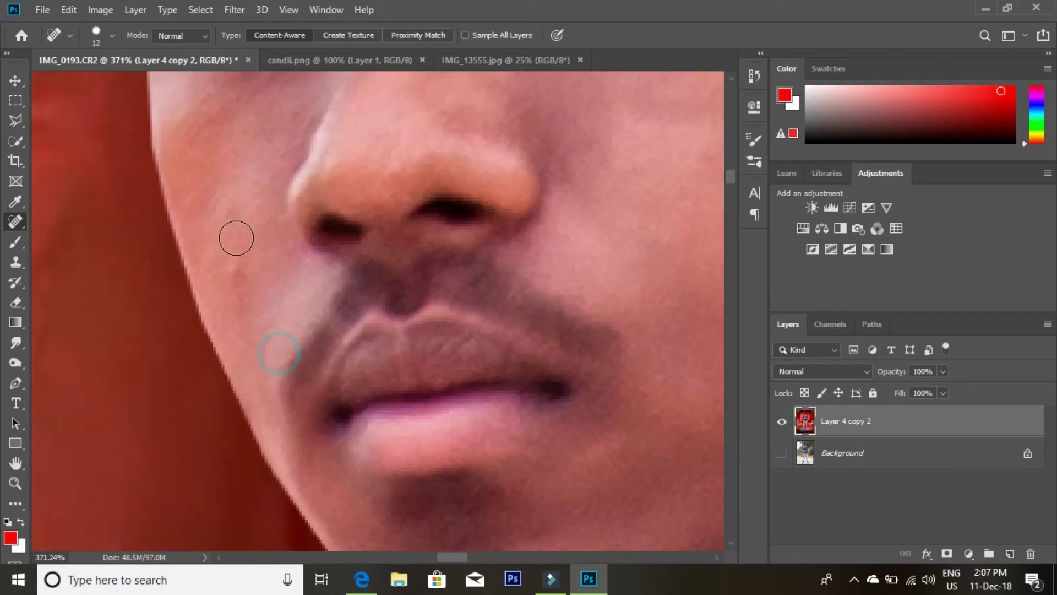
drag(349, 307, 314, 299)
drag(263, 334, 259, 231)
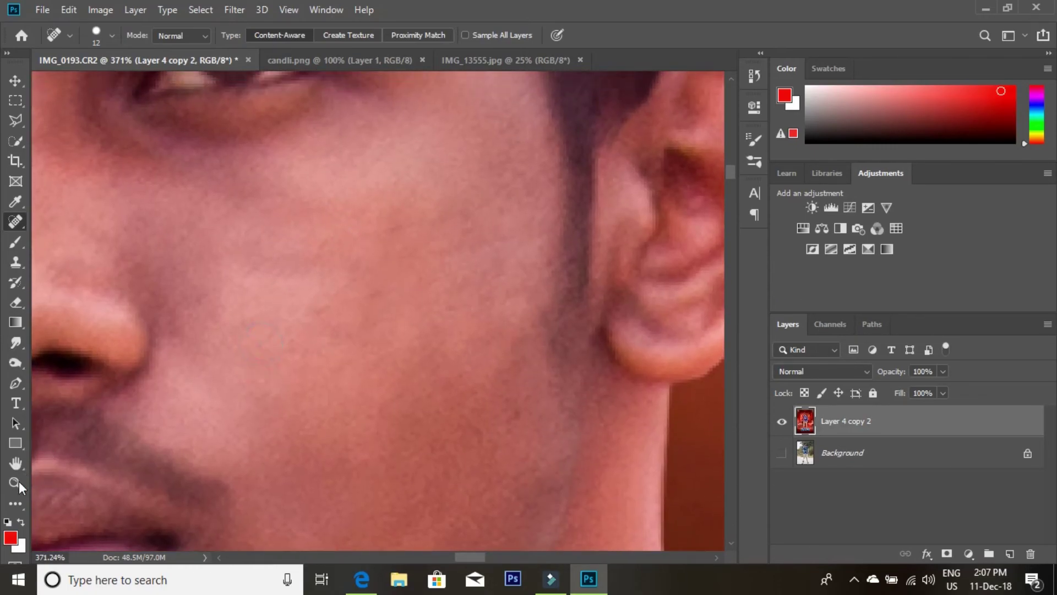
click(15, 483)
right_click(315, 334)
click(342, 343)
Add a Color Balance adjustment layer pushing midtones toward red.
click(821, 228)
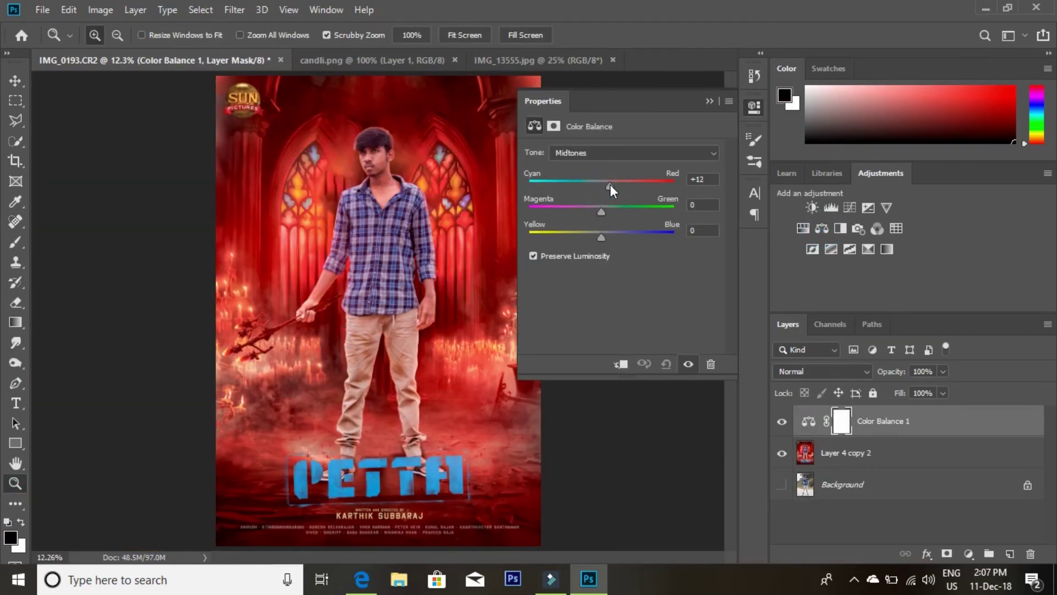
click(710, 100)
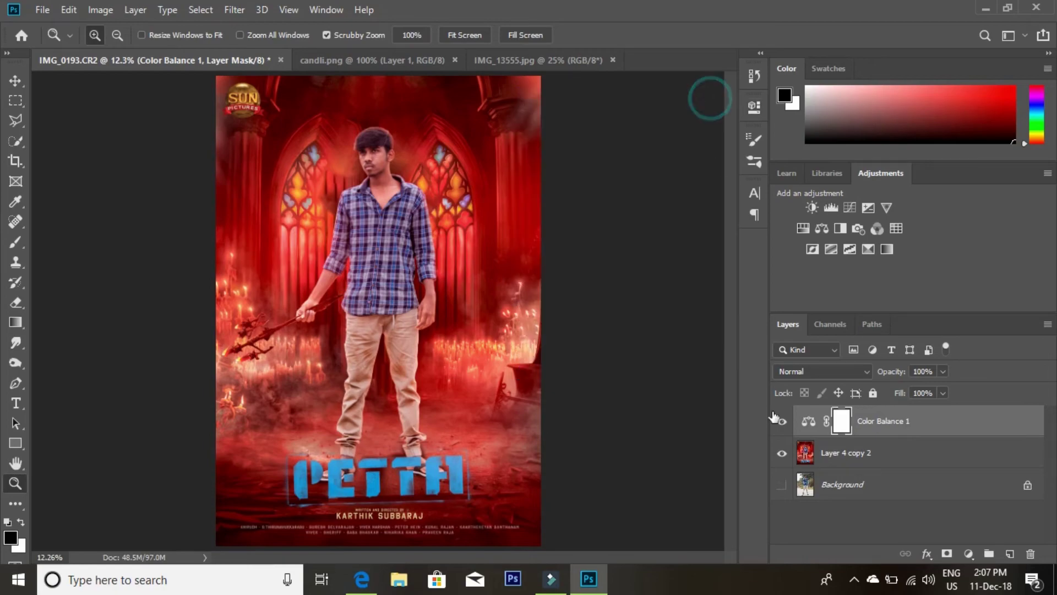
mouse_move(402, 156)
mouse_down()
mouse_move(421, 148)
mouse_move(460, 160)
mouse_up()
right_click(425, 213)
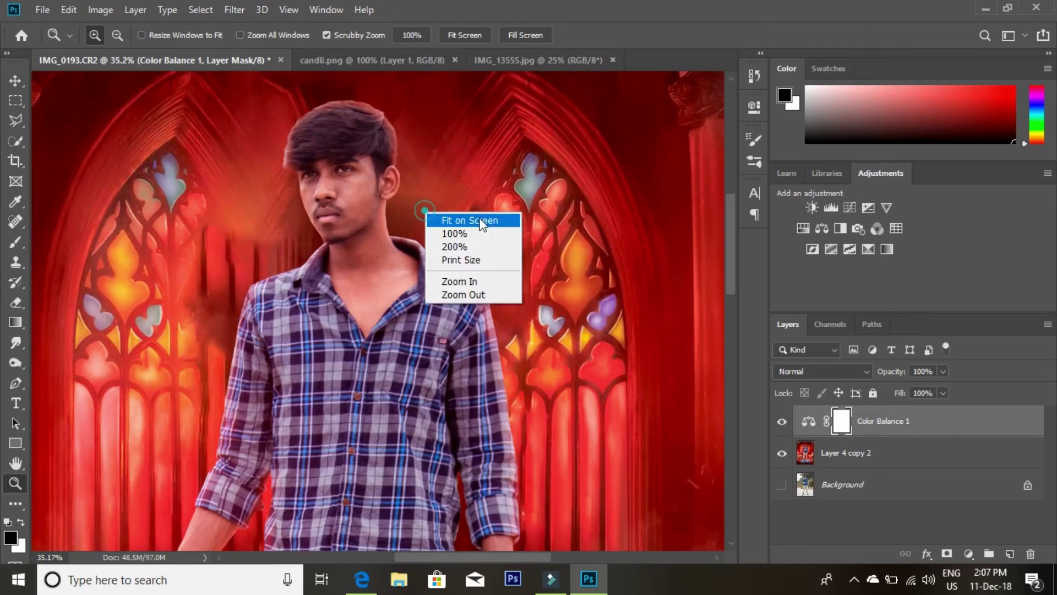
click(446, 219)
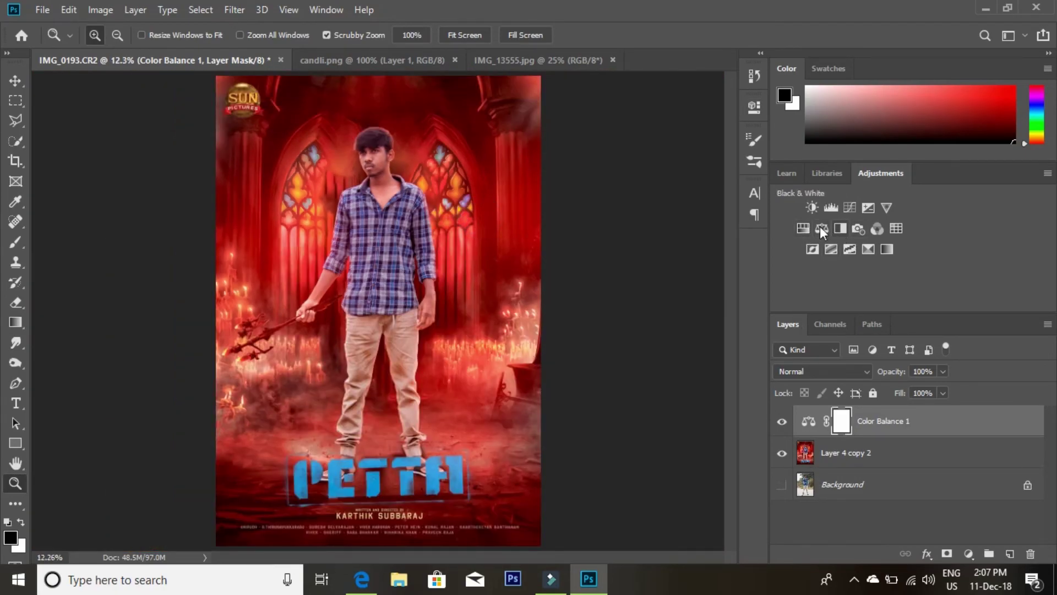
Add a Levels layer with black input 1 and merge all visible layers.
click(831, 207)
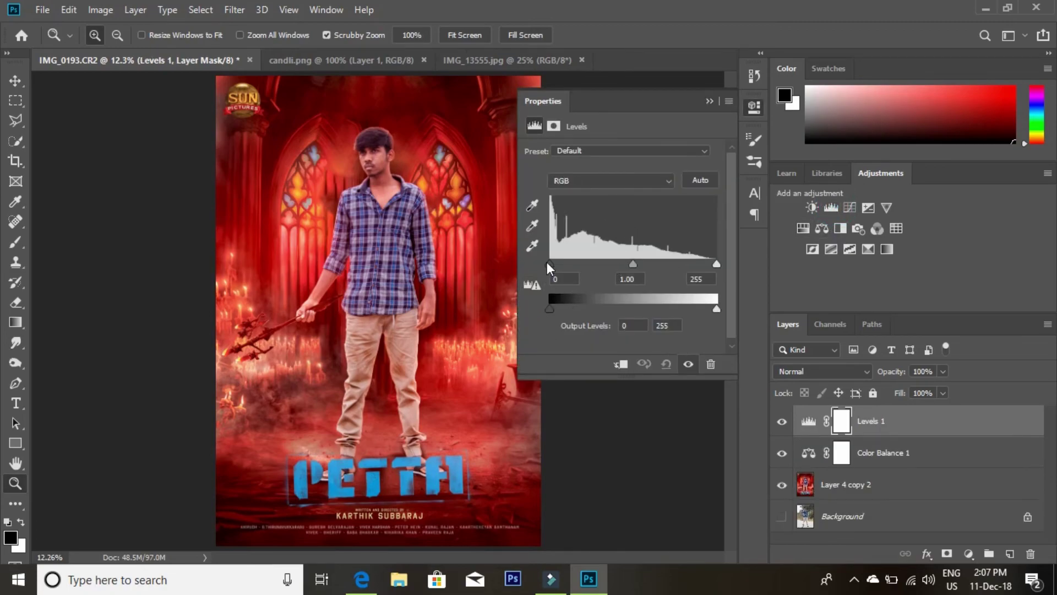
drag(548, 263, 551, 265)
click(709, 99)
right_click(896, 420)
click(715, 533)
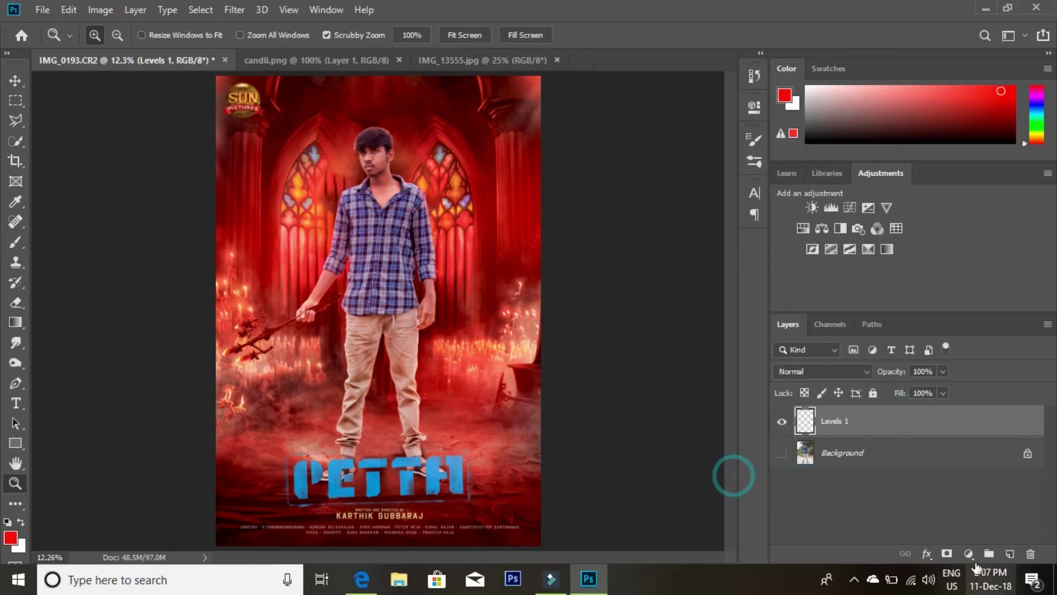
Add a Red Photo Filter layer and merge it down into Levels 1.
click(968, 553)
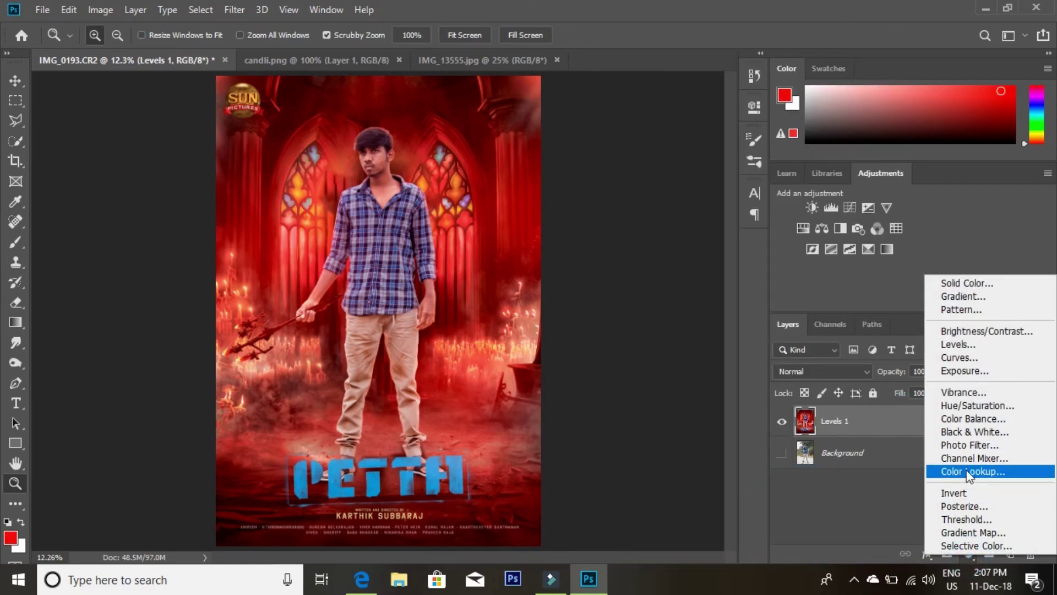
click(969, 445)
click(671, 152)
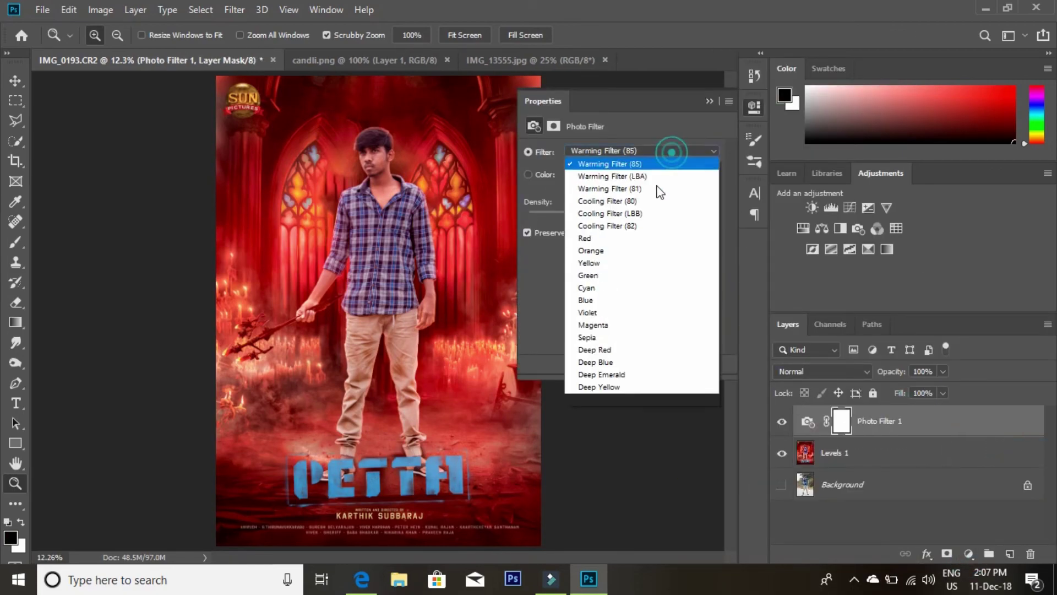
click(594, 238)
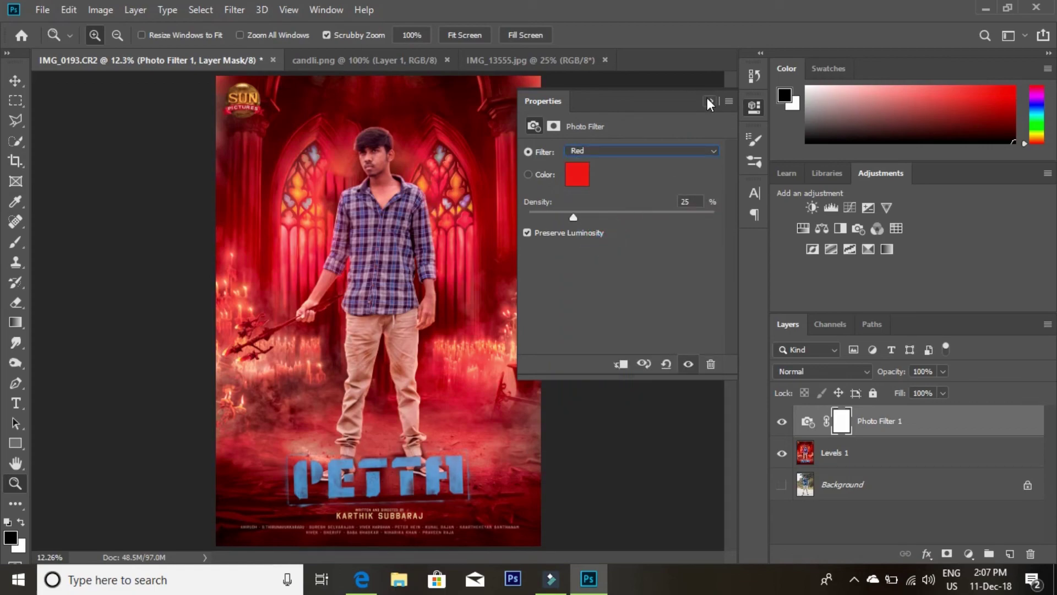
click(709, 102)
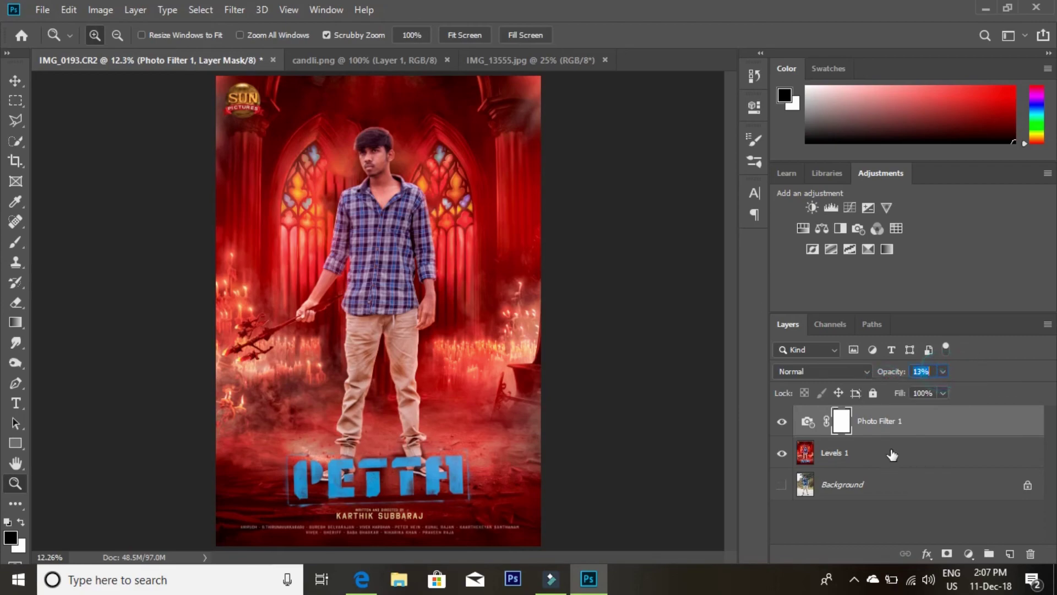
right_click(903, 419)
click(781, 455)
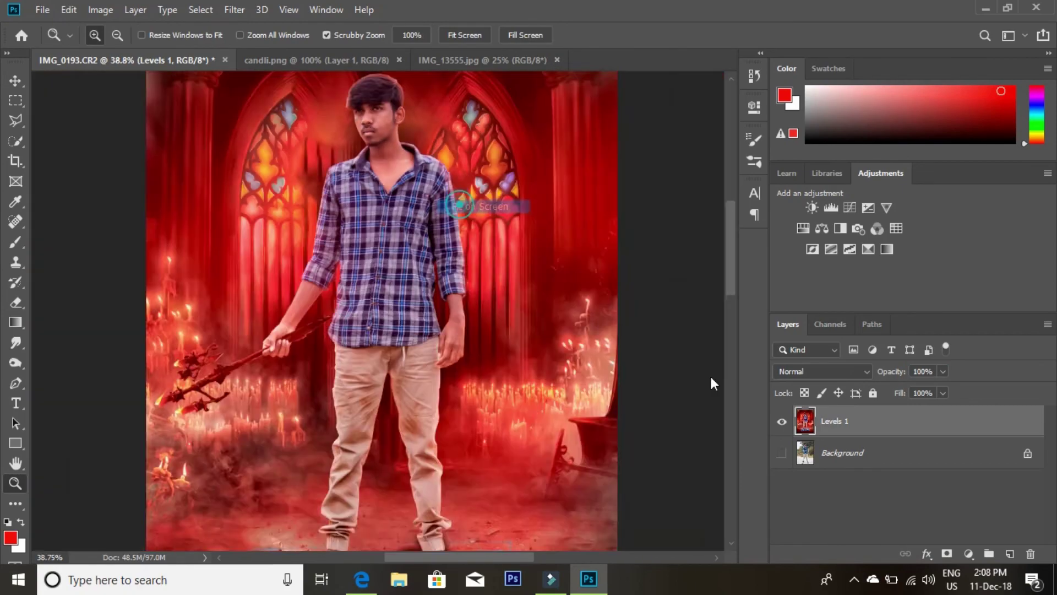
click(782, 452)
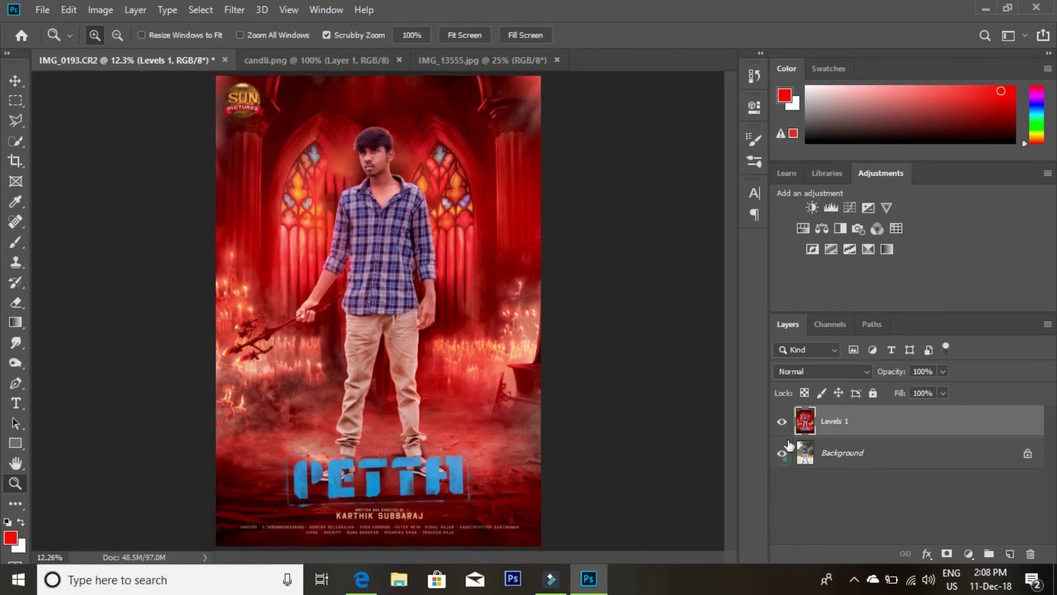
click(781, 421)
click(787, 421)
click(787, 422)
click(788, 422)
drag(438, 194, 457, 203)
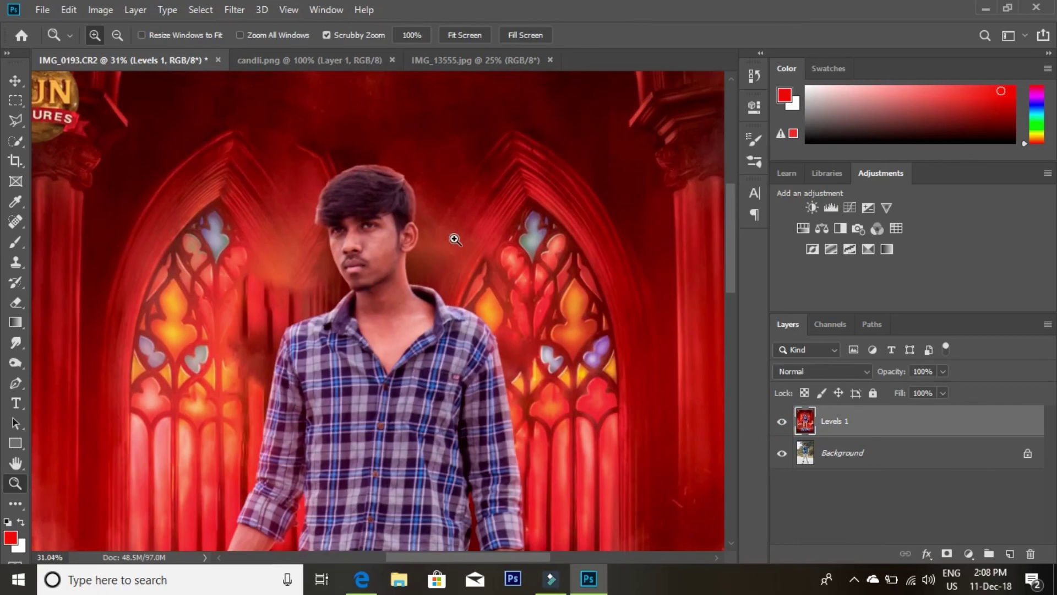